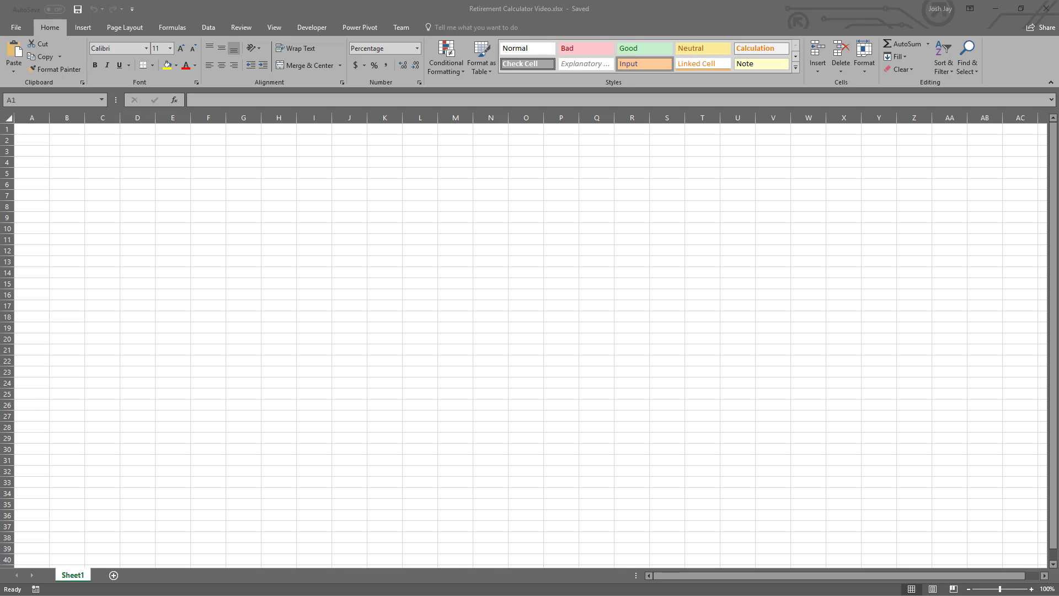
# - Rename the Sheet1 worksheet to Match Lookup
pyautogui.click(70, 575)
pyautogui.doubleClick(73, 574)
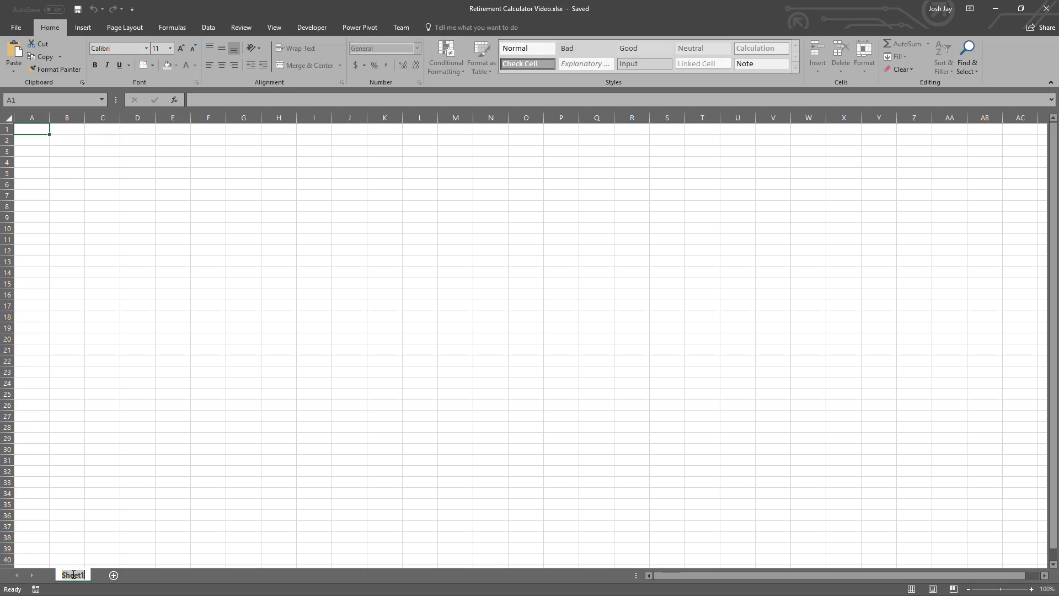
pyautogui.write('Match Lookup')
pyautogui.press('Return')
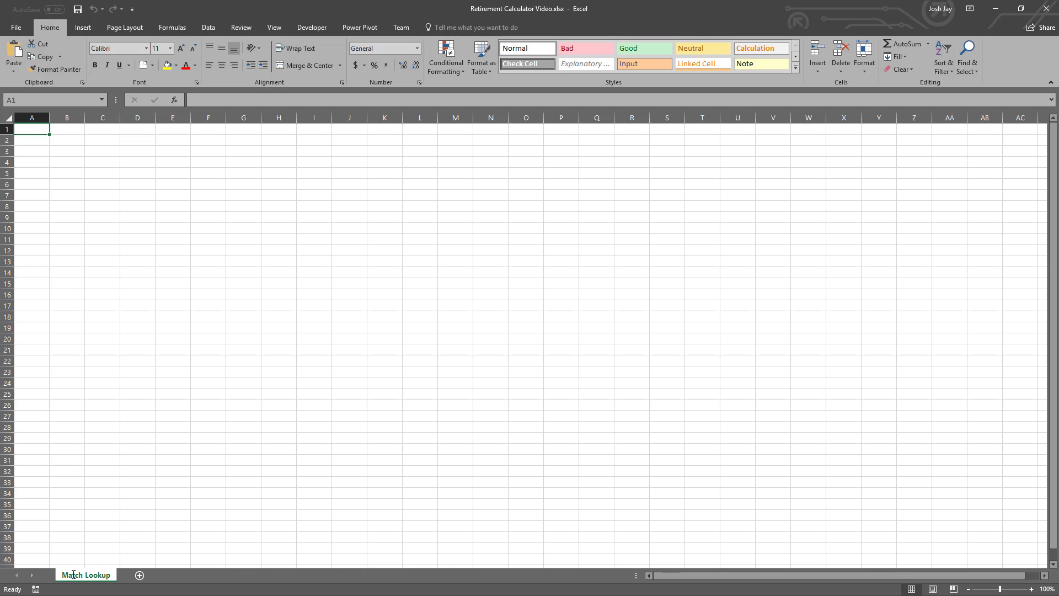
# - Enter the column headers Match ID in A1 and Match Range Low in B1
pyautogui.write('Mat')
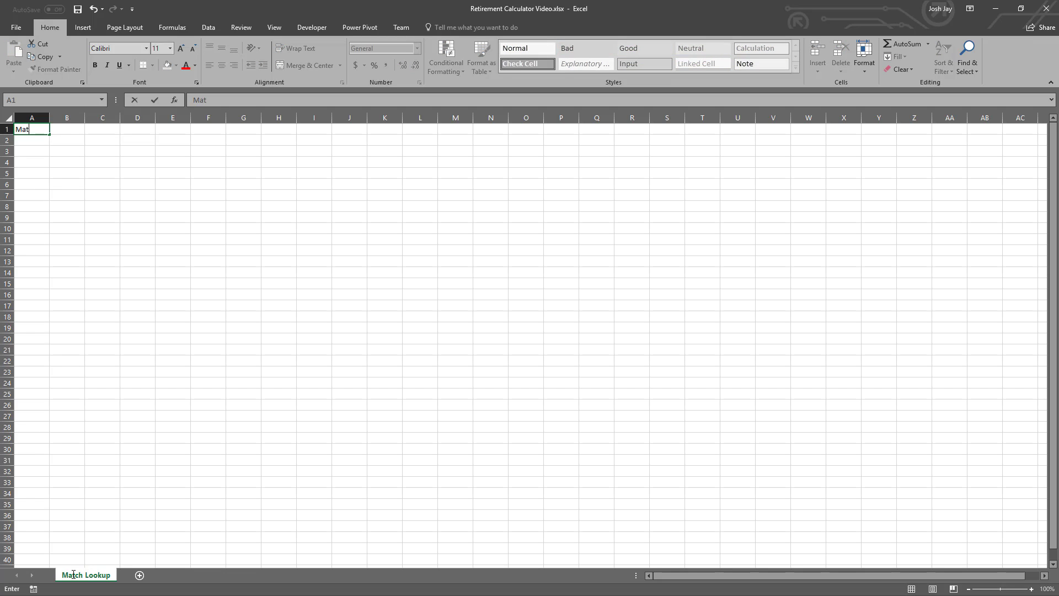
pyautogui.write('ch ID')
pyautogui.press('Tab')
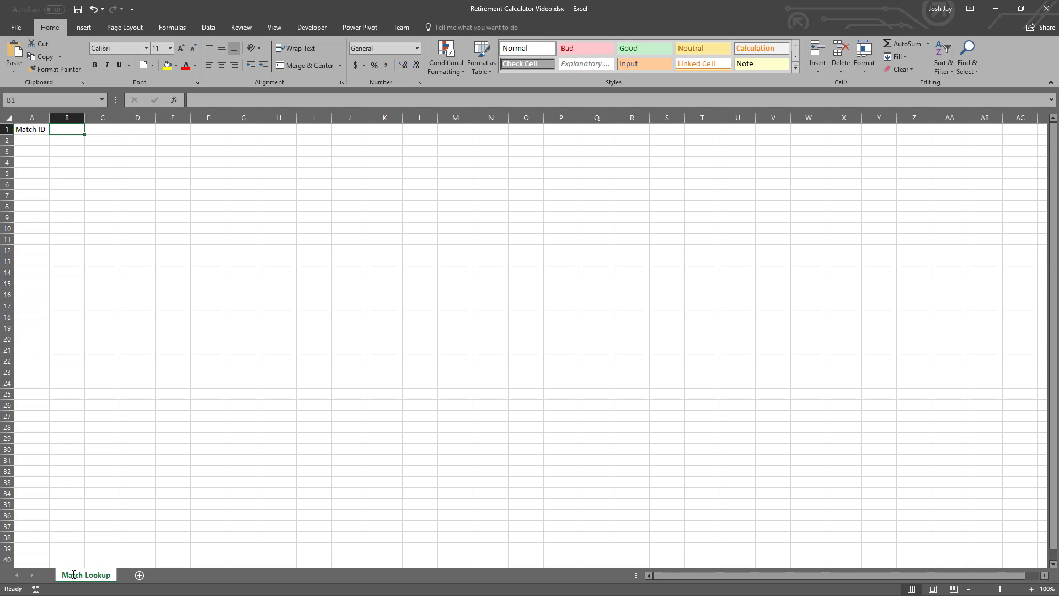
pyautogui.write('Match')
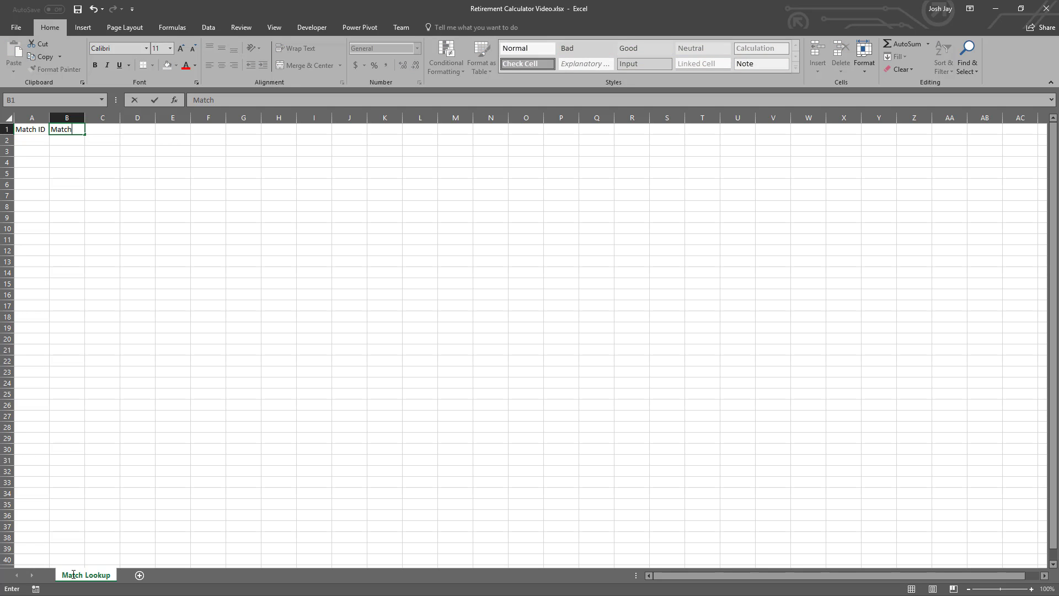
pyautogui.write(' Range Low')
pyautogui.press('Tab')
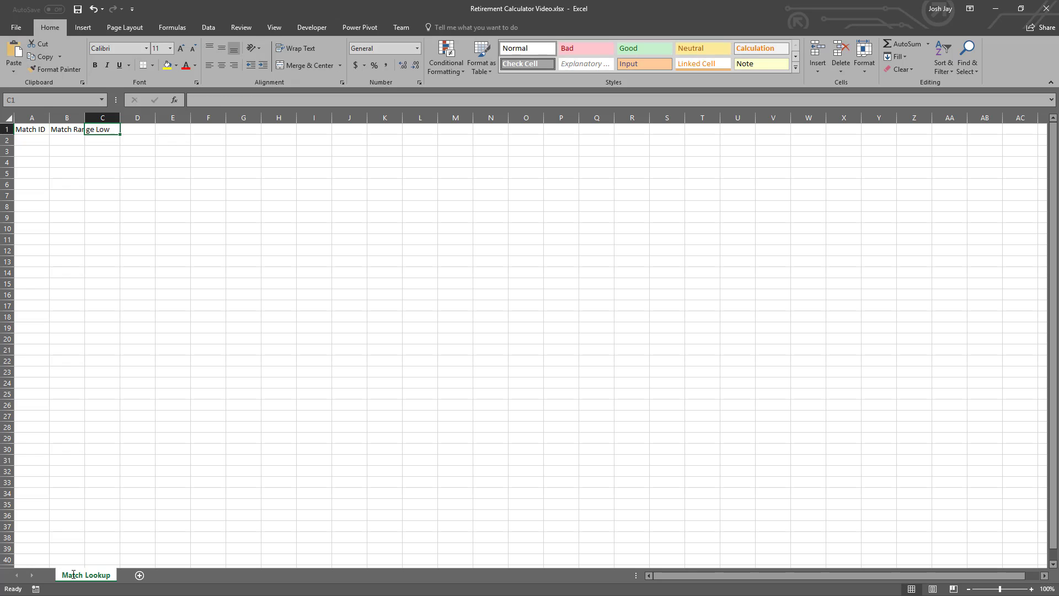
# - Enter the column header Match Range High in C1
pyautogui.write('Match ')
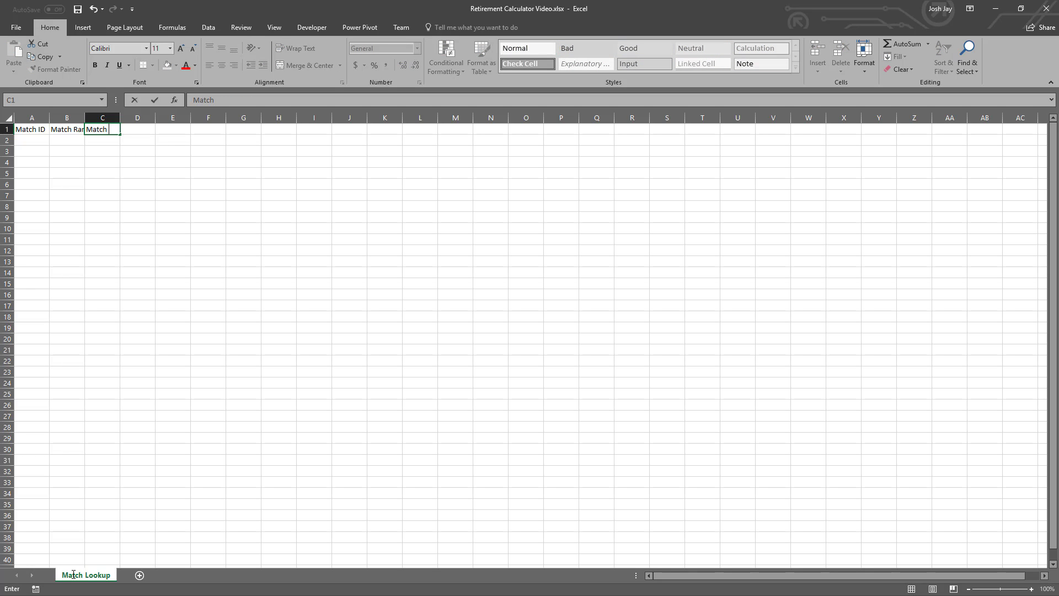
pyautogui.write('Range High')
pyautogui.press('Tab')
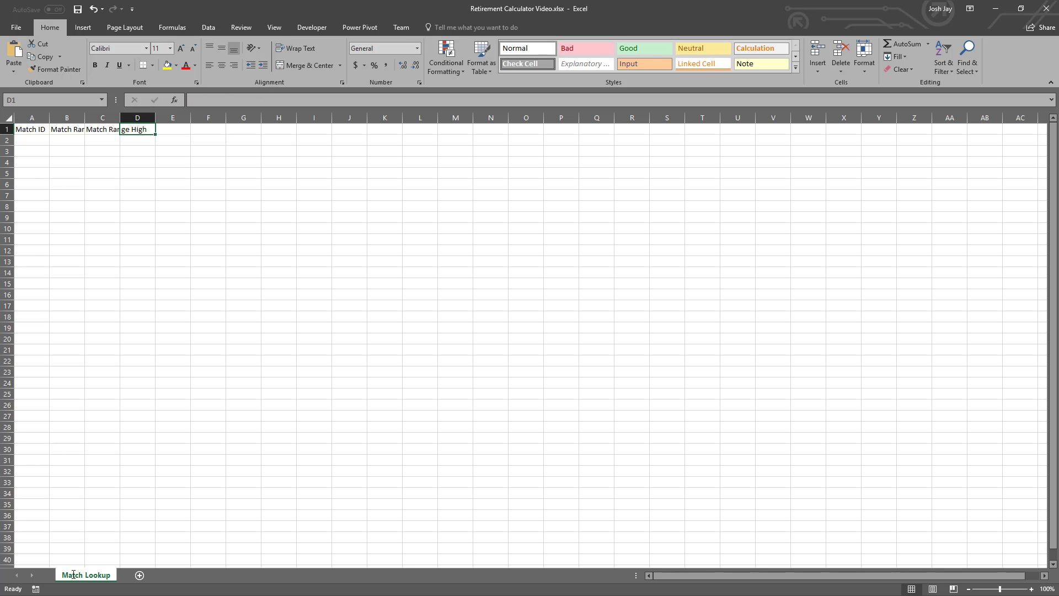
# - Enter the column headers Change in D1, Match Percent in E1 and Model Percent in F1
pyautogui.write('Change')
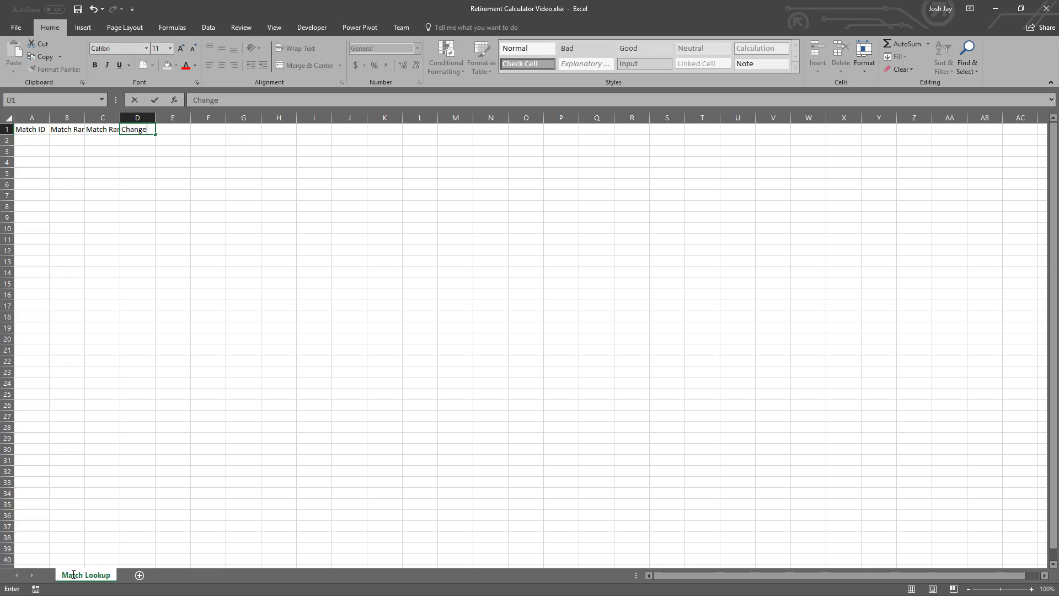
pyautogui.press('Tab')
pyautogui.write('Match Percent')
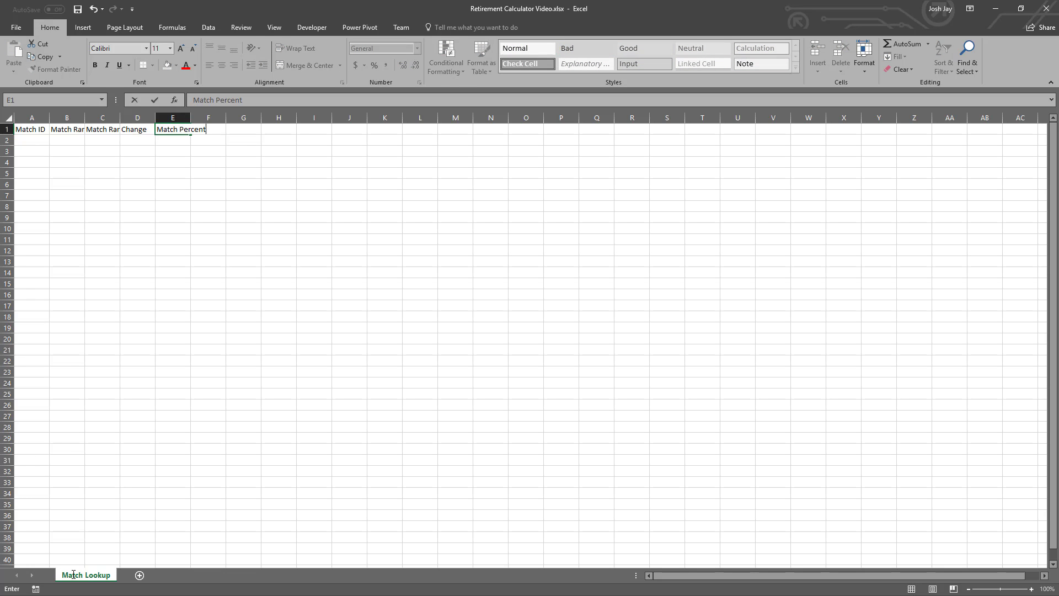
pyautogui.press('Tab')
pyautogui.write('Model')
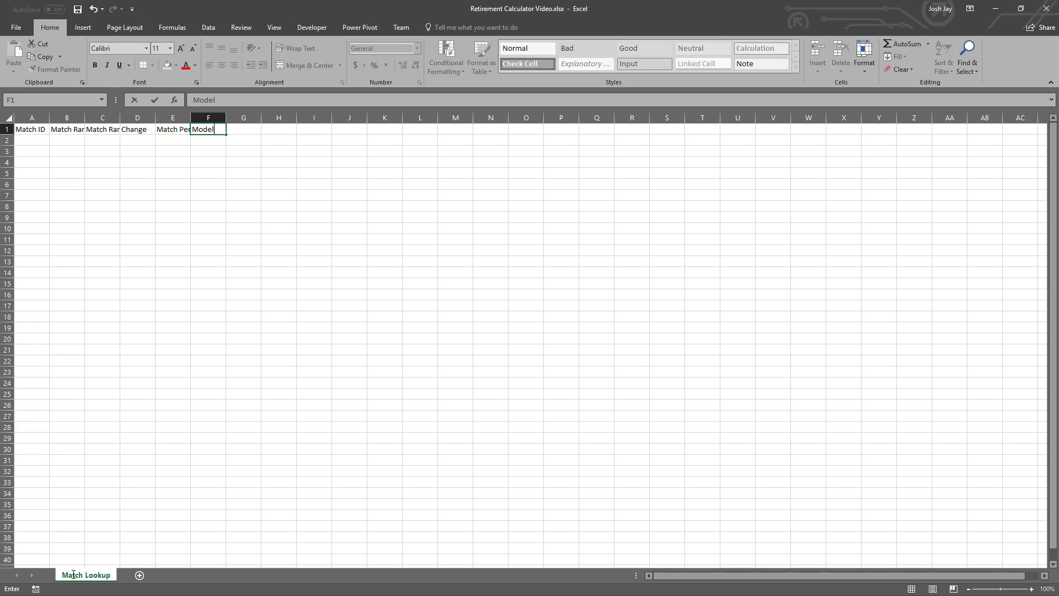
pyautogui.write(' Percent')
pyautogui.press('Return')
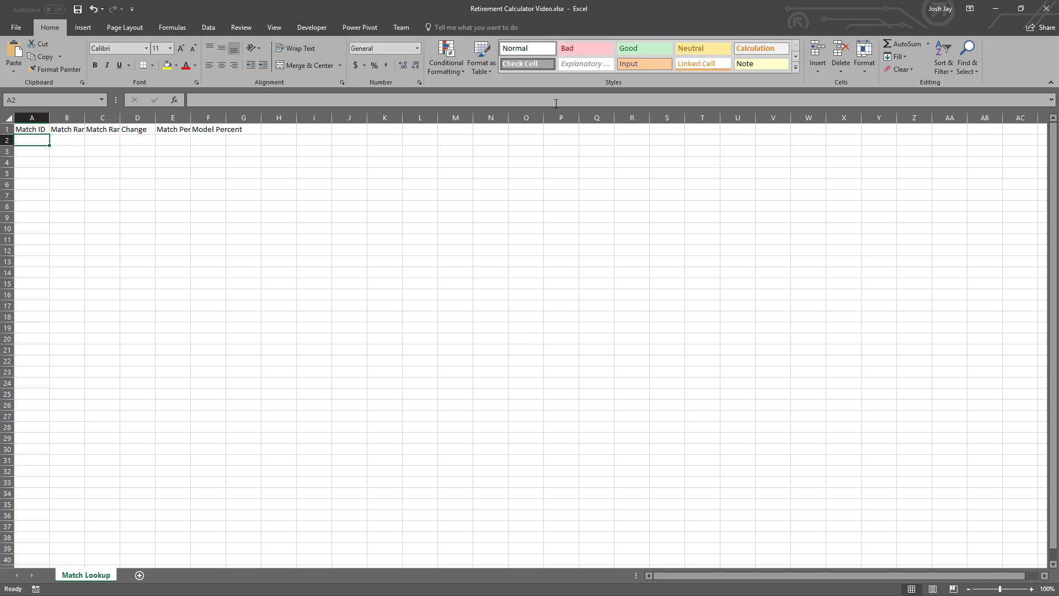
# - Format A1:F1 as a table with headers, using the black Light style with full grid borders
pyautogui.click(475, 70)
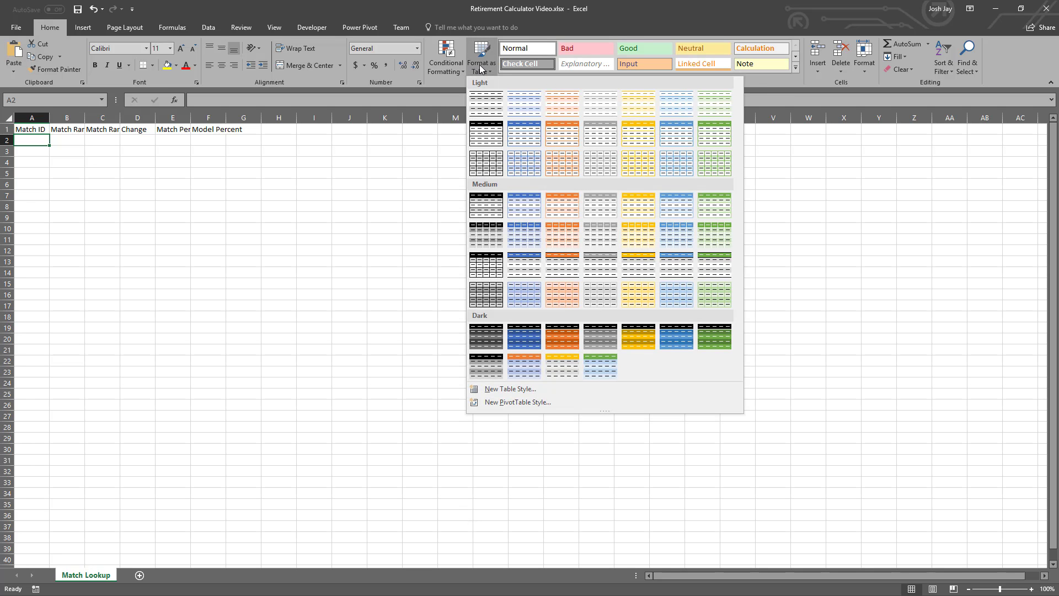
pyautogui.click(493, 164)
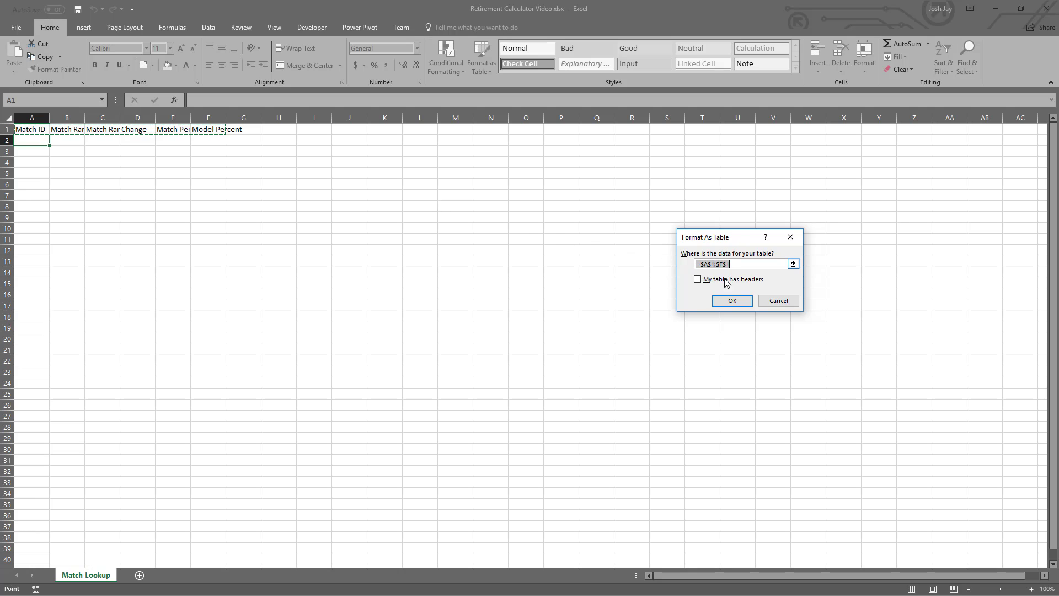
pyautogui.click(706, 280)
pyautogui.click(732, 301)
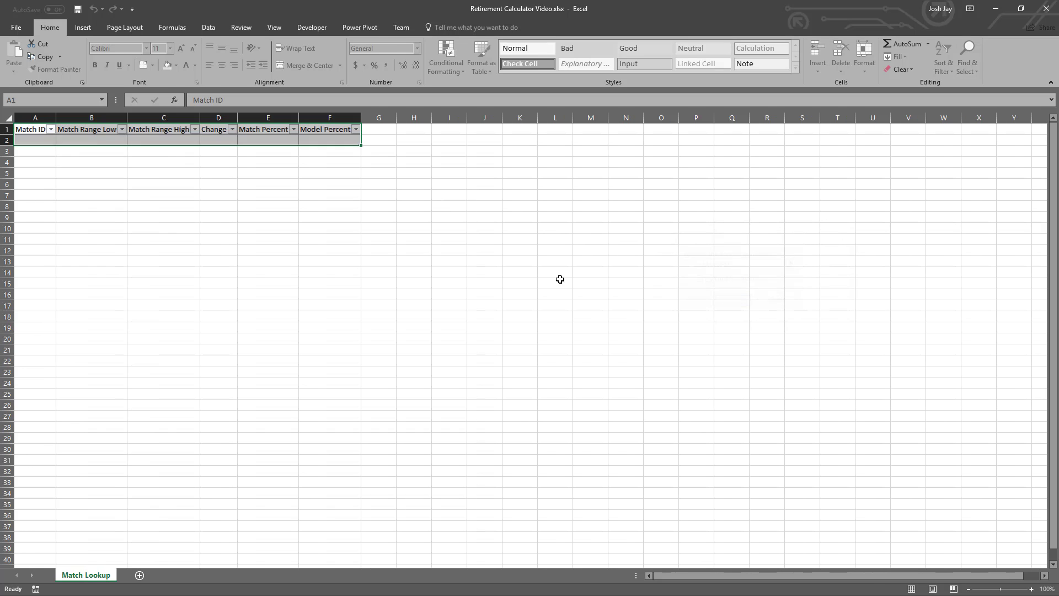
# - Name the new table tblMatchLookup
pyautogui.click(42, 54)
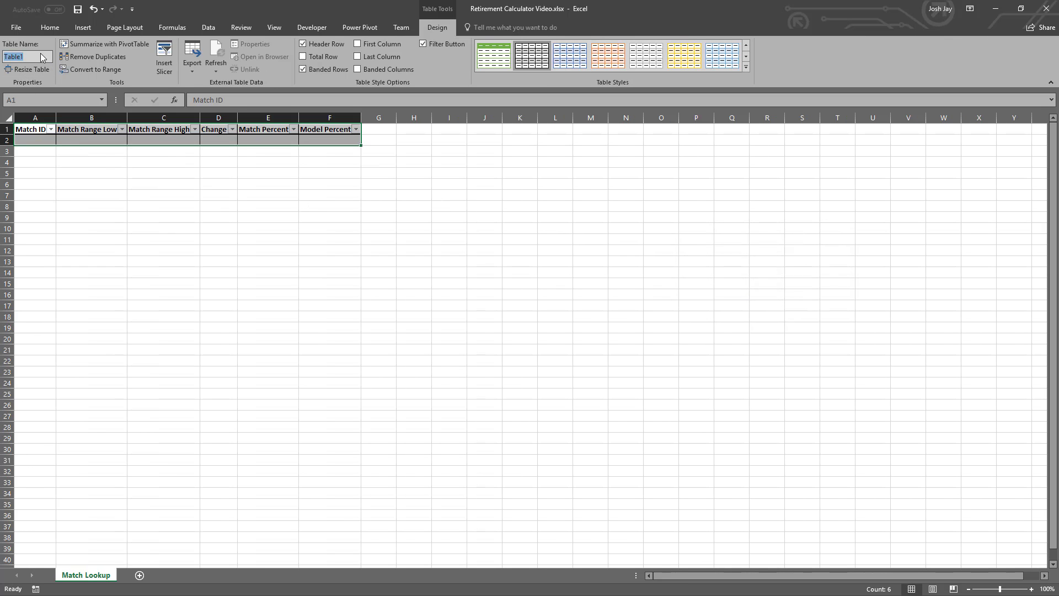
pyautogui.write('tblMatchLookup')
pyautogui.press('Return')
# - Fill the Match ID column with 1, 2, 3 and 4 in A2:A5
pyautogui.press('Down')
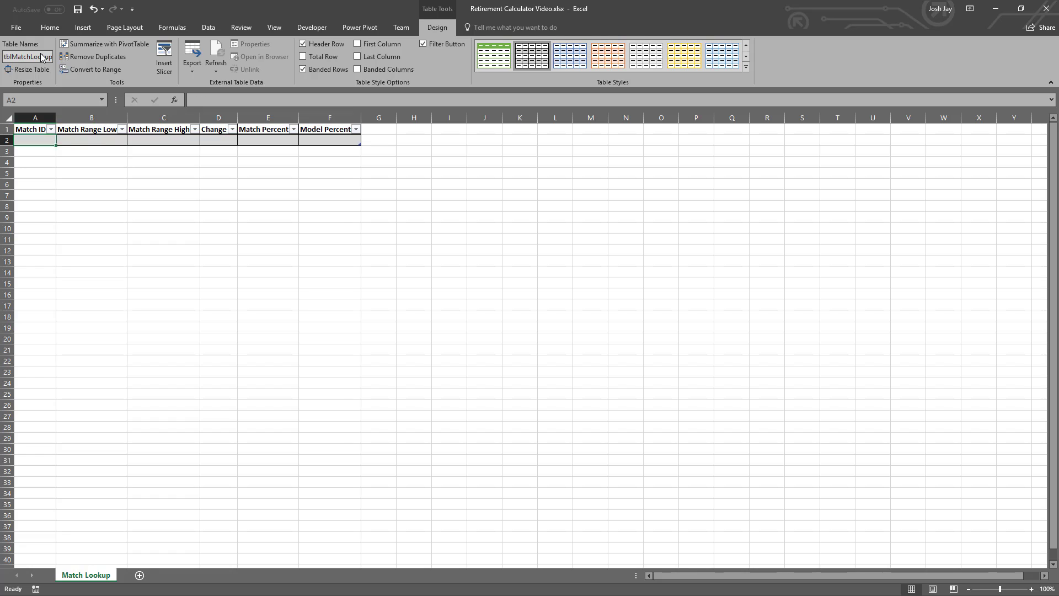
pyautogui.write('1')
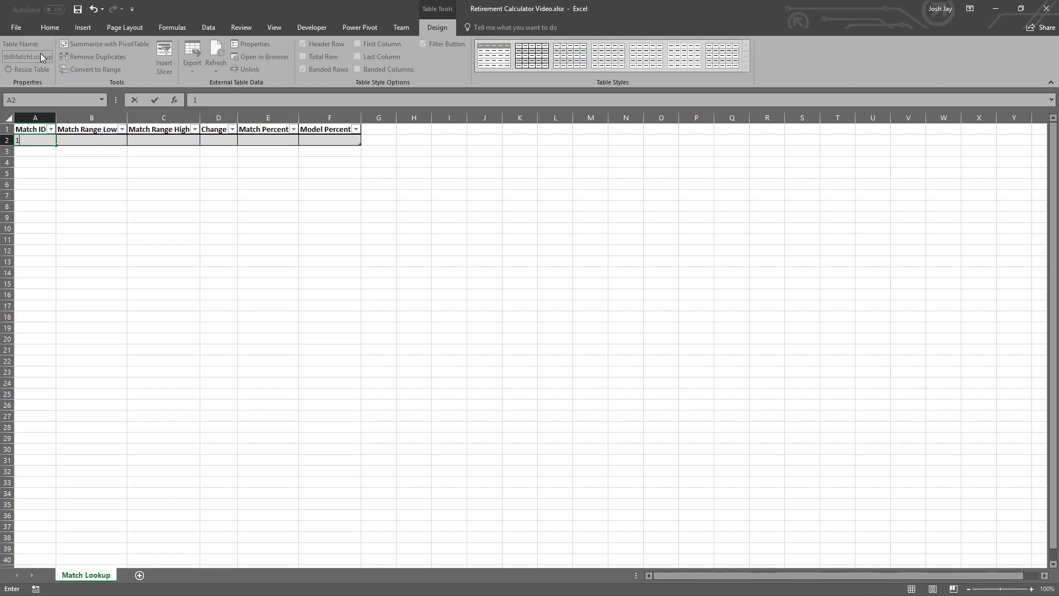
pyautogui.press('Return')
pyautogui.write('2')
pyautogui.press('Return')
pyautogui.write('3')
pyautogui.press('Return')
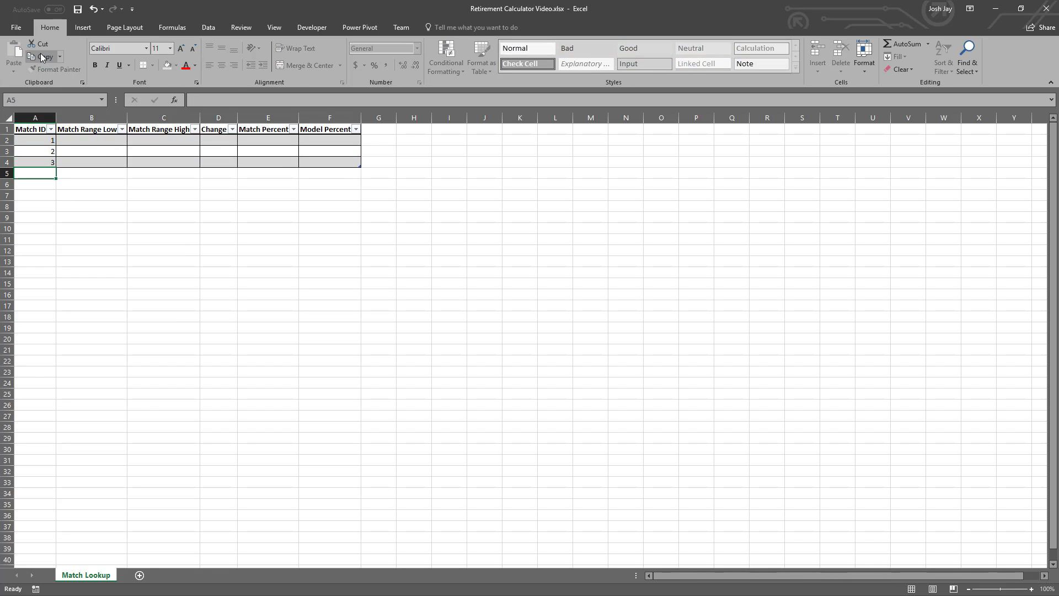
pyautogui.write('4')
pyautogui.press('Return')
# - Center the Match ID values in A2:A5 horizontally
pyautogui.press('Up')
pyautogui.press('Up')
pyautogui.press('Up')
pyautogui.press('Up')
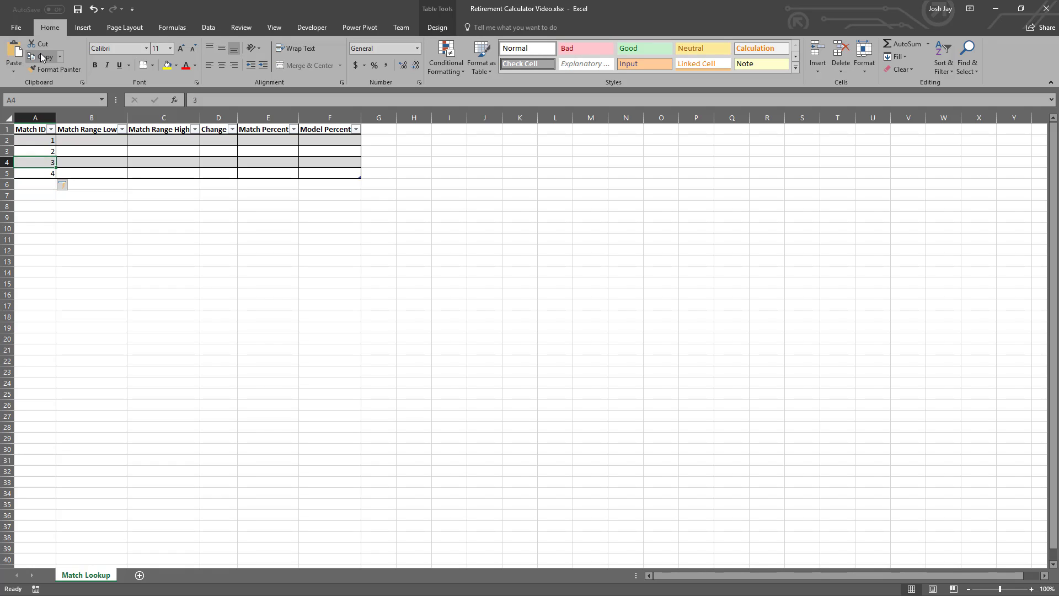
pyautogui.hotkey('ctrl', 'shift', 'Down')
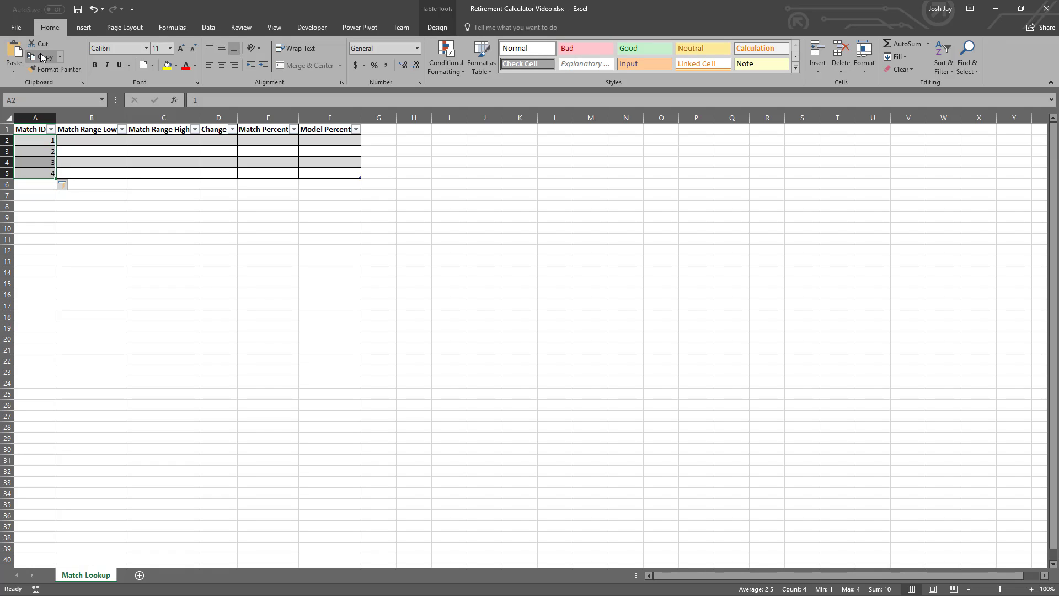
pyautogui.click(221, 65)
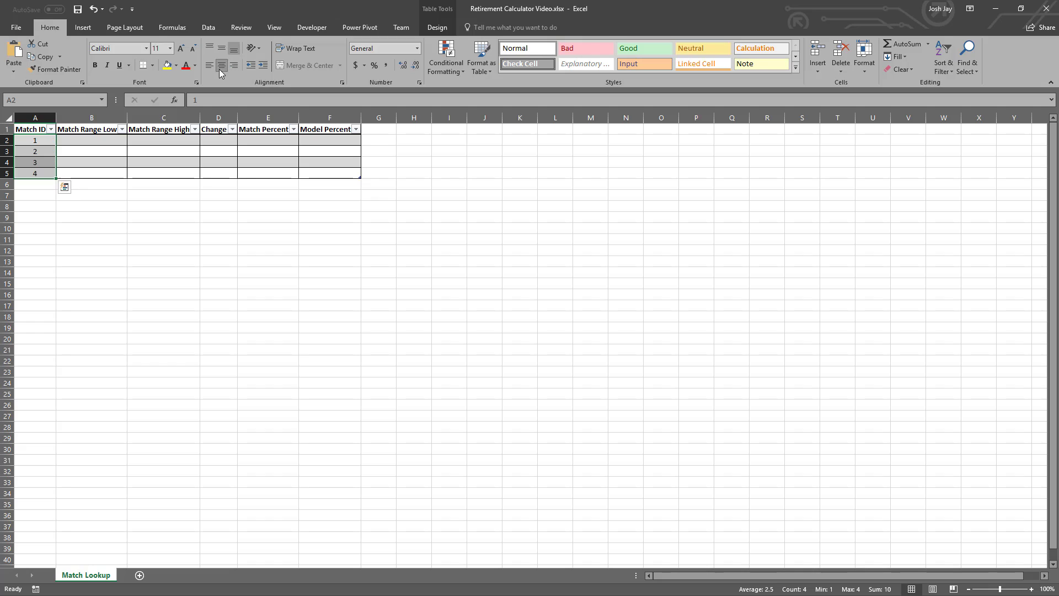
# - Enter 3% as the Match Range High for Match ID 1 in C2
pyautogui.click(95, 142)
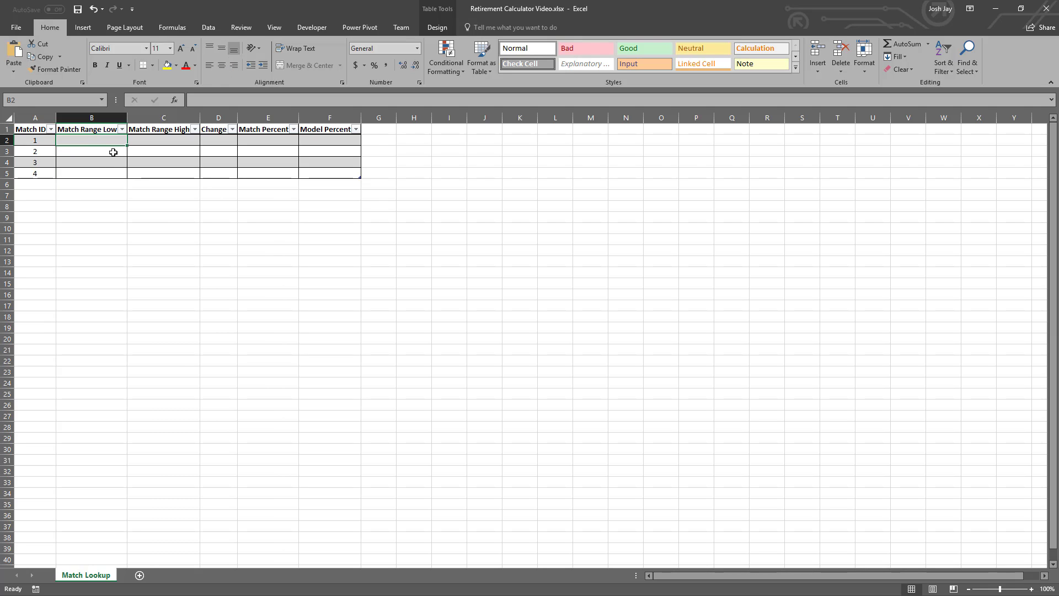
pyautogui.press('Right')
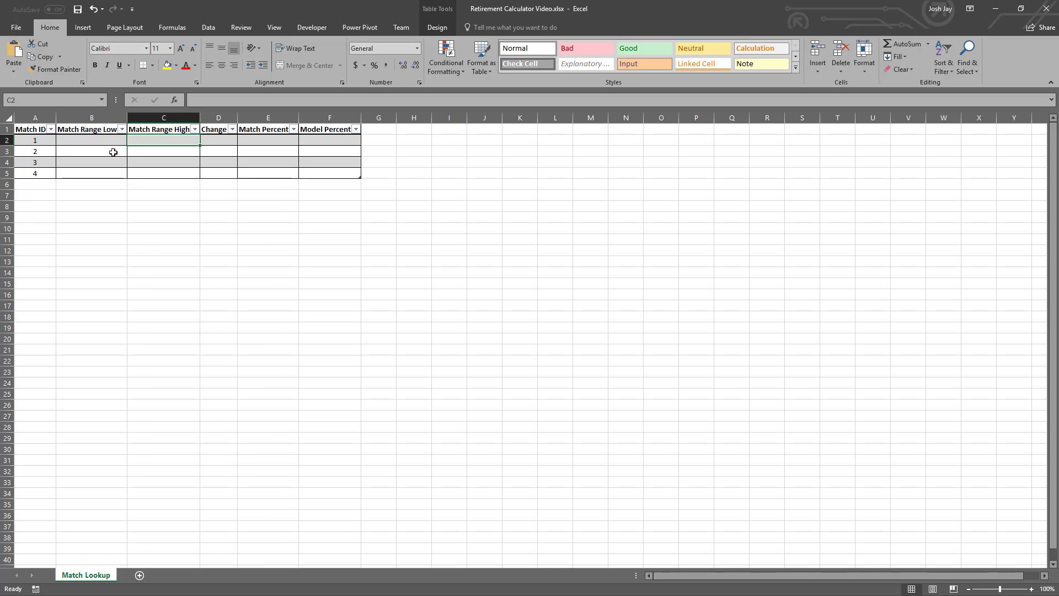
pyautogui.write('3%')
pyautogui.press('Return')
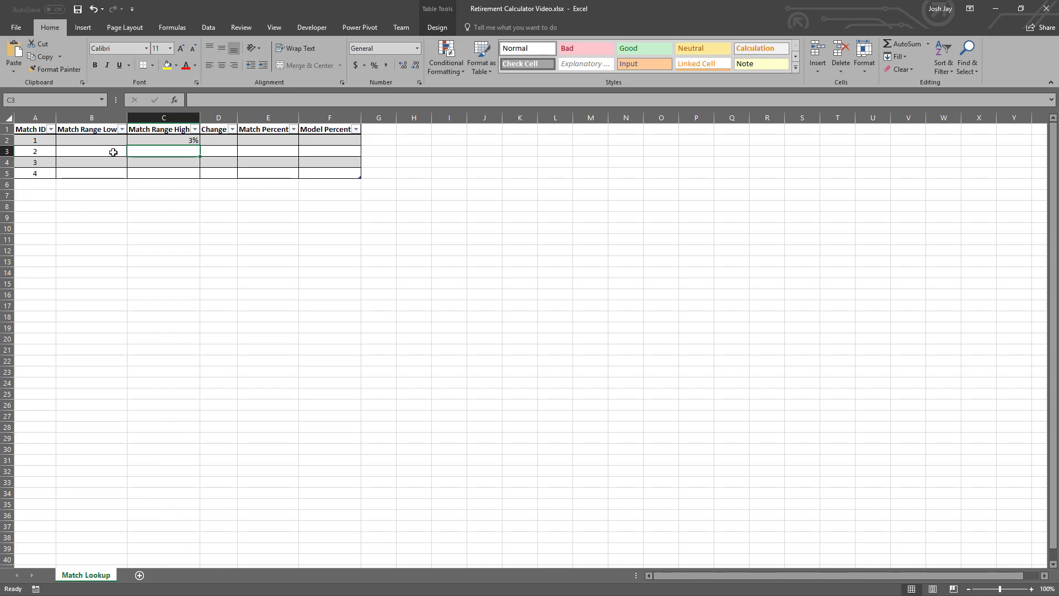
# - Apply the Calculation cell style to the Match Range Low, Change and Model Percent headers
pyautogui.press('Up')
pyautogui.press('Left')
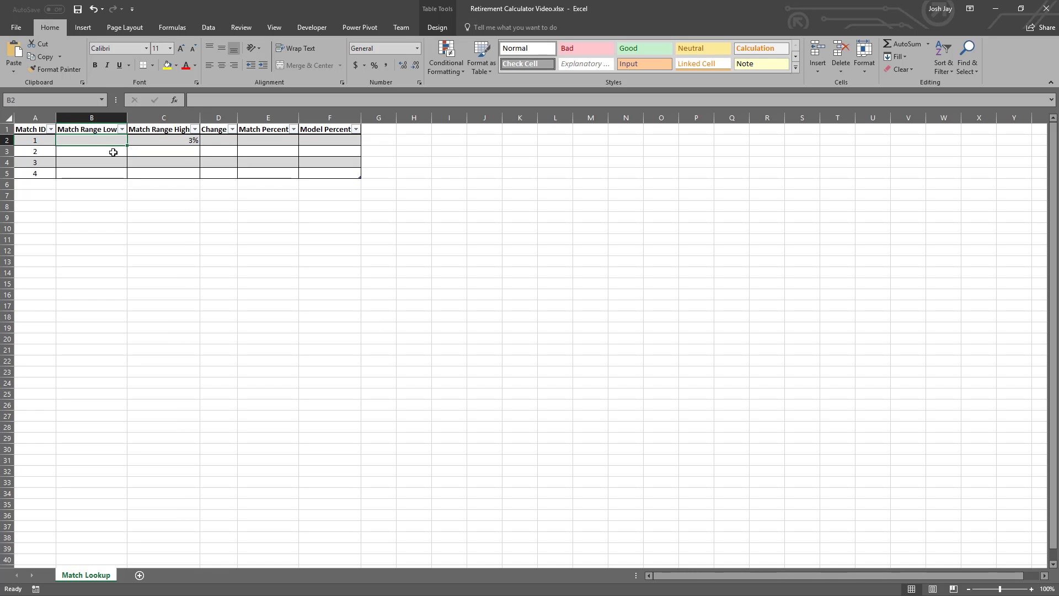
pyautogui.press('Up')
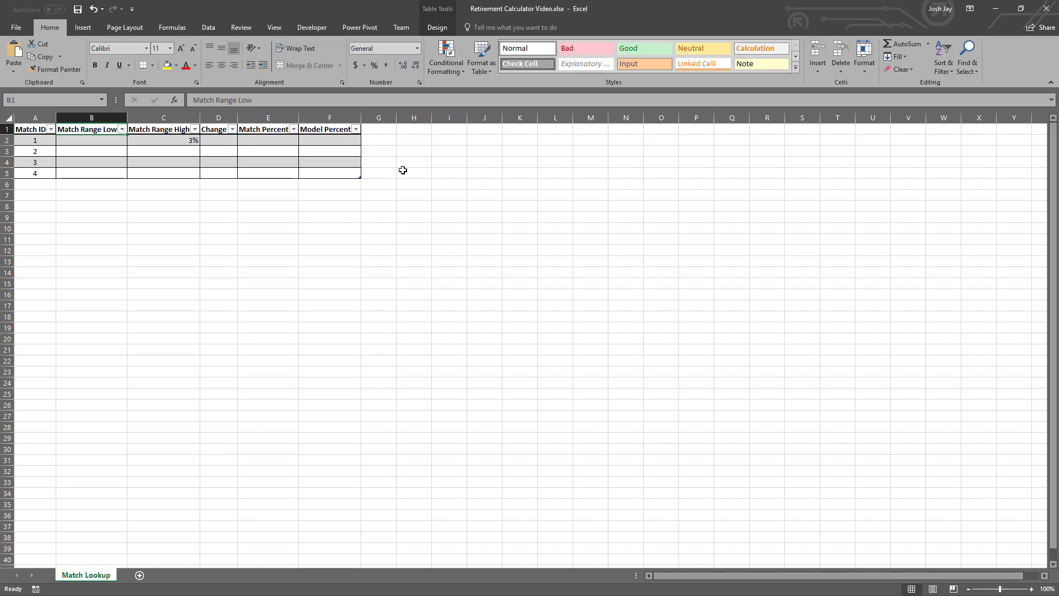
pyautogui.click(760, 48)
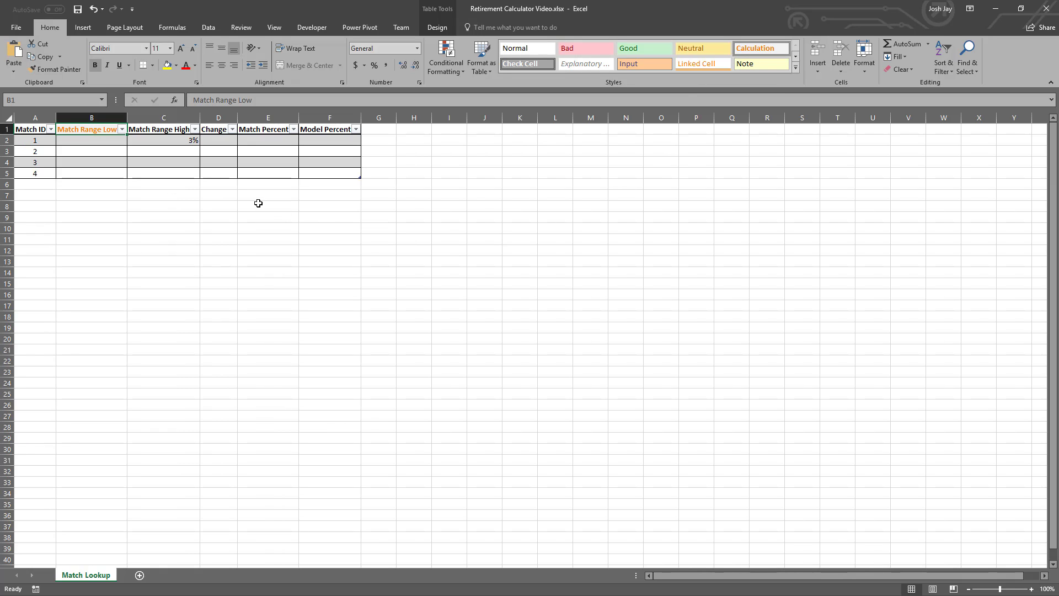
pyautogui.click(215, 130)
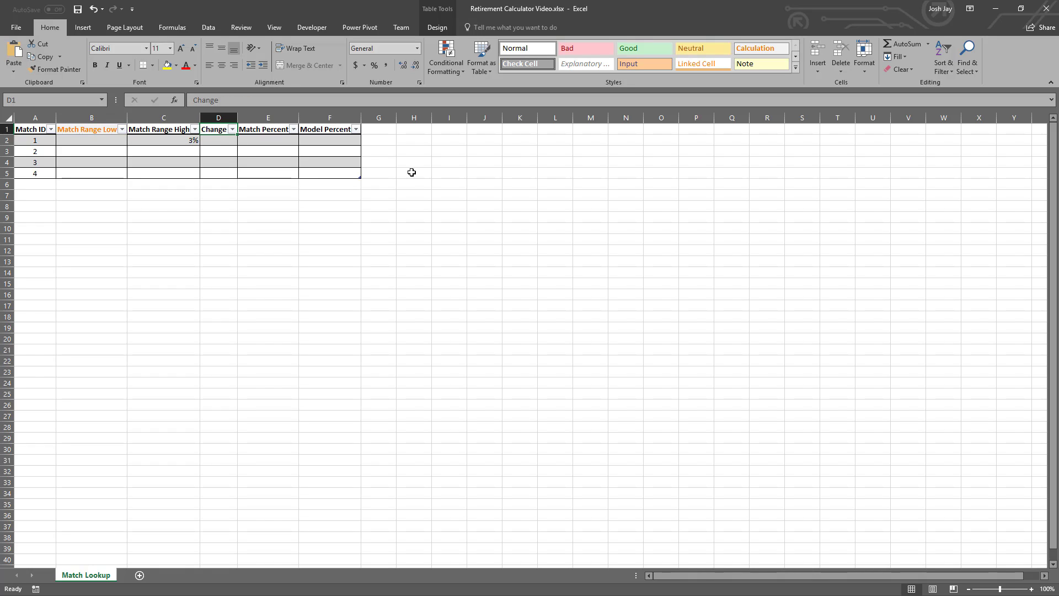
pyautogui.click(760, 49)
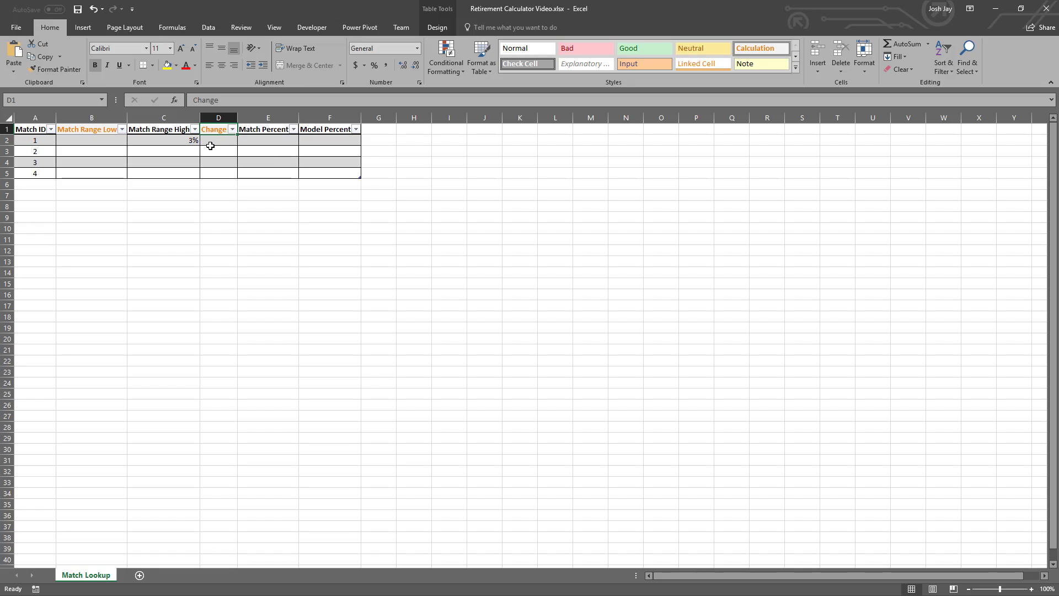
pyautogui.click(330, 130)
pyautogui.click(762, 48)
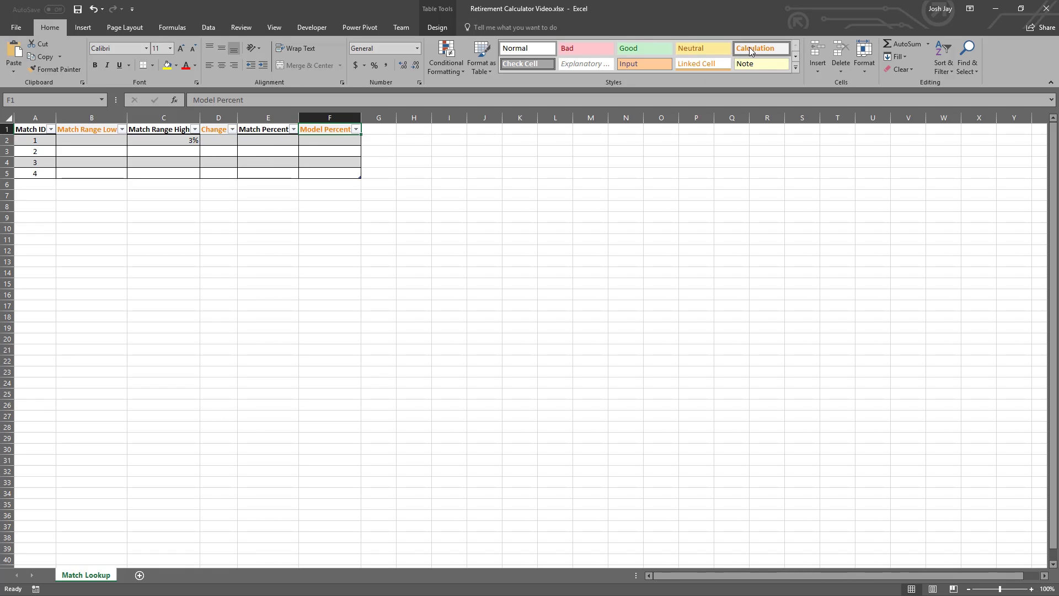
# - Enter 100% as the Match Percent for Match ID 1 in E2, and return to Match Range High in row 3
pyautogui.click(252, 144)
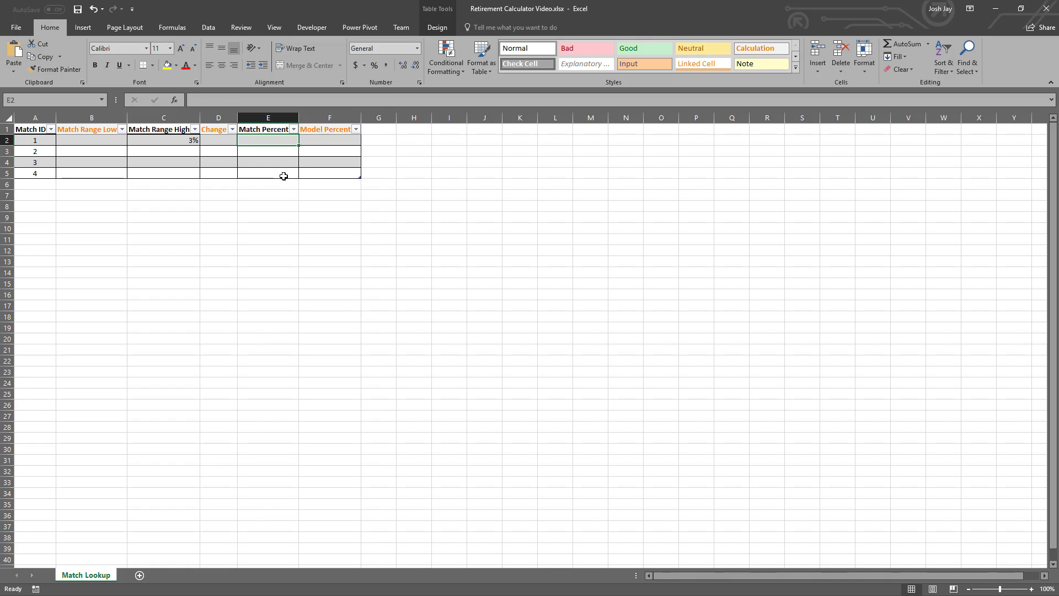
pyautogui.write('100')
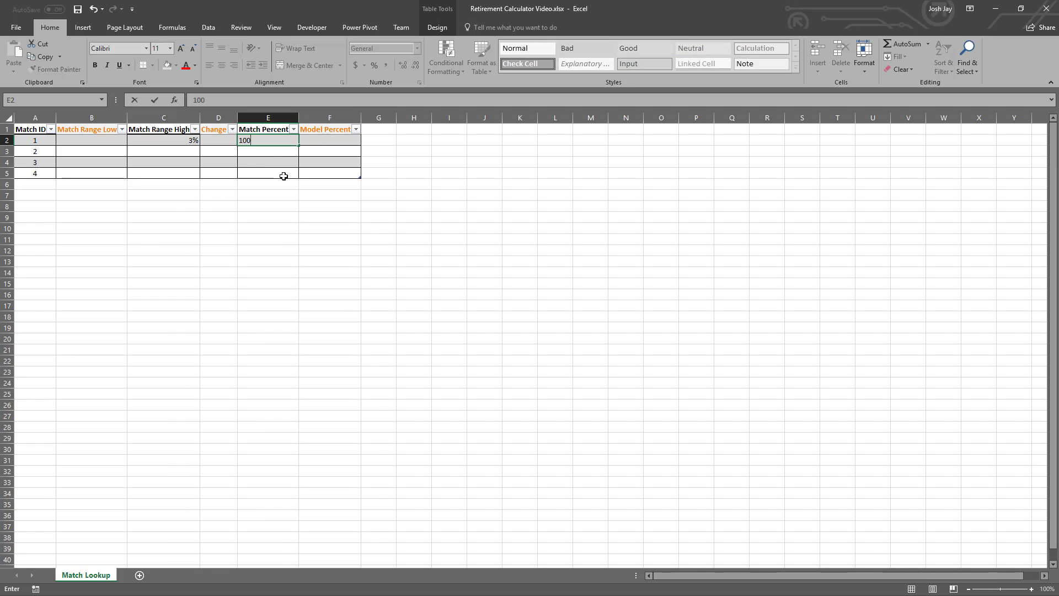
pyautogui.press('Return')
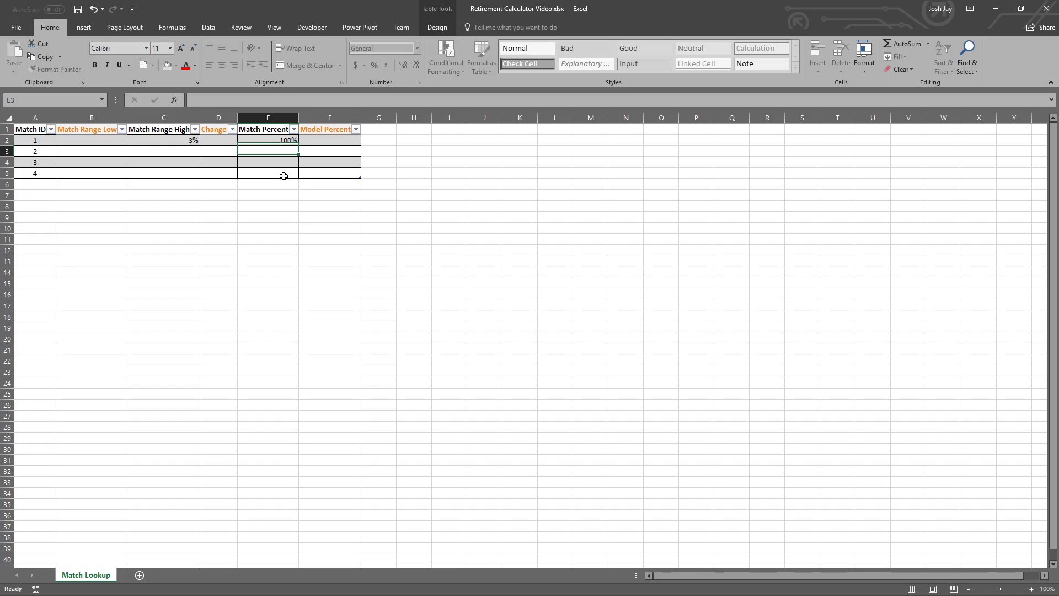
pyautogui.press('Left')
pyautogui.press('Left')
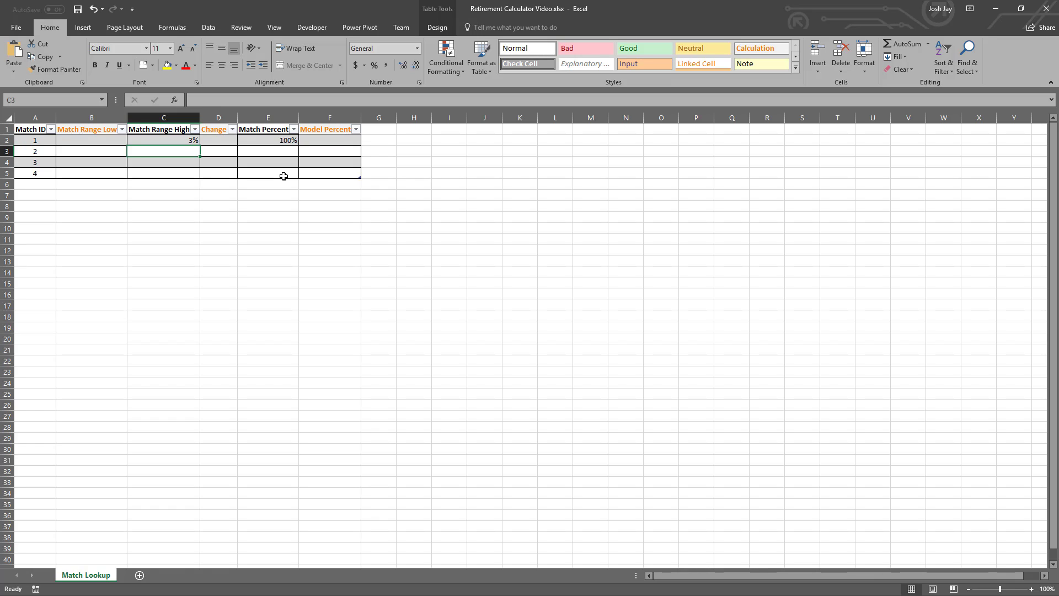
# - Enter 5% as the Match Range High in C3 and 50% as the Match Percent in E3 for Match ID 2
pyautogui.write('5')
pyautogui.press('Return')
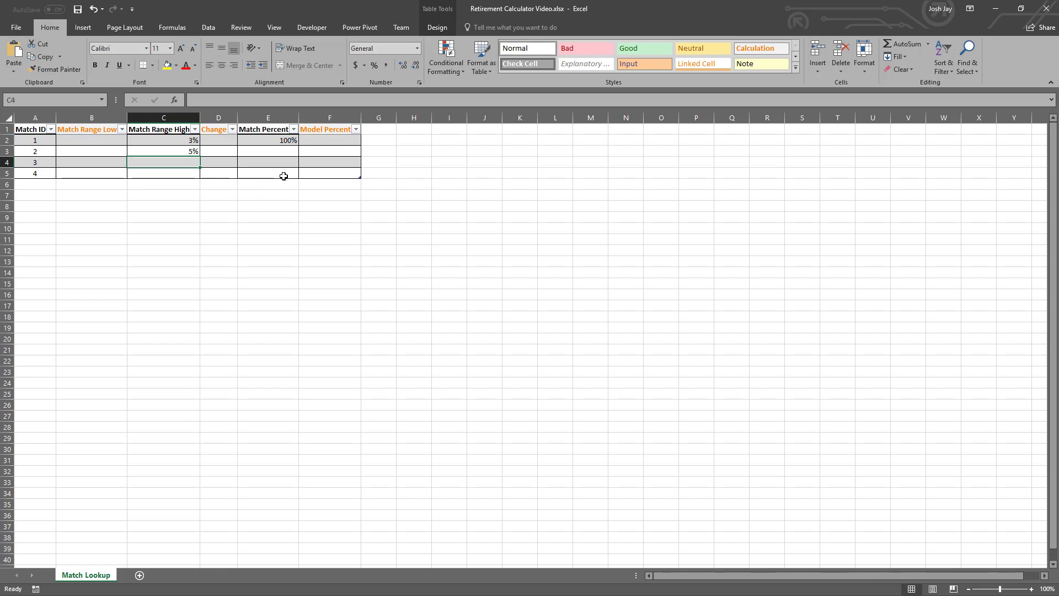
pyautogui.press('Up')
pyautogui.press('Right')
pyautogui.press('Right')
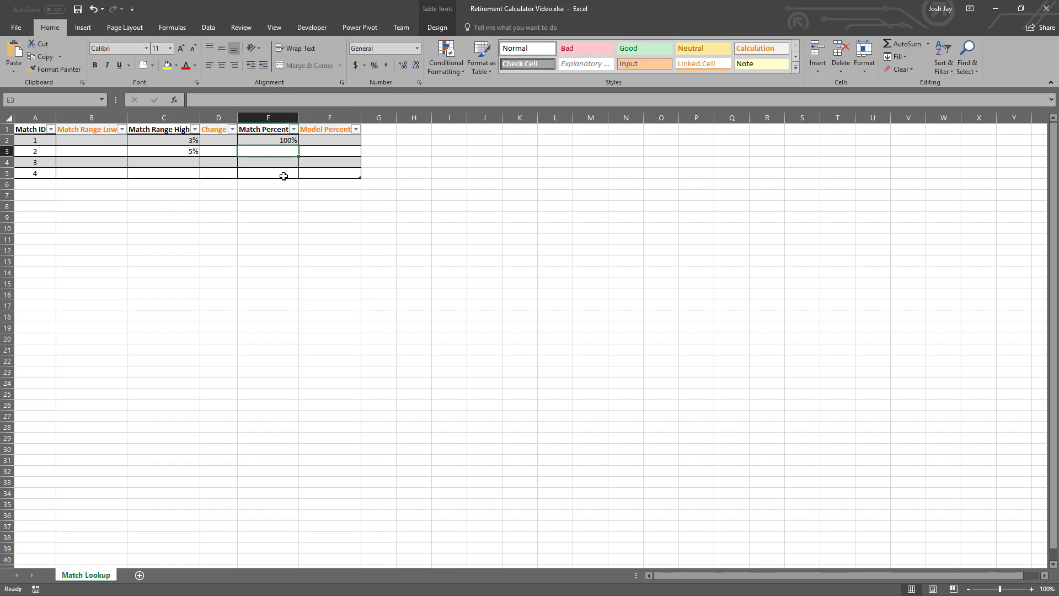
pyautogui.write('50')
pyautogui.press('Return')
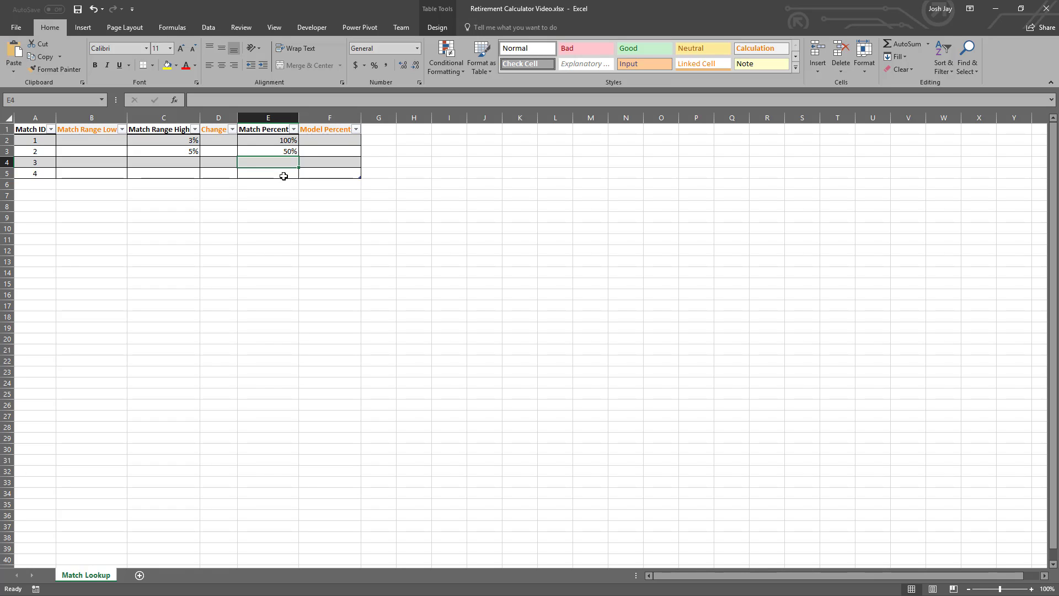
# - Enter 0% as the Match Percent for Match ID 3 in E4
pyautogui.write('0')
pyautogui.press('Return')
pyautogui.press('Left')
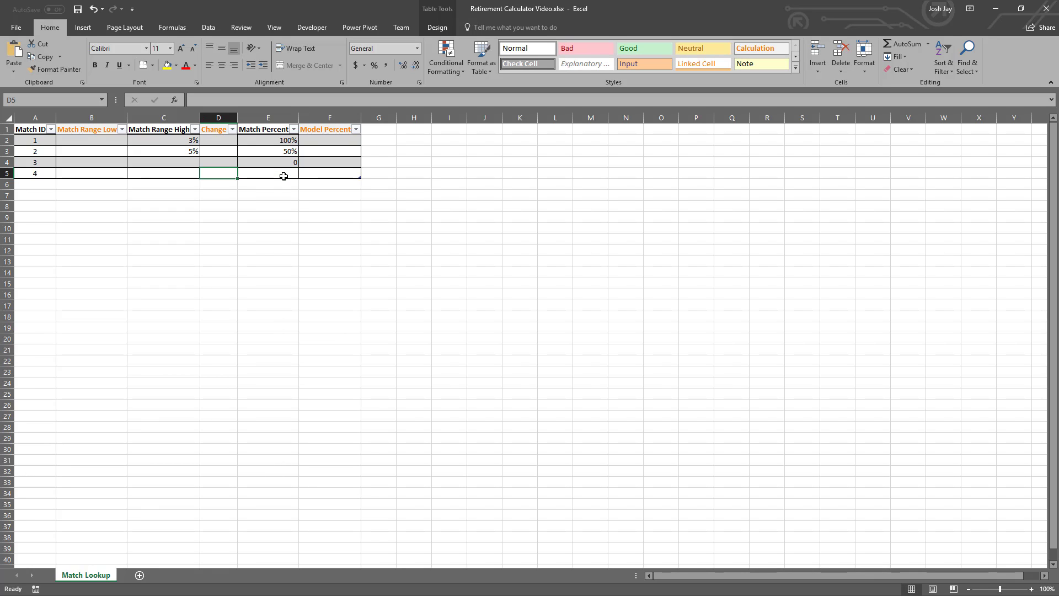
pyautogui.press('Left')
pyautogui.press('Right')
pyautogui.press('Right')
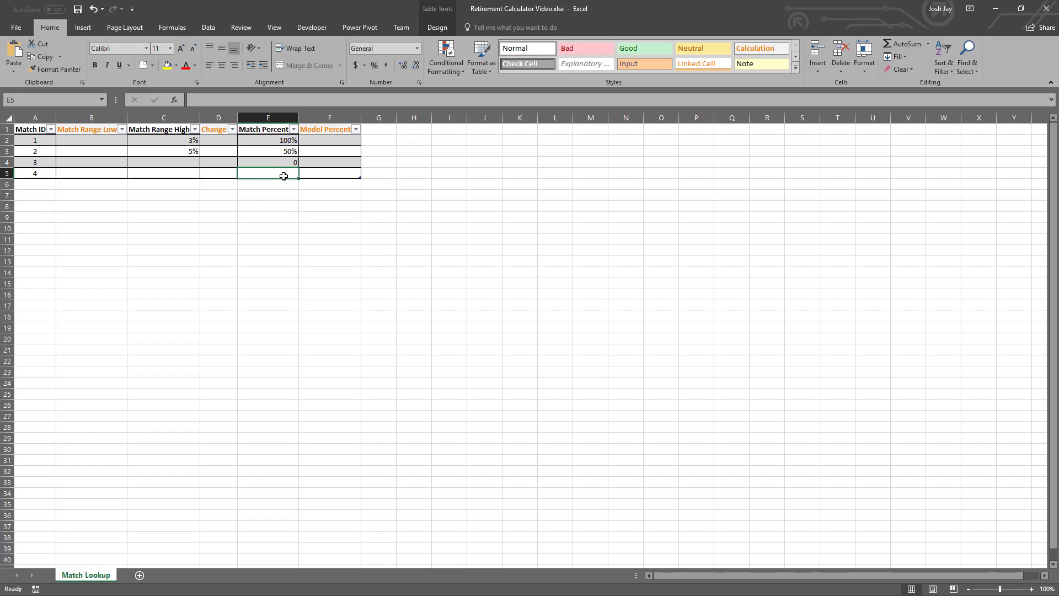
pyautogui.press('Up')
pyautogui.write('0%')
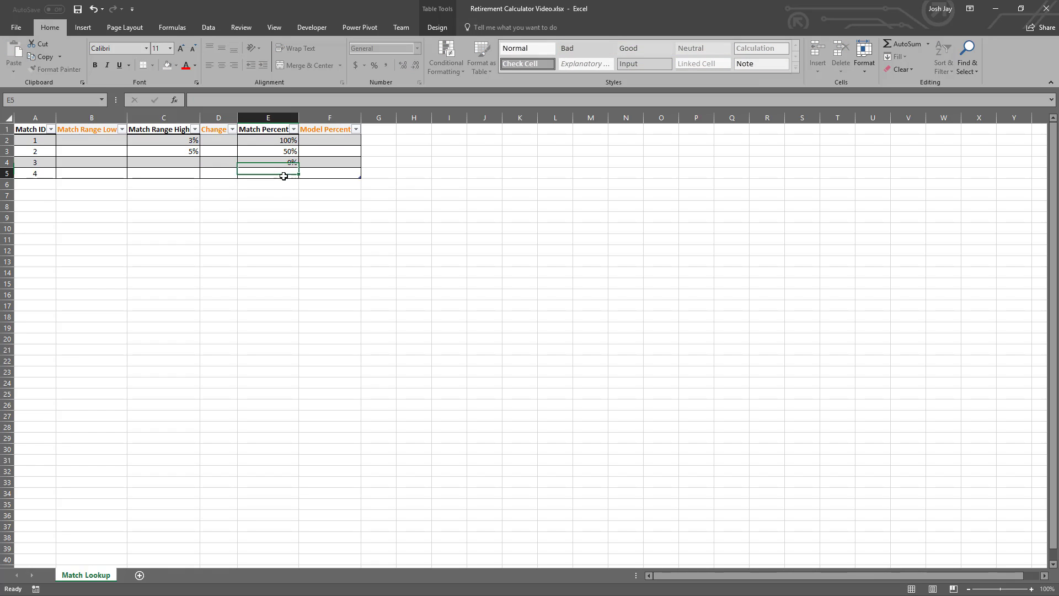
pyautogui.press('Return')
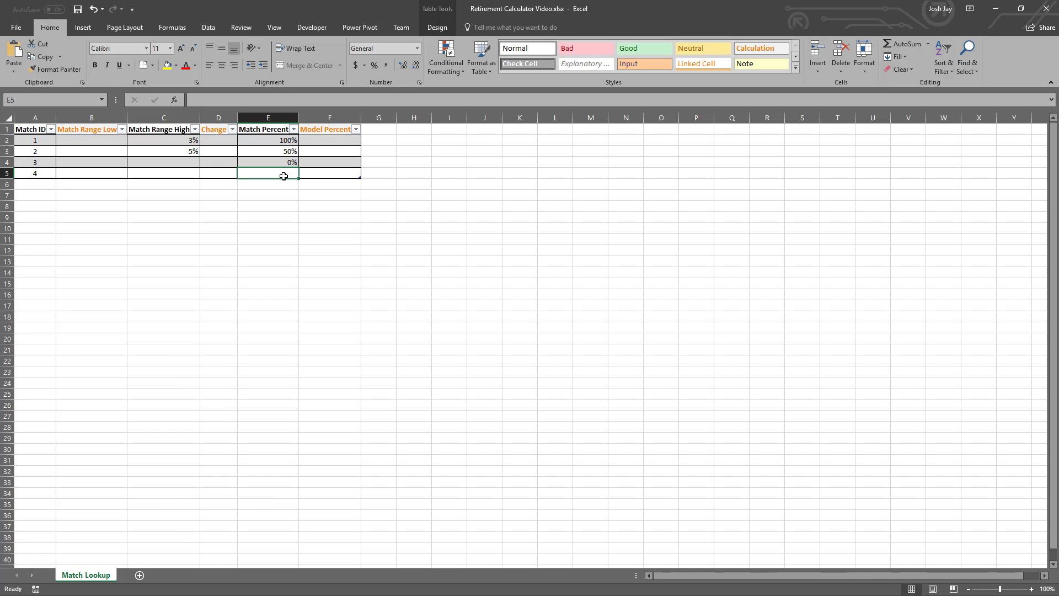
# - Delete the table row for Match ID 4
pyautogui.rightClick(274, 176)
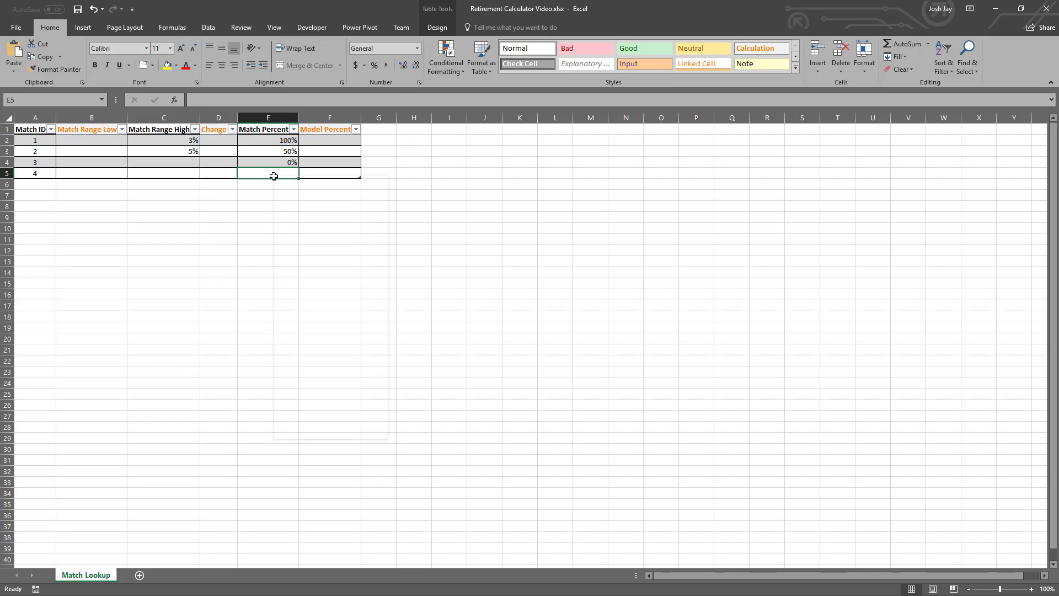
pyautogui.moveTo(307, 298)
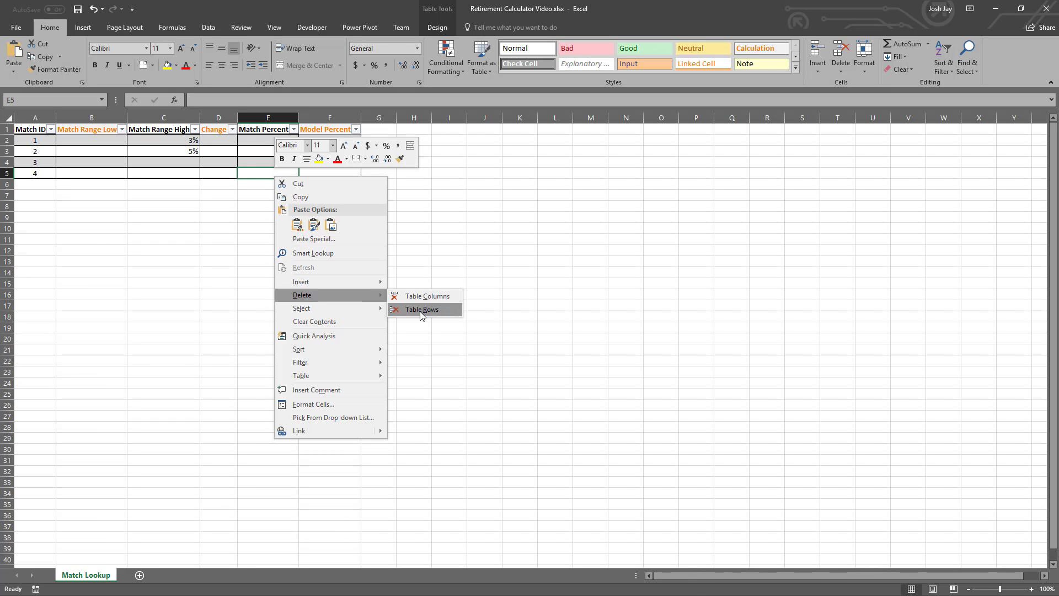
pyautogui.click(421, 310)
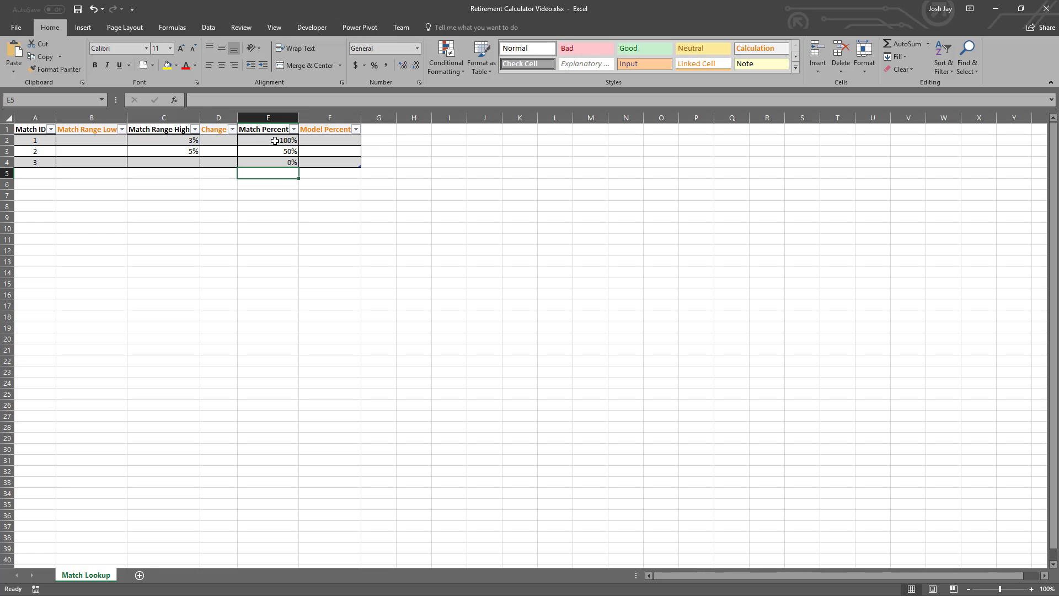
# - Apply the Percent number format to the table cells B2:F4
pyautogui.moveTo(278, 141); pyautogui.dragTo(279, 161)
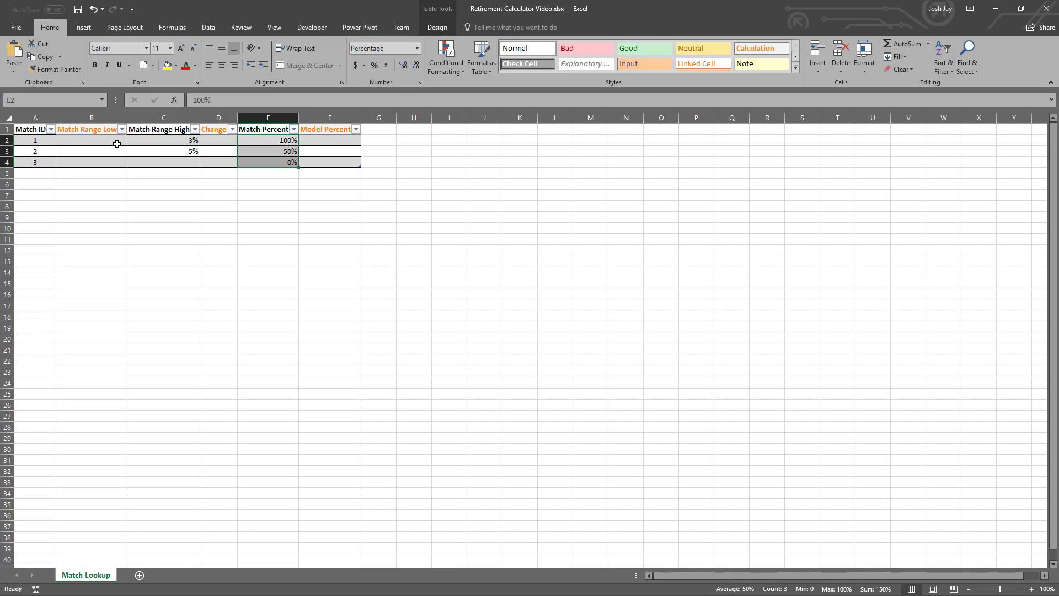
pyautogui.moveTo(117, 139); pyautogui.dragTo(330, 160)
pyautogui.click(373, 67)
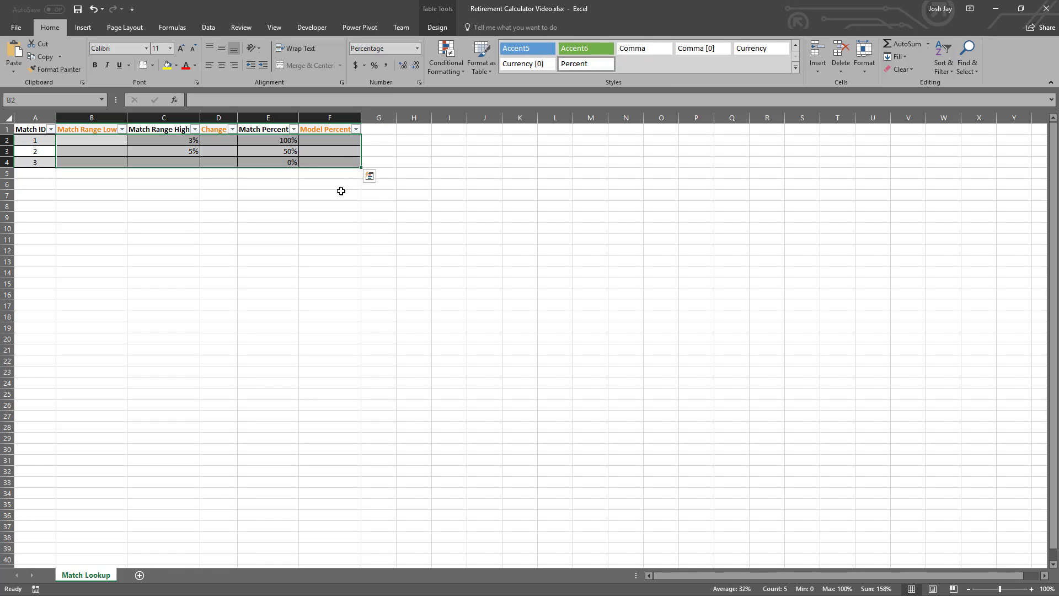
# - Enter 100% as the Match Range High for Match ID 3 in C4
pyautogui.click(191, 161)
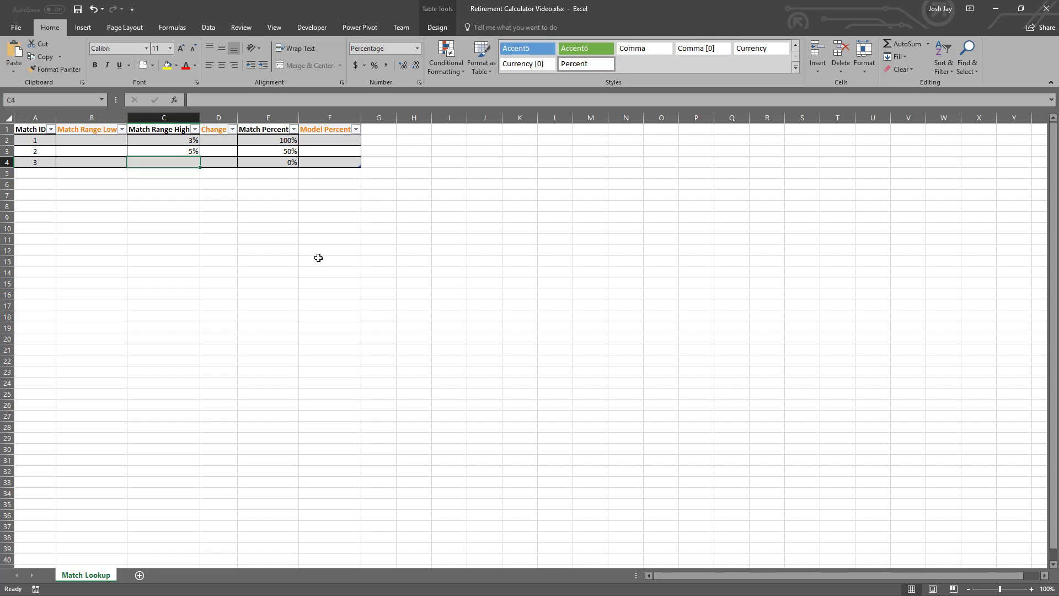
pyautogui.write('100')
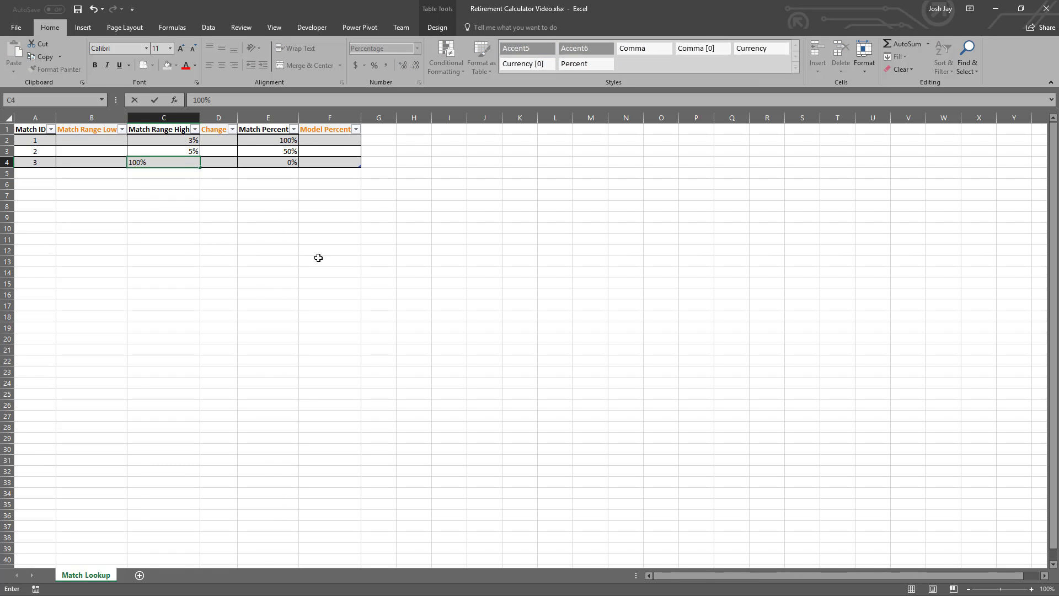
pyautogui.hotkey('ctrl', 'Return')
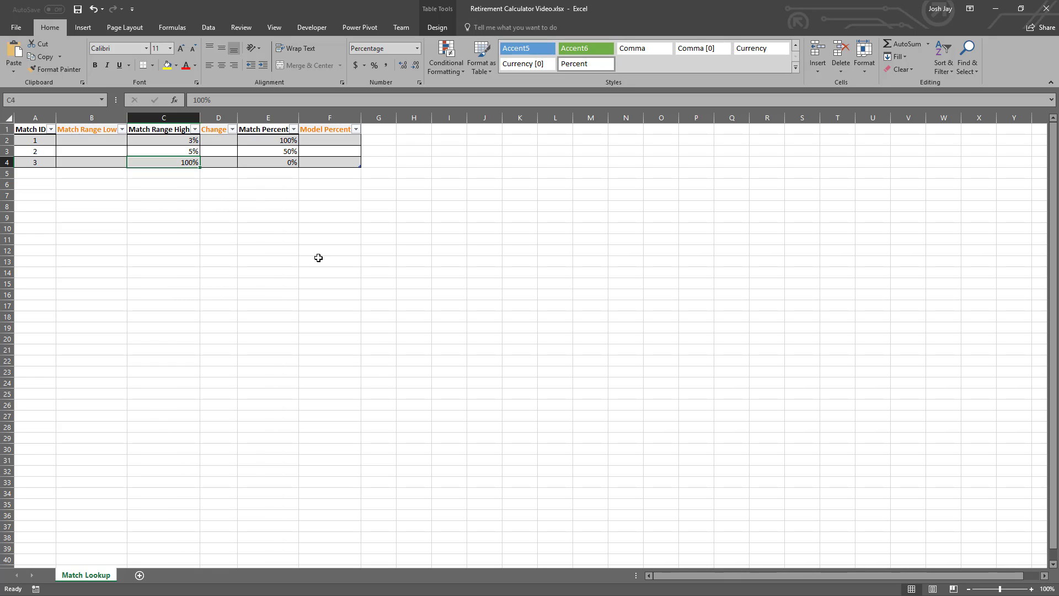
# - Review the Match Range Low, Match Range High, Change and Match Percent cells in the Match ID 1 row
pyautogui.press('Up')
pyautogui.press('Up')
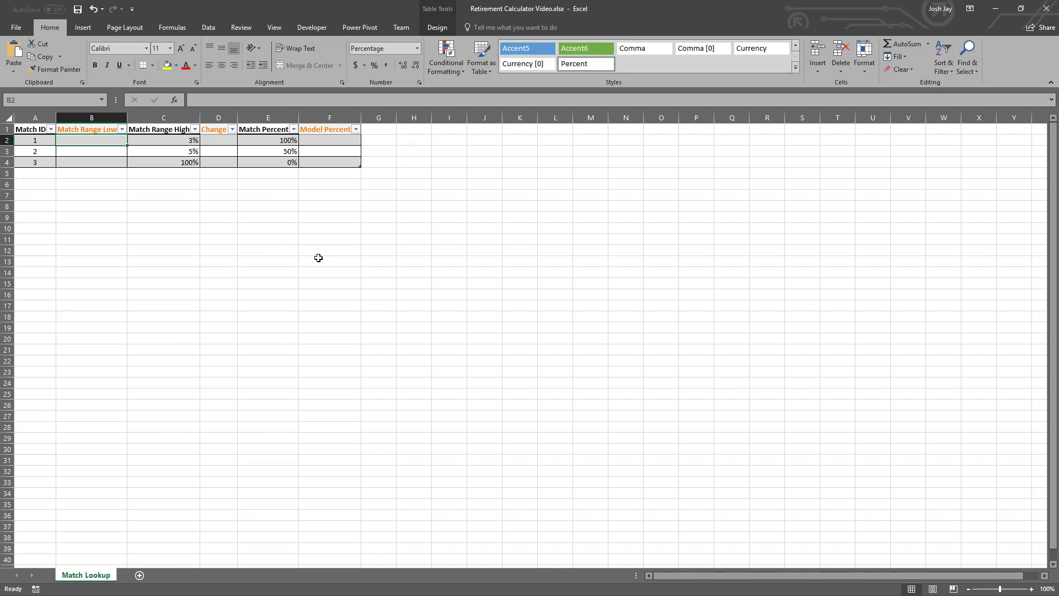
pyautogui.press('Right')
pyautogui.press('Right')
pyautogui.press('Right')
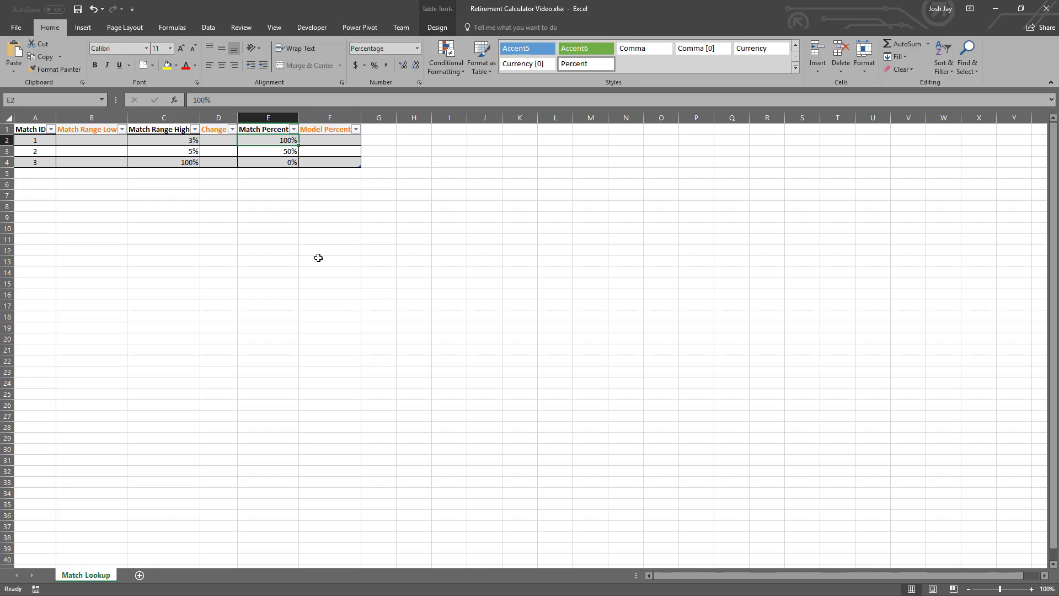
pyautogui.press('Left')
pyautogui.press('Left')
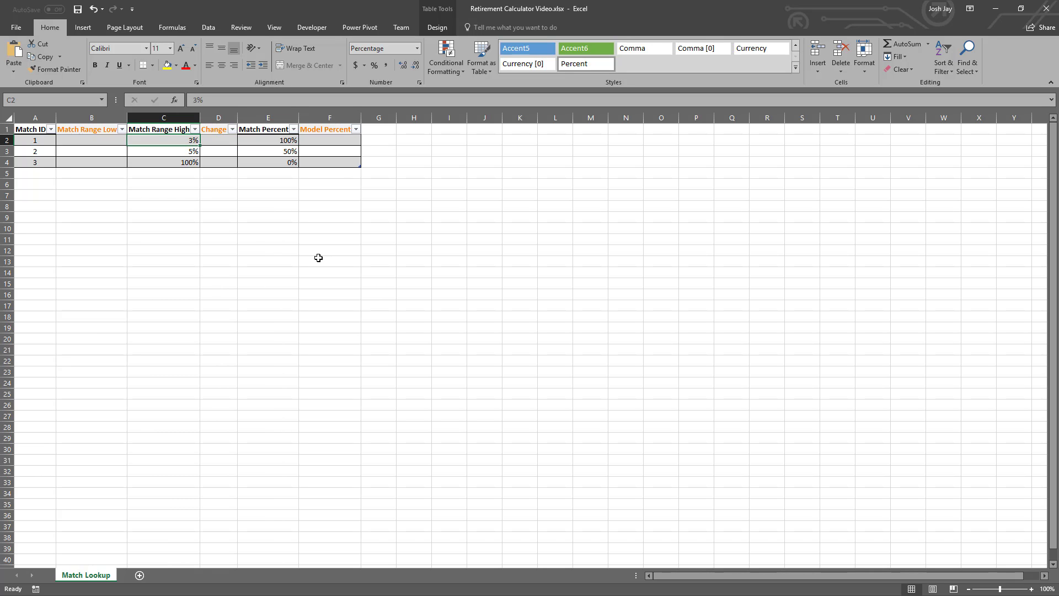
pyautogui.press('Left')
pyautogui.press('Right')
pyautogui.press('Right')
pyautogui.press('Right')
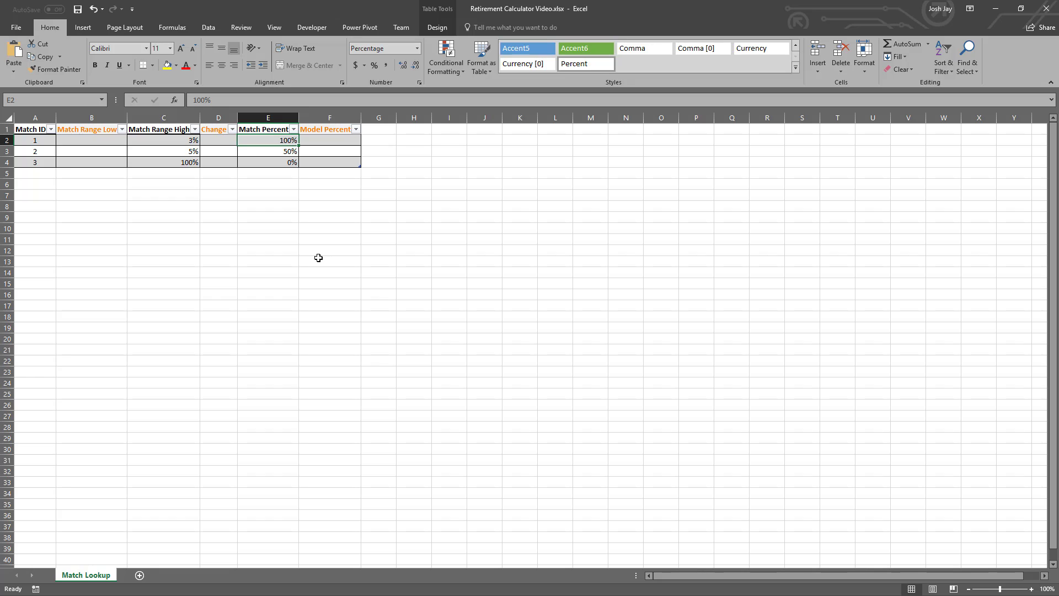
pyautogui.press('Left')
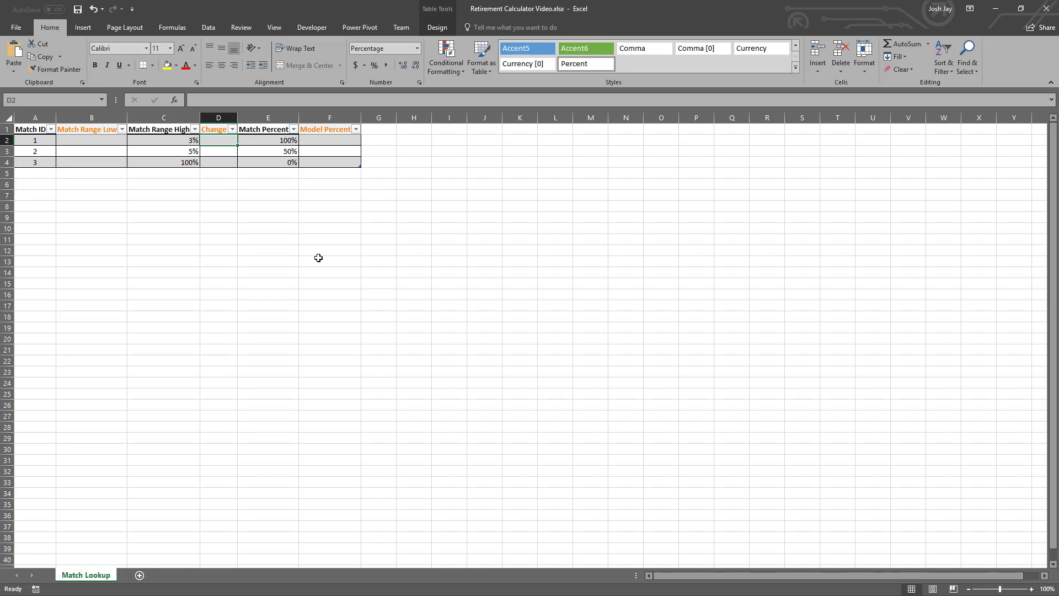
pyautogui.press('Left')
pyautogui.press('Left')
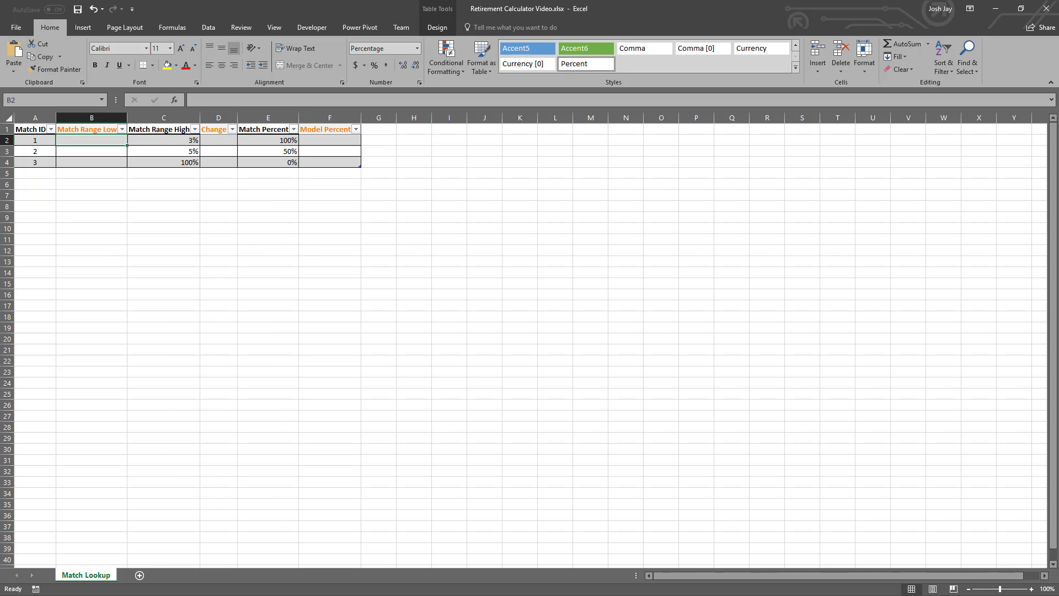
pyautogui.hotkey('alt', 'Tab')
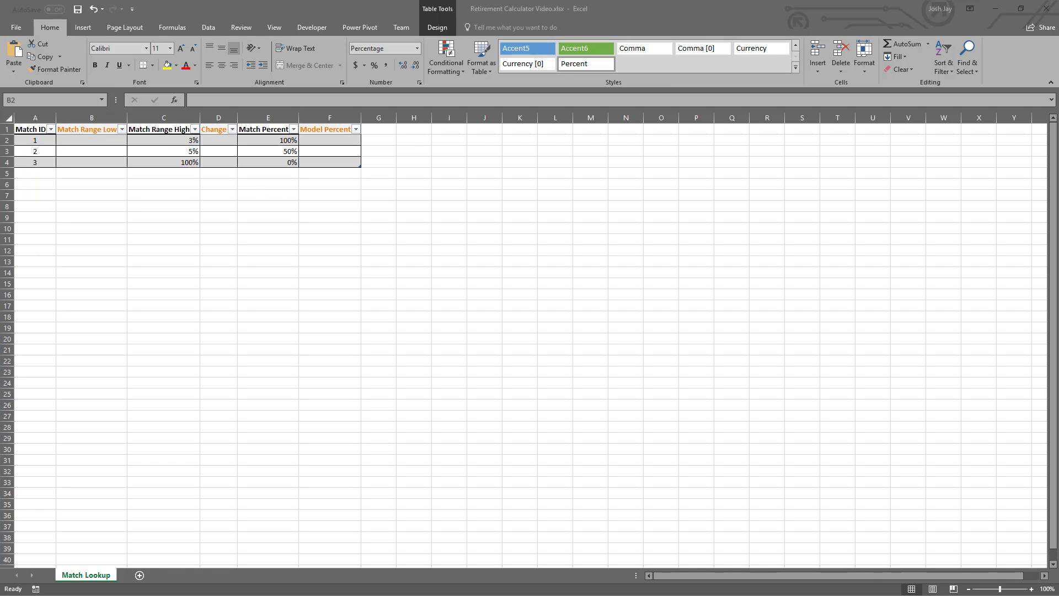
# - Fill the Match Range Low column from B2 with the formula =VLOOKUP([@[Match ID]]-1,tblMatchLookup,3,0)
pyautogui.click(94, 139)
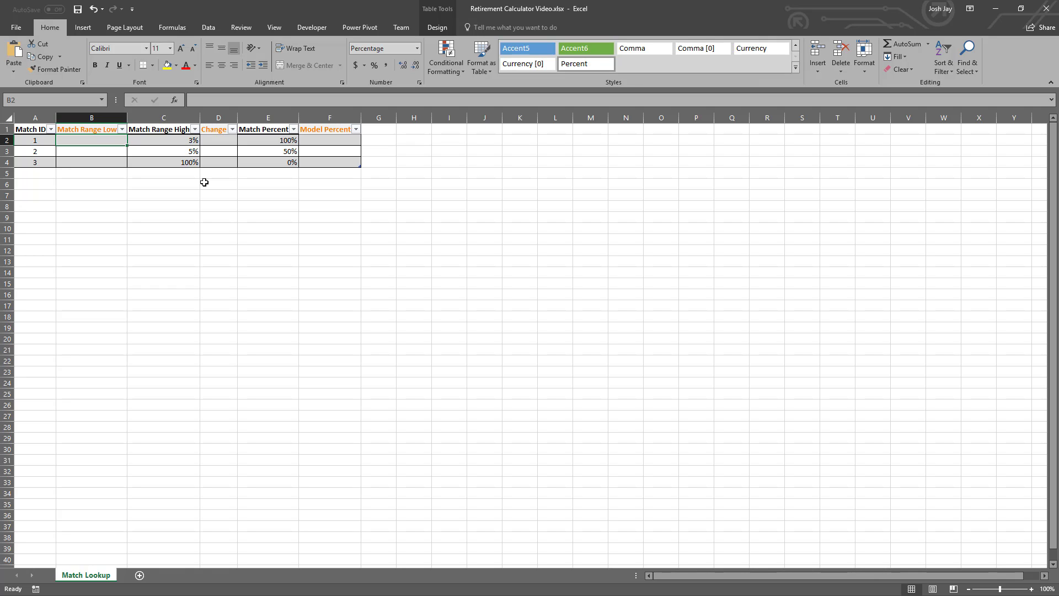
pyautogui.write('=VLOOKUP(')
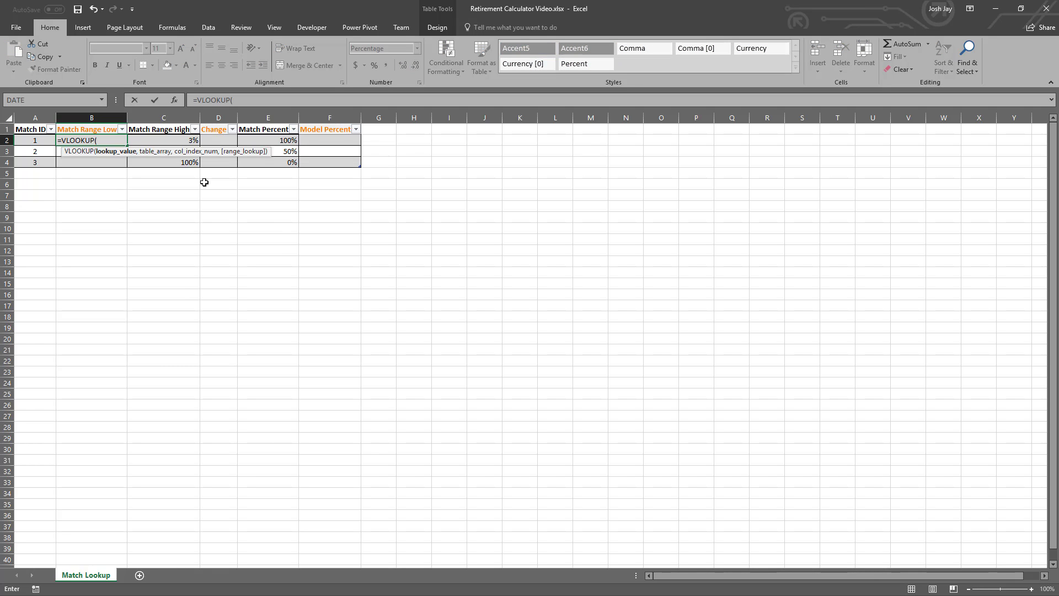
pyautogui.press('Left')
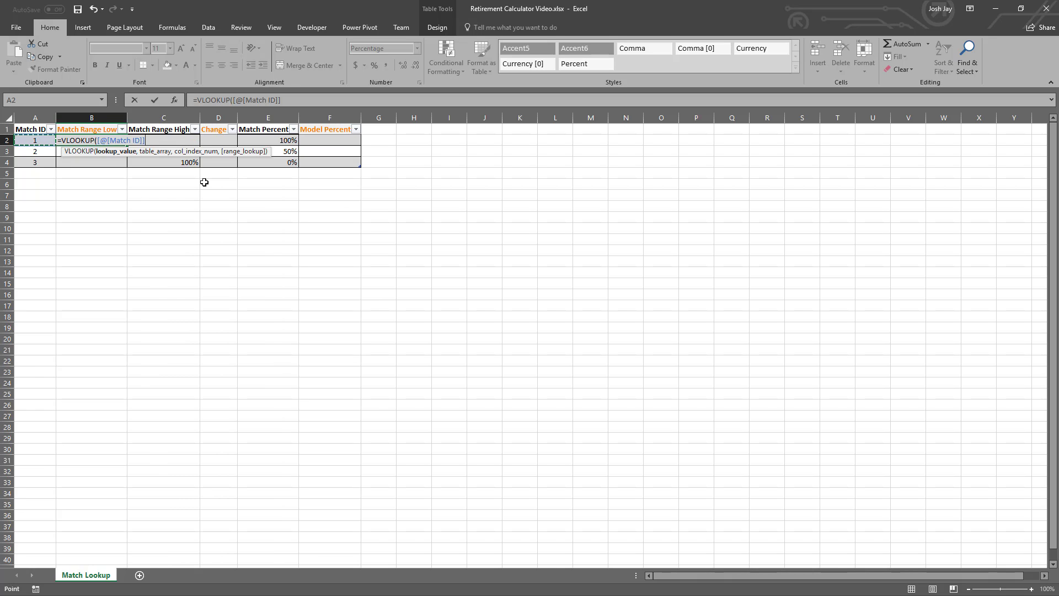
pyautogui.write('-1,tbl')
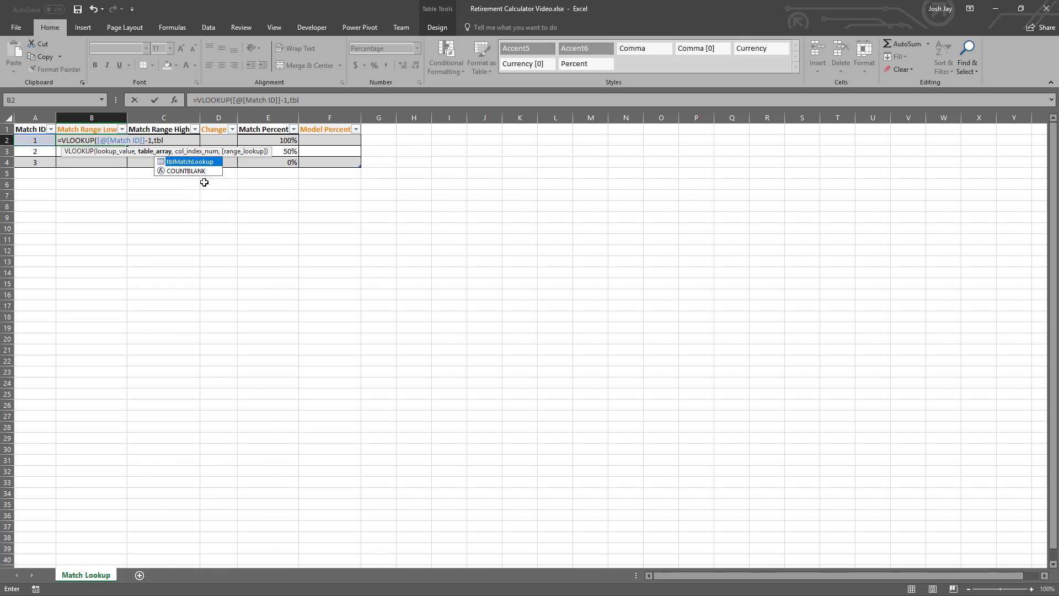
pyautogui.press('Tab')
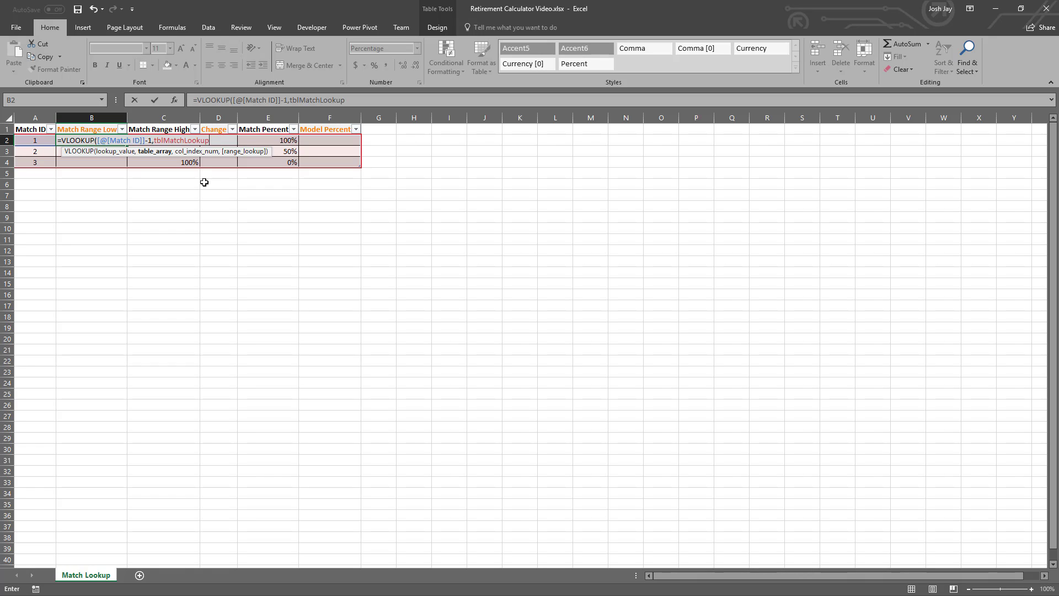
pyautogui.write(',')
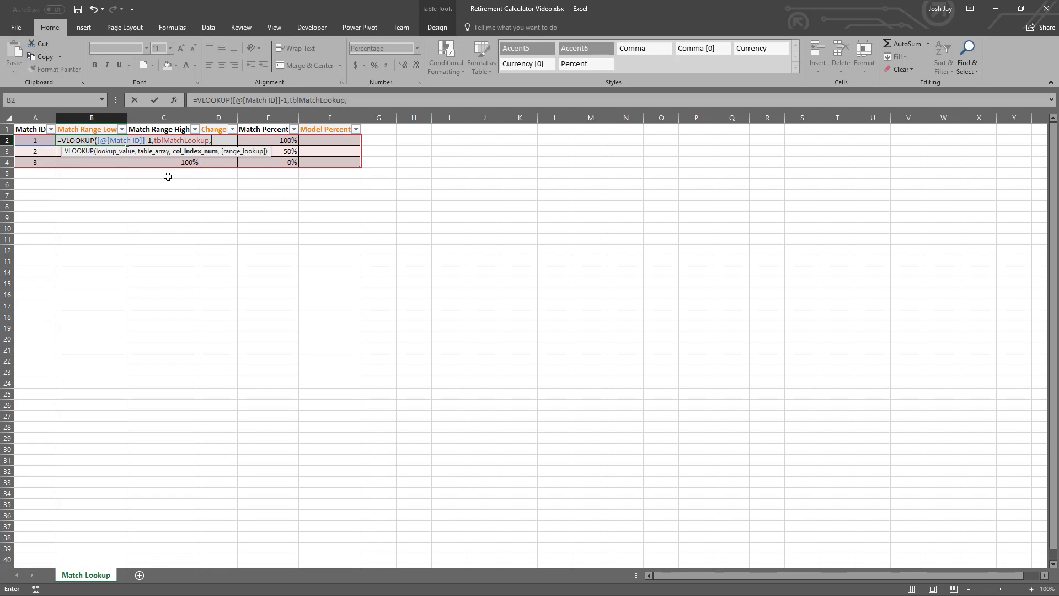
pyautogui.write('3,')
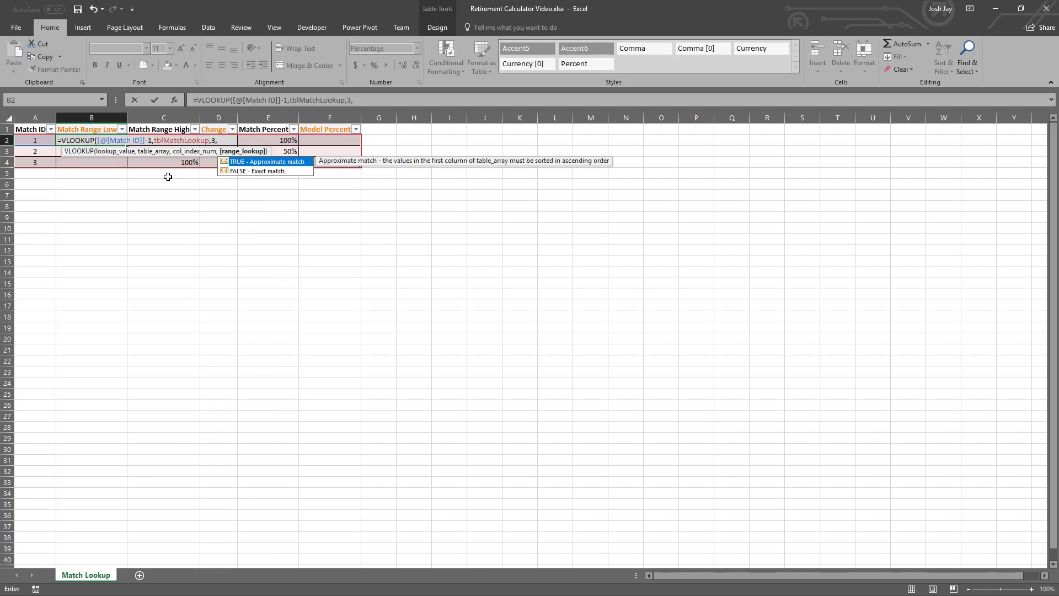
pyautogui.write('0)')
pyautogui.press('Return')
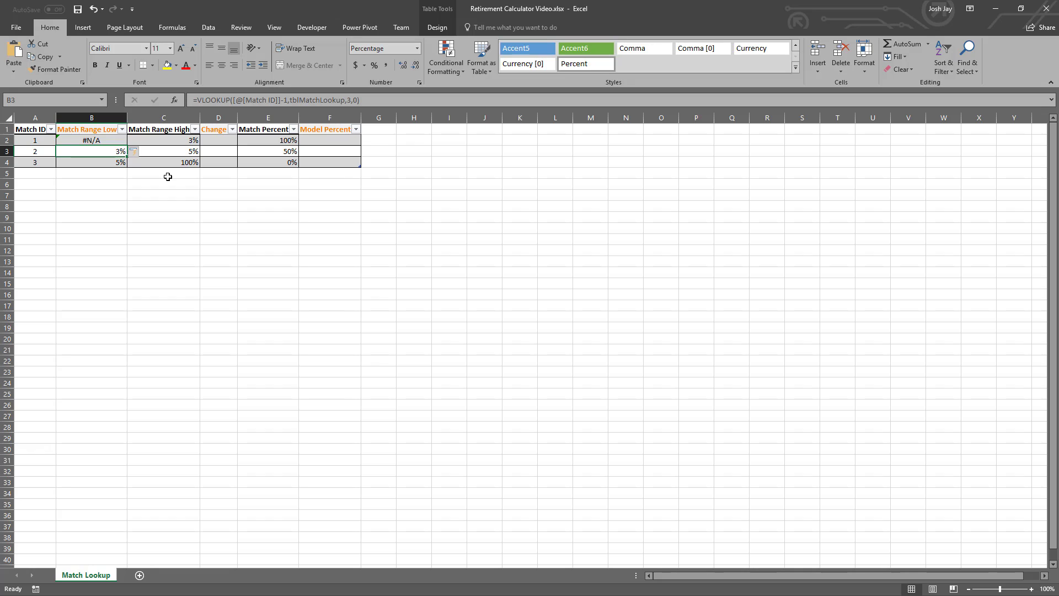
# - Wrap the Match Range Low column's VLOOKUP formula in B2 in IFERROR with 0 as the error value
pyautogui.press('Up')
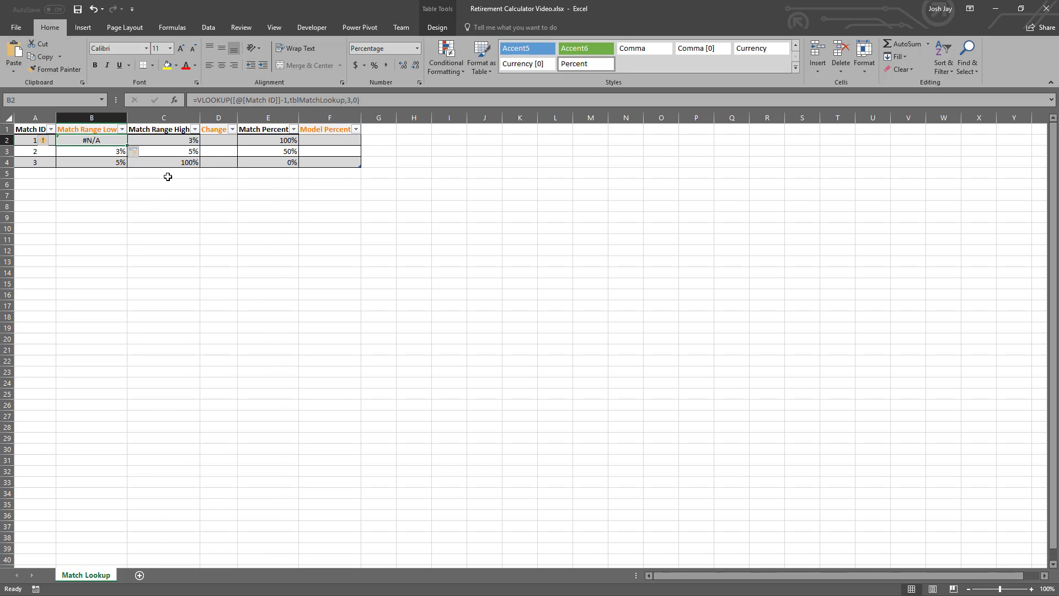
pyautogui.press('Down')
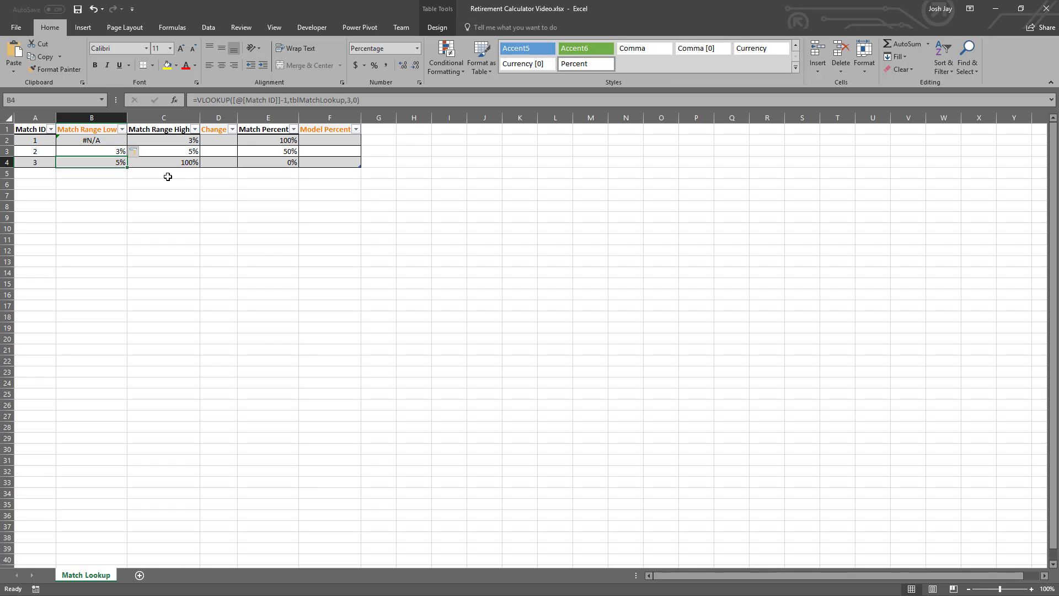
pyautogui.press('Up')
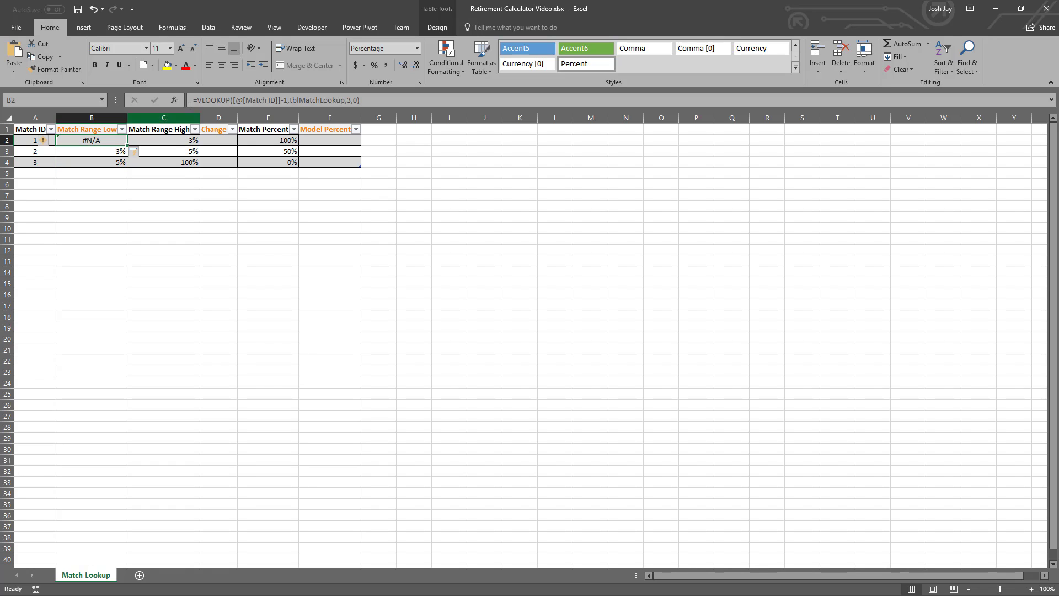
pyautogui.press('F2')
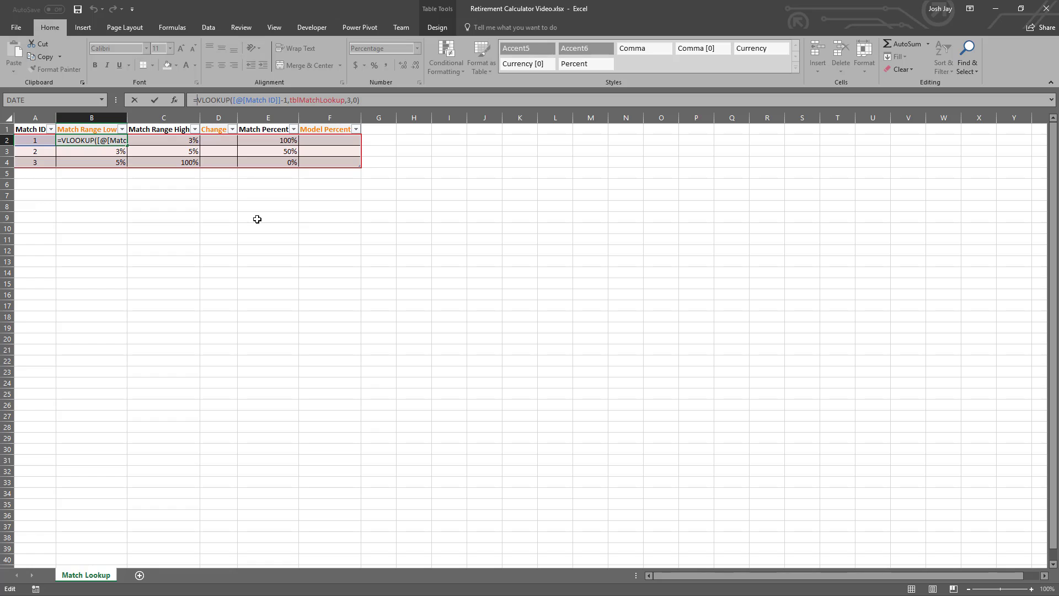
pyautogui.write('IFERROR(')
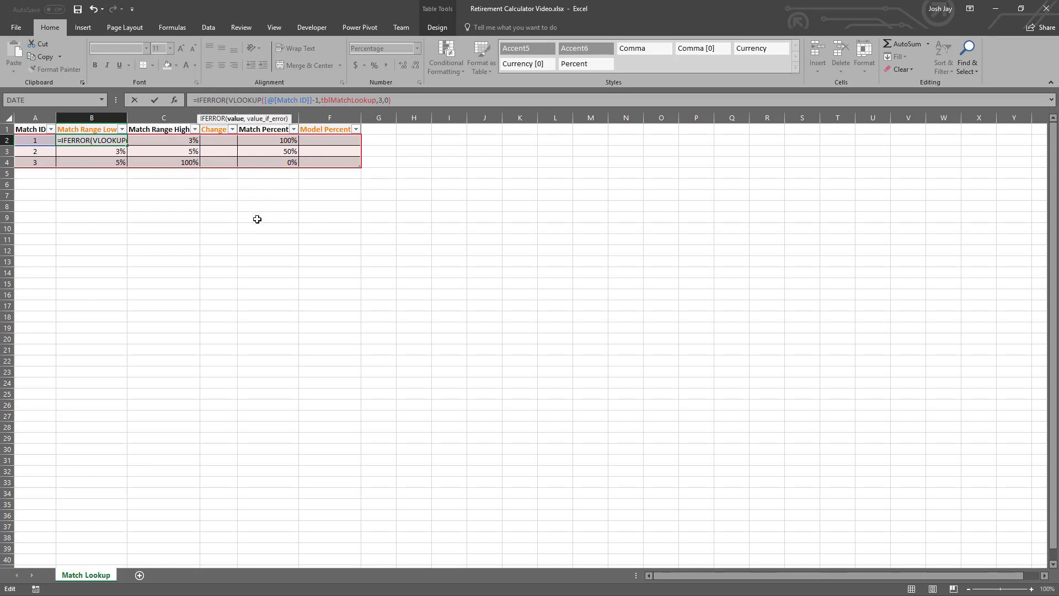
pyautogui.press('End')
pyautogui.write(',')
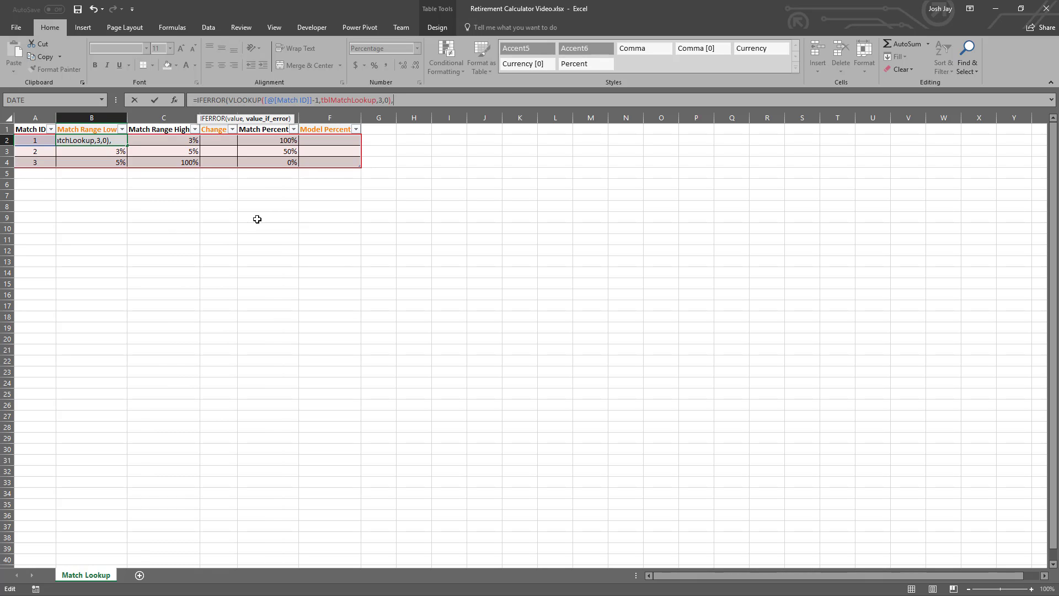
pyautogui.write('0')
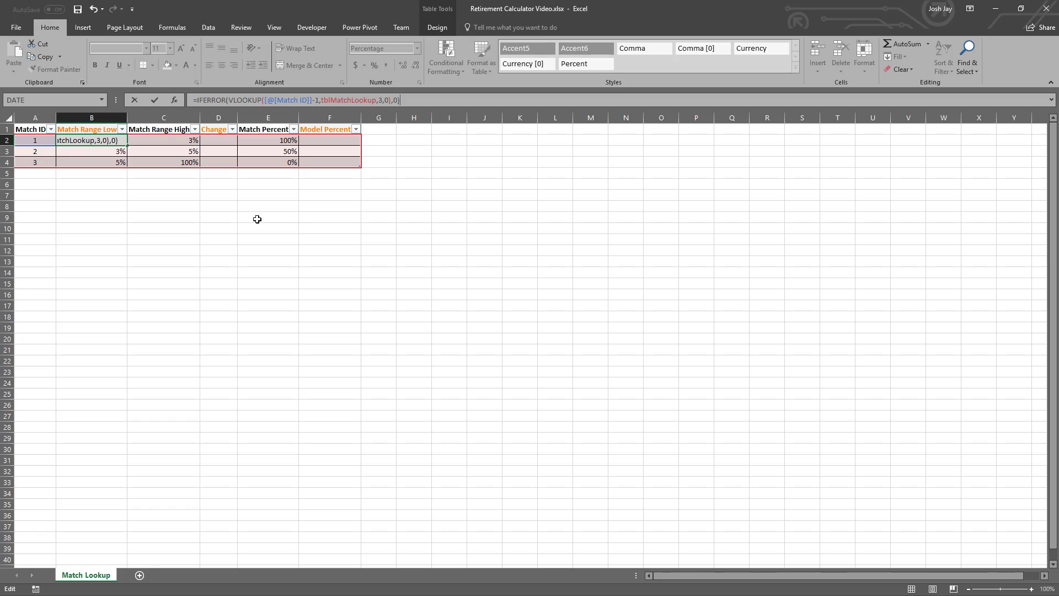
pyautogui.press('Return')
pyautogui.press('Up')
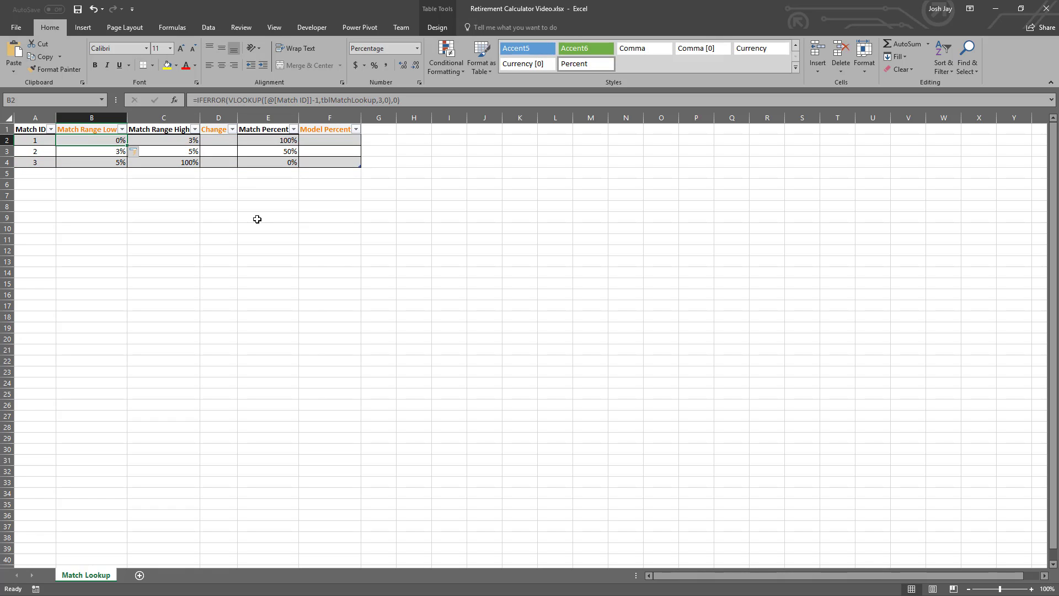
# - Review the Match Range Low and Match Range High values for each Match ID row
pyautogui.press('Right')
pyautogui.press('Left')
pyautogui.press('Down')
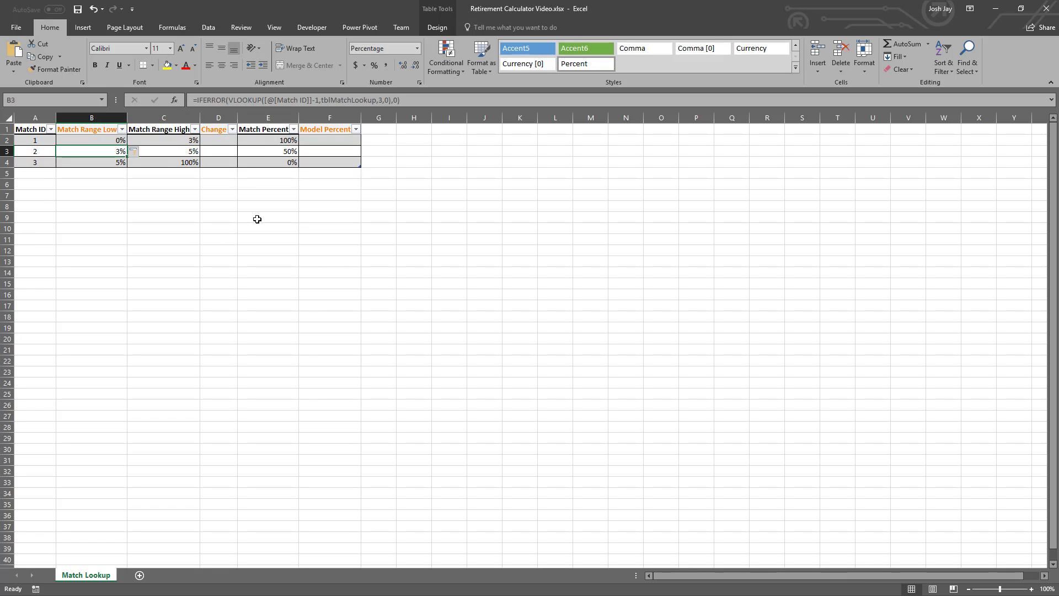
pyautogui.press('Right')
pyautogui.press('Down')
pyautogui.press('Left')
pyautogui.press('Right')
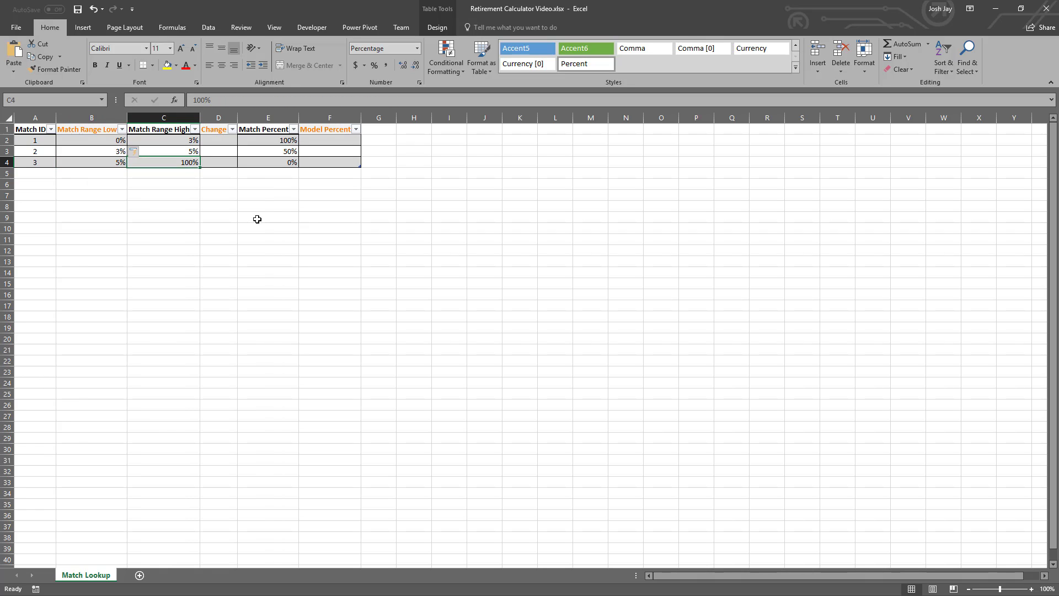
# - Fill the Change column from D2 with the formula =[@[Match Range High]]-[@[Match Range Low]]
pyautogui.press('Up')
pyautogui.press('Up')
pyautogui.press('Right')
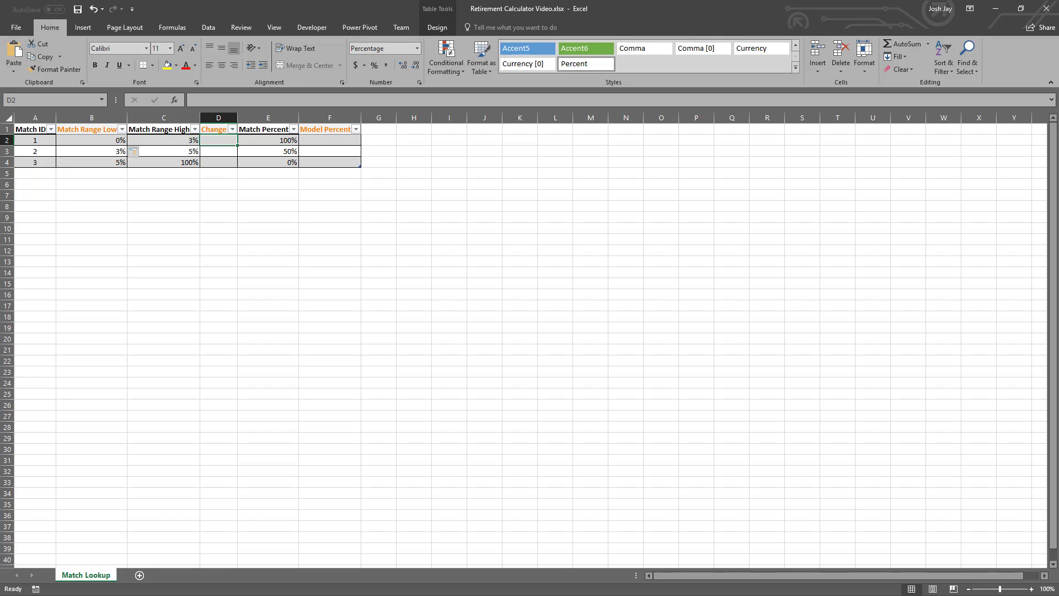
pyautogui.hotkey('alt', 'Tab')
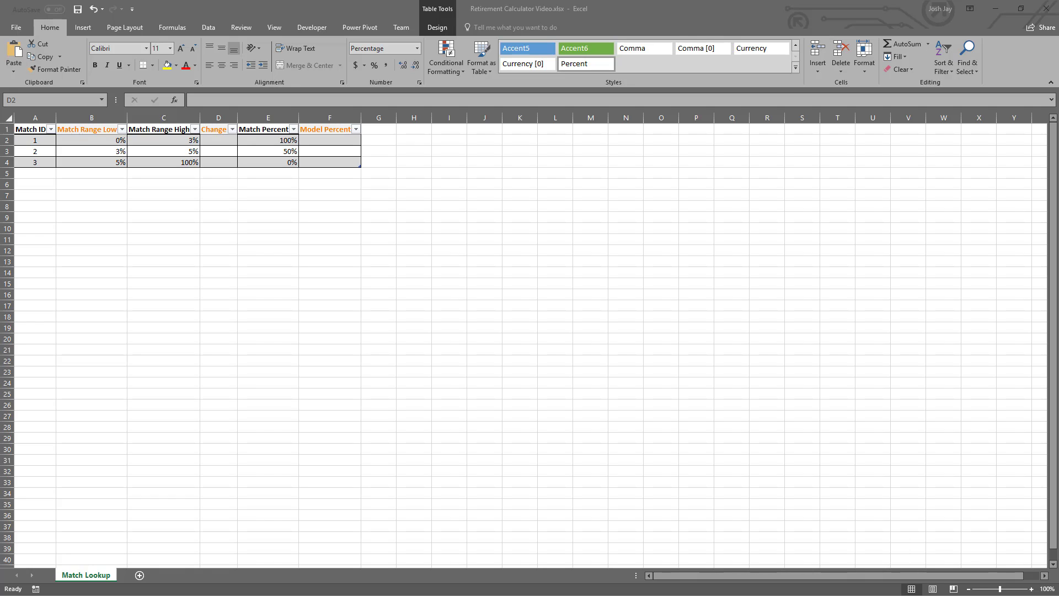
pyautogui.hotkey('alt', 'Tab')
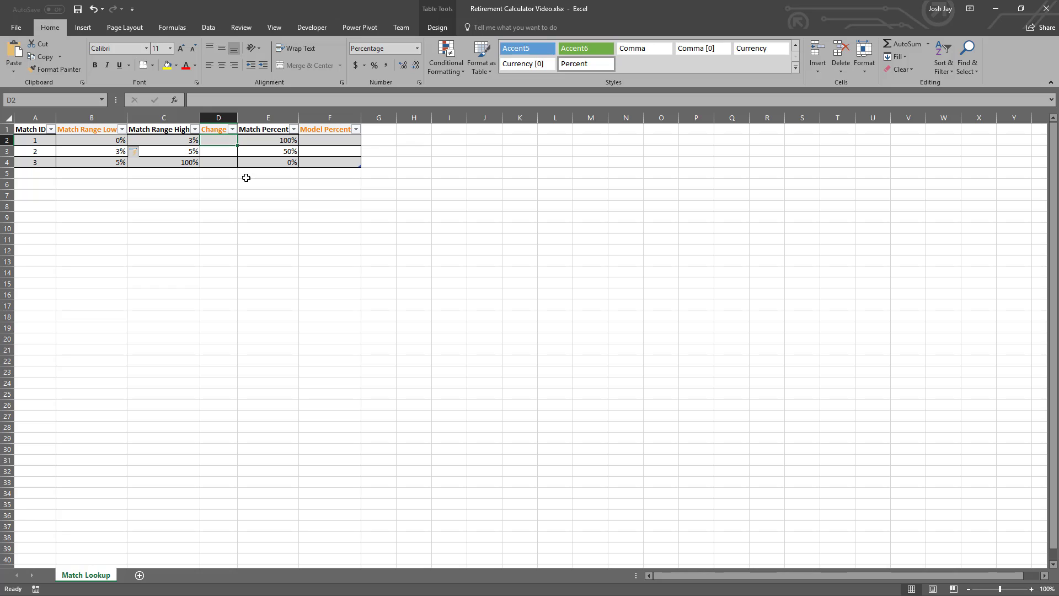
pyautogui.write('=')
pyautogui.press('Left')
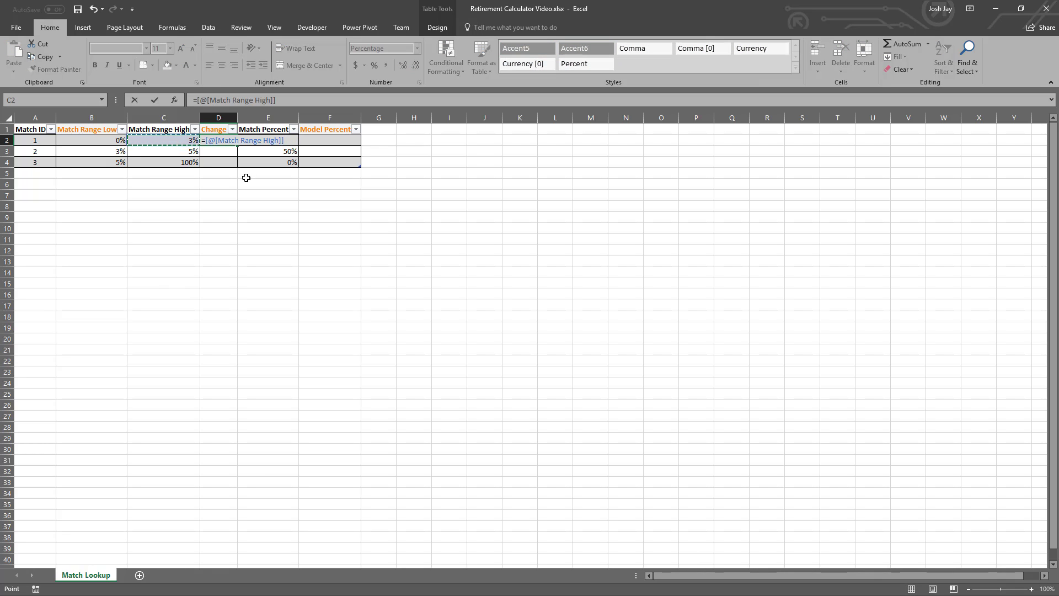
pyautogui.write('-')
pyautogui.press('Left')
pyautogui.press('Left')
pyautogui.press('Return')
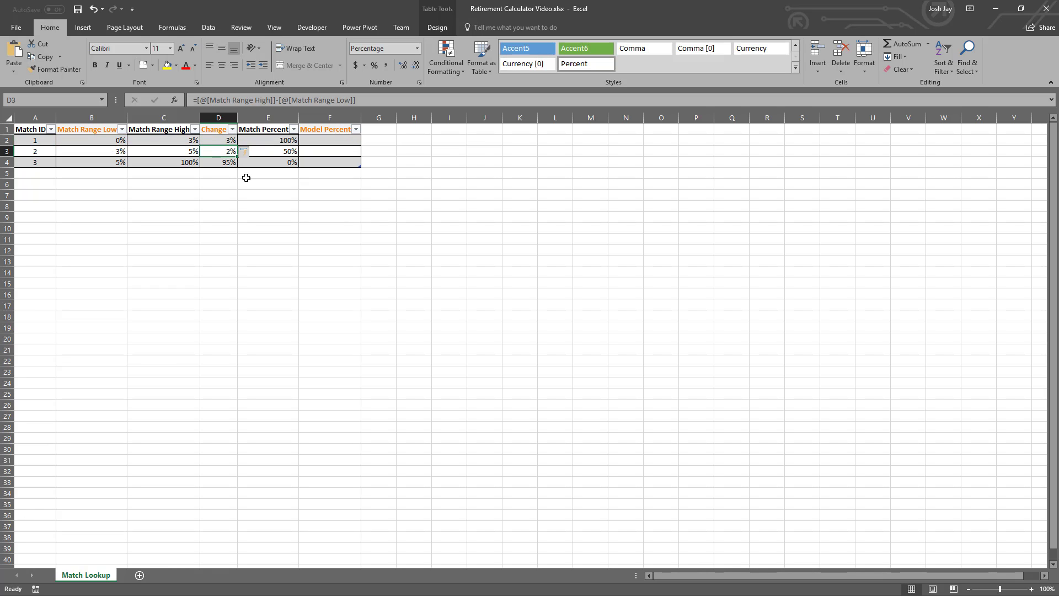
# - Review the Change and Match Percent values for all three Match IDs and the first Model Percent cell
pyautogui.press('Up')
pyautogui.press('Down')
pyautogui.press('Down')
pyautogui.press('Right')
pyautogui.press('Up')
pyautogui.press('Up')
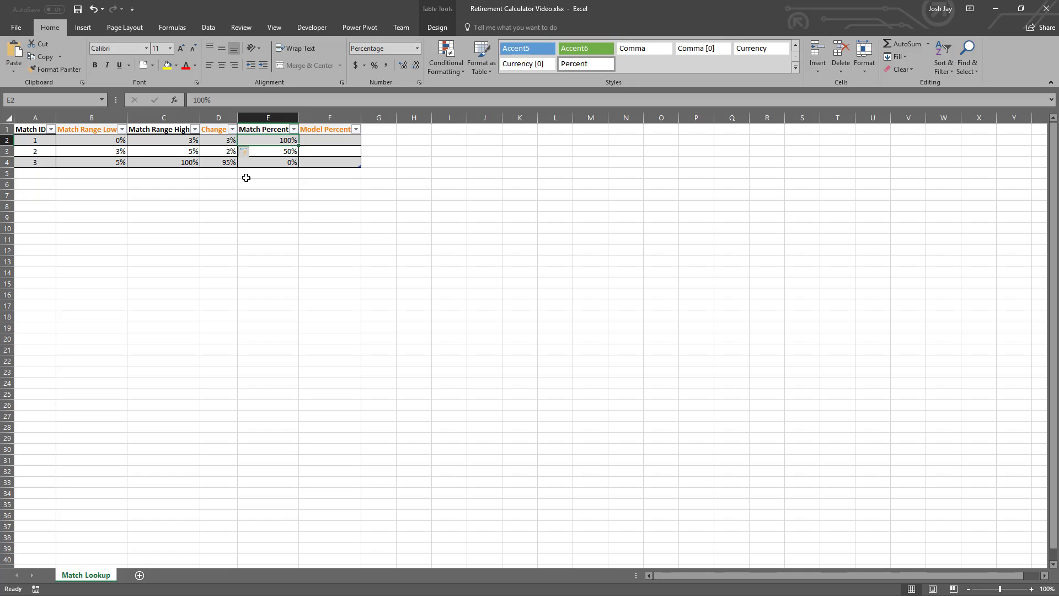
pyautogui.press('Down')
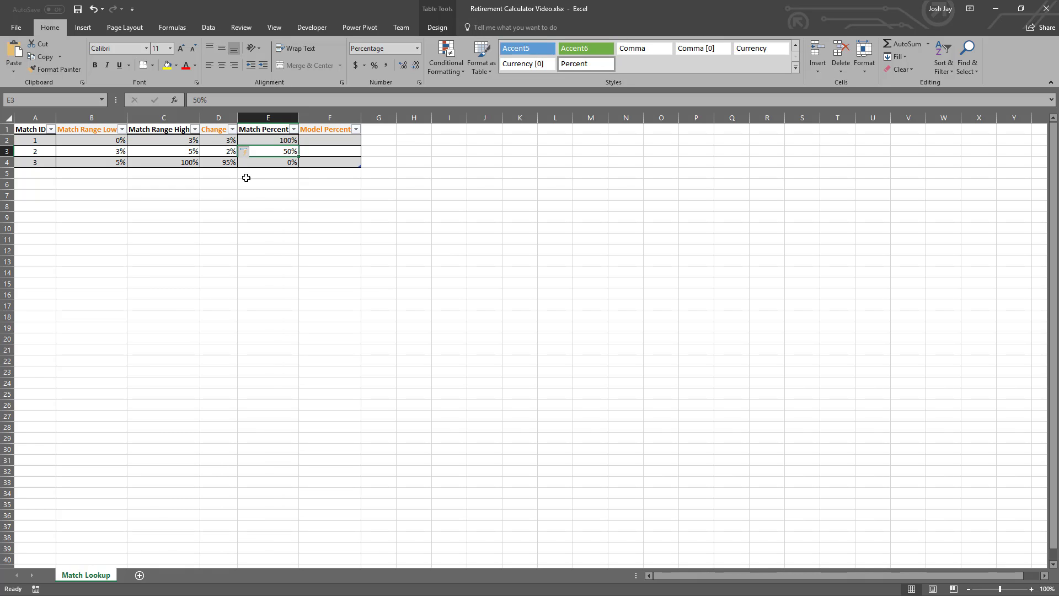
pyautogui.press('Down')
pyautogui.press('Up')
pyautogui.press('Up')
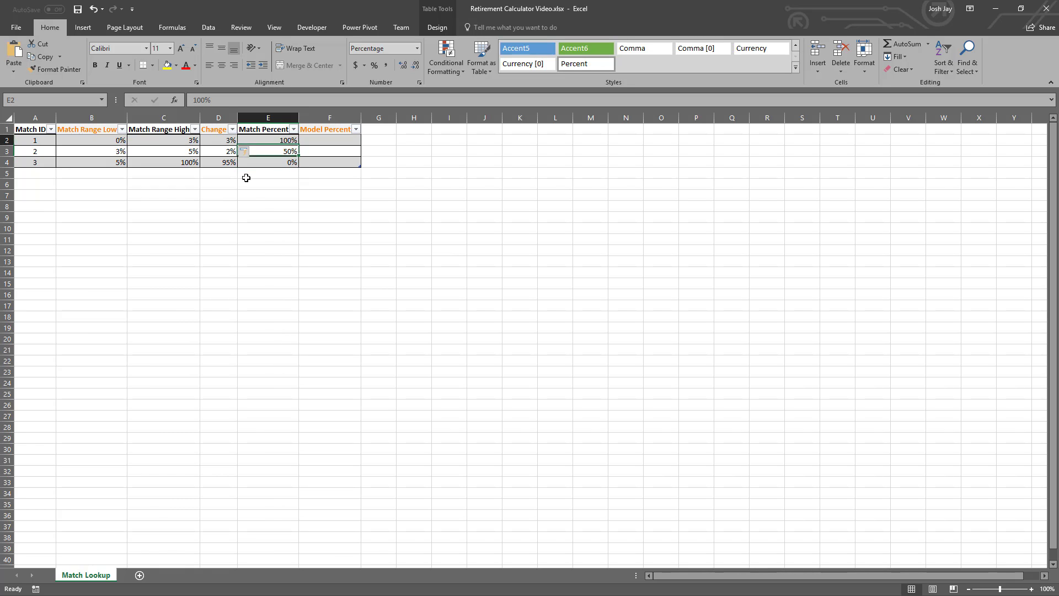
pyautogui.press('Right')
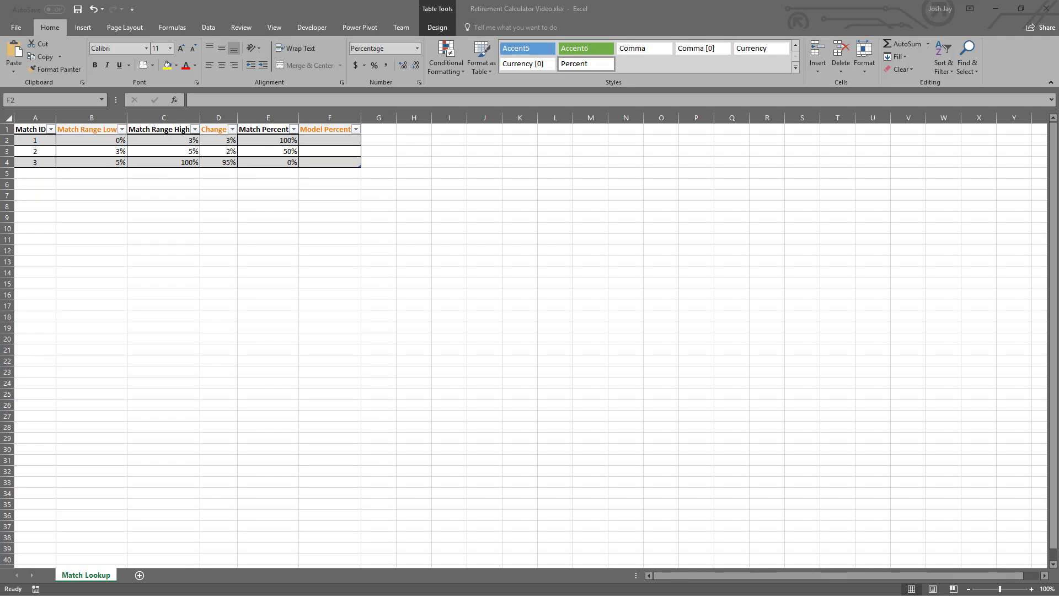
pyautogui.click(331, 141)
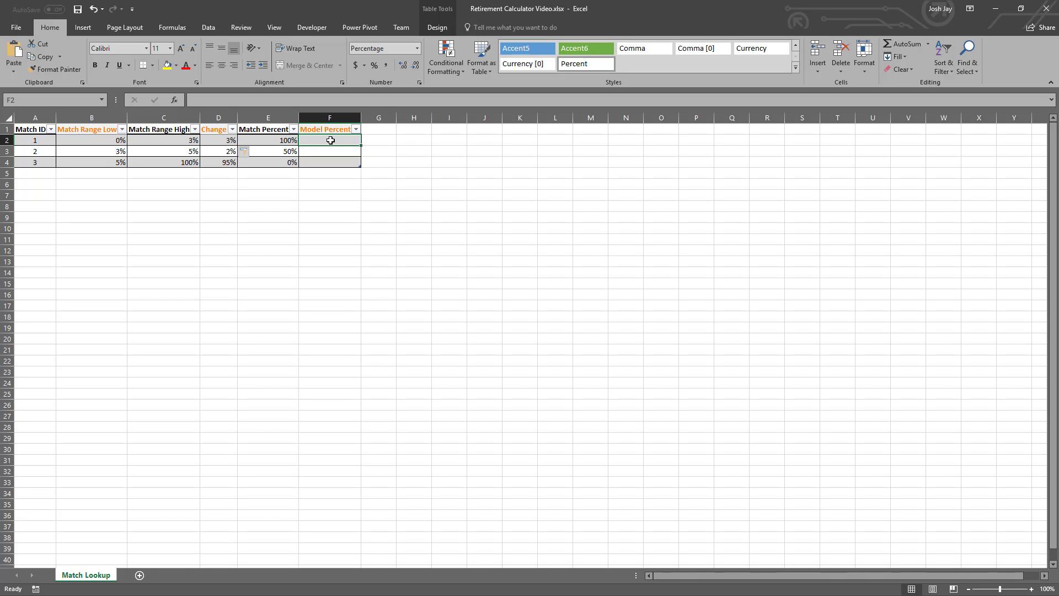
# - Add a new worksheet after Match Lookup and name it Retirement Projector
pyautogui.click(141, 576)
pyautogui.doubleClick(145, 575)
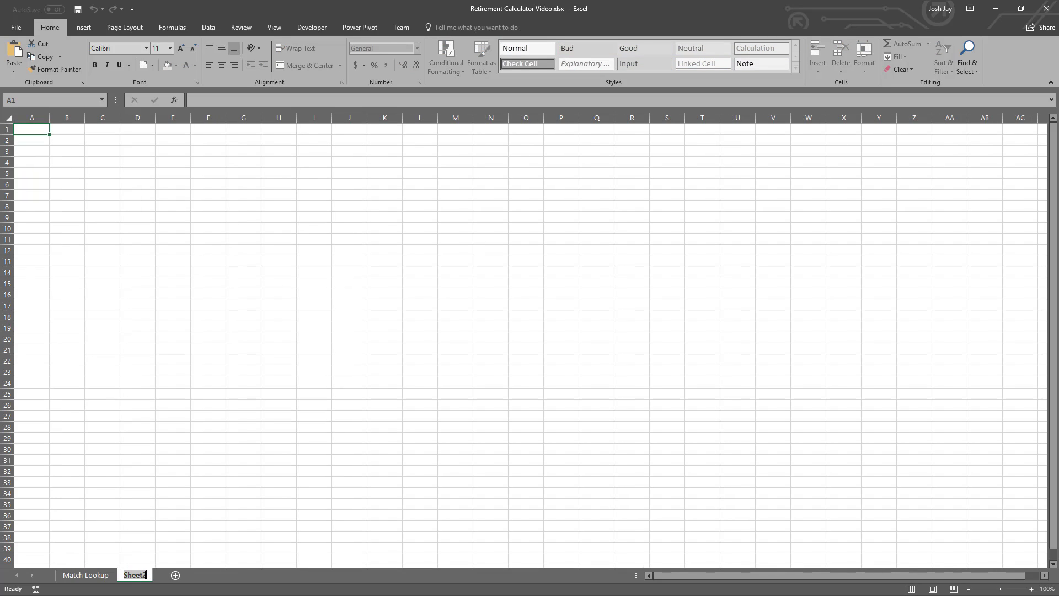
pyautogui.write('Retirement Projector')
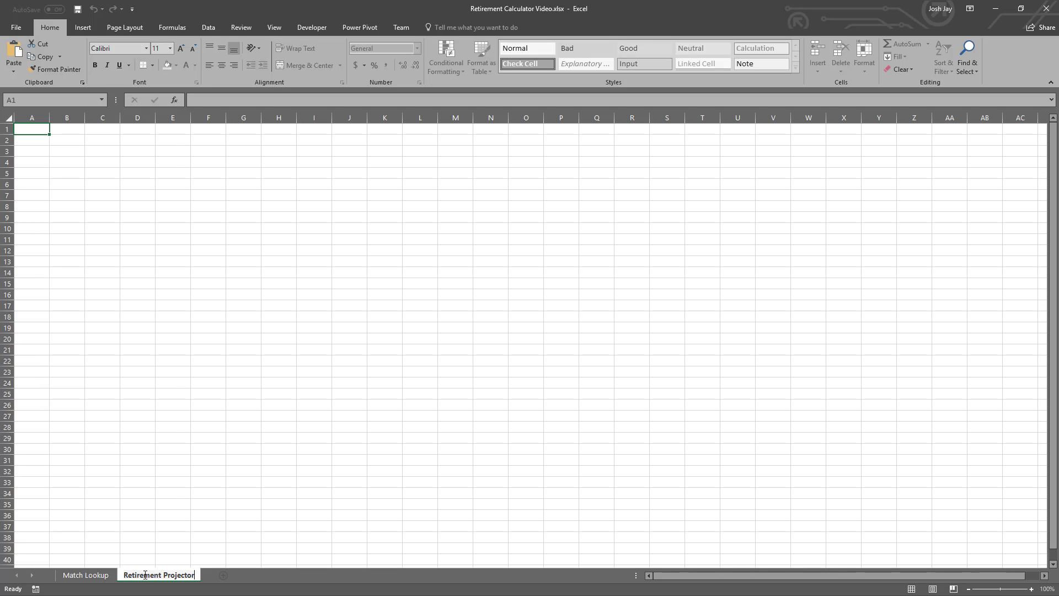
pyautogui.press('Return')
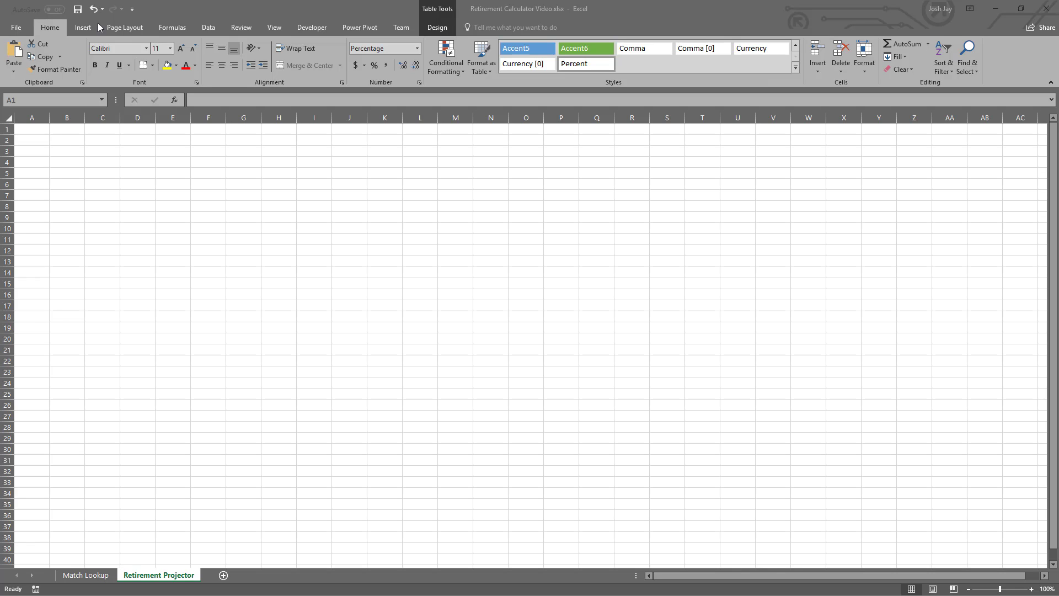
# - Enter the label Current Age in A1 of the Retirement Projector sheet
pyautogui.click(26, 132)
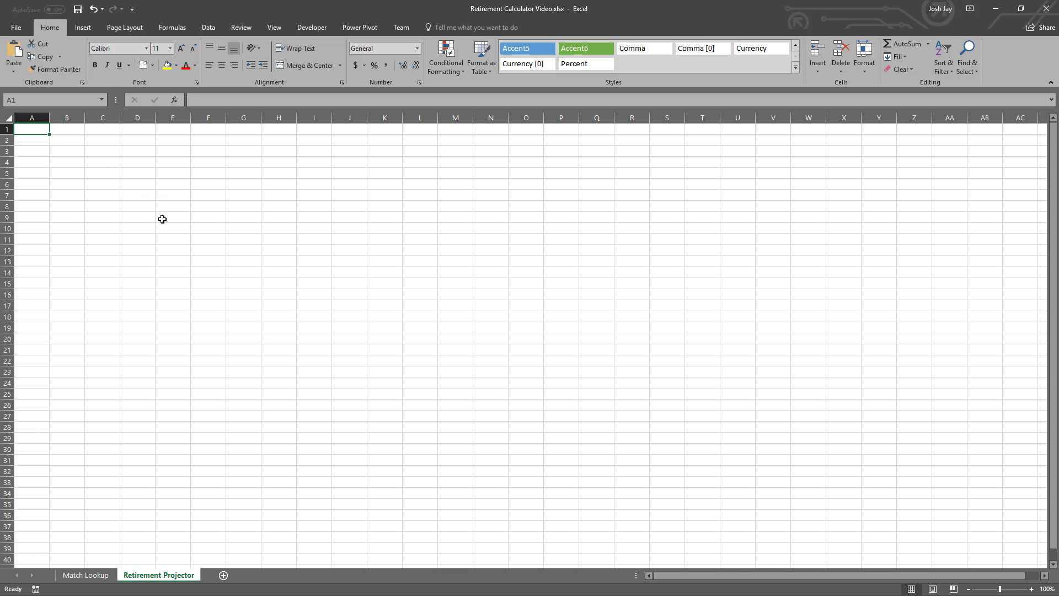
pyautogui.write('Currutn')
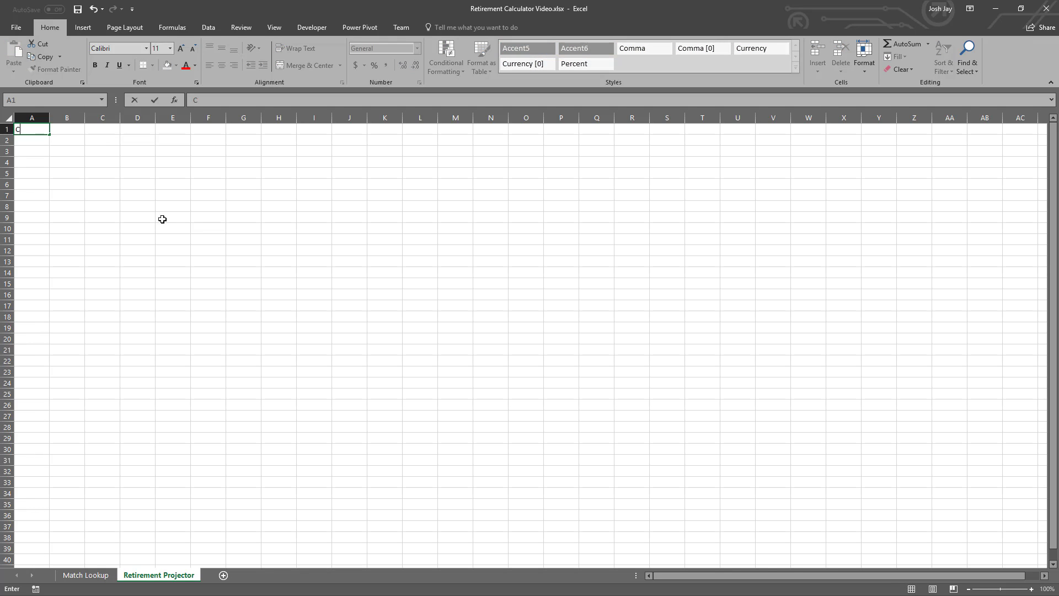
pyautogui.press('BackSpace')
pyautogui.press('BackSpace')
pyautogui.press('BackSpace')
pyautogui.write('ent Age')
pyautogui.press('Return')
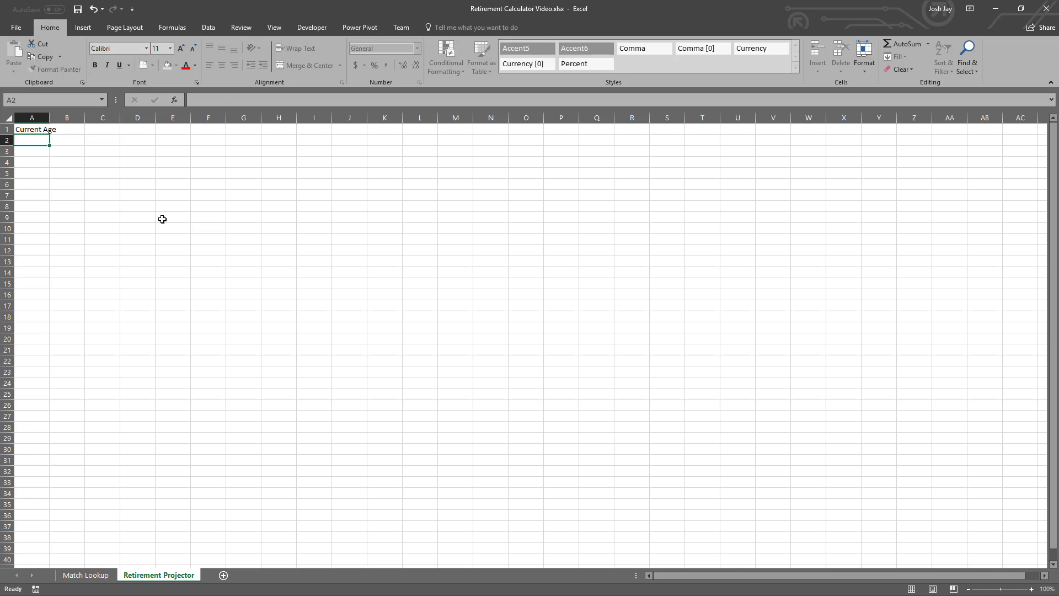
# - Enter the labels Retirement Age in A2 and Contribution Years in A3
pyautogui.write('Retirement Age')
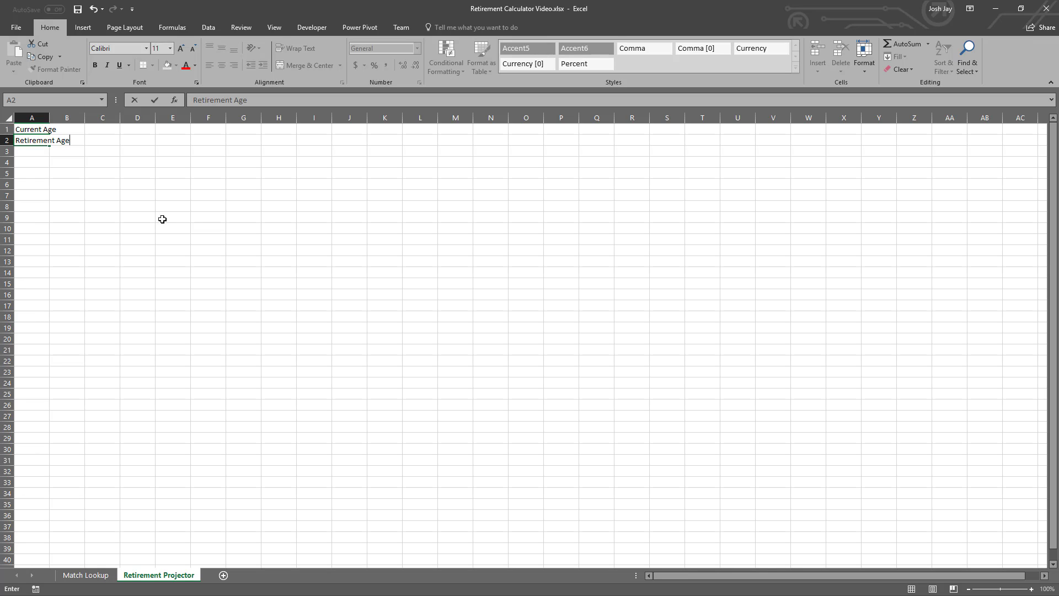
pyautogui.press('Return')
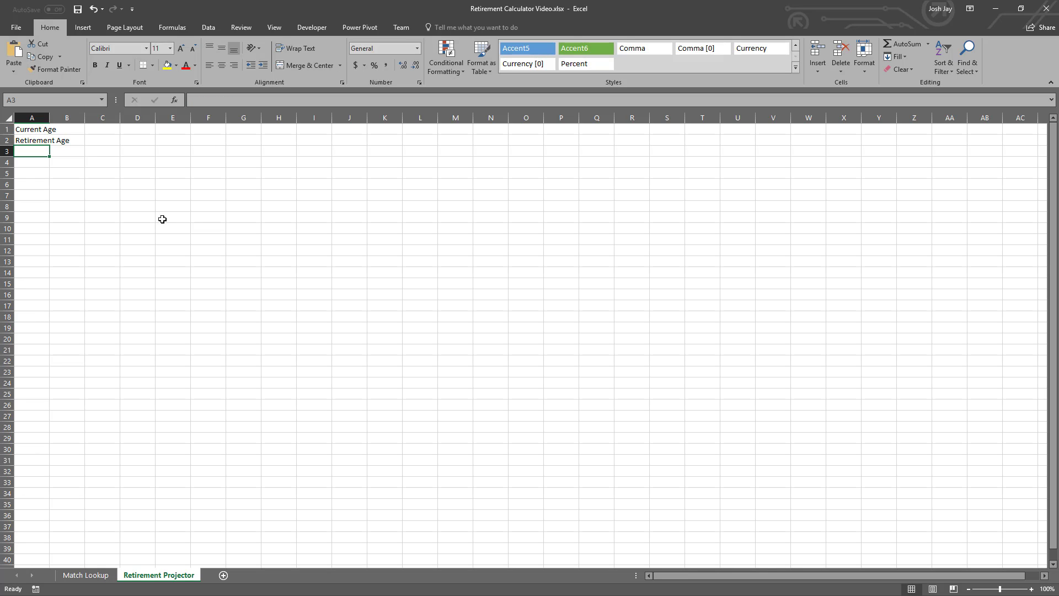
pyautogui.write('Contrib')
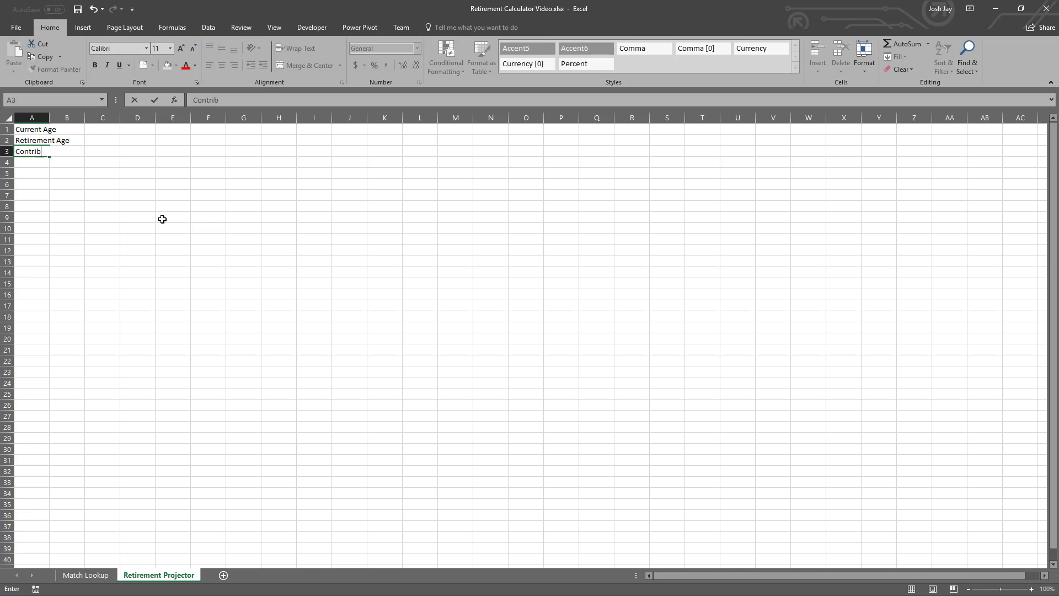
pyautogui.write('ution Years')
pyautogui.press('Return')
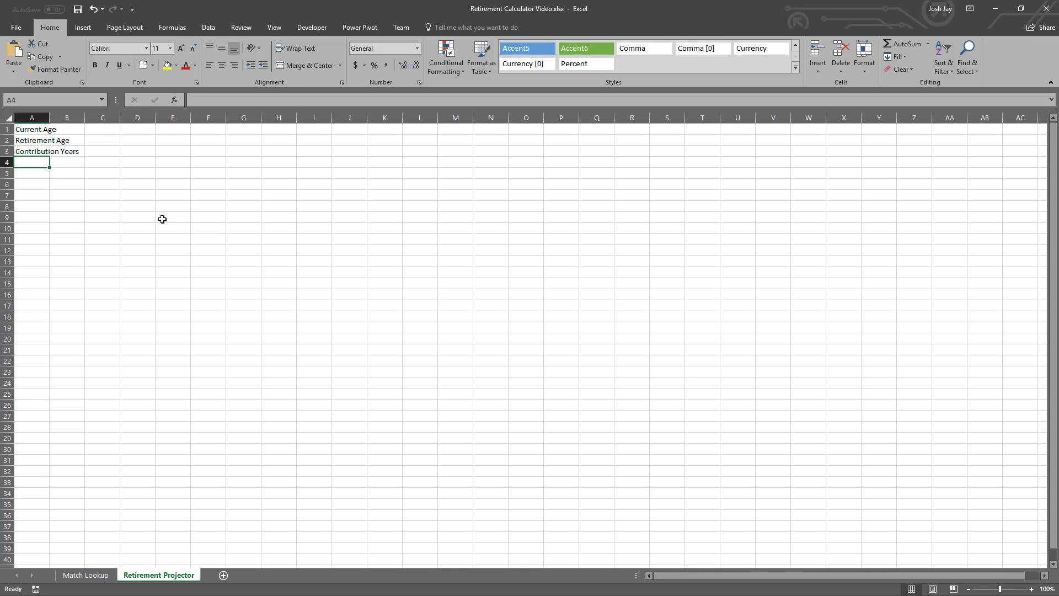
# - Enter the labels Contribution Rate in A4 and Annual Return Rate in A5
pyautogui.write('Contribution ')
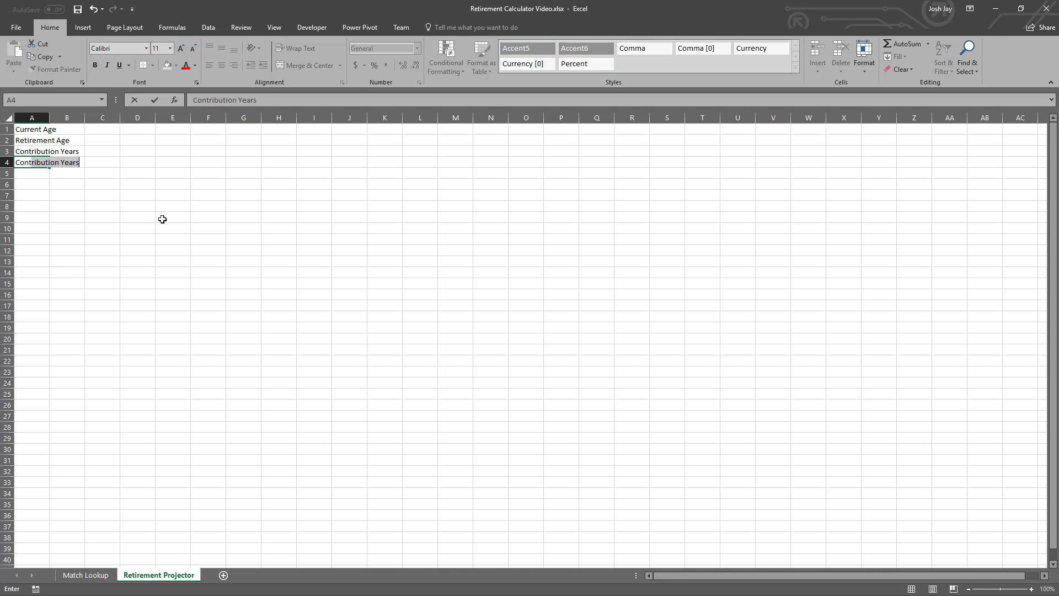
pyautogui.write('Rate')
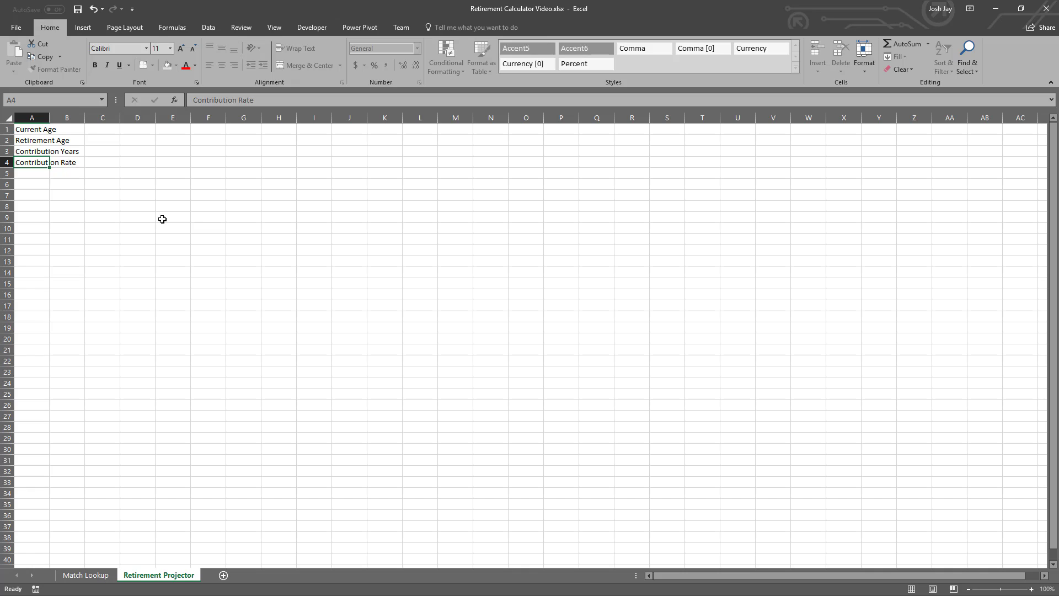
pyautogui.press('Return')
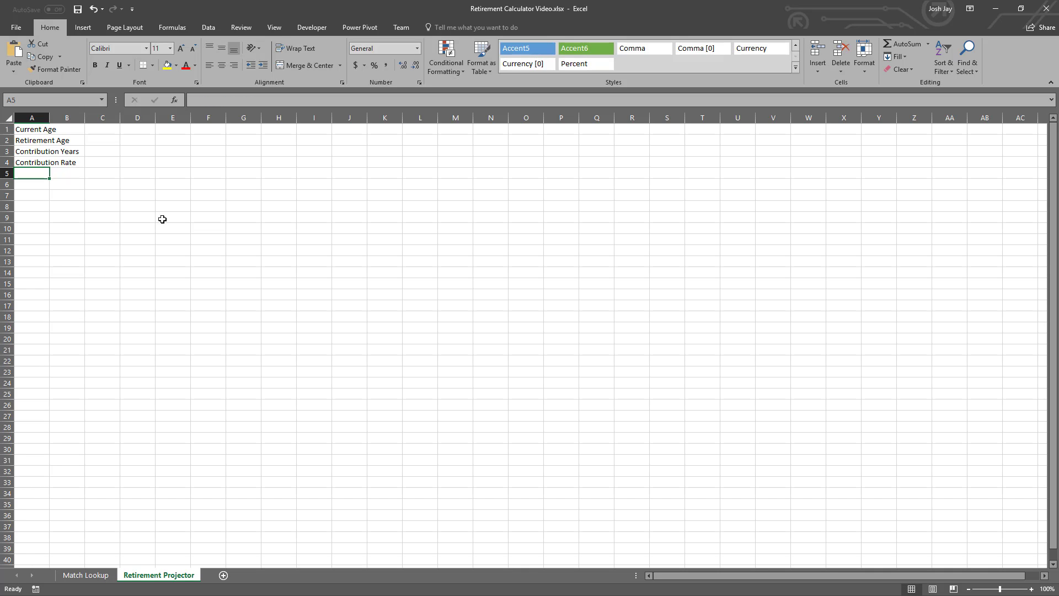
pyautogui.write('Annu')
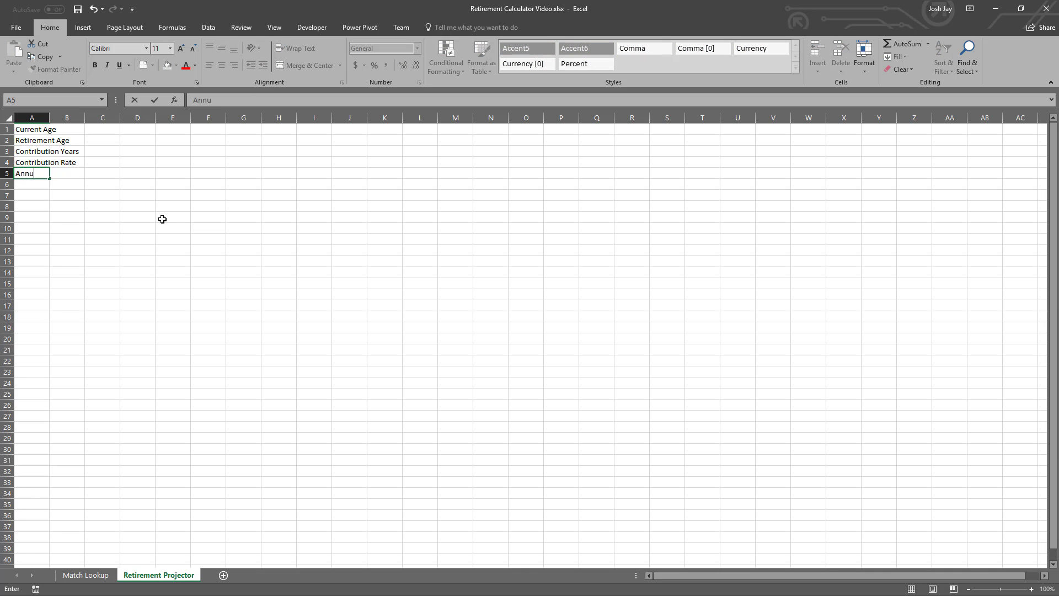
pyautogui.write('al Return Rate')
pyautogui.press('Return')
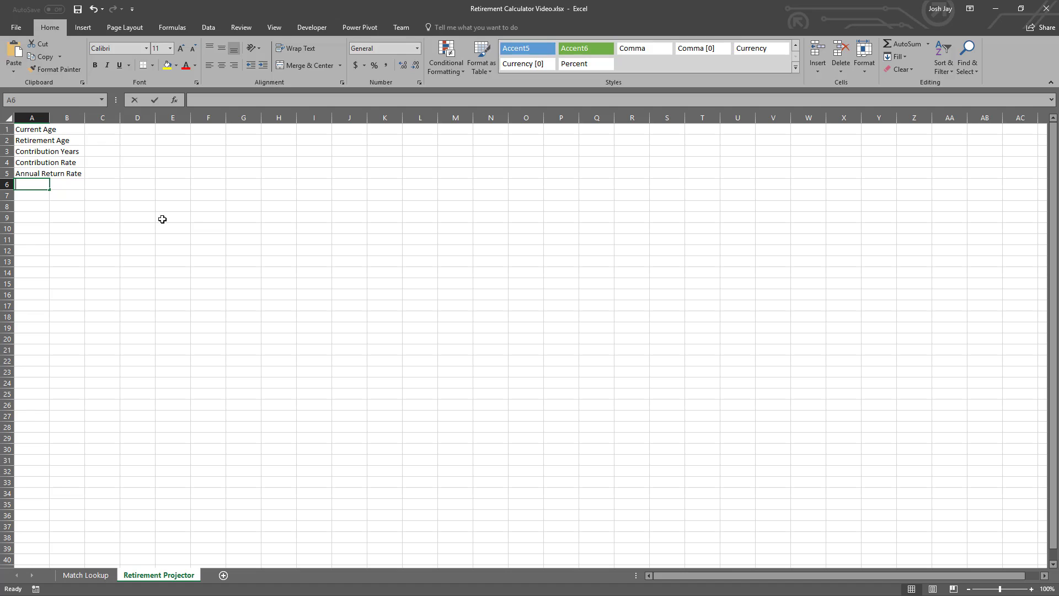
# - Enter the label Current Salary in A6 of the Retirement Projector sheet
pyautogui.write('Sa')
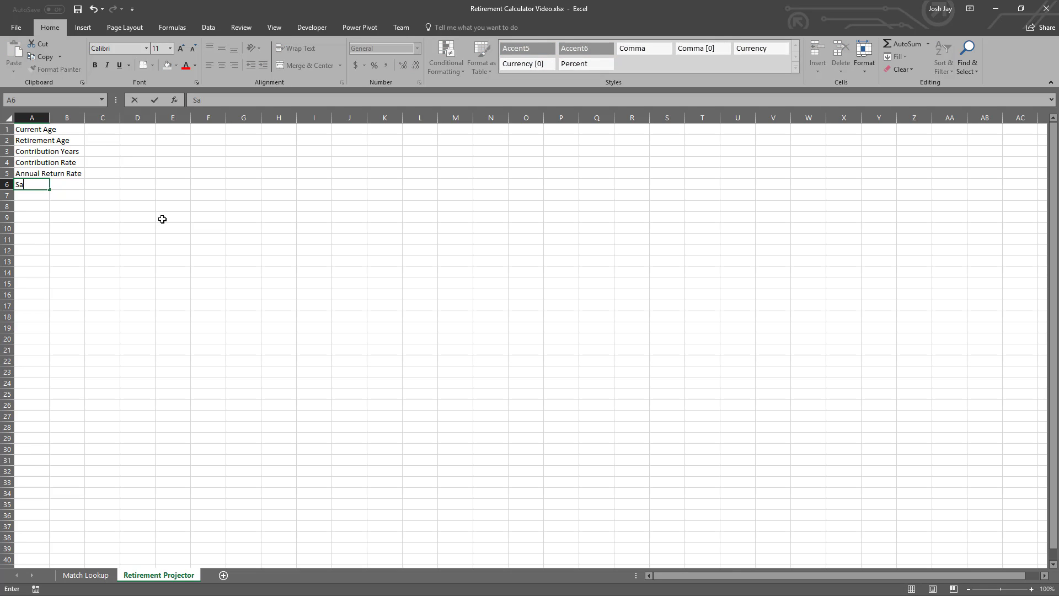
pyautogui.press('BackSpace')
pyautogui.press('BackSpace')
pyautogui.write('Current Salary')
pyautogui.press('Return')
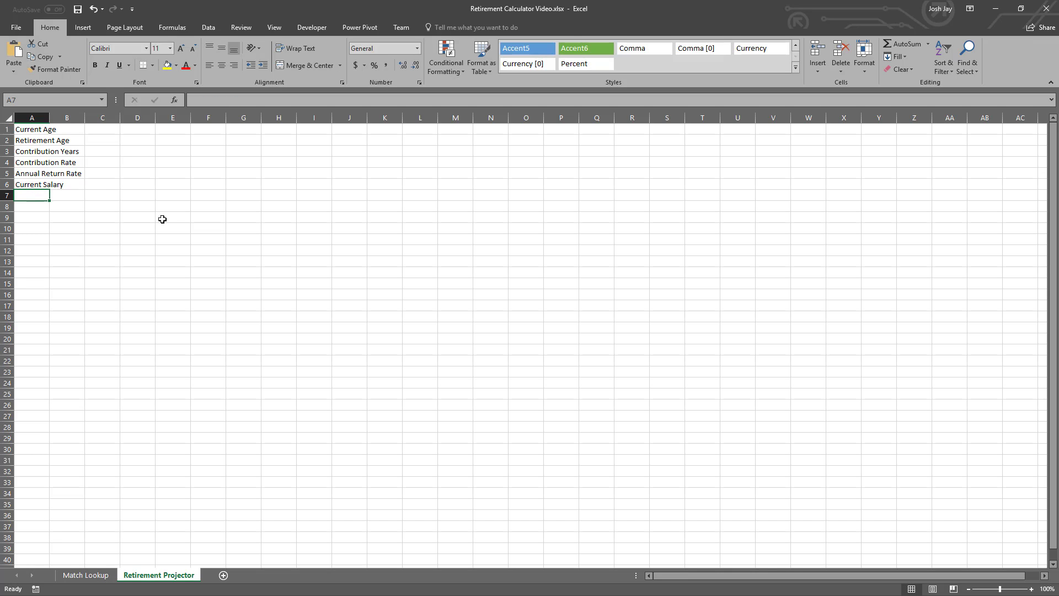
# - Enter the label Salary Growth Rate in A7
pyautogui.write('Salar')
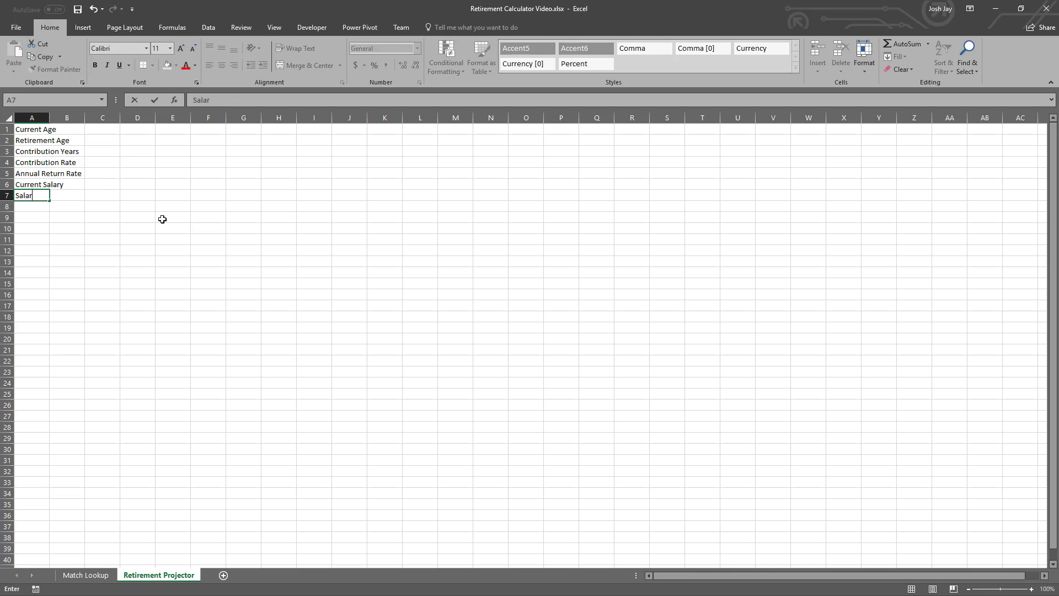
pyautogui.write('y Growth Rate')
pyautogui.press('BackSpace')
pyautogui.press('Return')
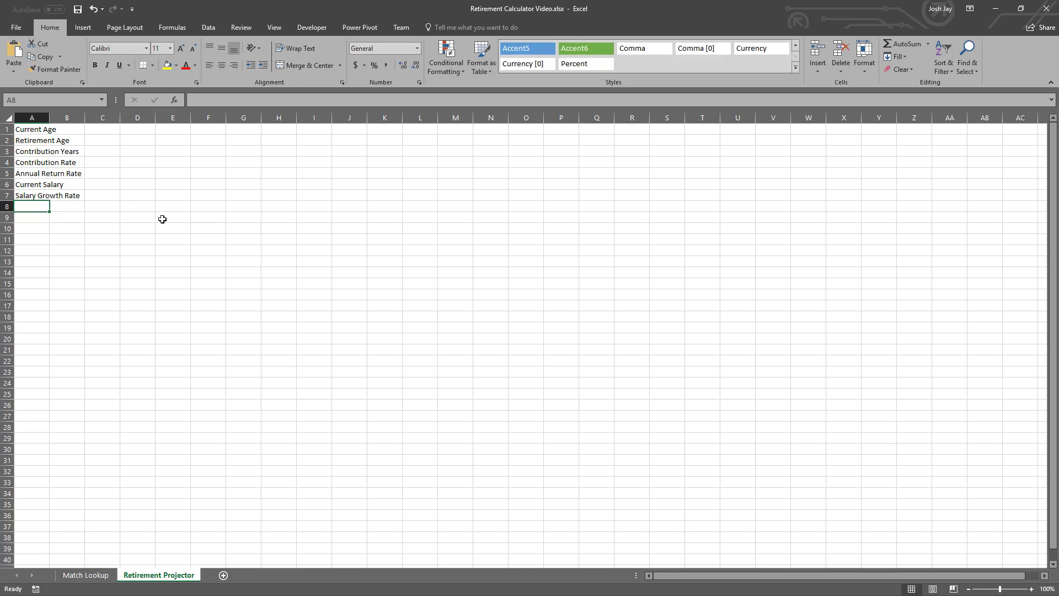
# - Enter the labels Current Year in A8 and Retirement Year in A9
pyautogui.write('Current Year')
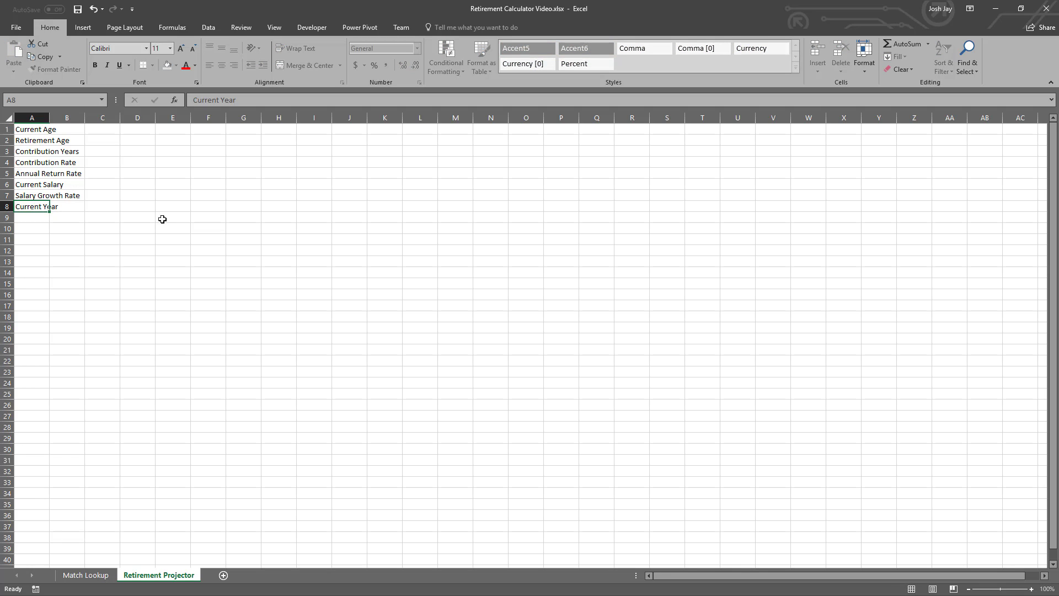
pyautogui.press('Return')
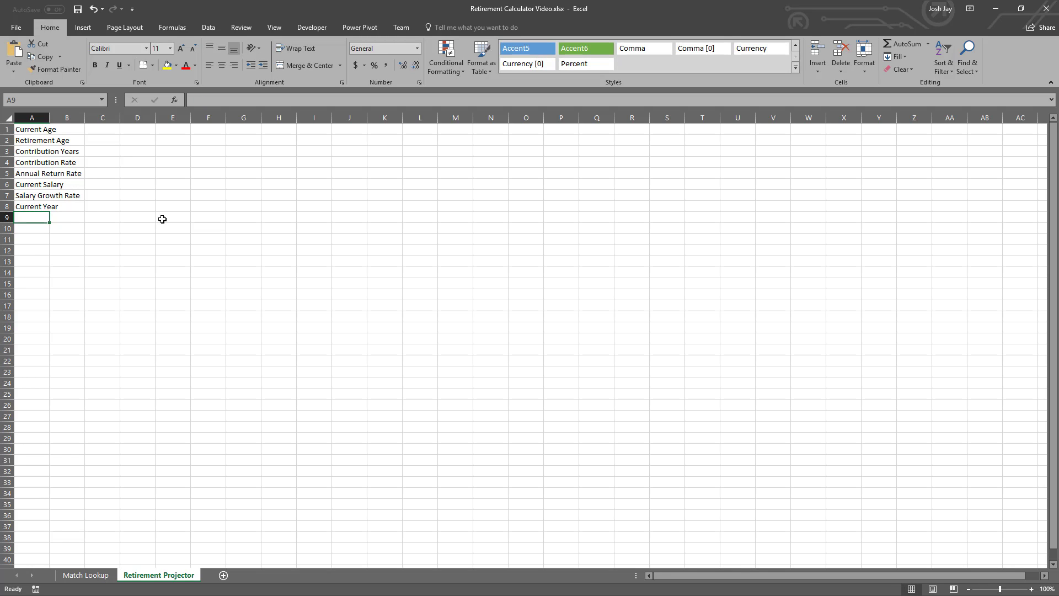
pyautogui.write('R')
pyautogui.write('etirement Ye')
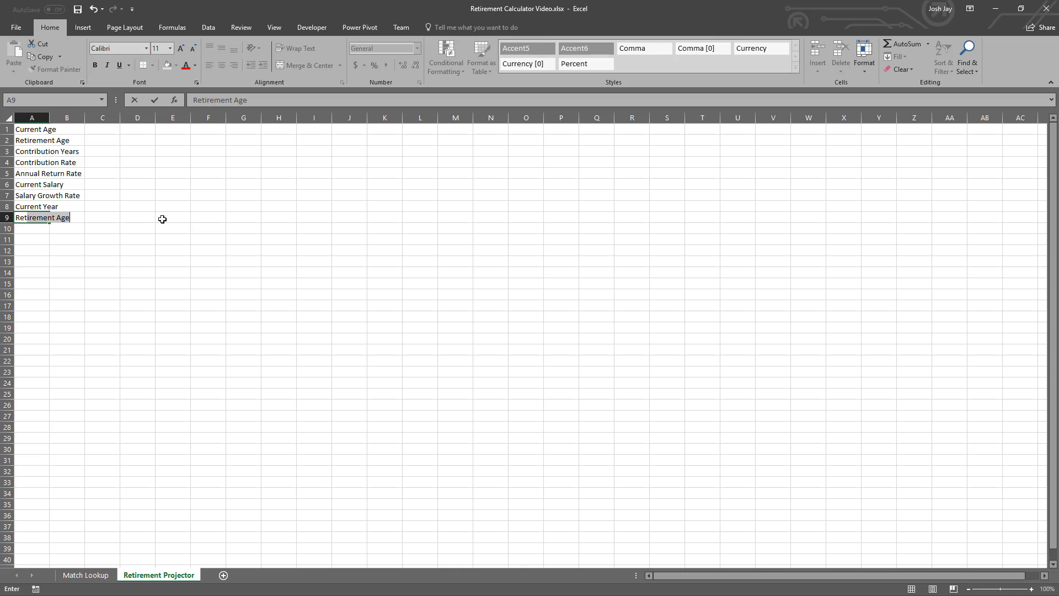
pyautogui.write('ar')
pyautogui.press('Return')
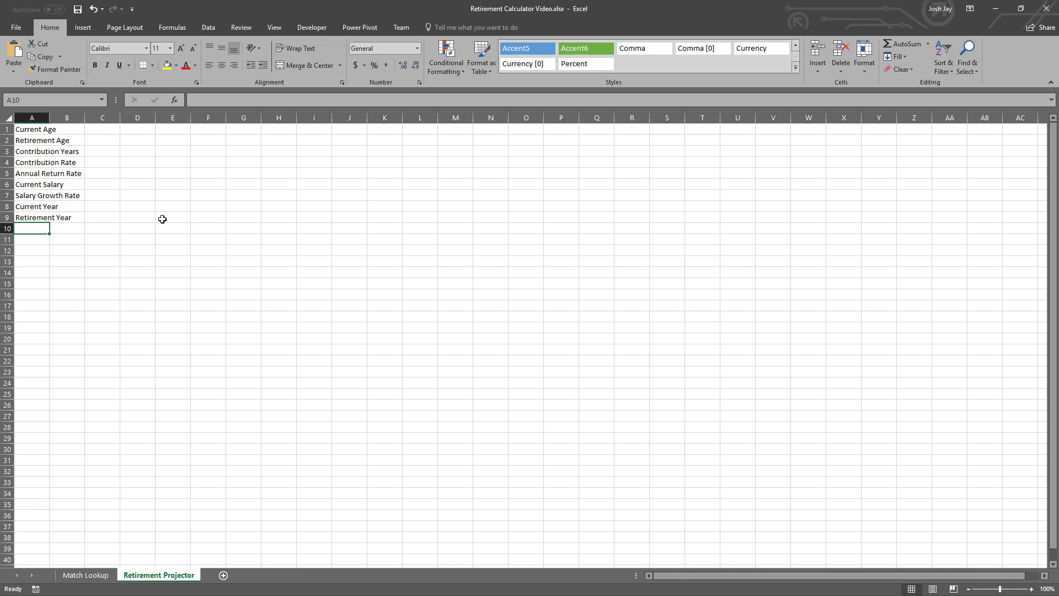
# - Autofit the width of column A to its labels
pyautogui.press('Up')
pyautogui.moveTo(50, 117); pyautogui.dragTo(50, 118)
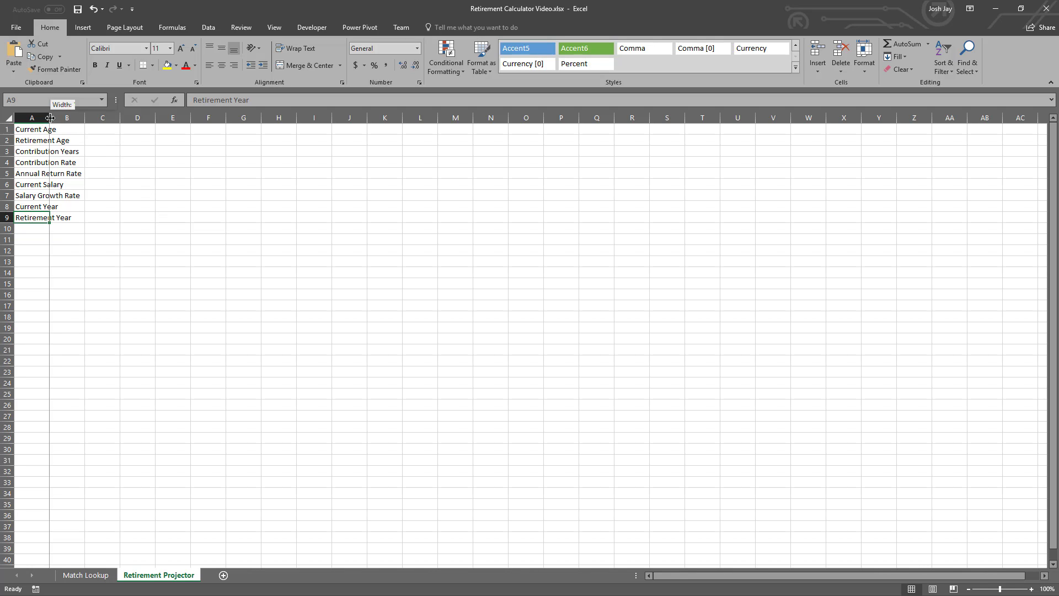
pyautogui.doubleClick(50, 117)
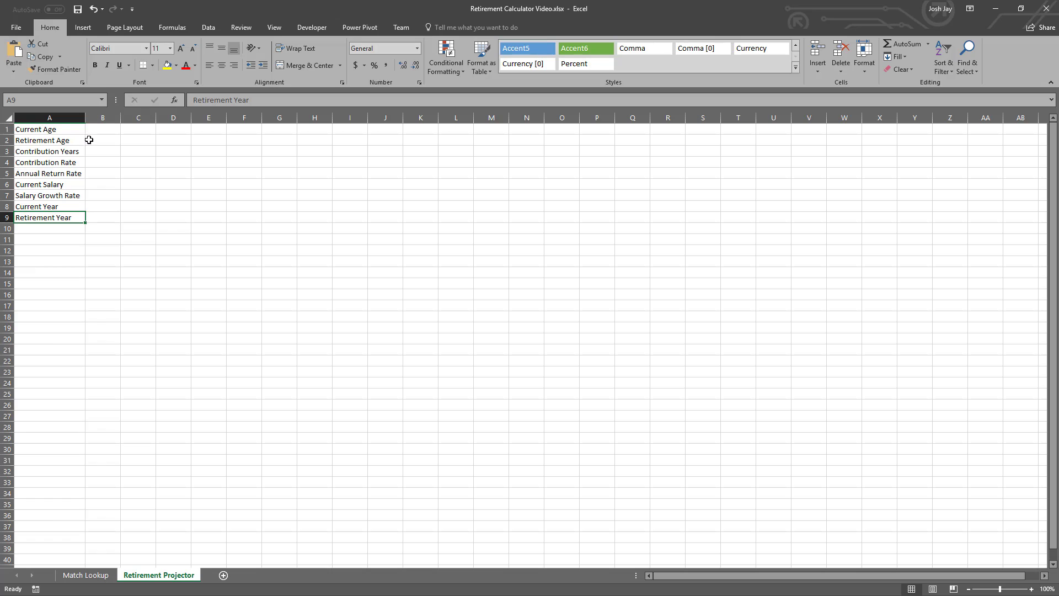
# - Enter 30 as the Current Age in B1 and 65 as the Retirement Age in B2
pyautogui.click(100, 128)
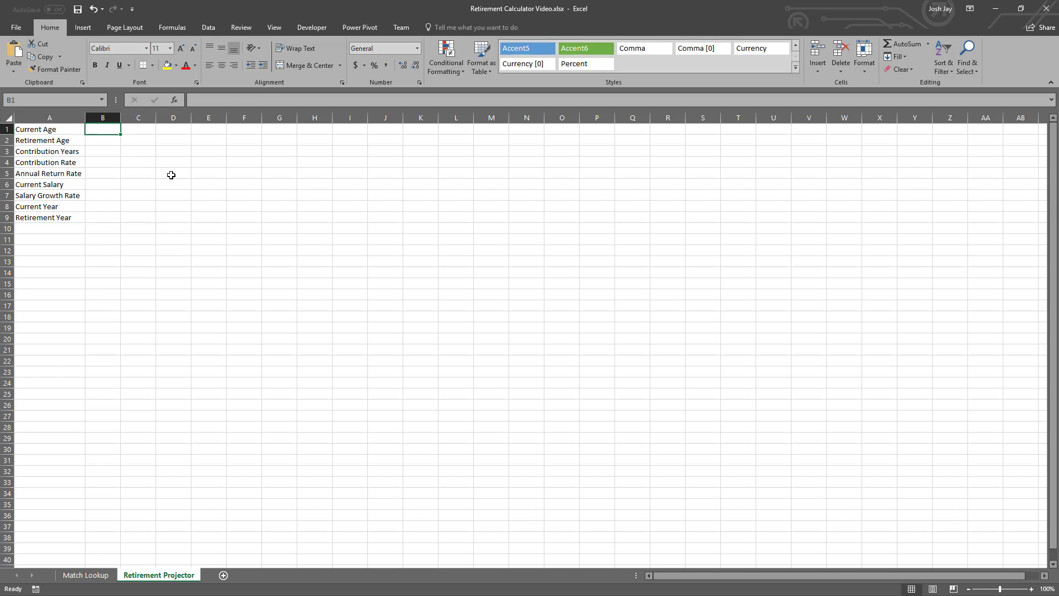
pyautogui.write('30')
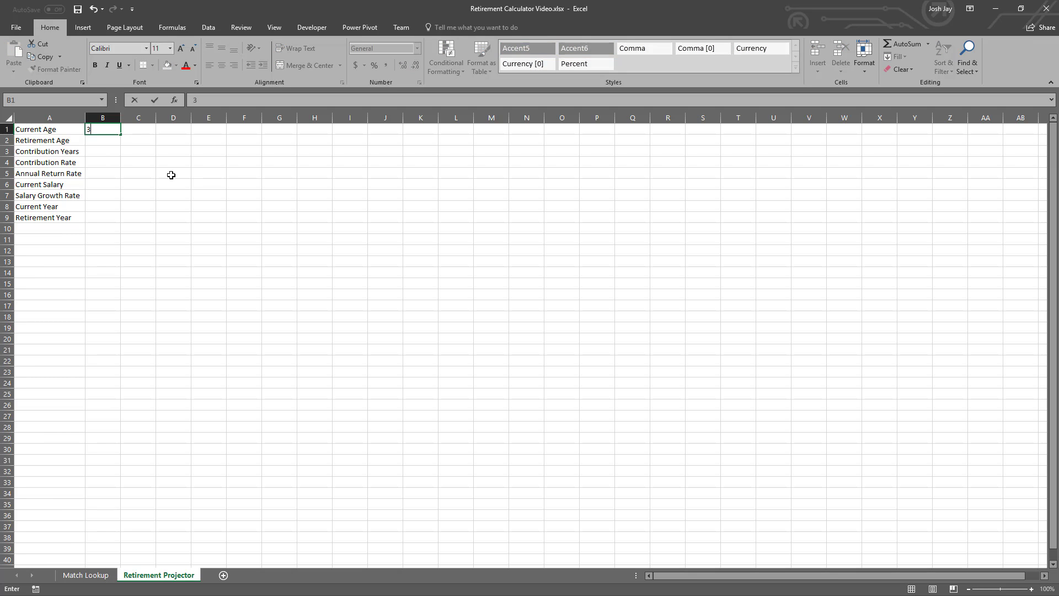
pyautogui.press('Return')
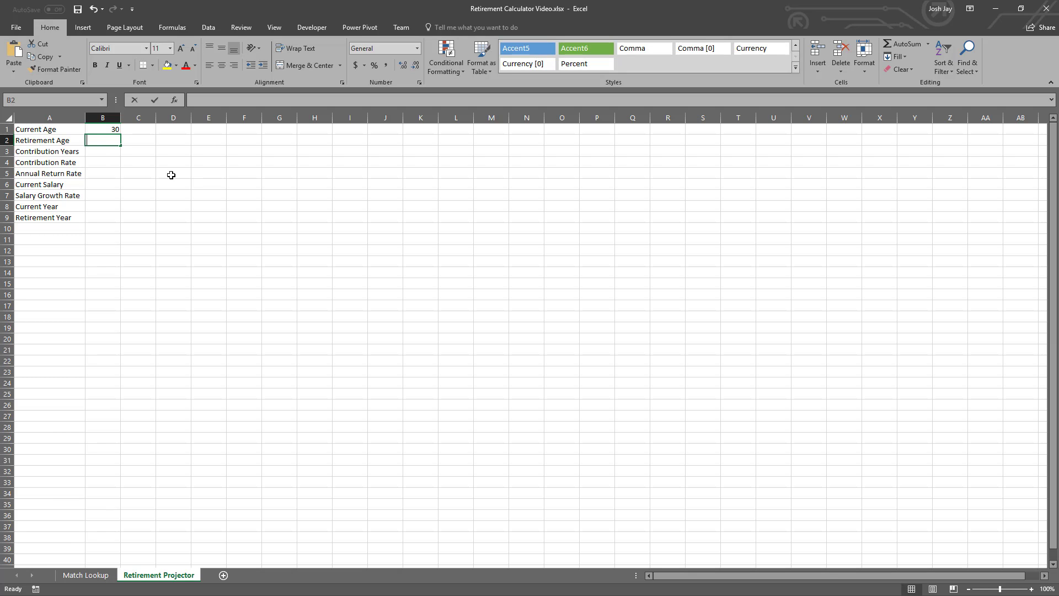
pyautogui.write('65')
pyautogui.press('Return')
pyautogui.press('Return')
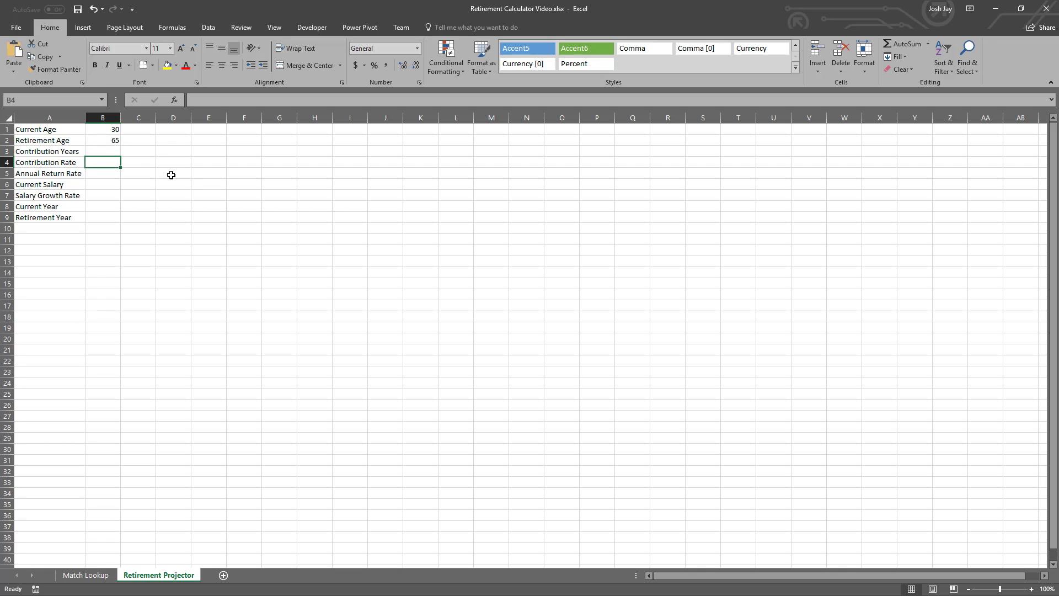
# - Enter a Contribution Rate of 5% in B4 and an Annual Return Rate of 7% in B5
pyautogui.write('5%^')
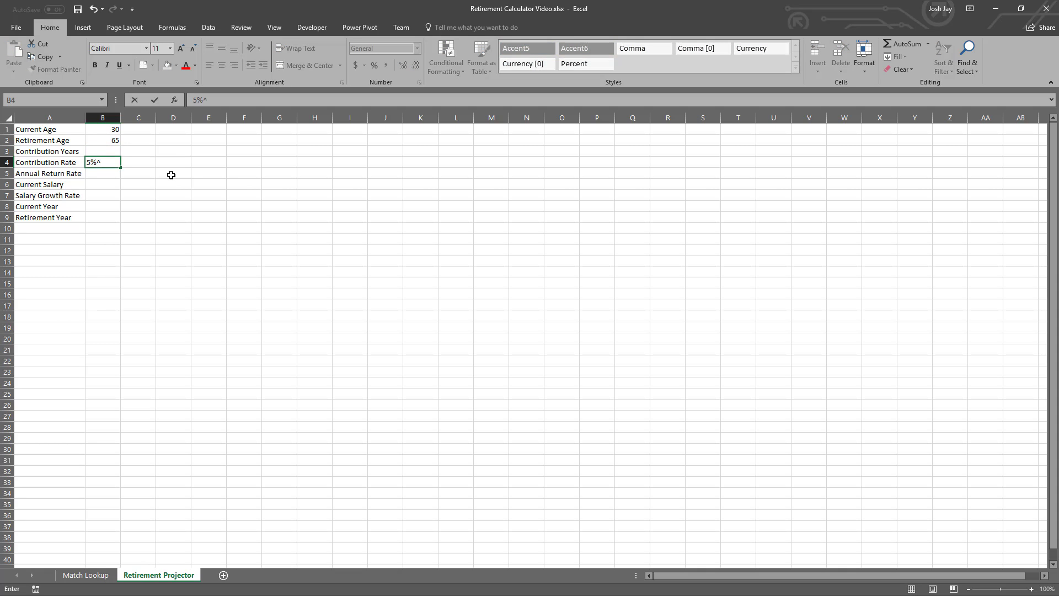
pyautogui.press('Return')
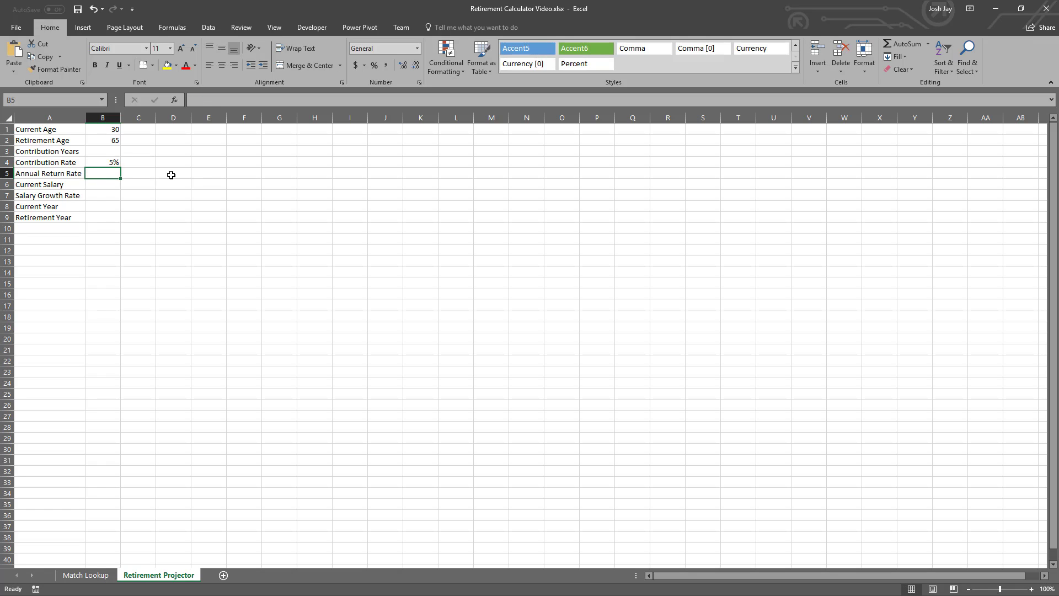
pyautogui.write('7%')
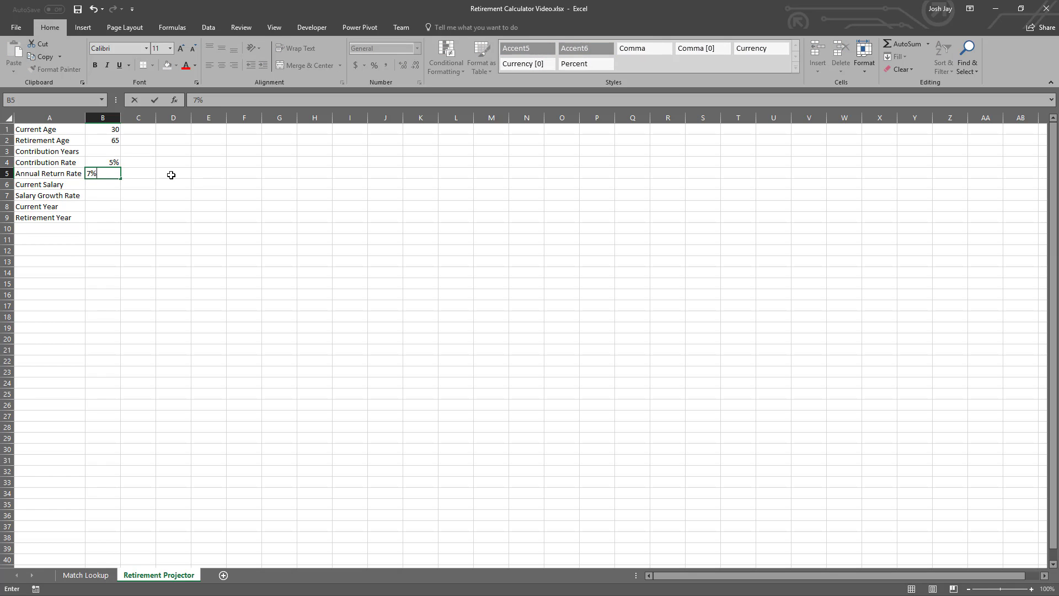
pyautogui.press('Return')
pyautogui.press('Up')
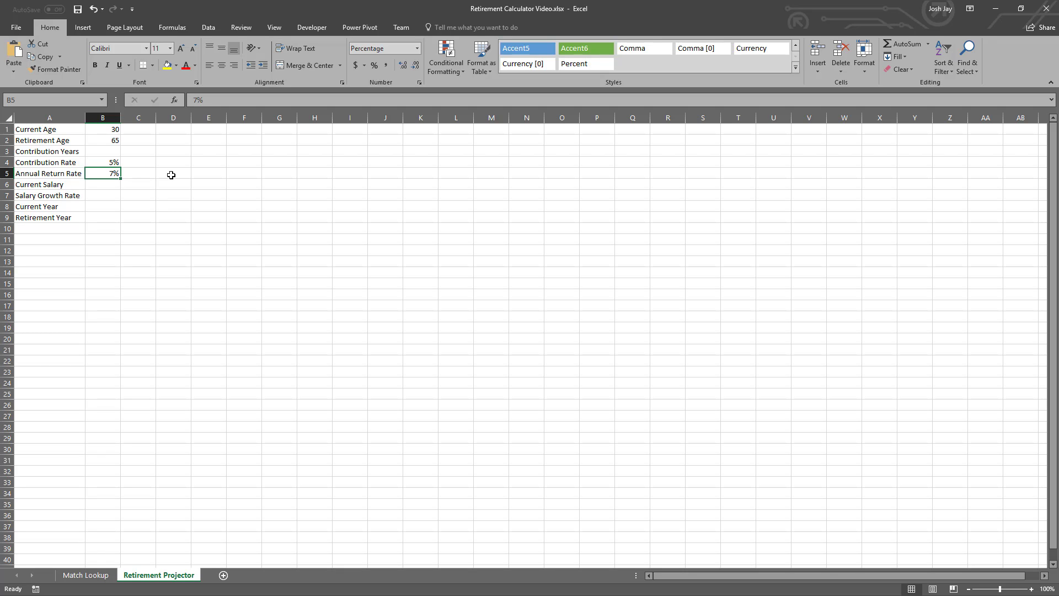
pyautogui.press('Return')
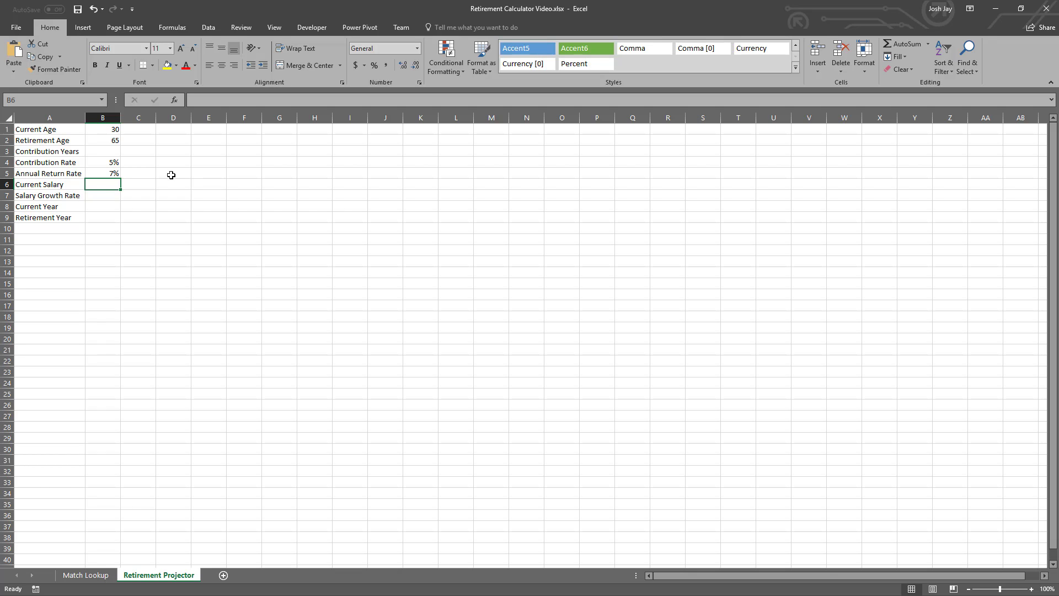
# - Enter a Current Salary of 50000 in B6 and a Salary Growth Rate of 2% in B7
pyautogui.write('50000')
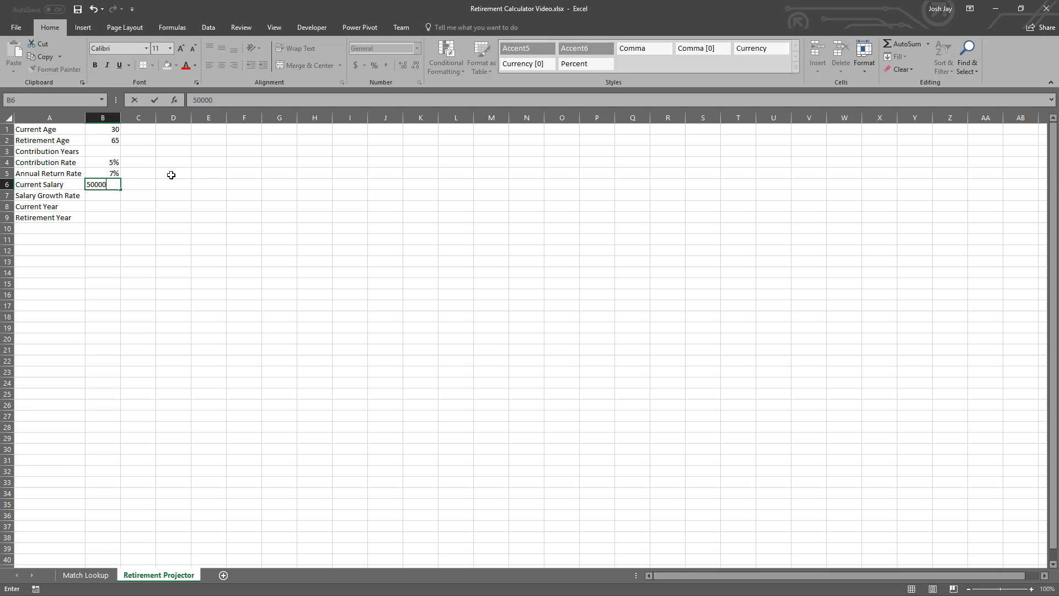
pyautogui.press('Return')
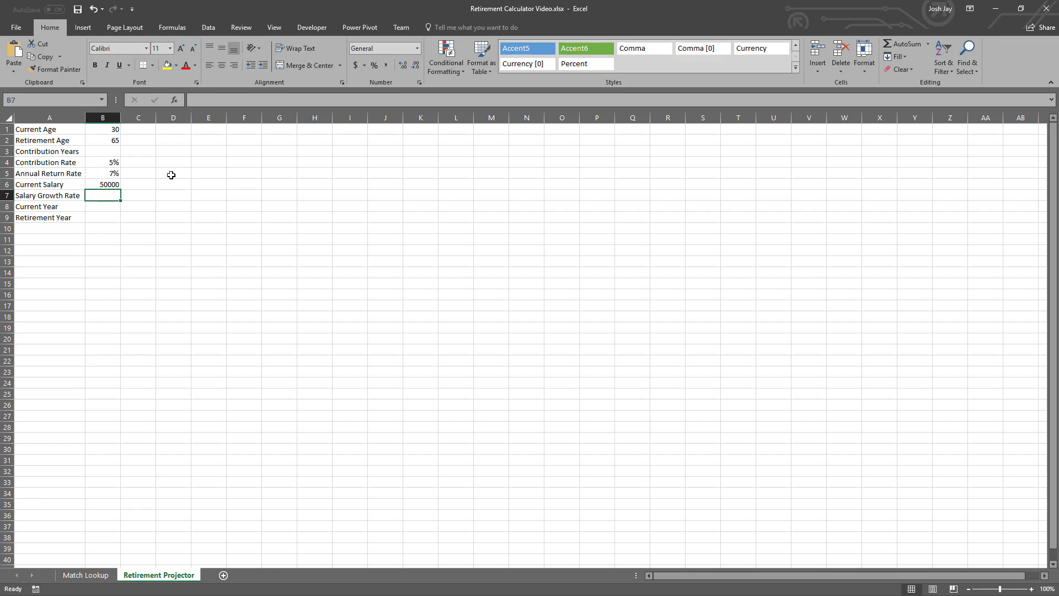
pyautogui.write('2%')
pyautogui.press('Return')
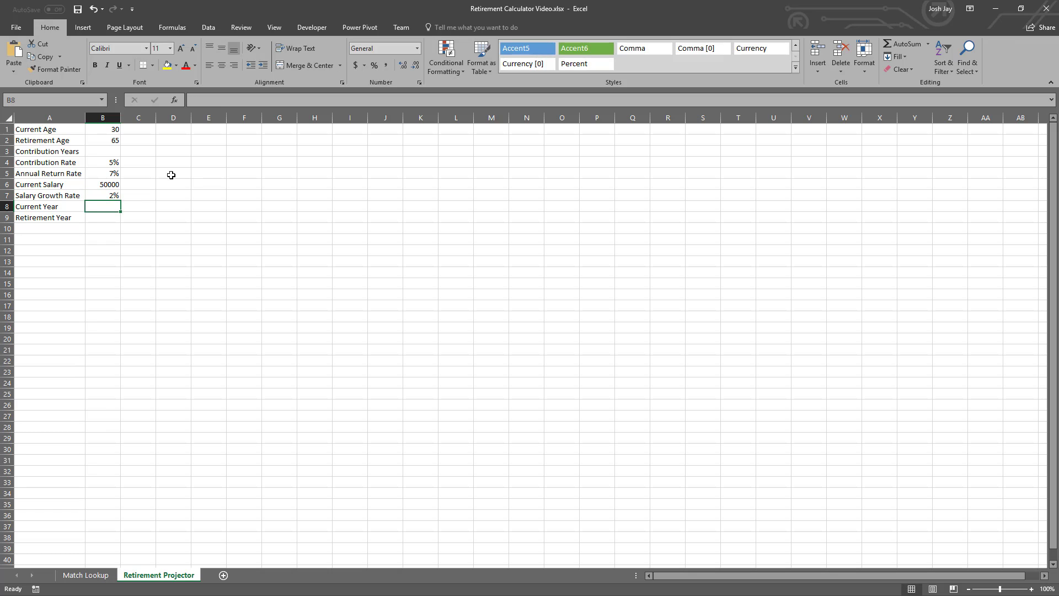
pyautogui.write('2017')
pyautogui.press('Return')
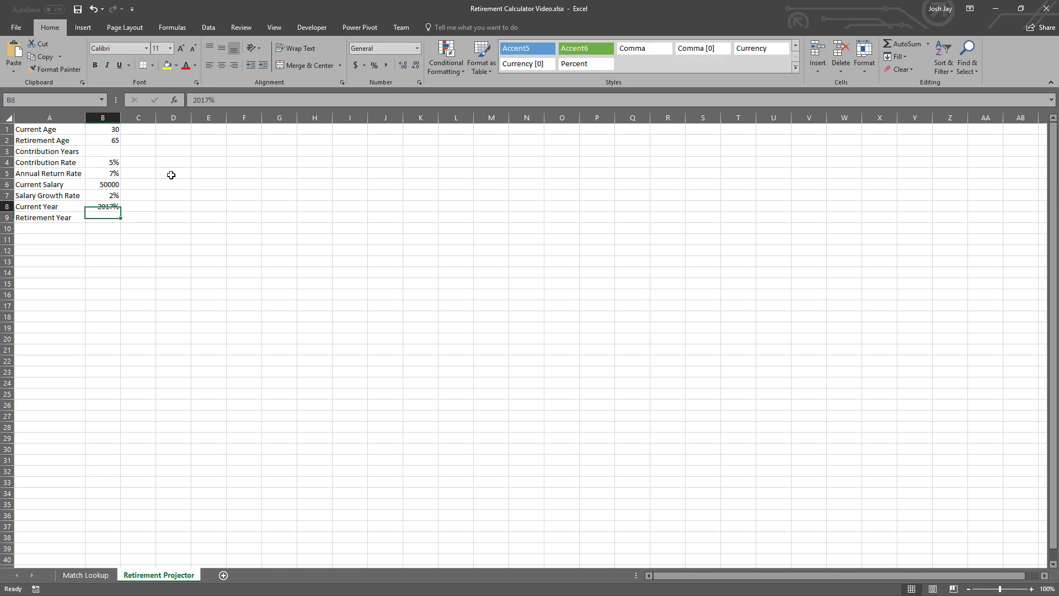
pyautogui.press('Return')
pyautogui.press('Up')
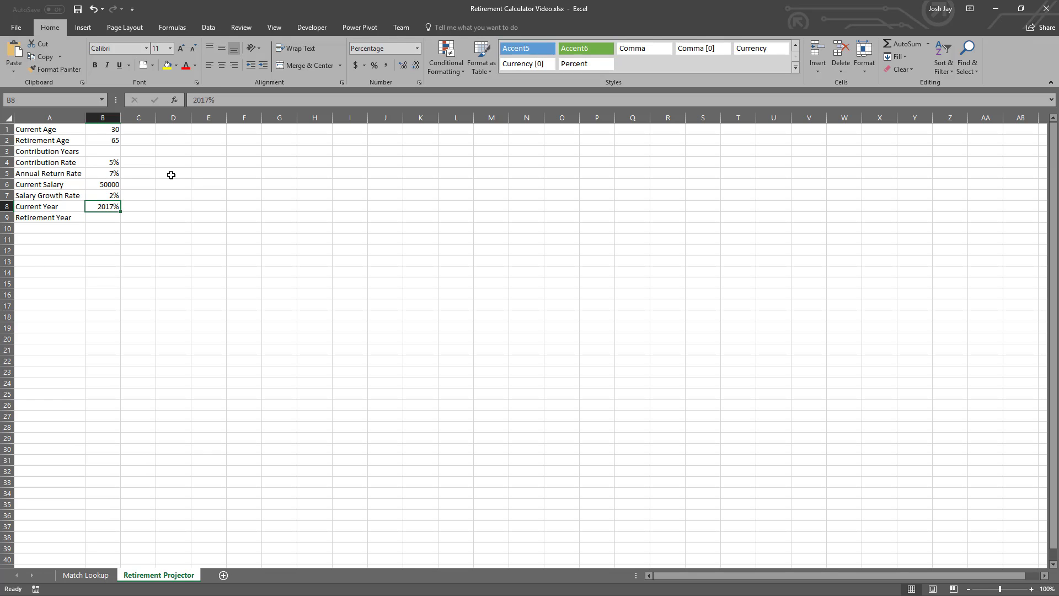
# - Enter 2017 as the Current Year in B8 and set the cell's number format to General
pyautogui.write('2017')
pyautogui.press('Return')
pyautogui.press('Up')
pyautogui.click(418, 48)
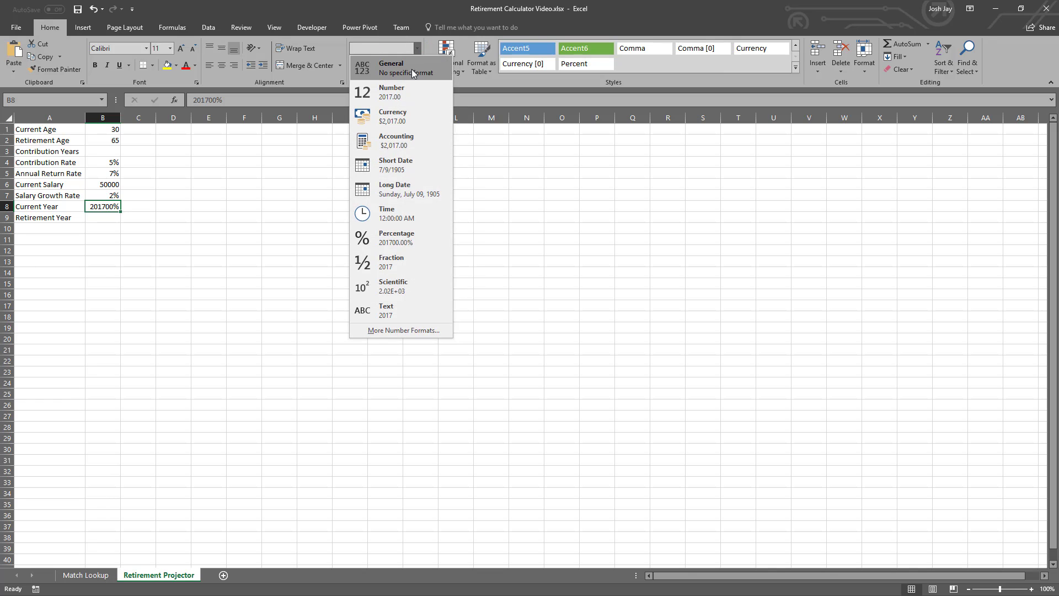
pyautogui.click(411, 68)
# - Create names for the input cells B1:B9 from the labels in the left column of the range A1:B9
pyautogui.click(105, 219)
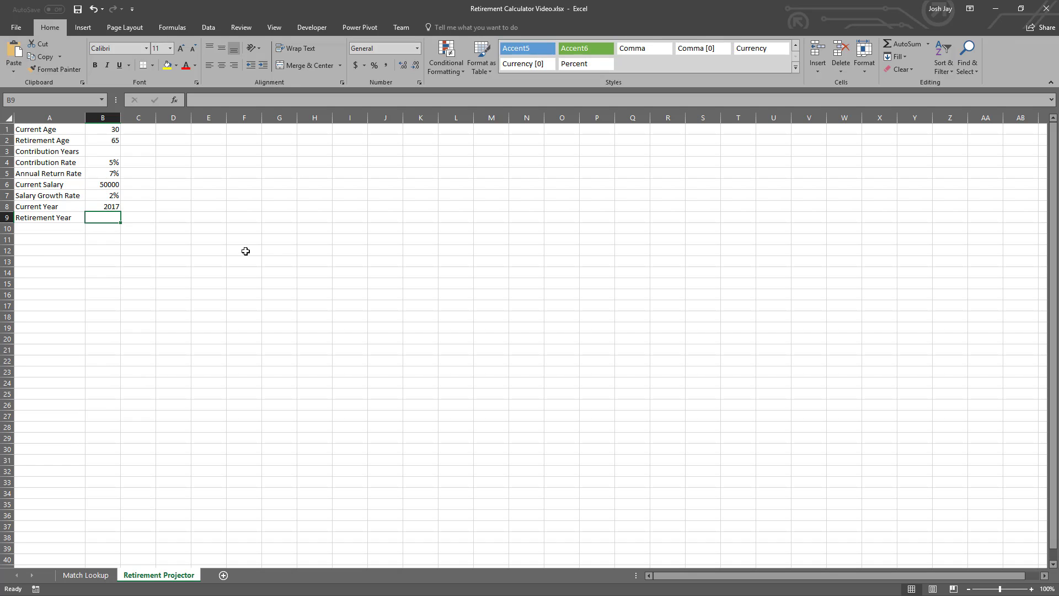
pyautogui.press('Left')
pyautogui.hotkey('ctrl', 'Up')
pyautogui.hotkey('shift', 'Right')
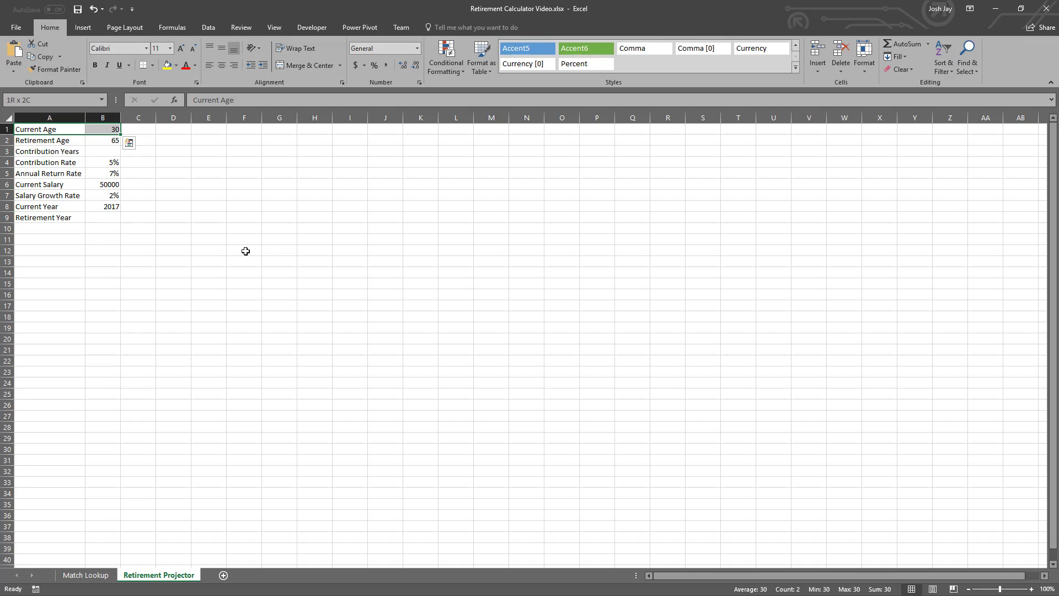
pyautogui.hotkey('ctrl', 'shift', 'Down')
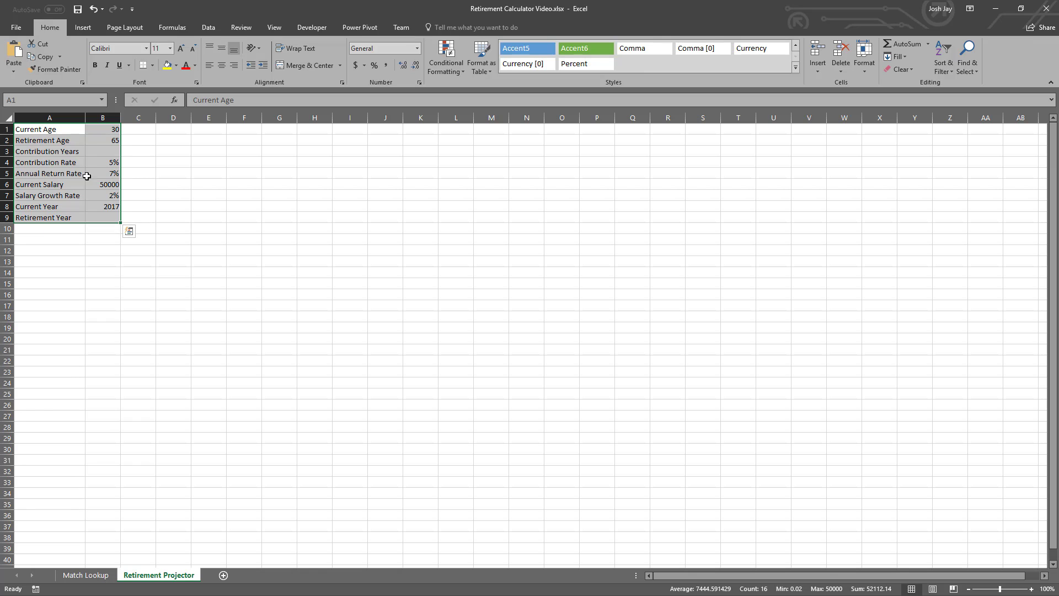
pyautogui.click(187, 28)
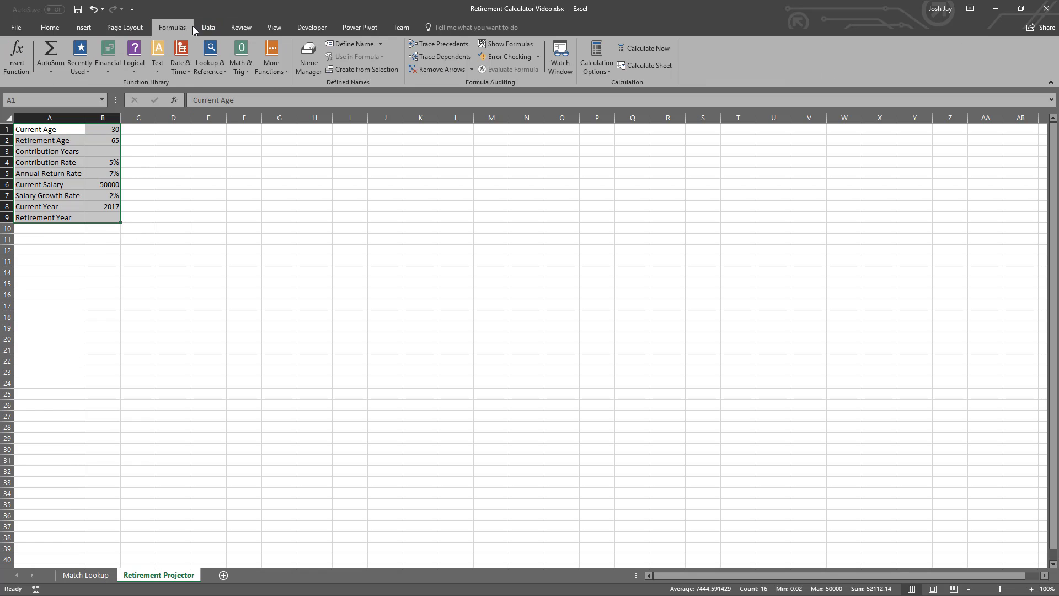
pyautogui.click(359, 69)
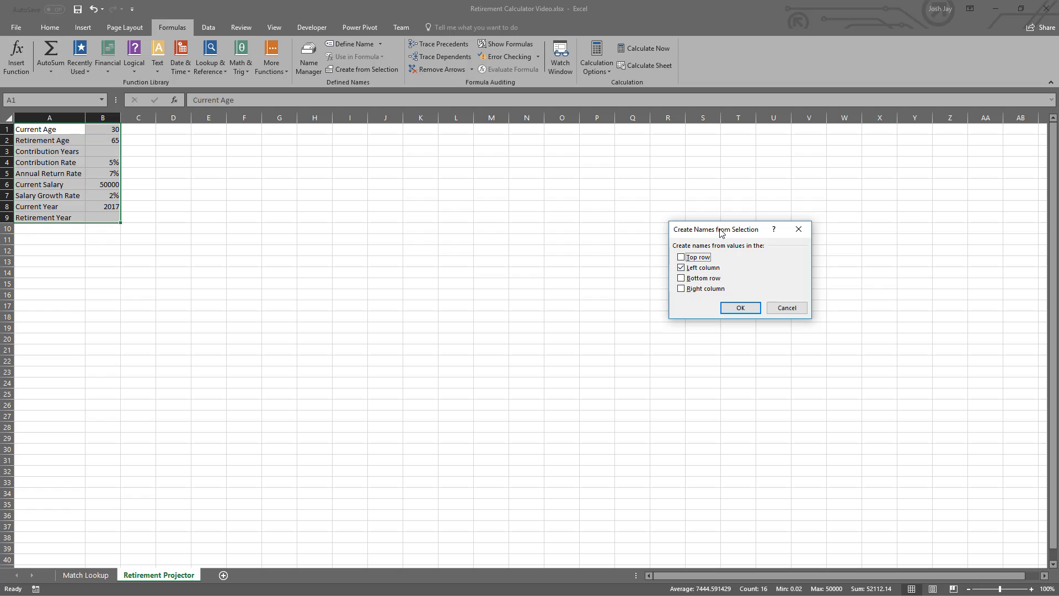
pyautogui.moveTo(722, 231); pyautogui.dragTo(305, 140)
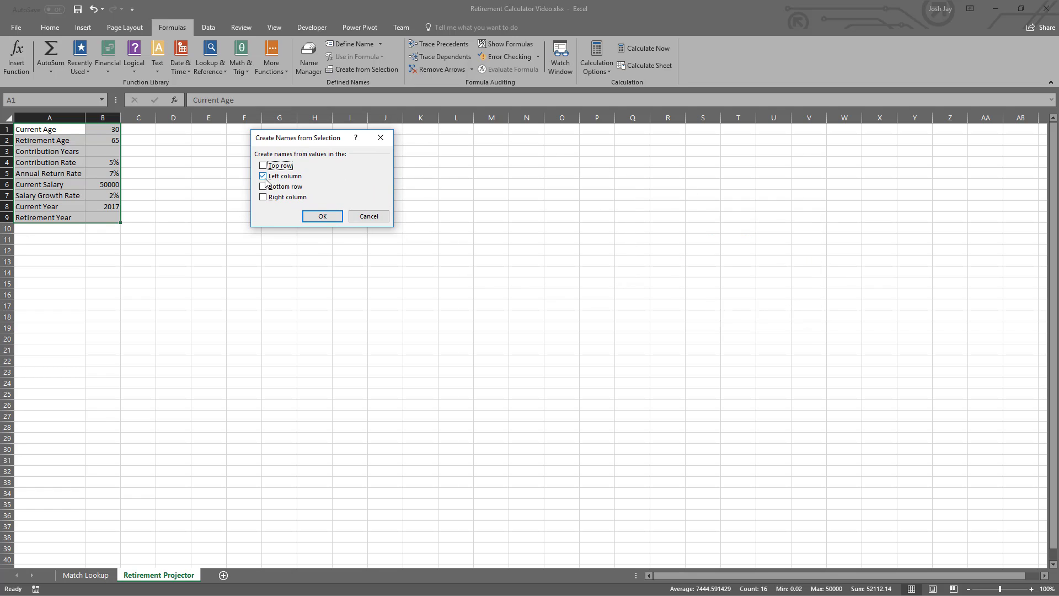
pyautogui.click(323, 216)
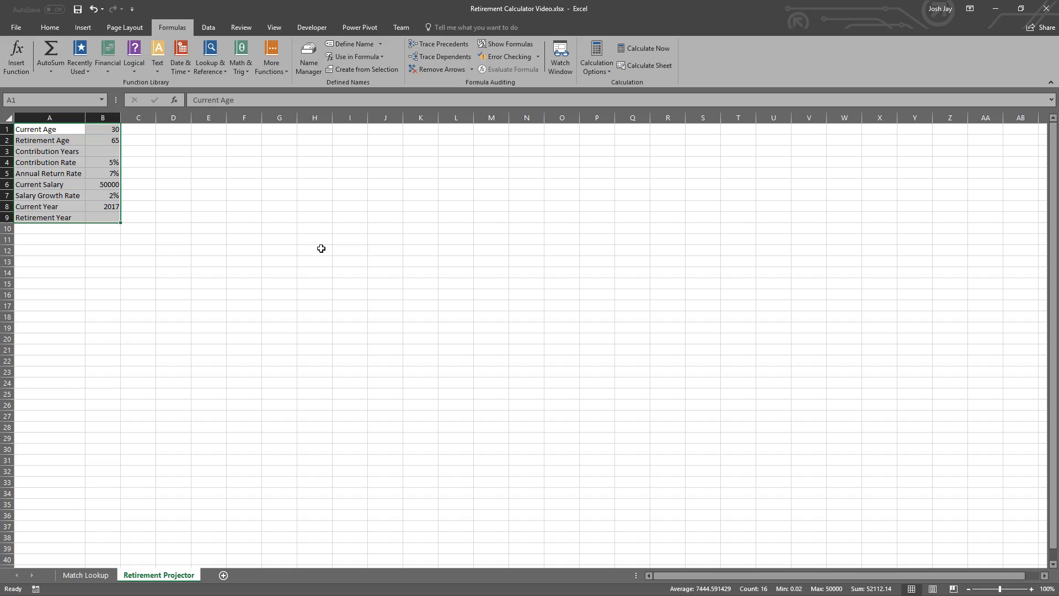
# - Check the defined names assigned to the input cells in B1:B9
pyautogui.click(105, 131)
pyautogui.press('Down')
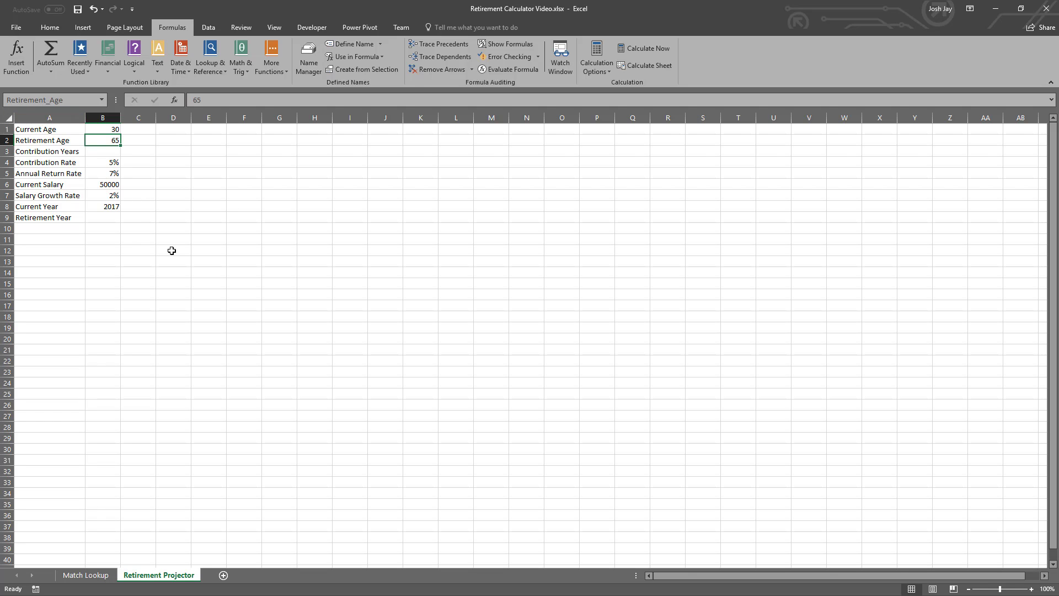
pyautogui.press('Down')
pyautogui.press('Down')
pyautogui.press('Down')
pyautogui.press('Down')
pyautogui.press('Down')
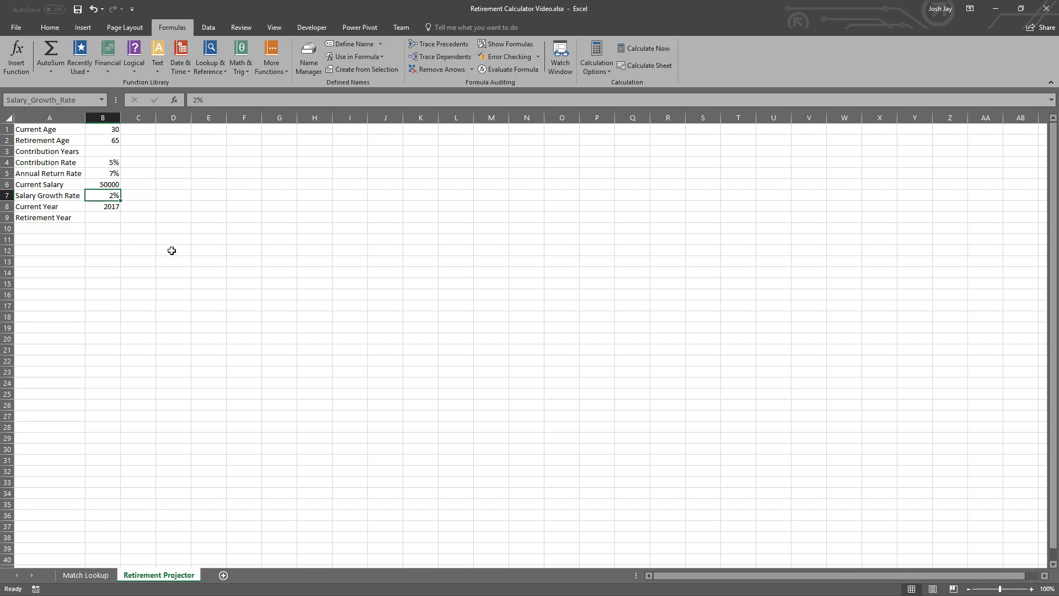
pyautogui.press('Down')
pyautogui.press('Down')
pyautogui.press('Up')
pyautogui.press('Up')
pyautogui.press('Up')
pyautogui.press('Up')
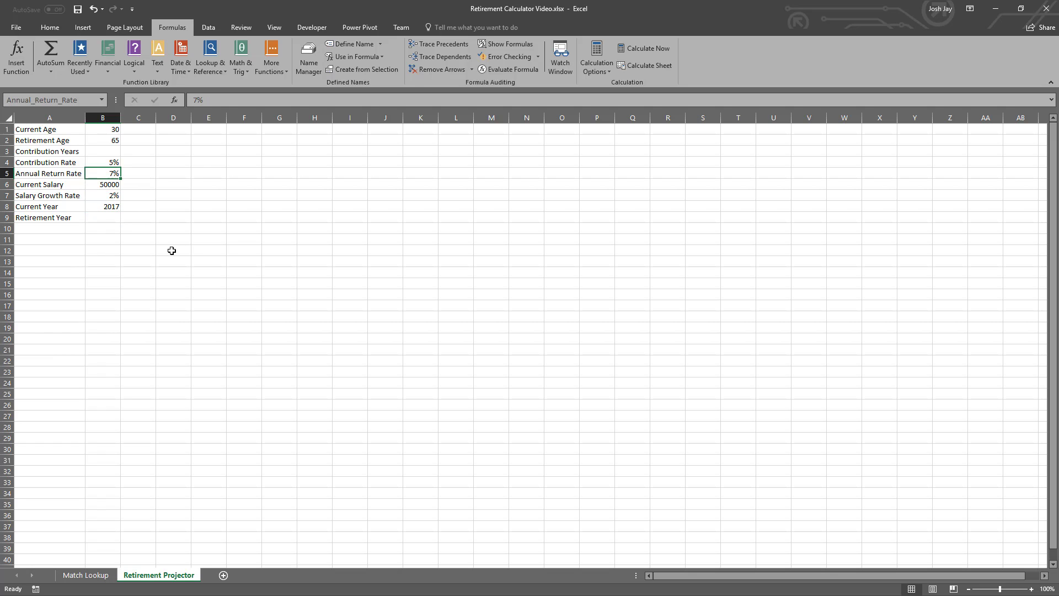
# - Calculate Contribution Years in B3 with the formula =Retirement_Age-Current_Age
pyautogui.press('Up')
pyautogui.press('Up')
pyautogui.press('Up')
pyautogui.press('Up')
pyautogui.press('Down')
pyautogui.press('Down')
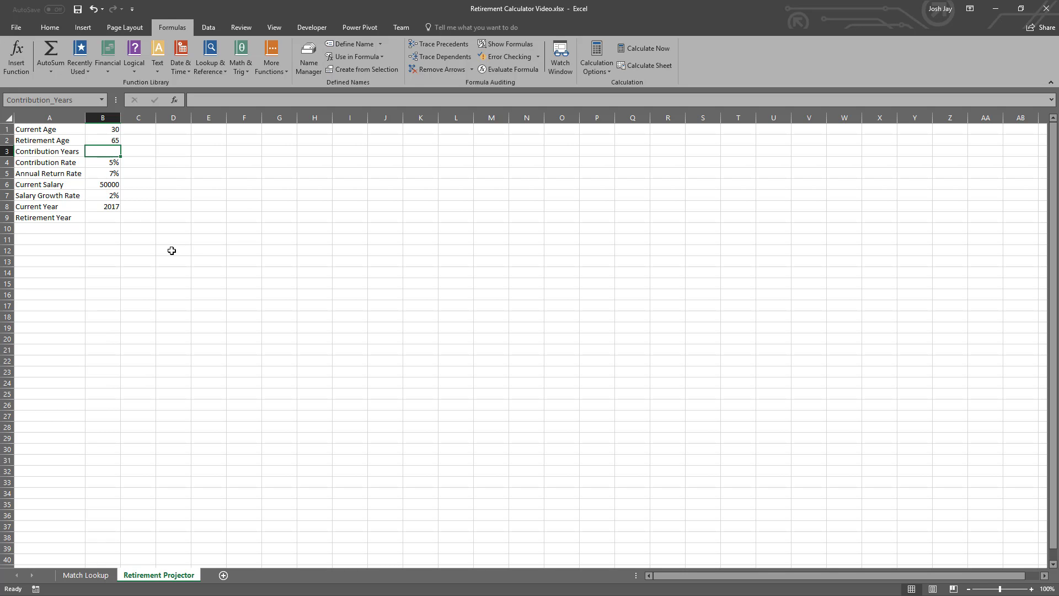
pyautogui.write('=')
pyautogui.press('Up')
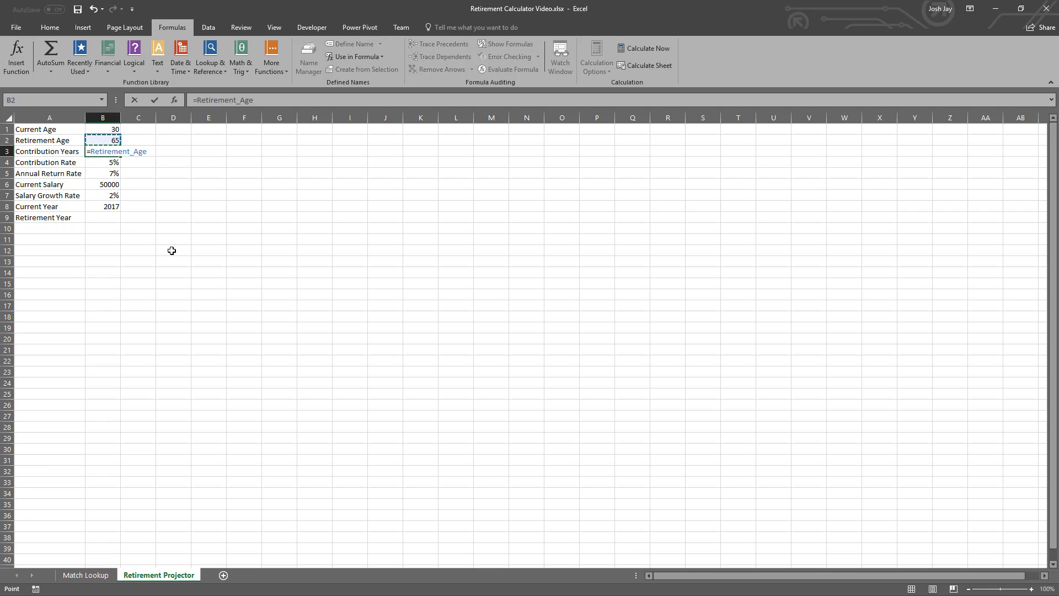
pyautogui.write('-')
pyautogui.press('Up')
pyautogui.press('Up')
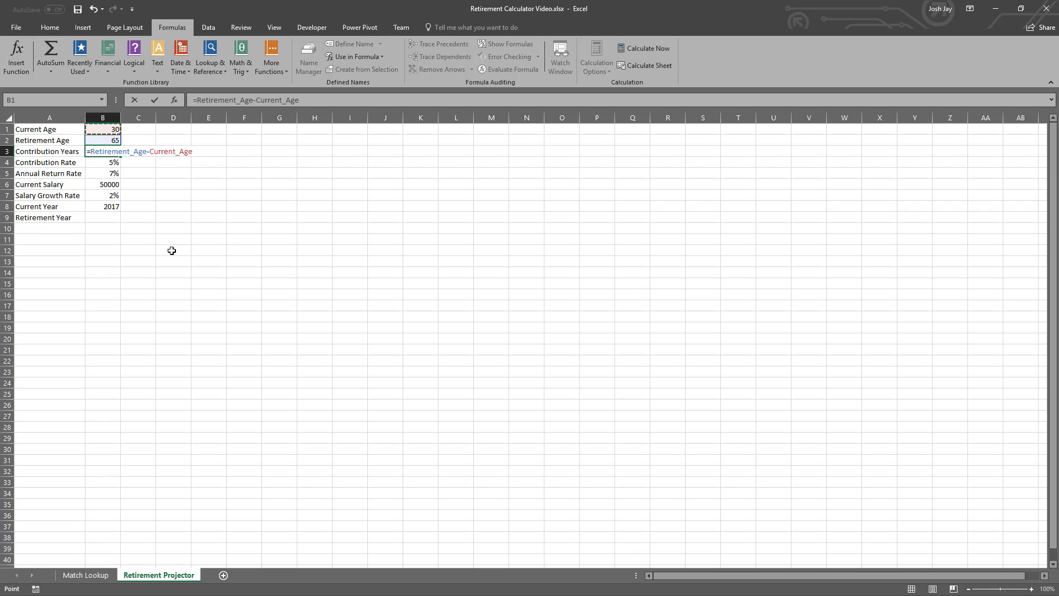
pyautogui.press('Return')
pyautogui.press('Up')
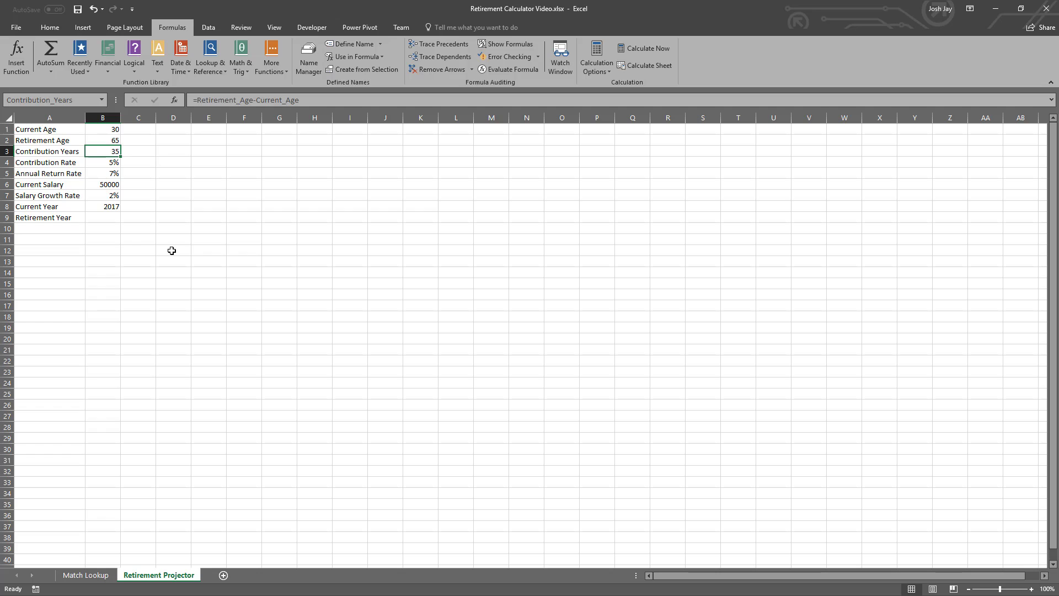
# - Calculate Retirement Year in B9 with the formula =Current_Year+Contribution_Years
pyautogui.hotkey('alt', 'Tab')
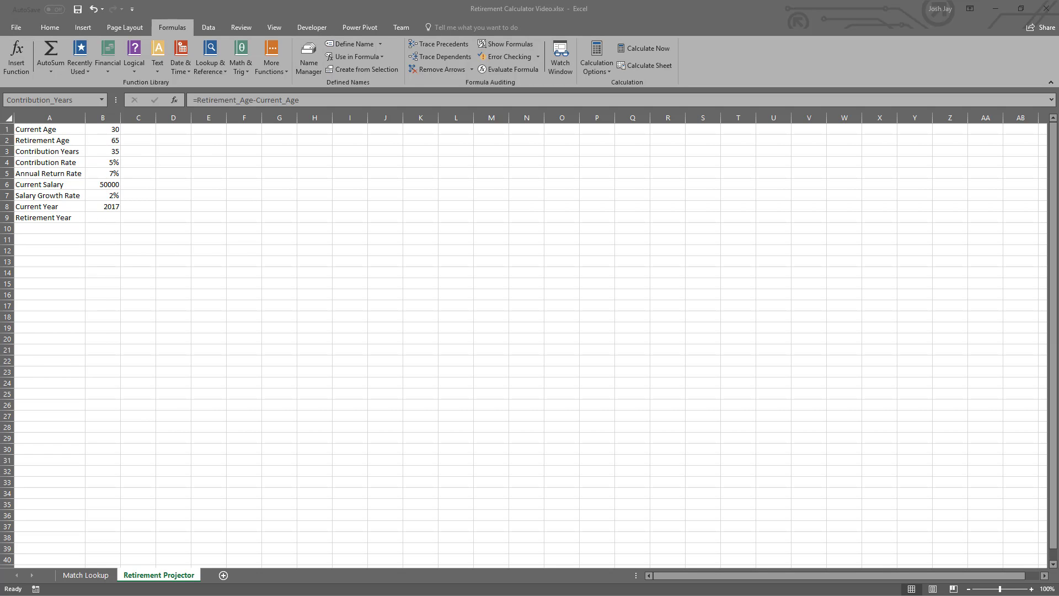
pyautogui.click(102, 217)
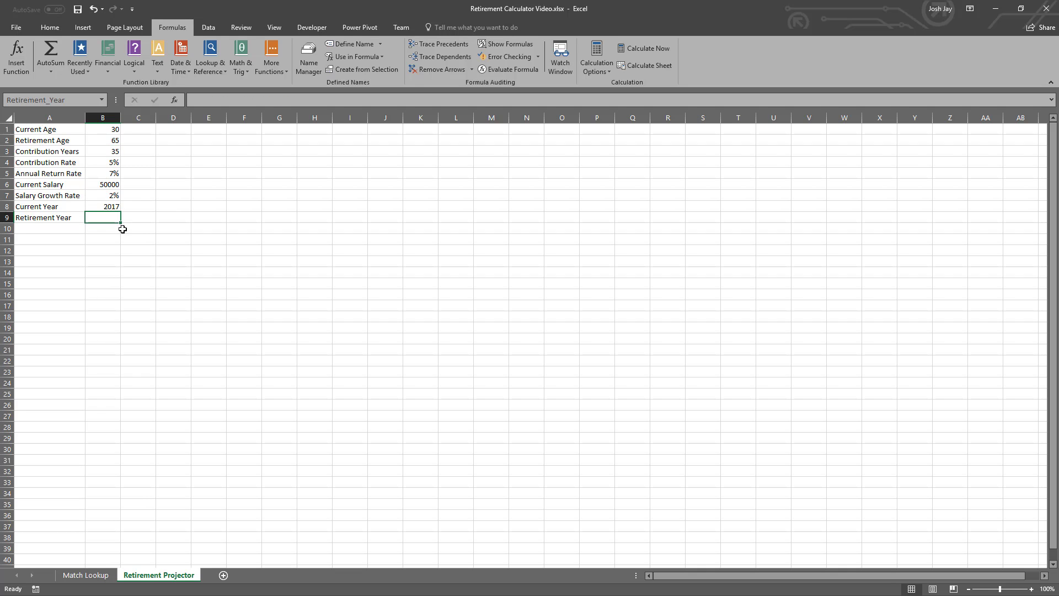
pyautogui.write('=')
pyautogui.press('Up')
pyautogui.write('+')
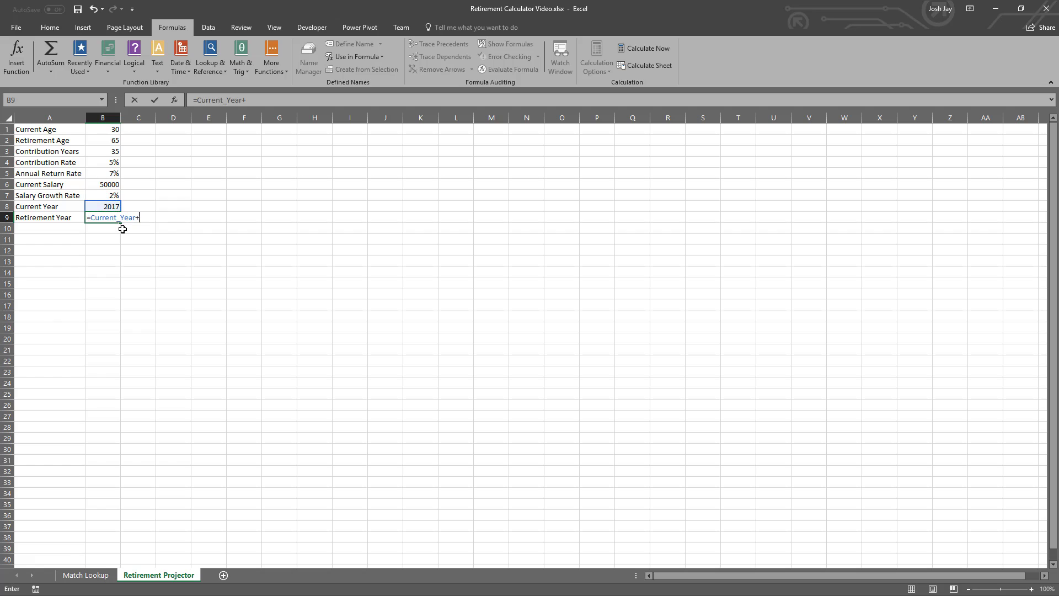
pyautogui.click(105, 152)
pyautogui.press('Return')
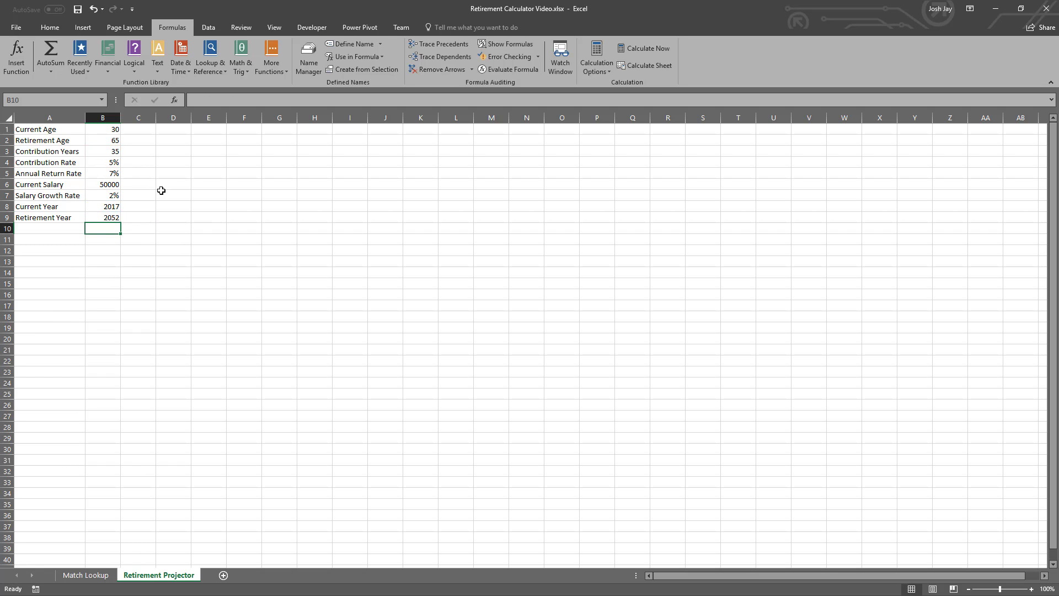
pyautogui.press('Up')
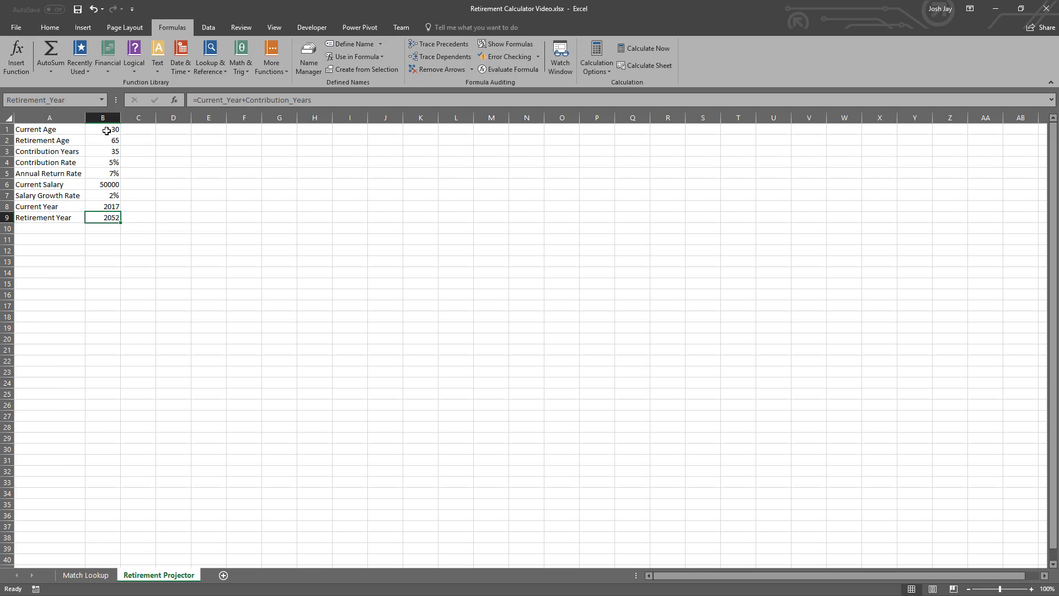
# - Apply the Input cell style to the hard-coded values in B1:B2 and B4:B8
pyautogui.moveTo(106, 131); pyautogui.dragTo(109, 208)
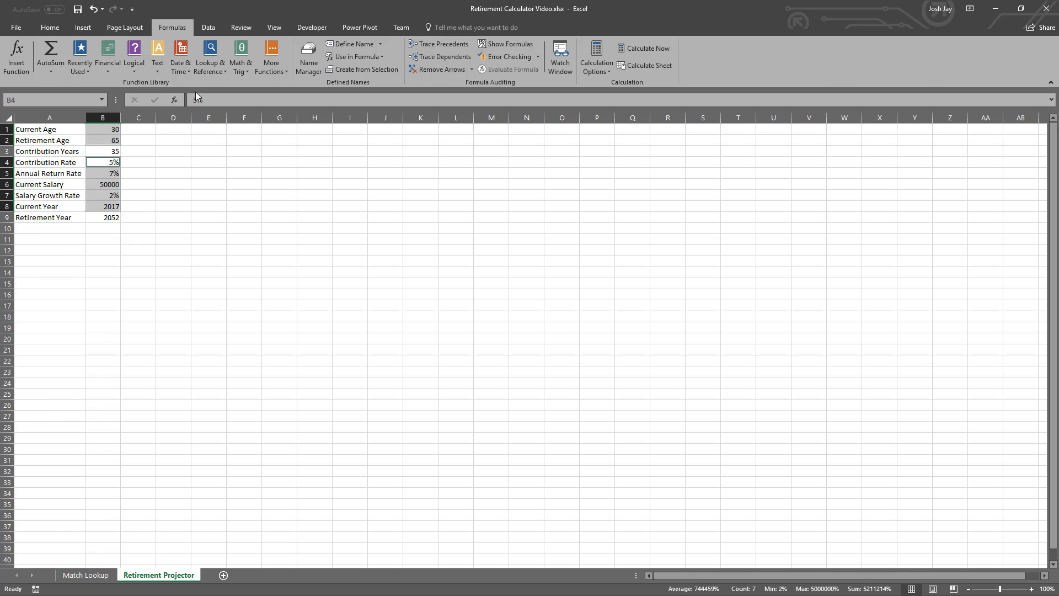
pyautogui.scroll(3, 234, 60)
pyautogui.click(643, 63)
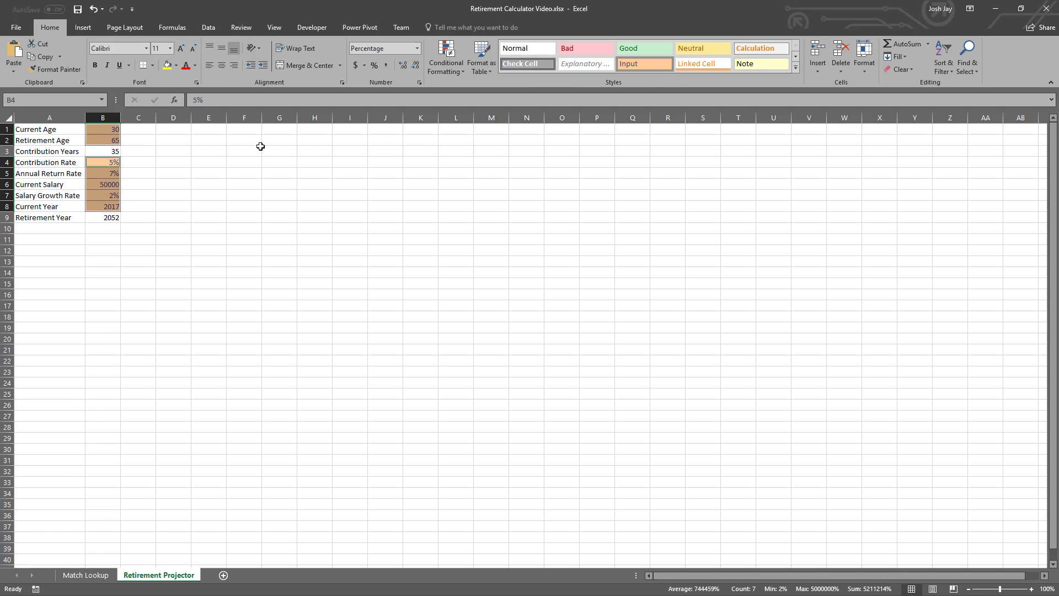
# - Apply the Calculation cell style to B3 and B9, and format Current Salary in B6 with the Accounting number format
pyautogui.click(112, 151)
pyautogui.keyDown('ctrl'); pyautogui.click(110, 217); pyautogui.keyUp('ctrl')
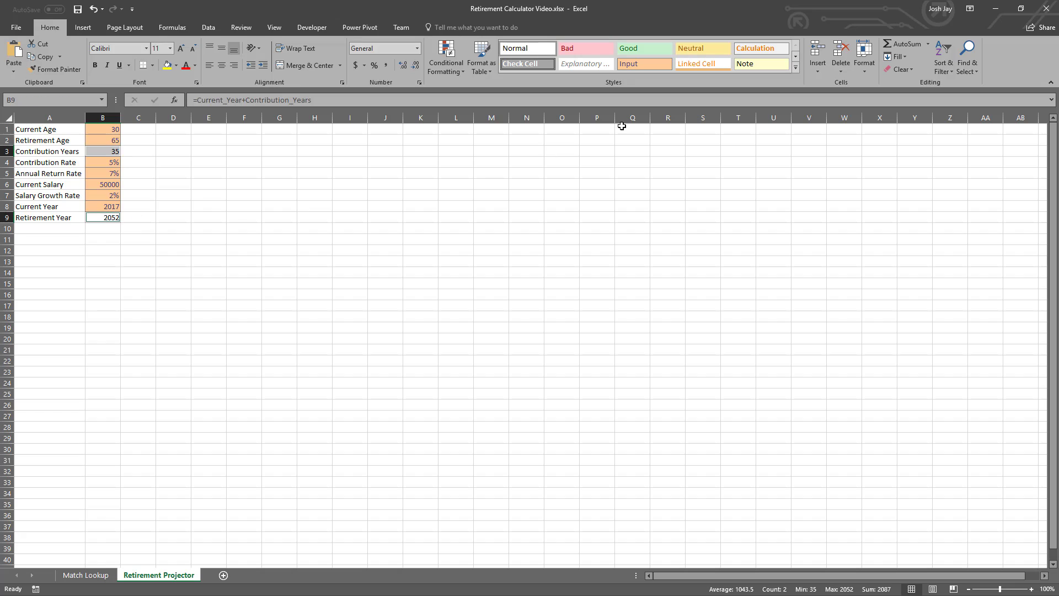
pyautogui.click(757, 51)
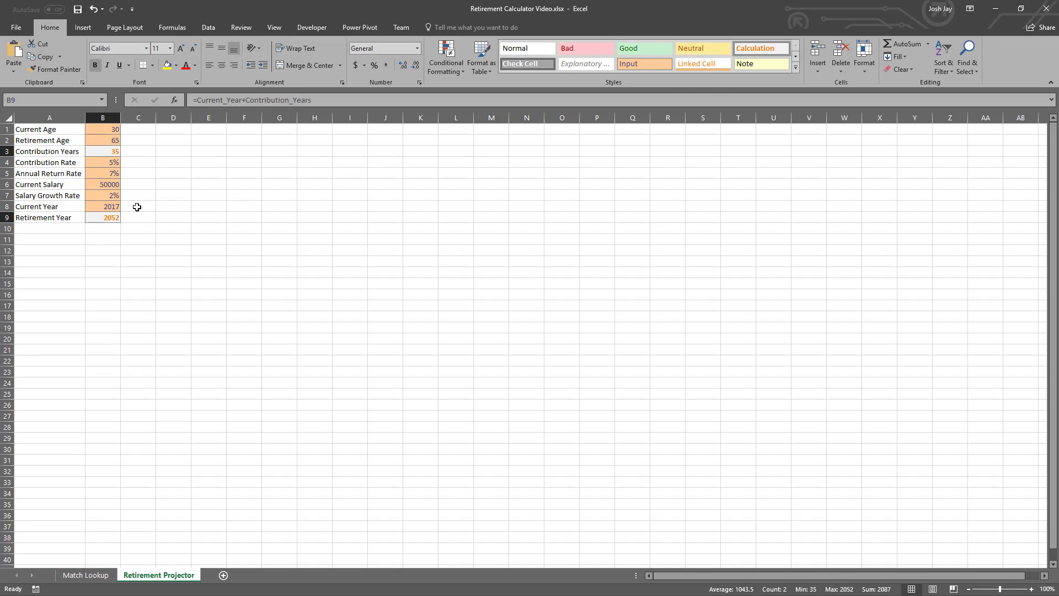
pyautogui.click(109, 184)
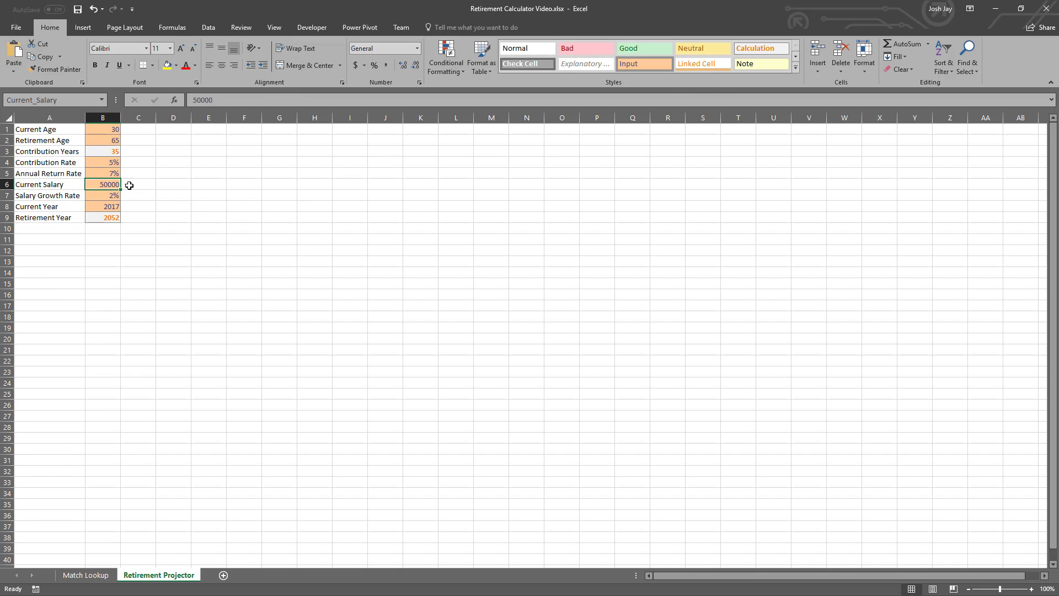
pyautogui.click(356, 65)
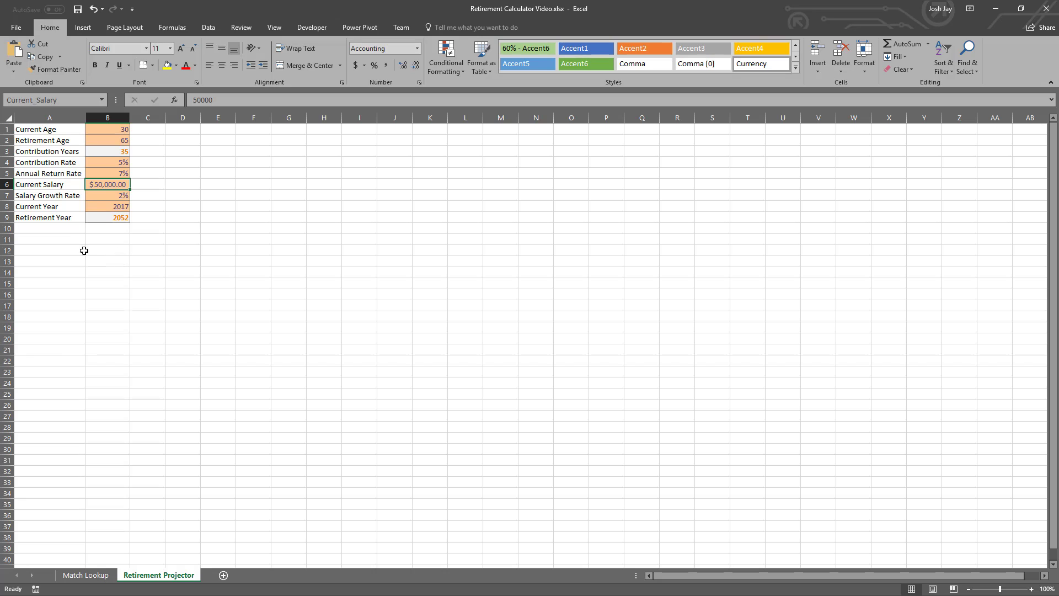
# - Enter the column headers Year, Salary and Beginning Balance in A11:C11
pyautogui.click(65, 240)
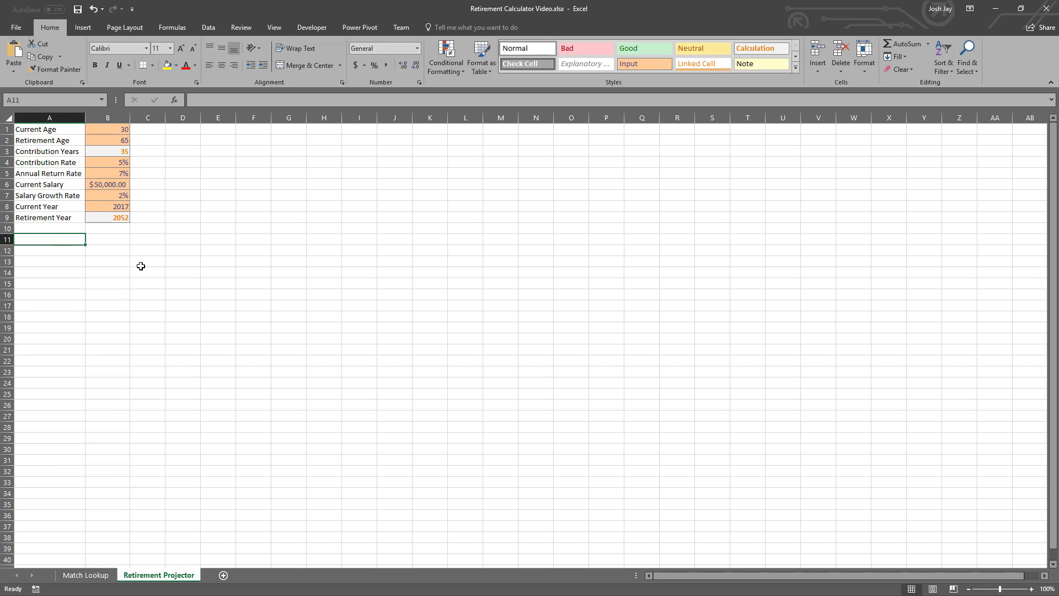
pyautogui.write('Year')
pyautogui.press('Tab')
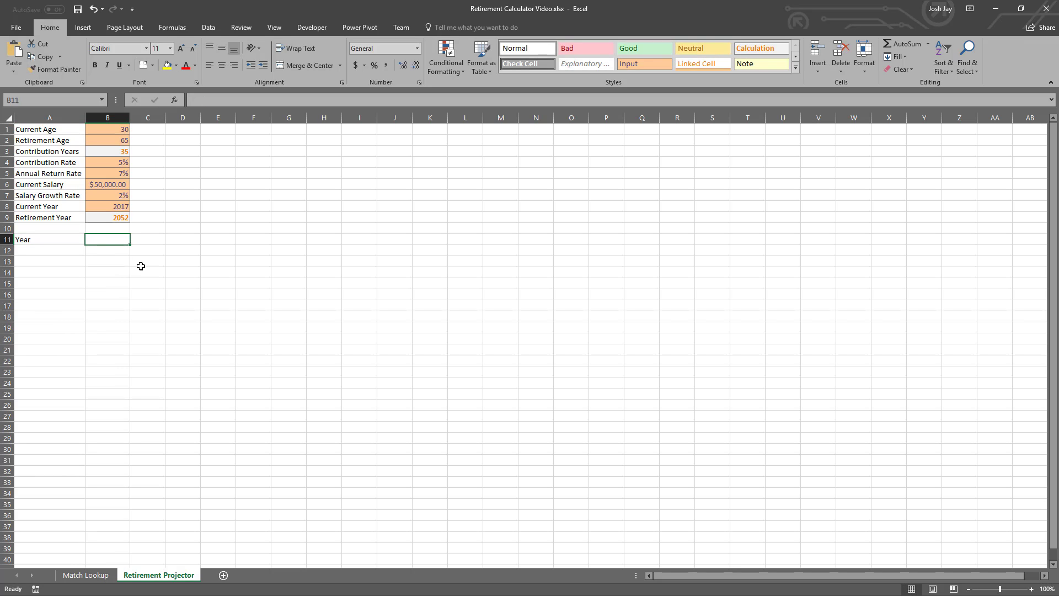
pyautogui.write('Salary')
pyautogui.press('Tab')
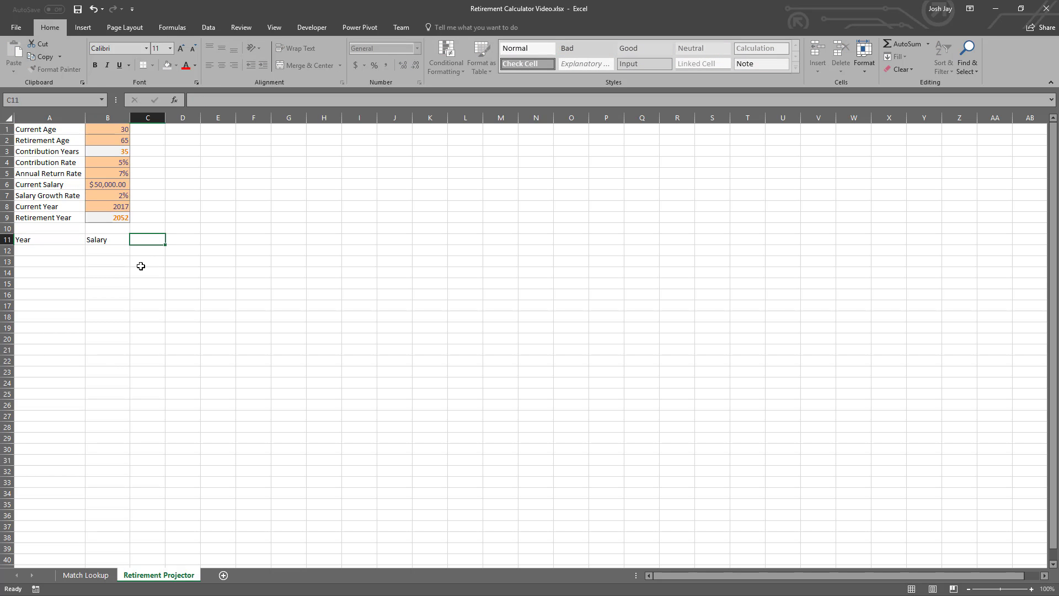
pyautogui.write('Begginning')
pyautogui.press('BackSpace')
pyautogui.press('BackSpace')
pyautogui.press('BackSpace')
pyautogui.press('BackSpace')
pyautogui.press('BackSpace')
pyautogui.press('BackSpace')
pyautogui.write('inning Balance')
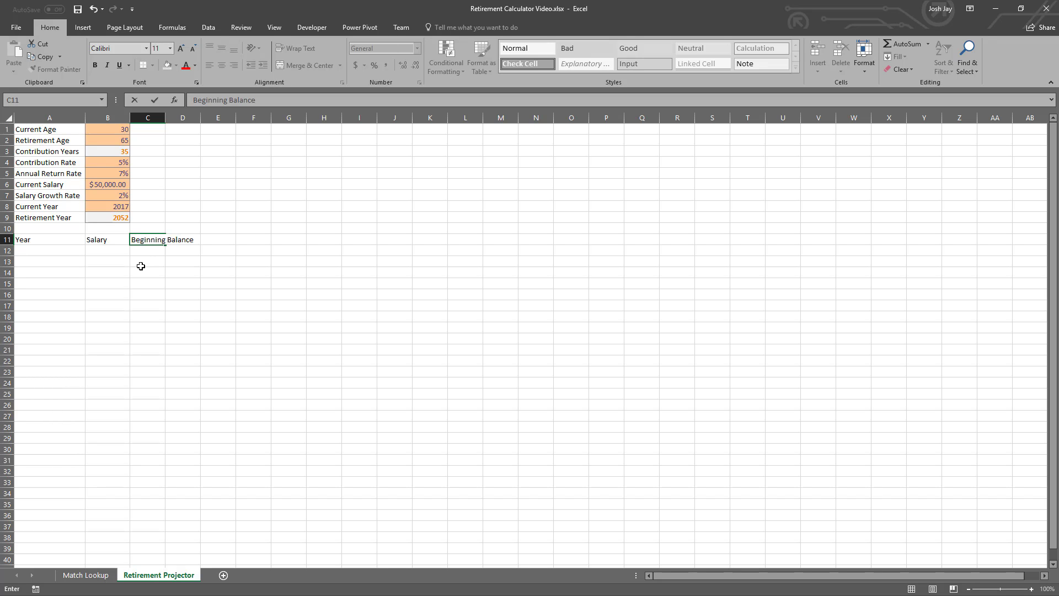
pyautogui.press('Tab')
# - Enter the column headers My Contribution, Company Contribution, Change in Value and Ending Balance in D11:G11
pyautogui.write('My')
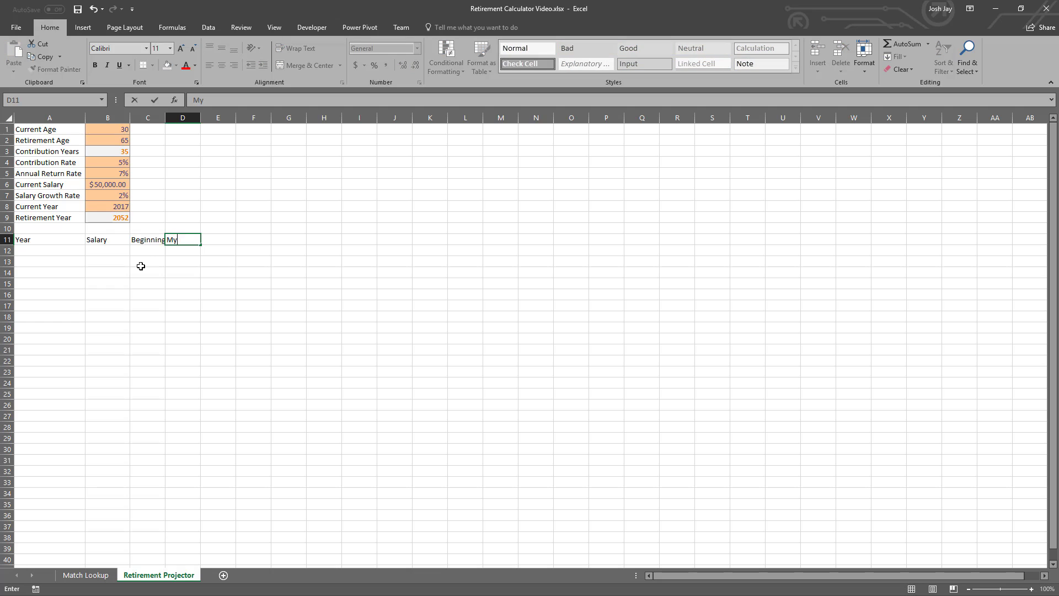
pyautogui.write(' Contribution')
pyautogui.press('Tab')
pyautogui.write('Comp')
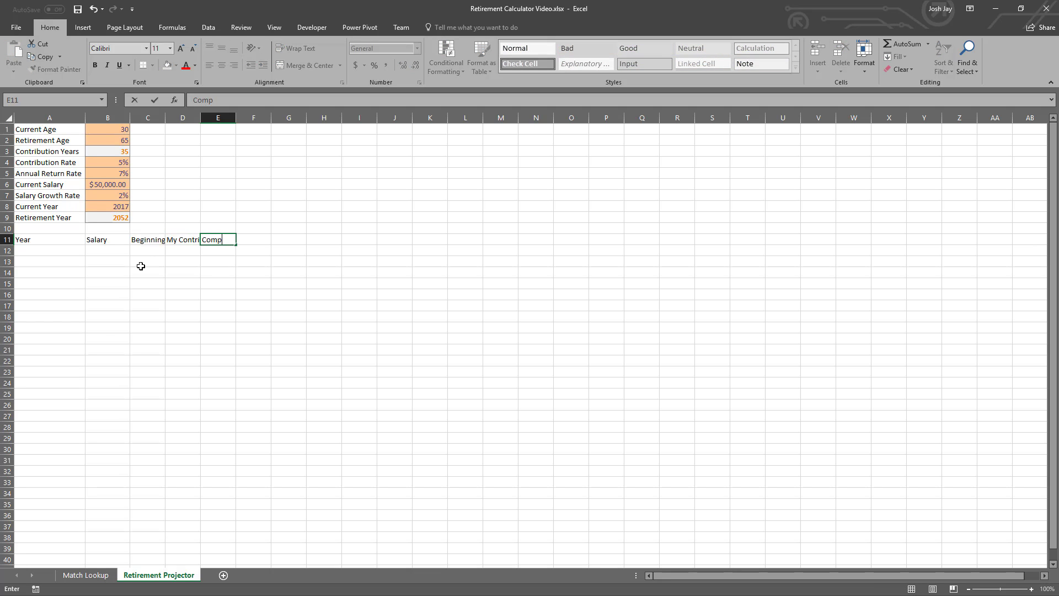
pyautogui.write('any Contribution')
pyautogui.press('Tab')
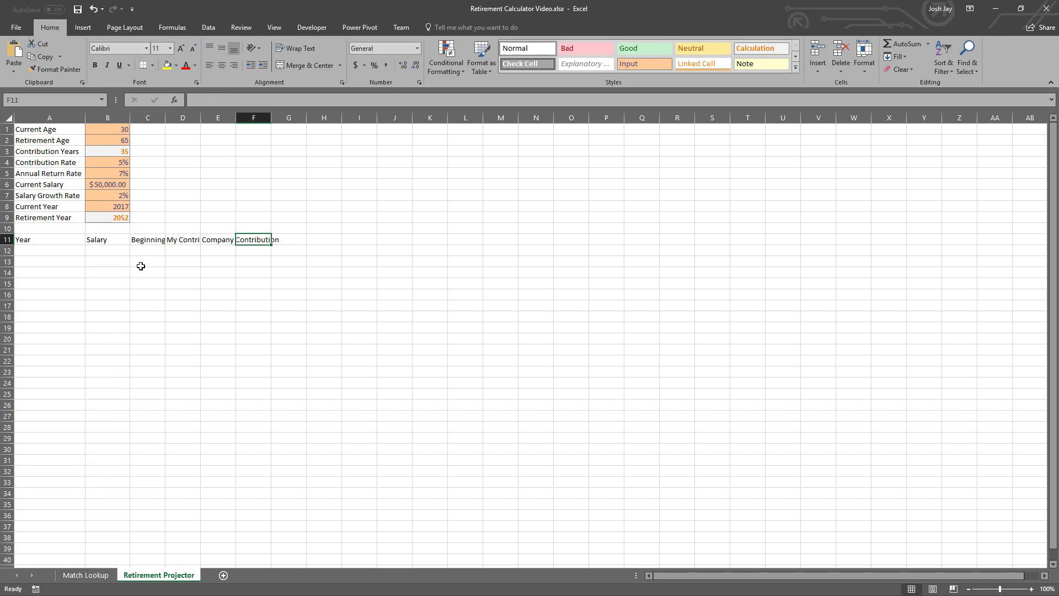
pyautogui.write('Chan')
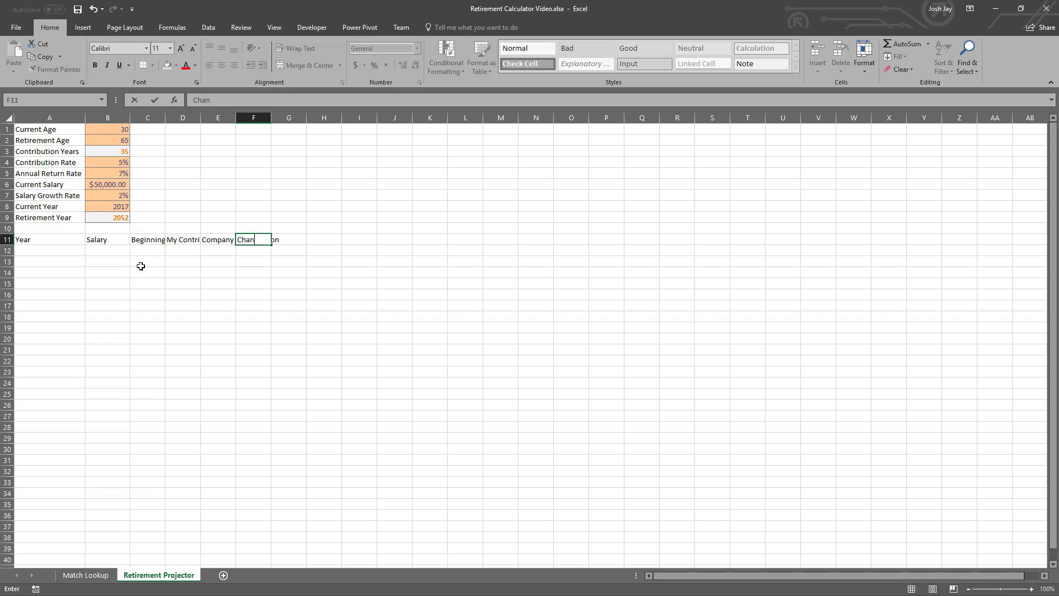
pyautogui.write('ge in Value')
pyautogui.press('Tab')
pyautogui.write('Ending Balanc')
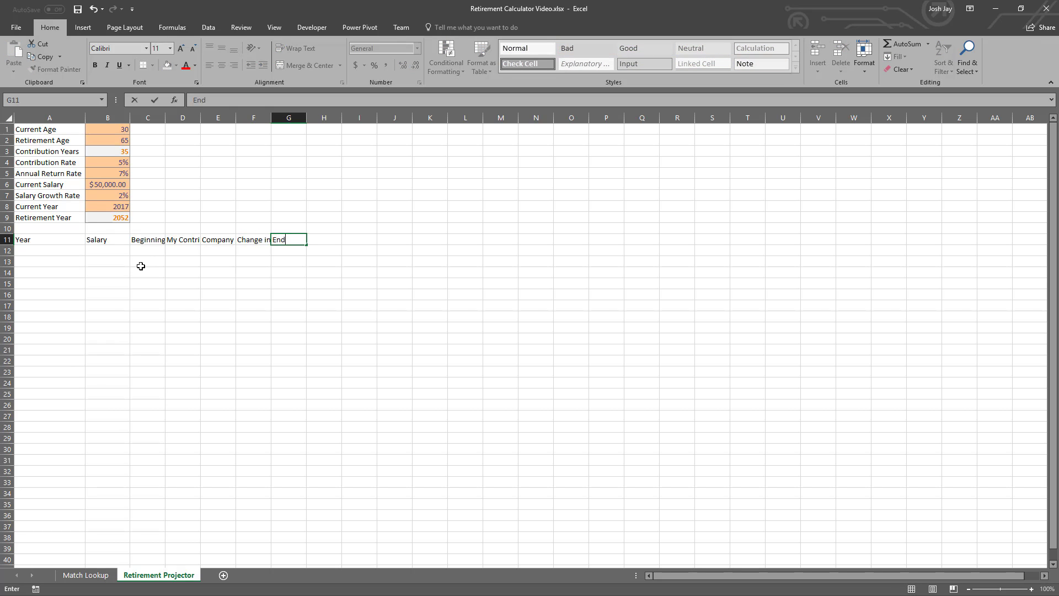
pyautogui.press('Return')
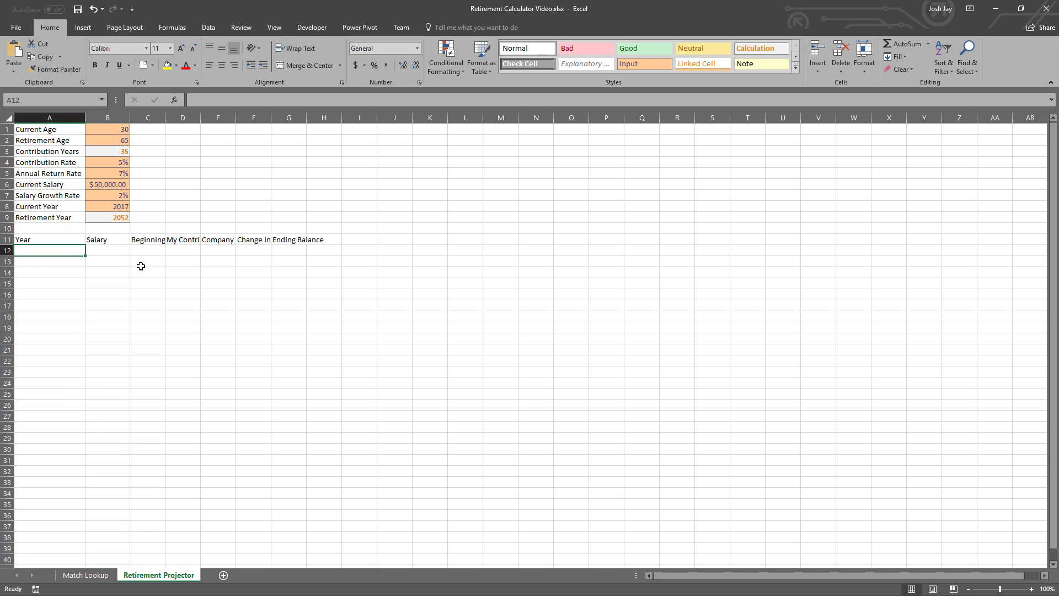
# - Convert the header range A11:G11 into a table that has headers
pyautogui.hotkey('ctrl', 't')
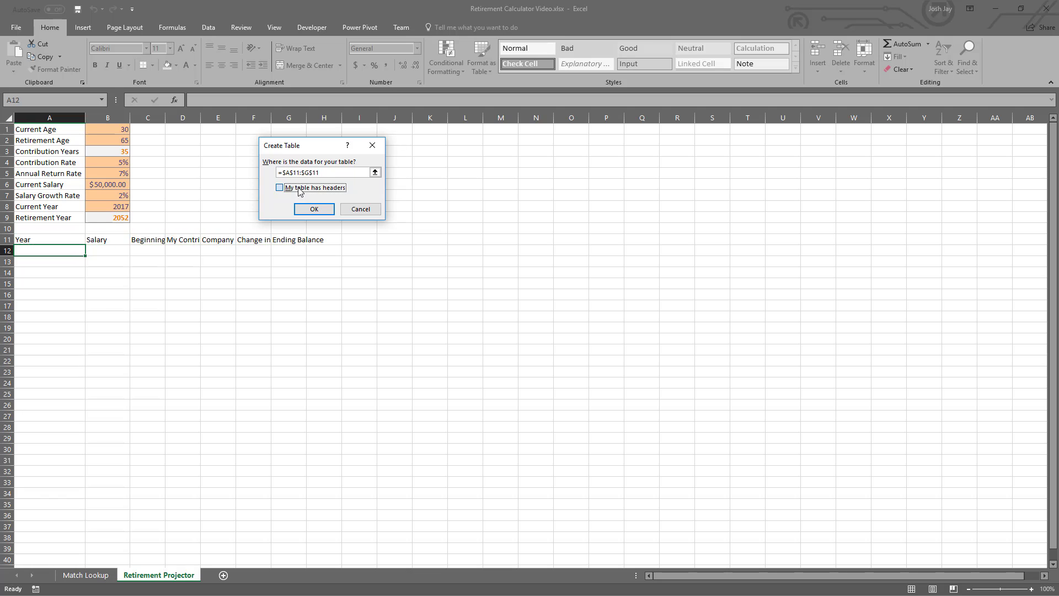
pyautogui.click(280, 187)
pyautogui.click(314, 209)
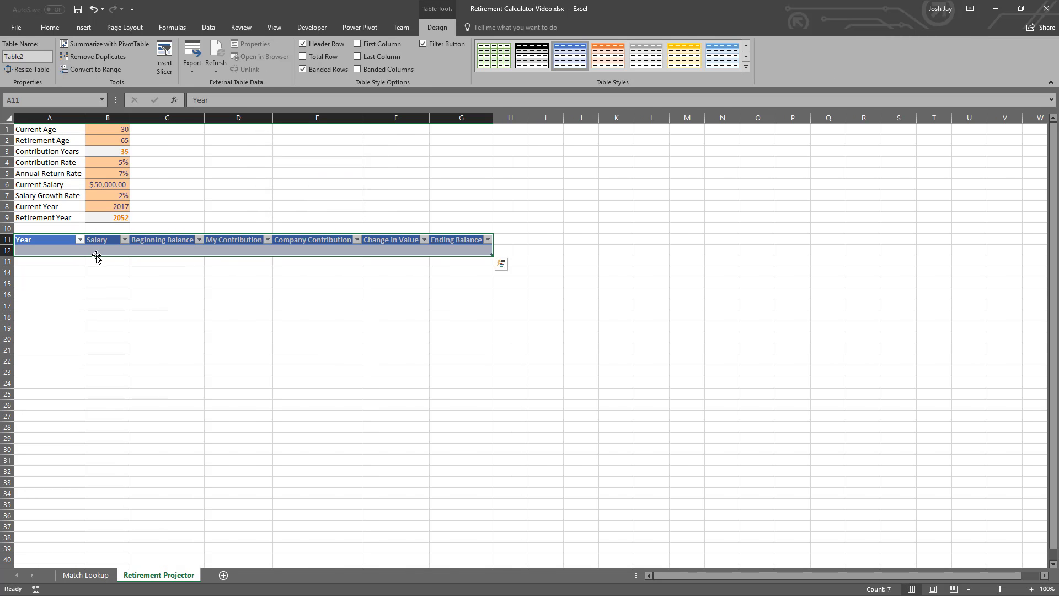
# - Name the new table tblRetirementProjector
pyautogui.click(38, 57)
pyautogui.write('tblRetirementPr')
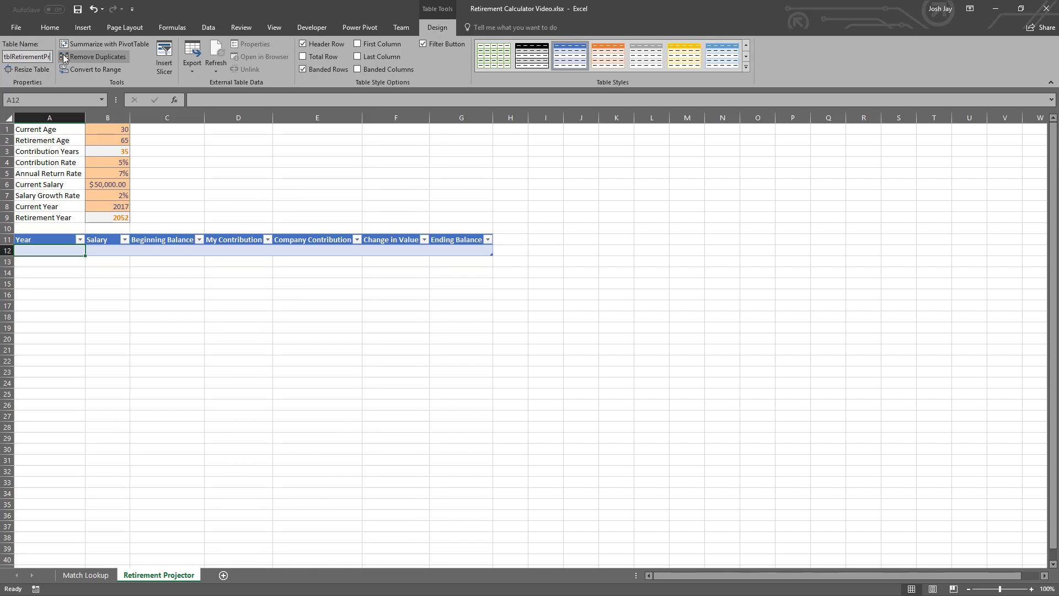
pyautogui.write('ojecto')
pyautogui.write('r')
pyautogui.press('Return')
pyautogui.press('Down')
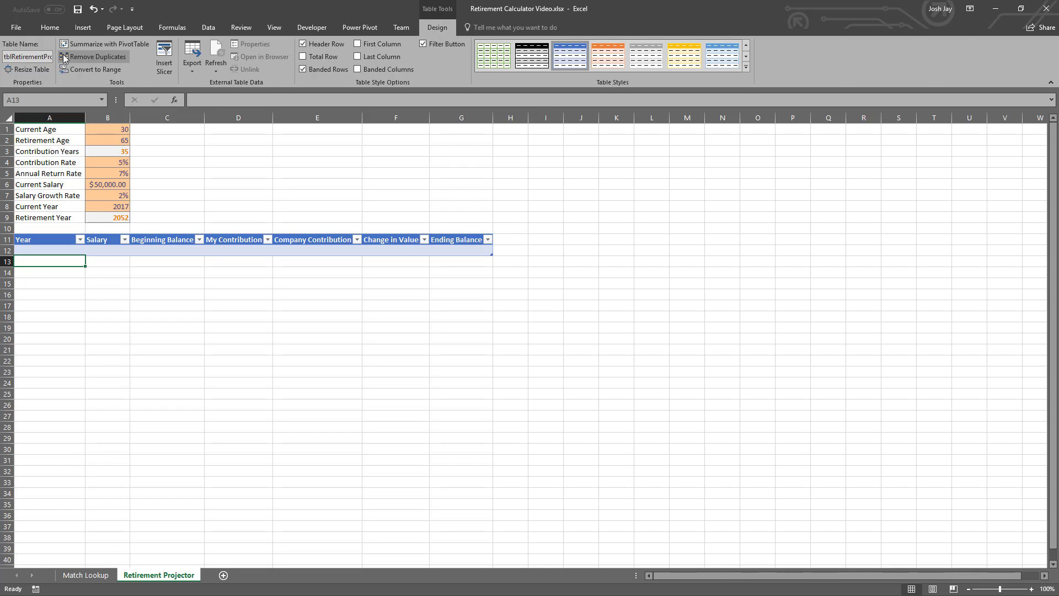
pyautogui.press('Up')
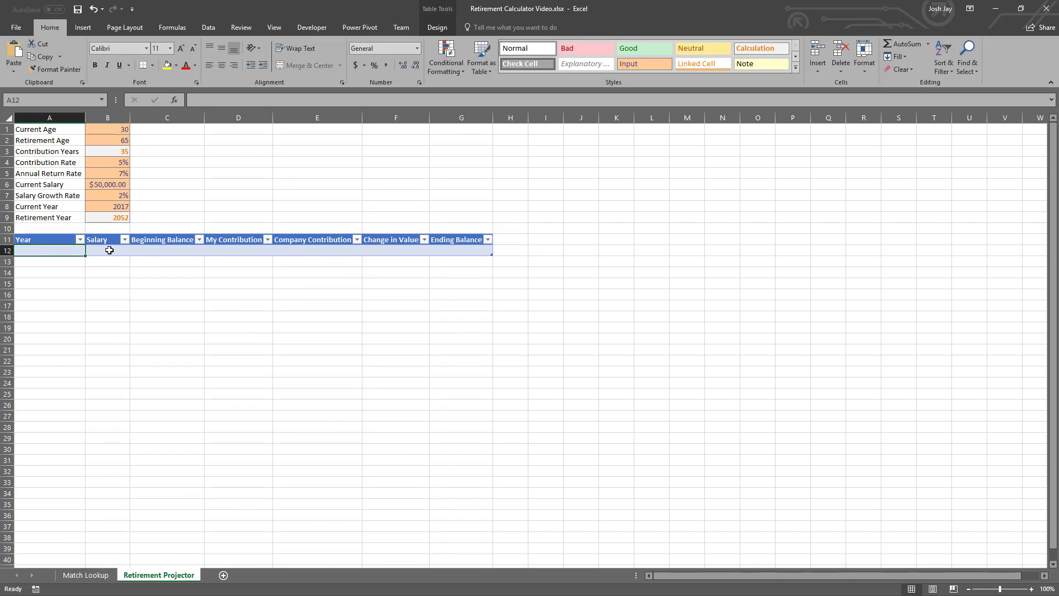
# - Extend the retirement projector table down to row 72
pyautogui.click(152, 250)
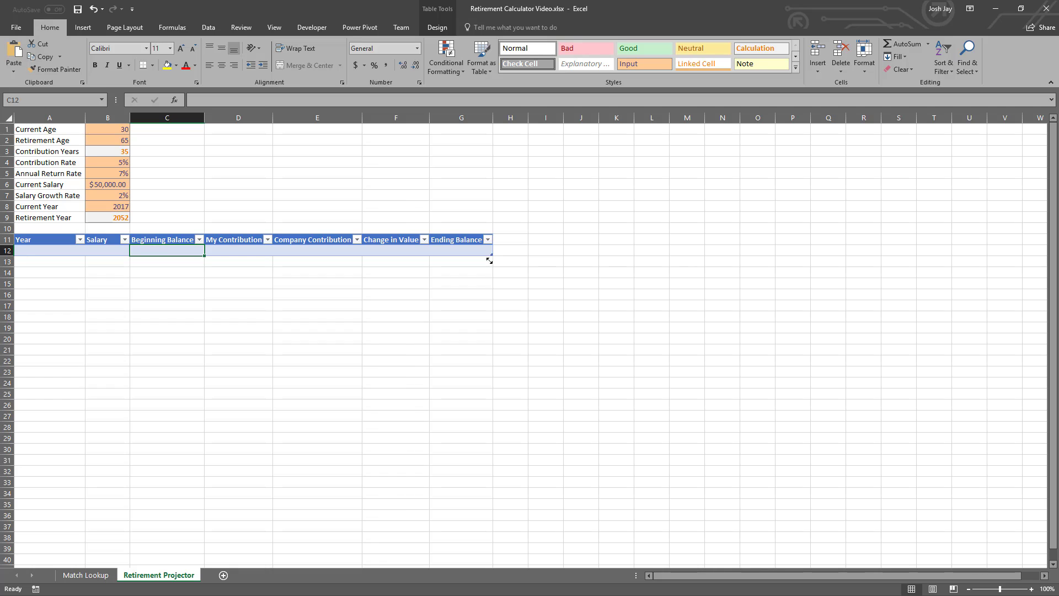
pyautogui.moveTo(489, 260); pyautogui.dragTo(441, 271)
pyautogui.scroll(19, 198, 300)
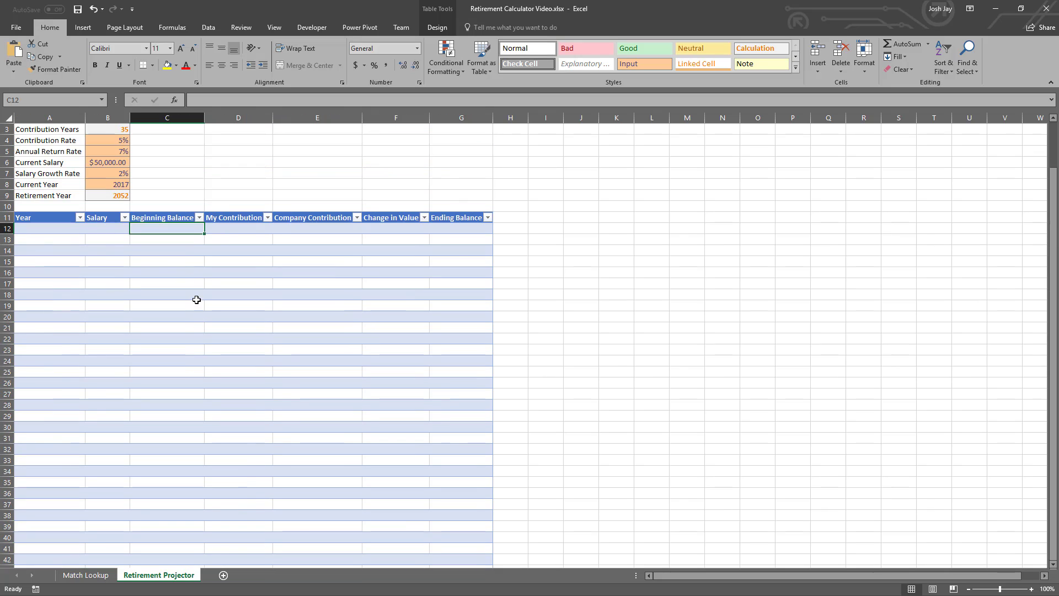
# - Extend the retirement projector table down to row 76 so that it holds 65 yearly rows
pyautogui.click(49, 230)
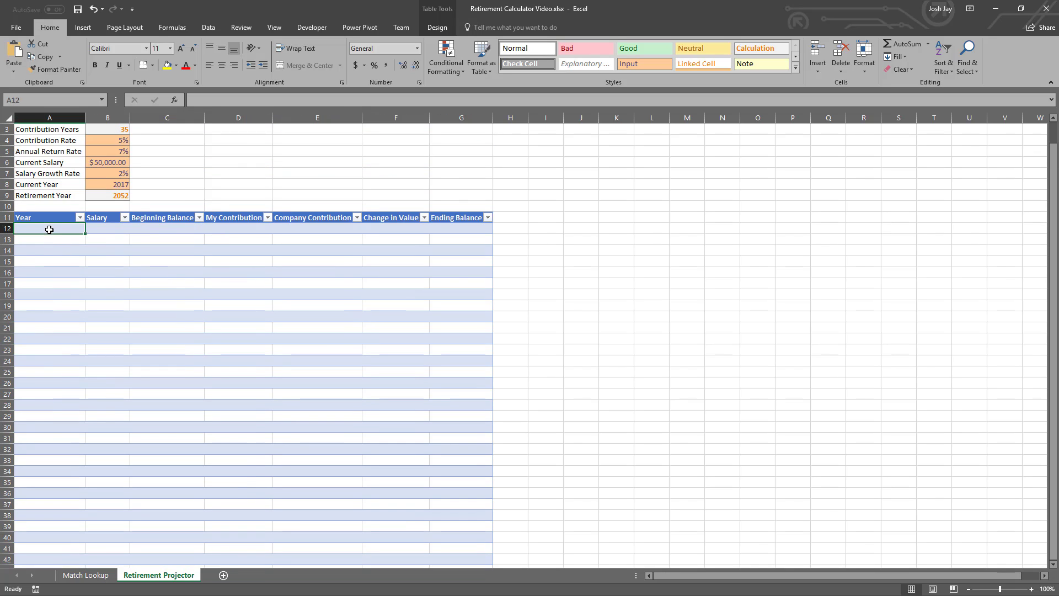
pyautogui.scroll(-6, 53, 274)
pyautogui.scroll(-9, 53, 274)
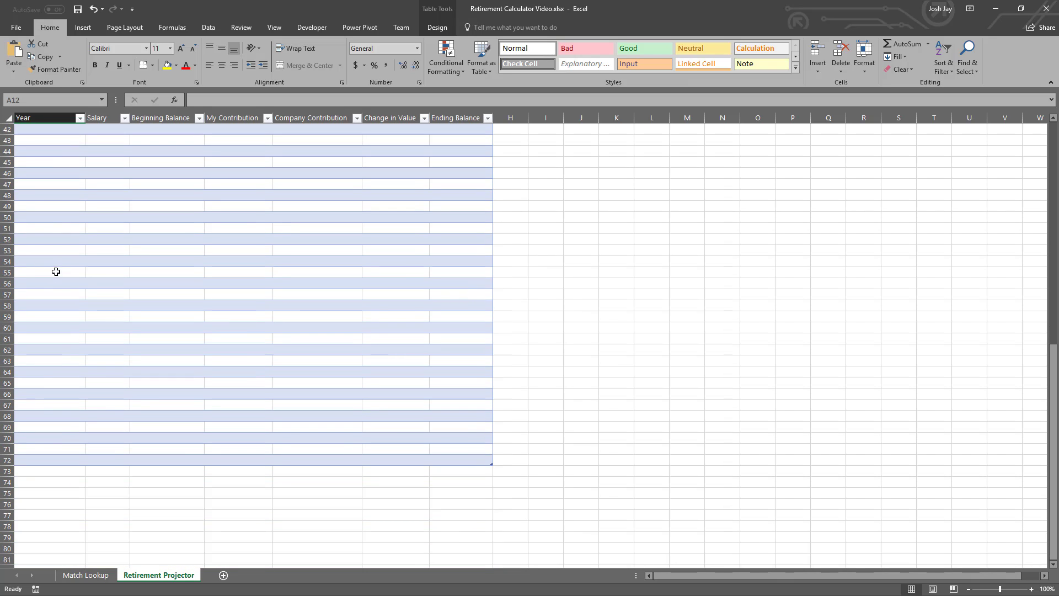
pyautogui.keyDown('shift'); pyautogui.click(48, 395); pyautogui.keyUp('shift')
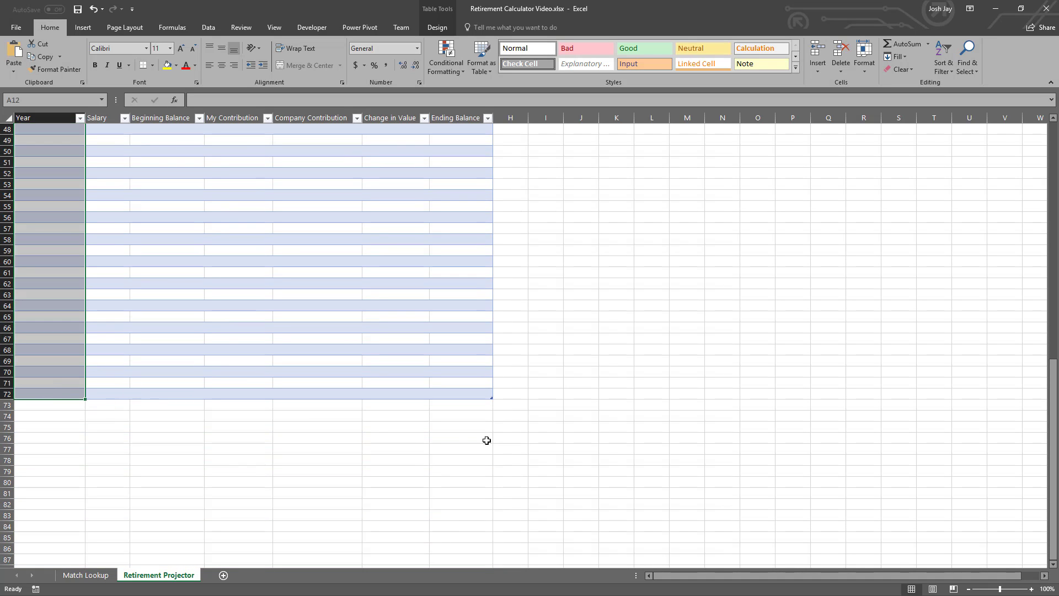
pyautogui.moveTo(490, 397); pyautogui.dragTo(491, 440)
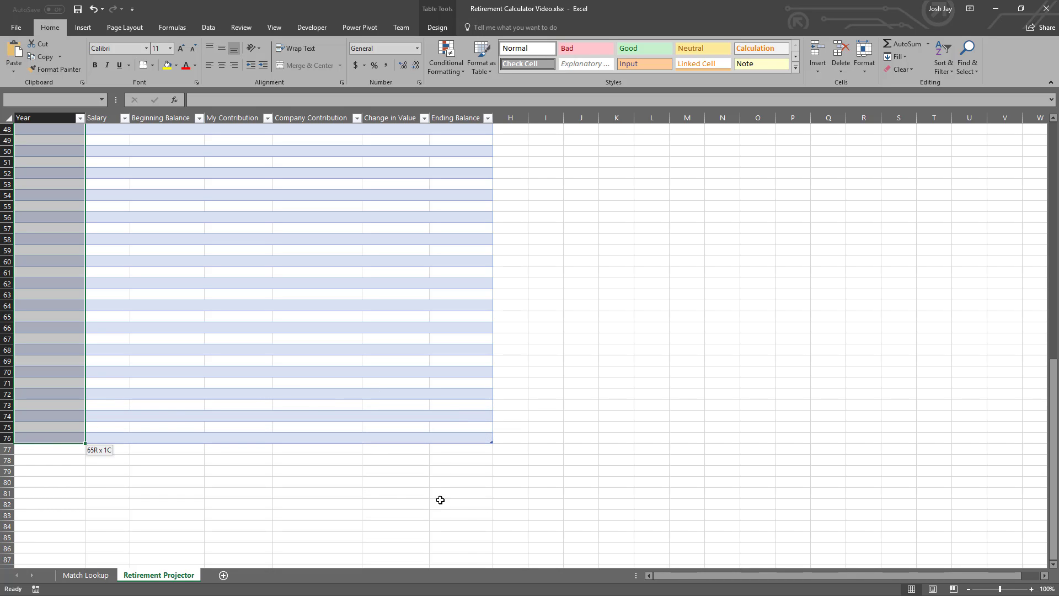
pyautogui.scroll(10, 164, 367)
pyautogui.scroll(6, 164, 367)
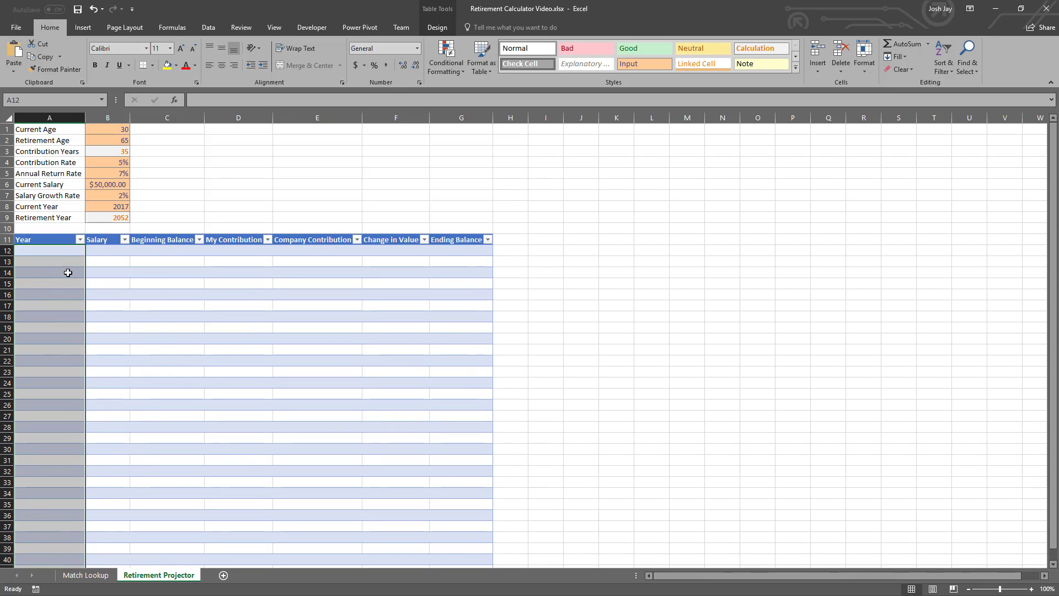
# - Enter =ROW()-ROW(tblRetirementProjector) in A12, the first cell of the Year column
pyautogui.click(59, 252)
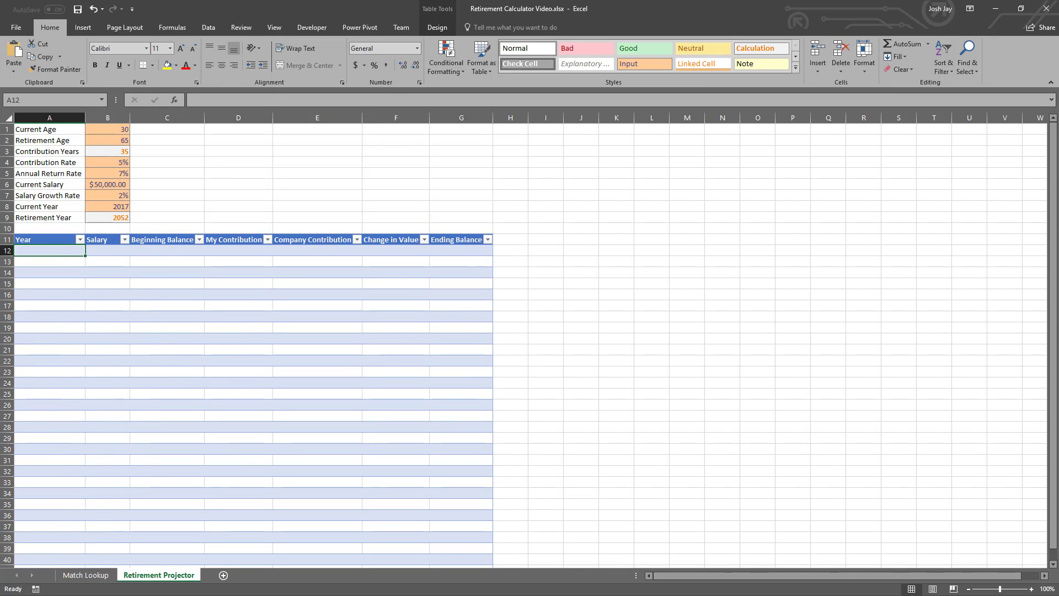
pyautogui.hotkey('alt', 'Tab')
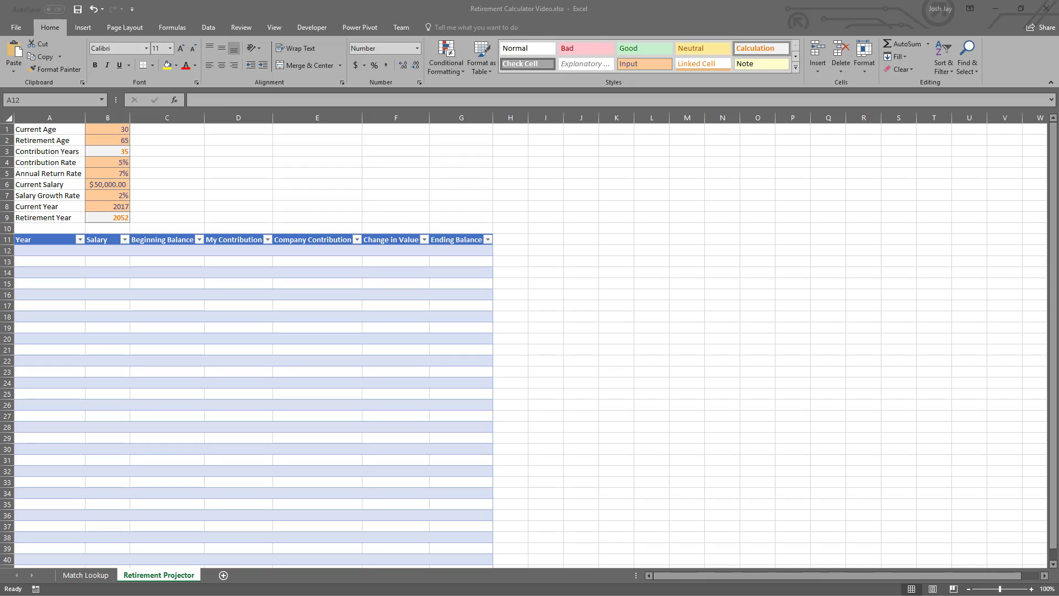
pyautogui.click(42, 252)
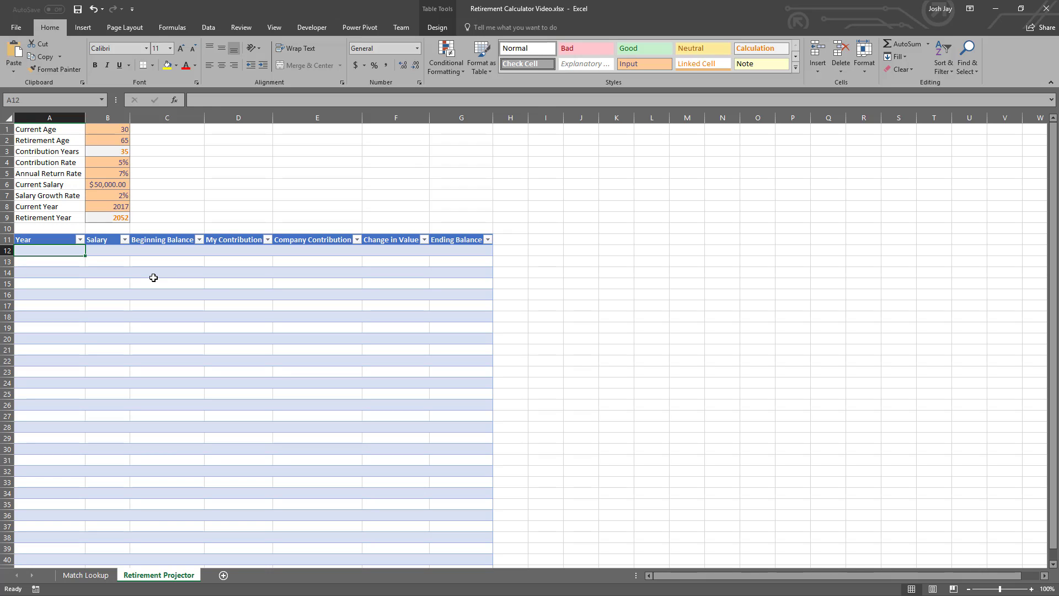
pyautogui.write('=ROW(')
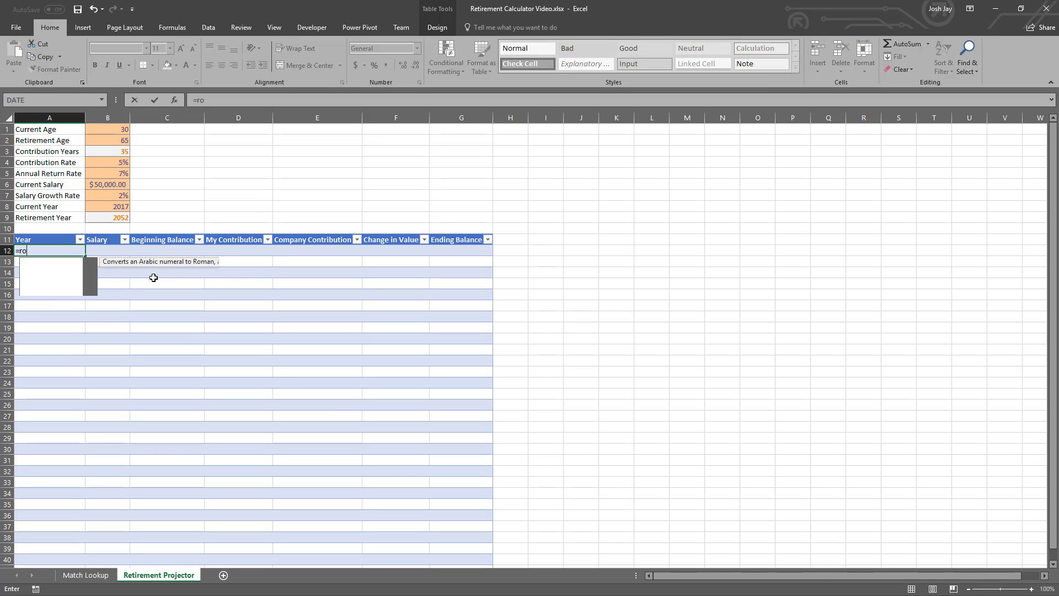
pyautogui.write(')')
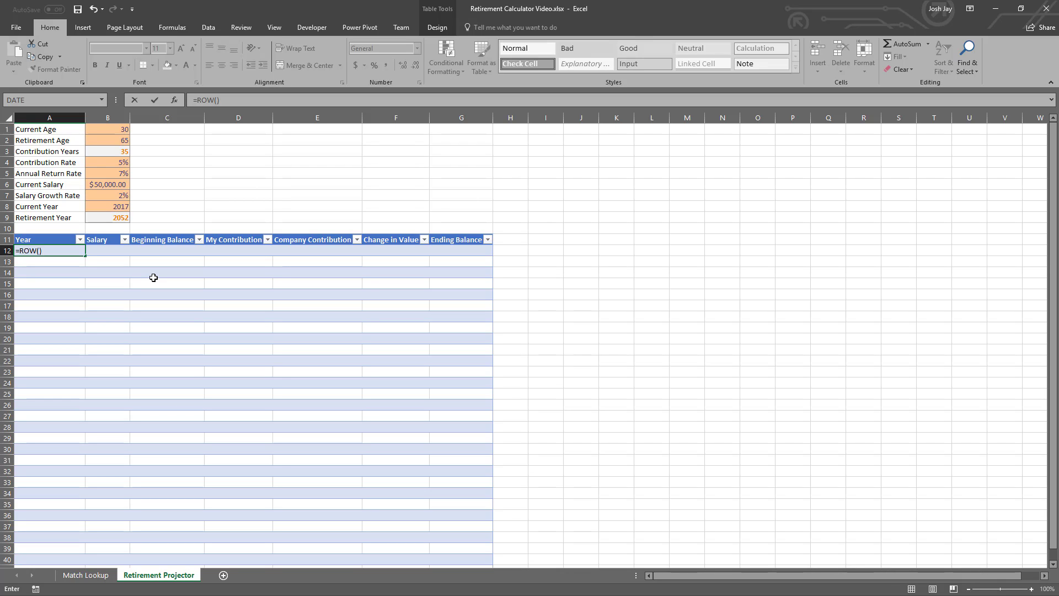
pyautogui.write('-row')
pyautogui.press('Tab')
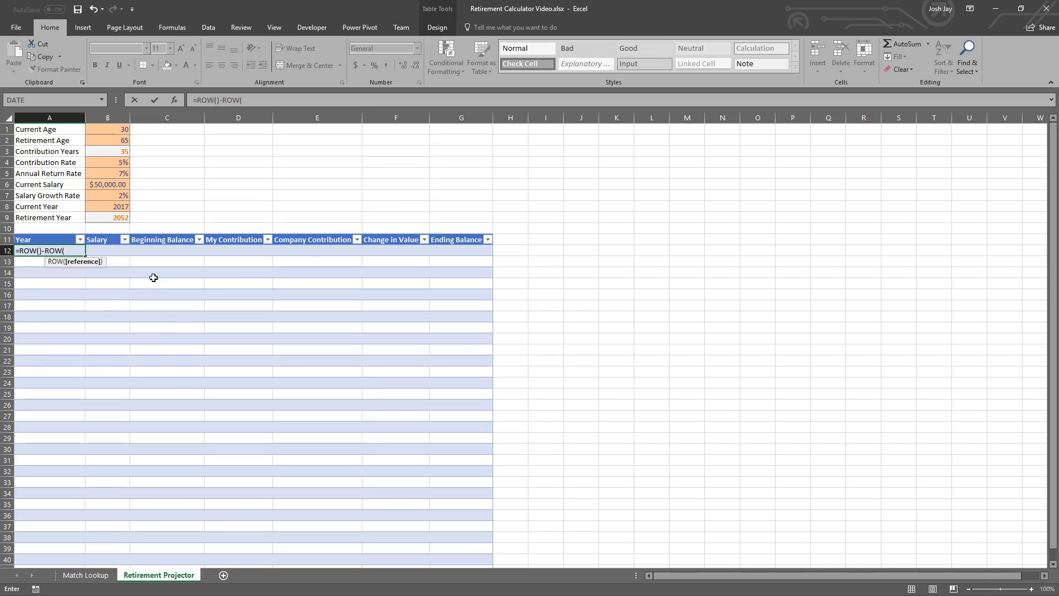
pyautogui.write('tbl')
pyautogui.press('Down')
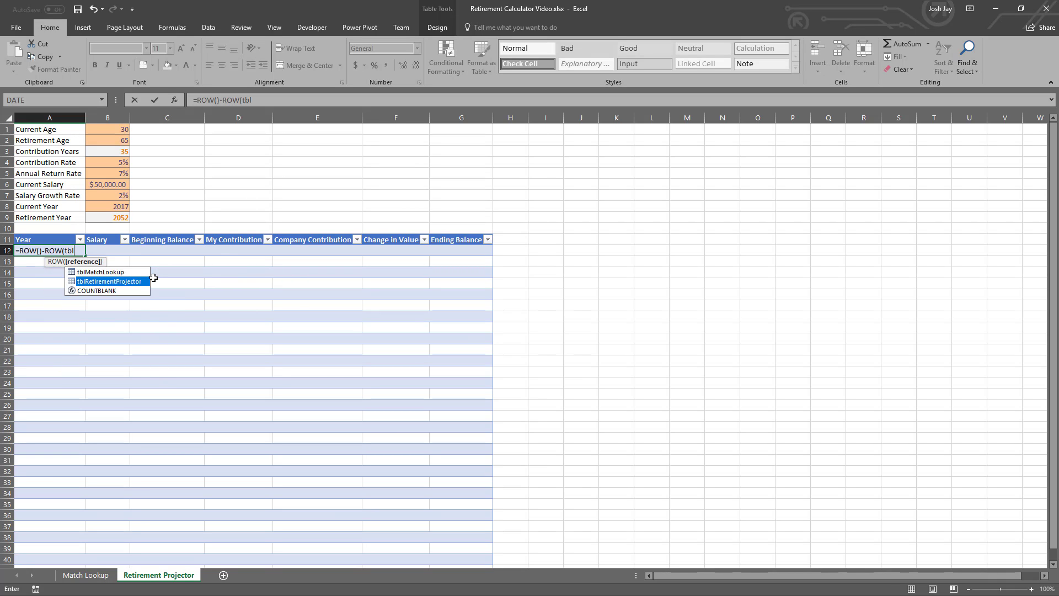
pyautogui.press('Tab')
pyautogui.write(')')
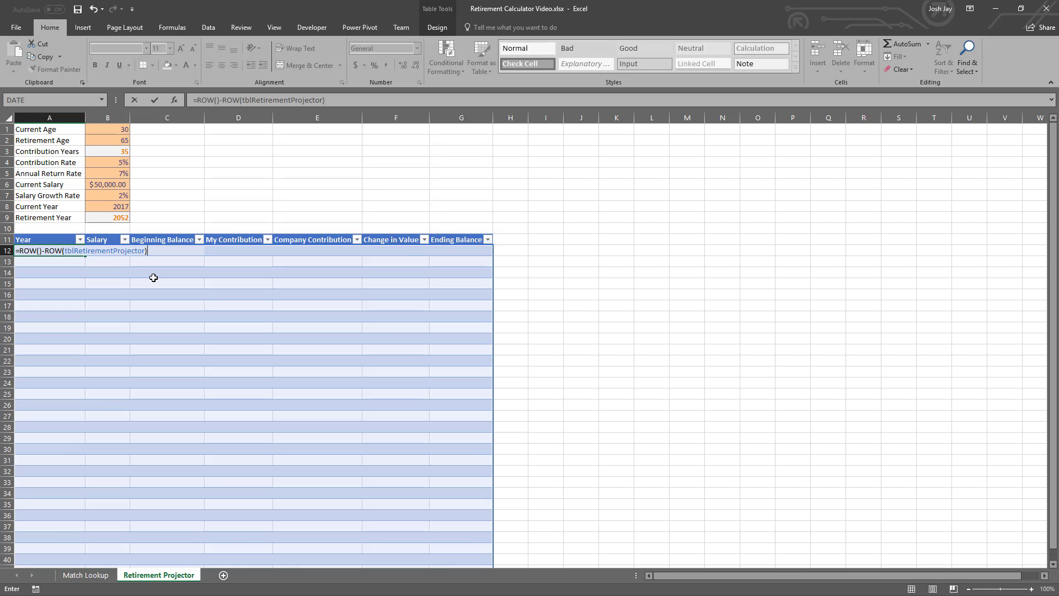
pyautogui.press('Return')
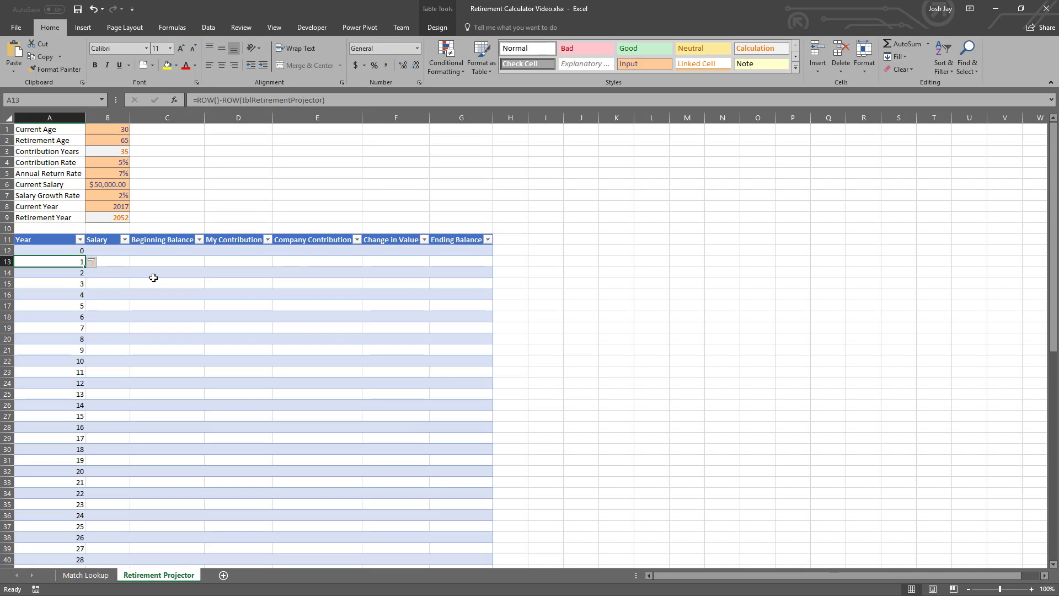
# - Add Current_Year+ to the start of the Year formula so it reads =Current_Year+ROW()-ROW(tblRetirementProjector)
pyautogui.press('Up')
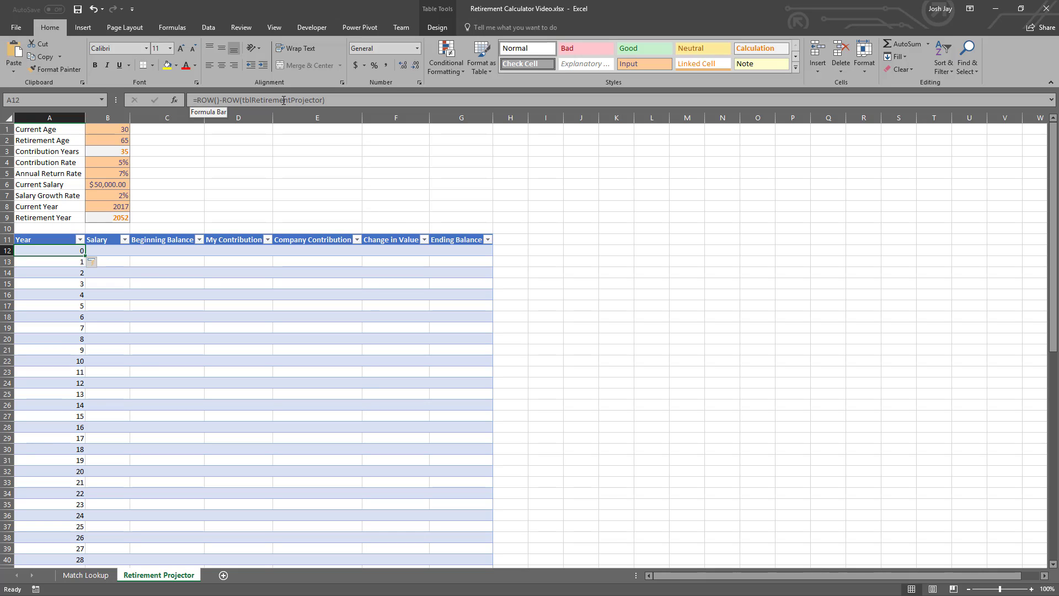
pyautogui.click(197, 101)
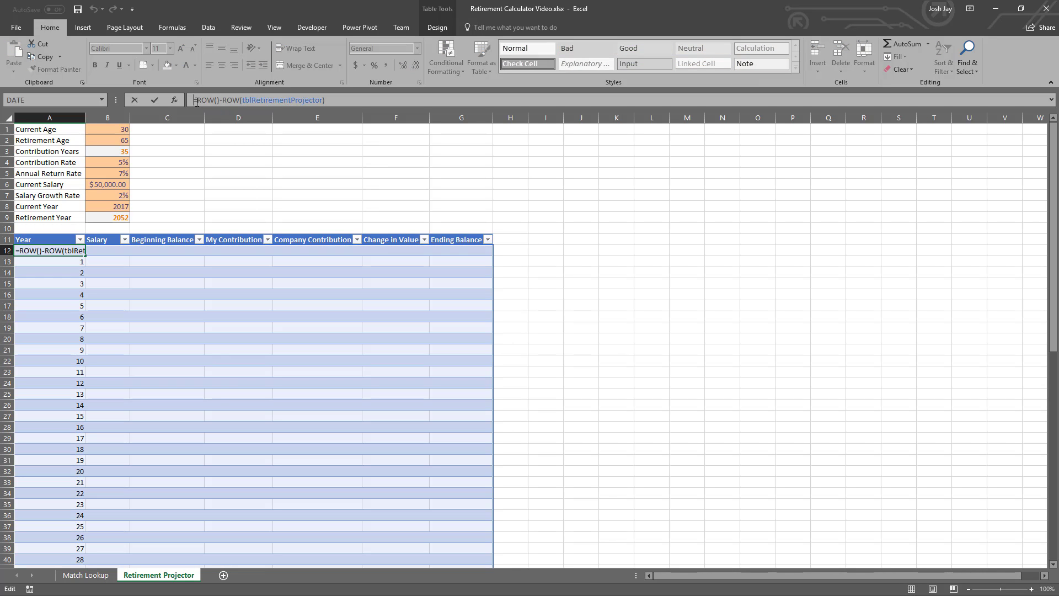
pyautogui.click(109, 206)
pyautogui.write('+')
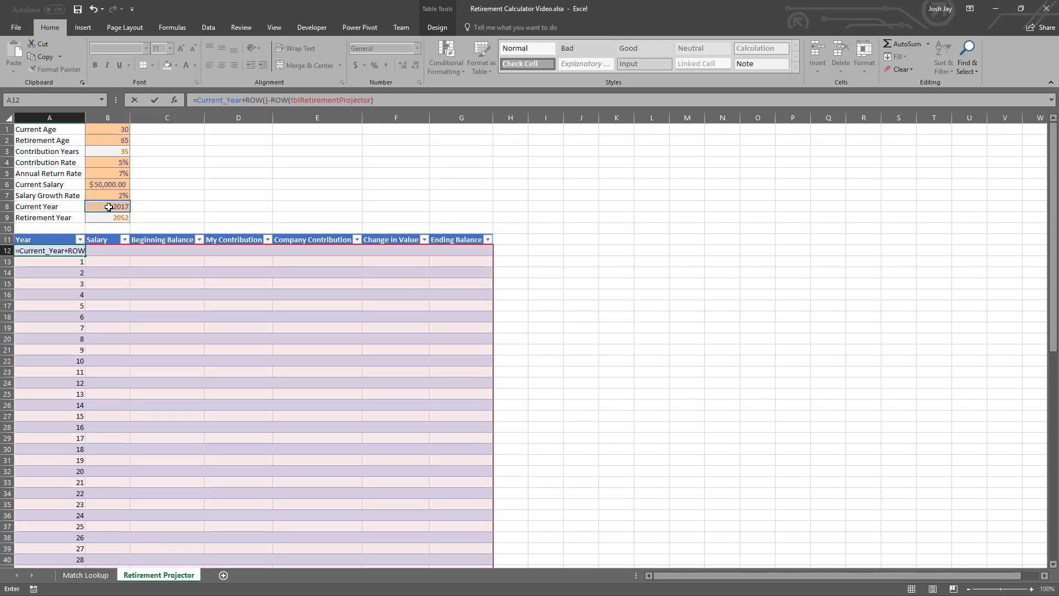
pyautogui.write('ROW()-ROW(tblRetirementProjector)')
pyautogui.press('Return')
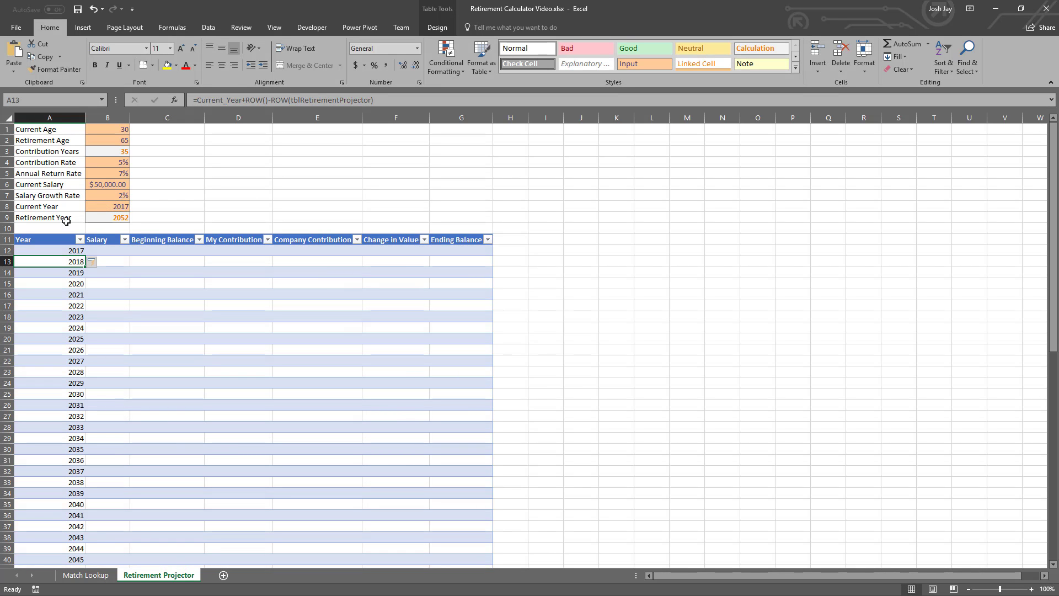
# - Examine the calculated years from the first table row down to the last one in row 76
pyautogui.click(62, 249)
pyautogui.click(64, 262)
pyautogui.scroll(-6, 81, 353)
pyautogui.scroll(-7, 81, 353)
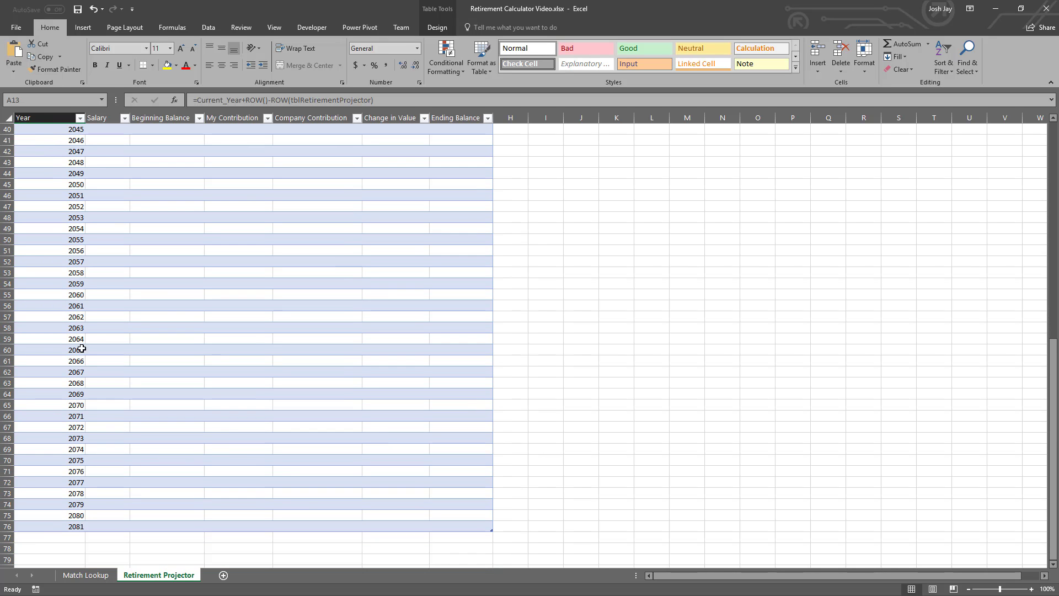
pyautogui.click(68, 527)
pyautogui.scroll(13, 102, 486)
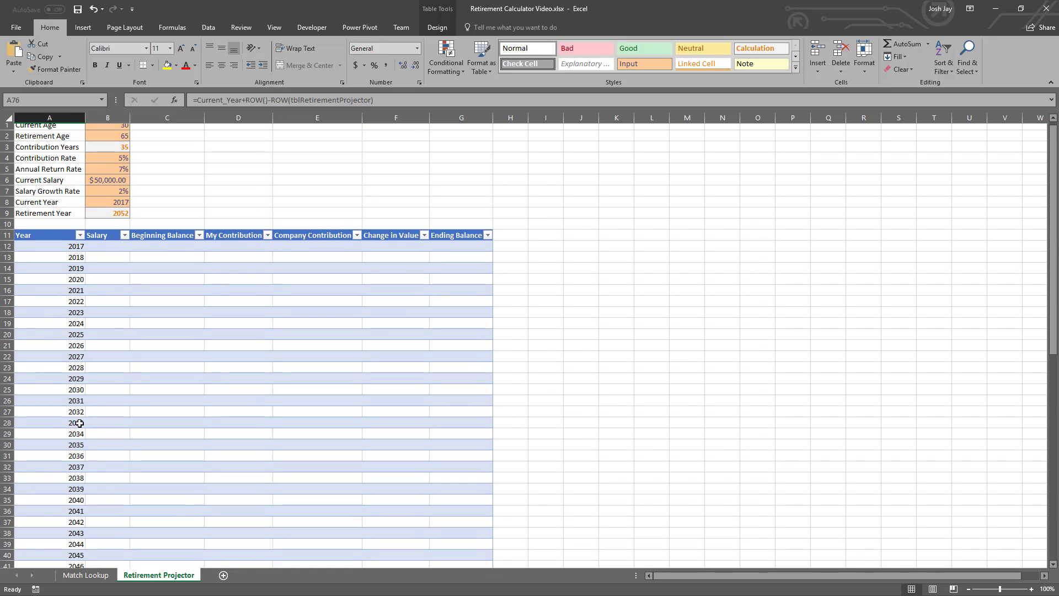
# - Wrap the A12 Year formula in an IF that returns the same year expression when it is <=Retirement_Year and "" otherwise
pyautogui.click(64, 255)
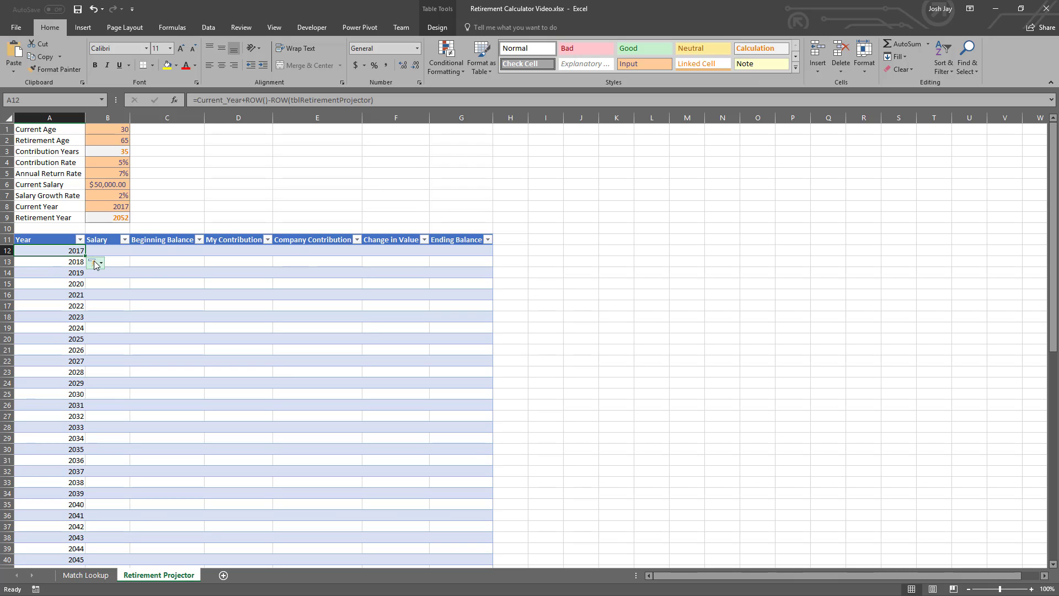
pyautogui.click(199, 100)
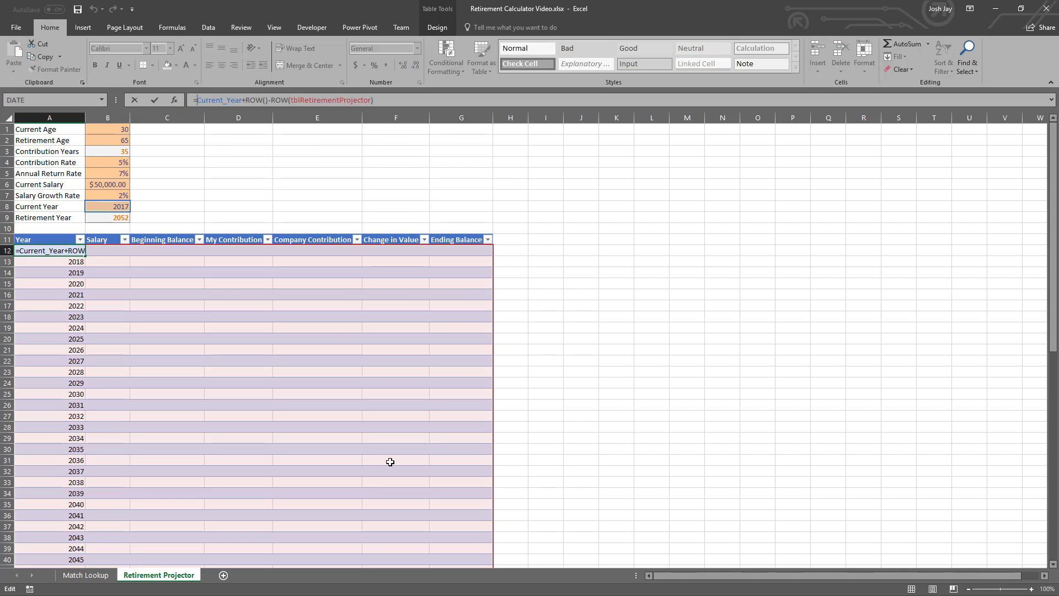
pyautogui.write('IF(')
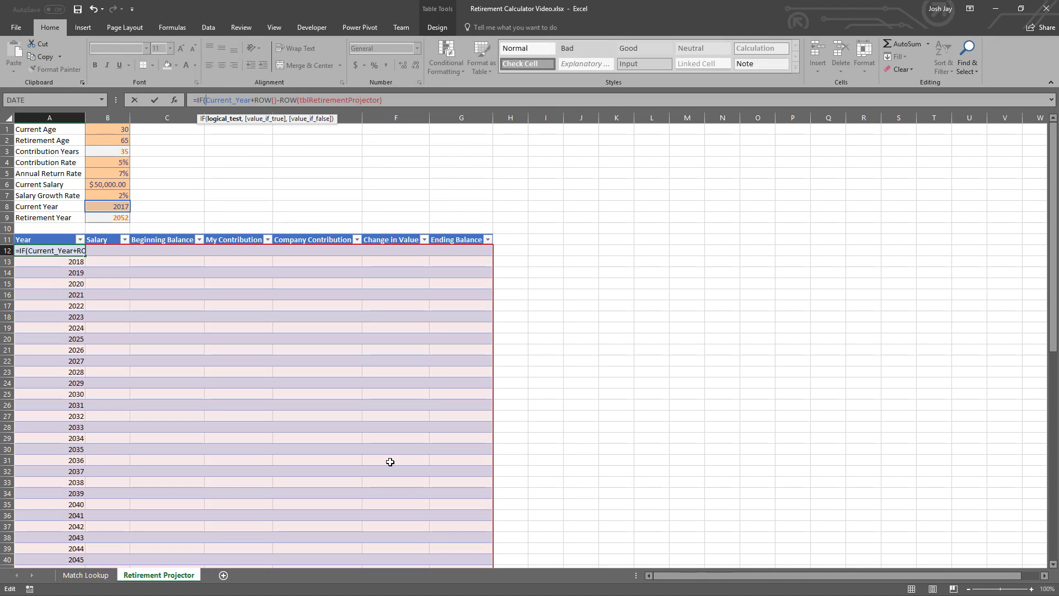
pyautogui.hotkey('shift', 'End')
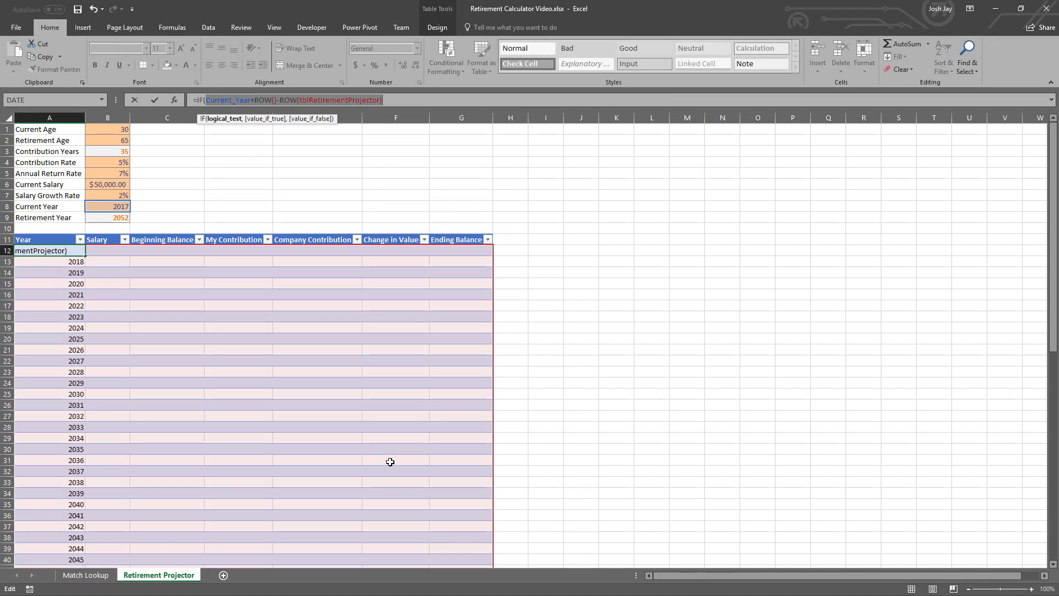
pyautogui.hotkey('ctrl', 'c')
pyautogui.press('End')
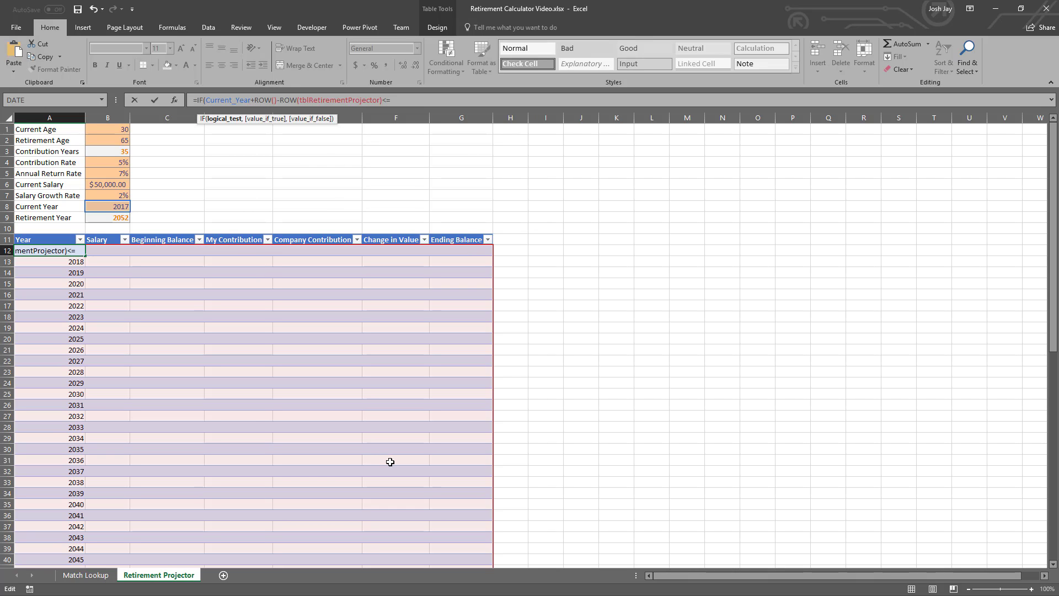
pyautogui.click(120, 217)
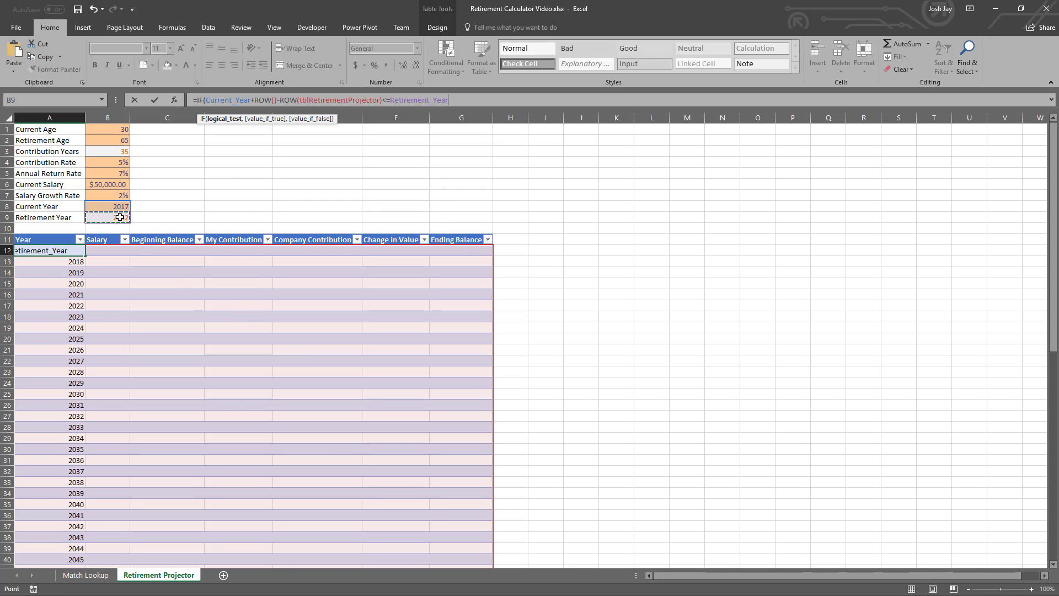
pyautogui.write(',')
pyautogui.hotkey('ctrl', 'v')
pyautogui.write(',')
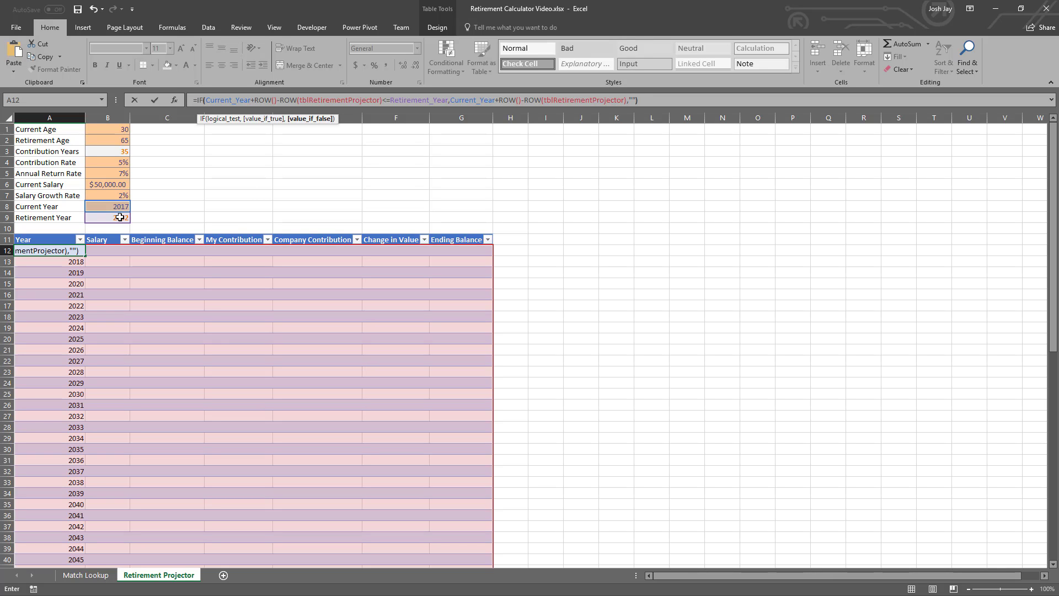
pyautogui.write('"")')
pyautogui.press('Return')
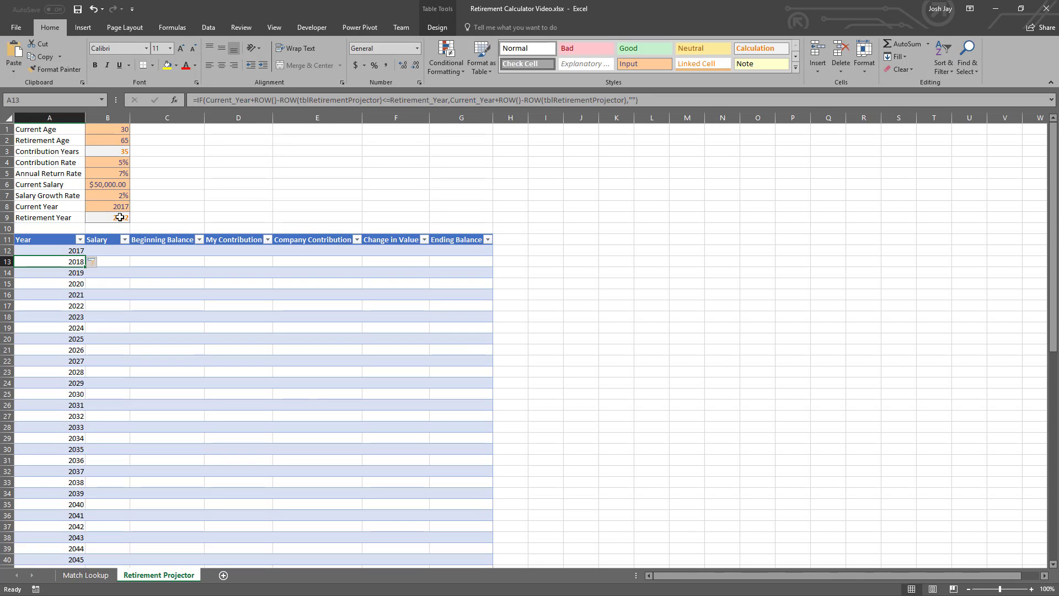
# - Check where the Year column stops against the retirement year, and go back to the first Salary cell, B12
pyautogui.hotkey('ctrl', 'Down')
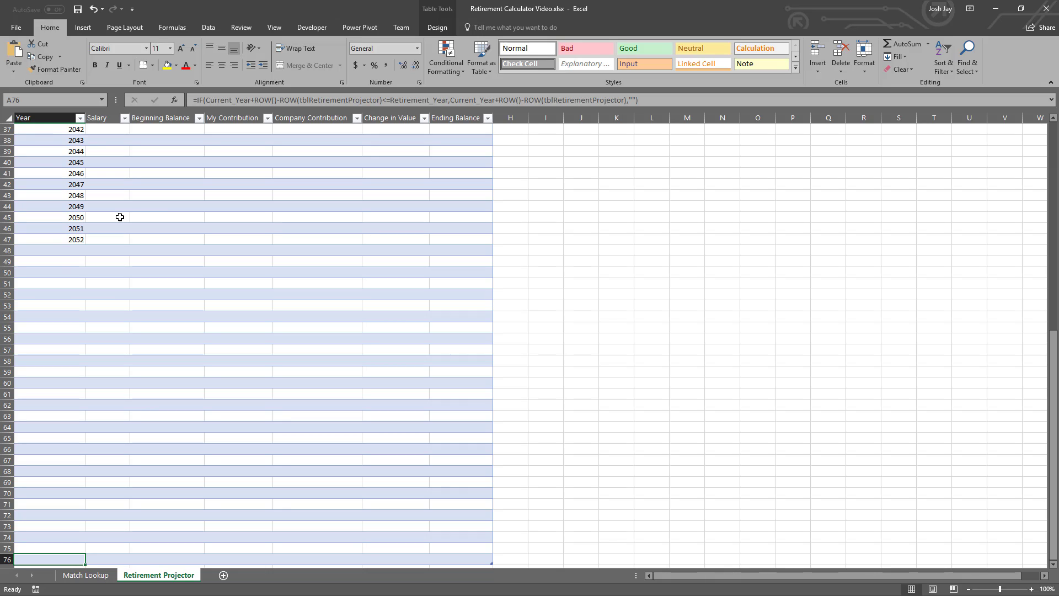
pyautogui.click(70, 241)
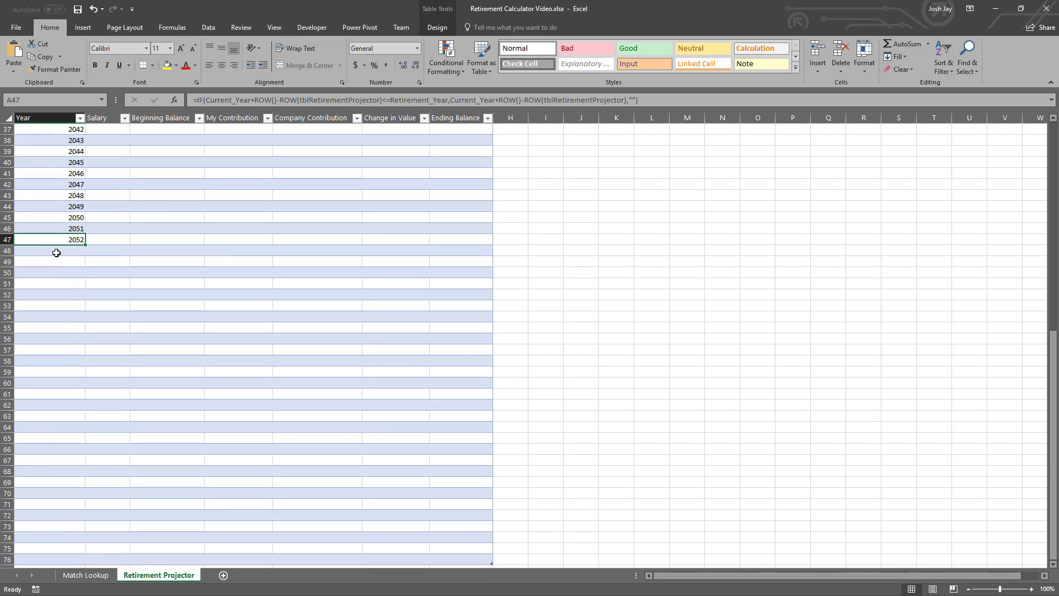
pyautogui.scroll(-1, 49, 454)
pyautogui.scroll(13, 50, 474)
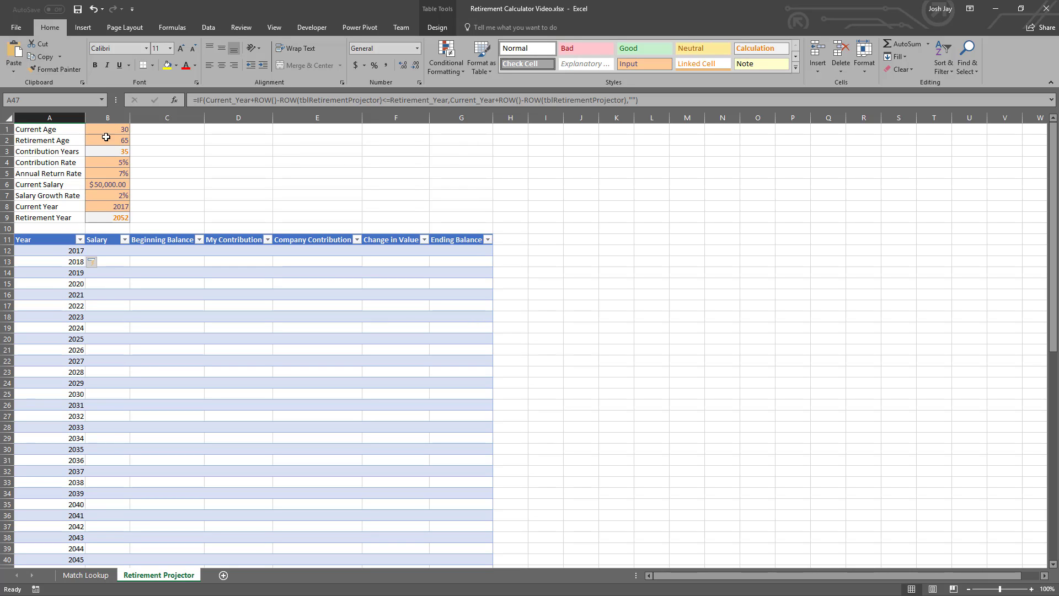
pyautogui.click(110, 250)
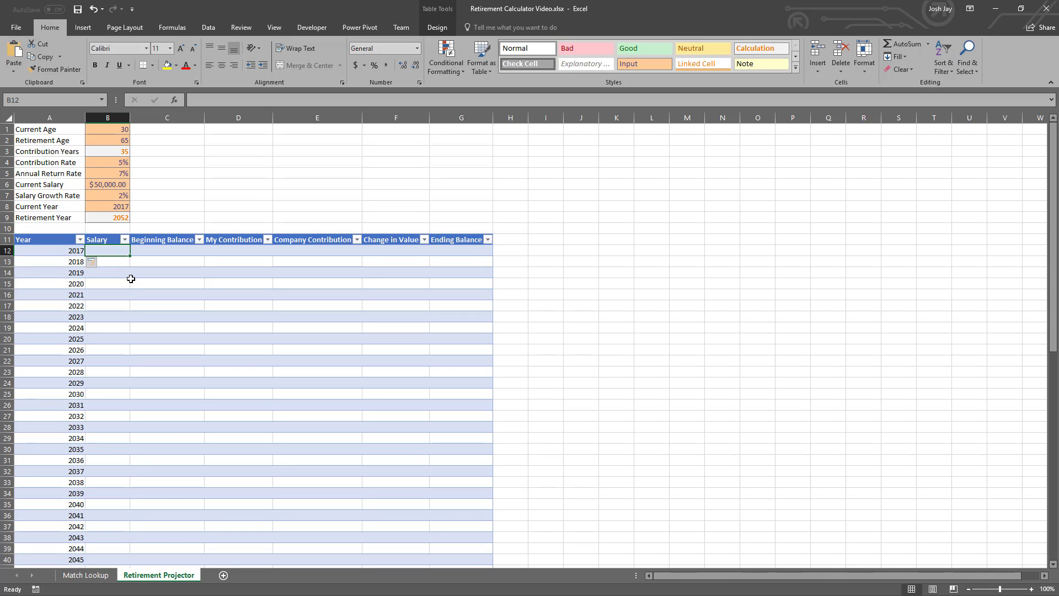
pyautogui.write('=')
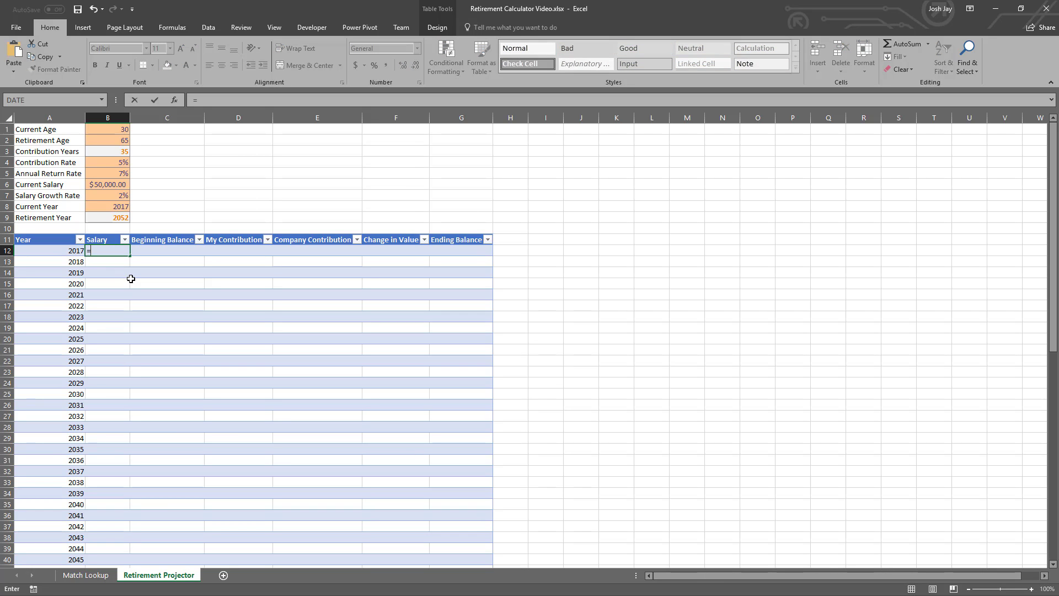
pyautogui.write('FV(')
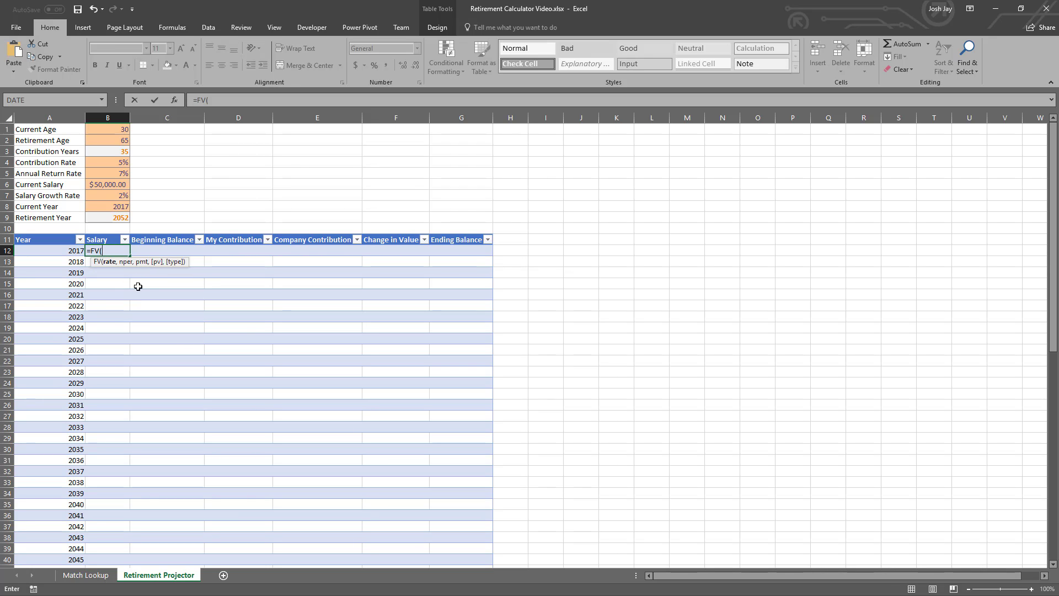
pyautogui.click(108, 196)
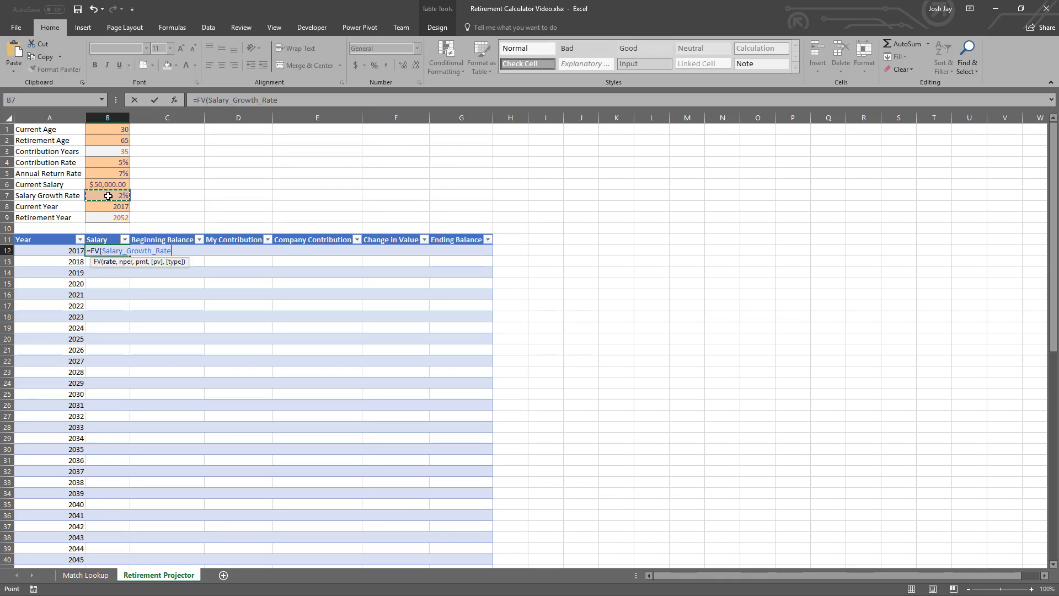
pyautogui.write(',')
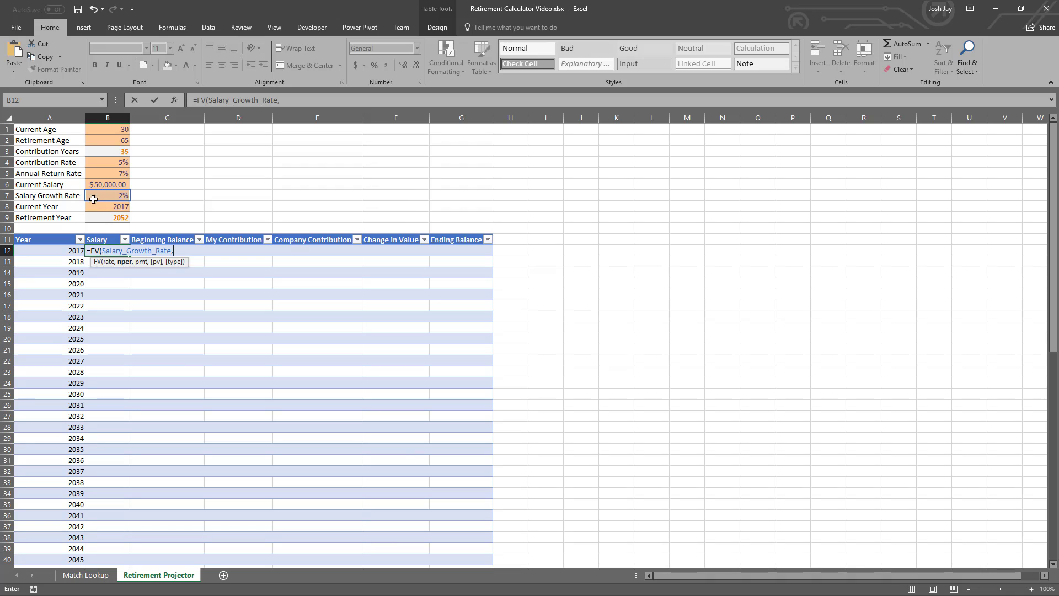
pyautogui.click(68, 251)
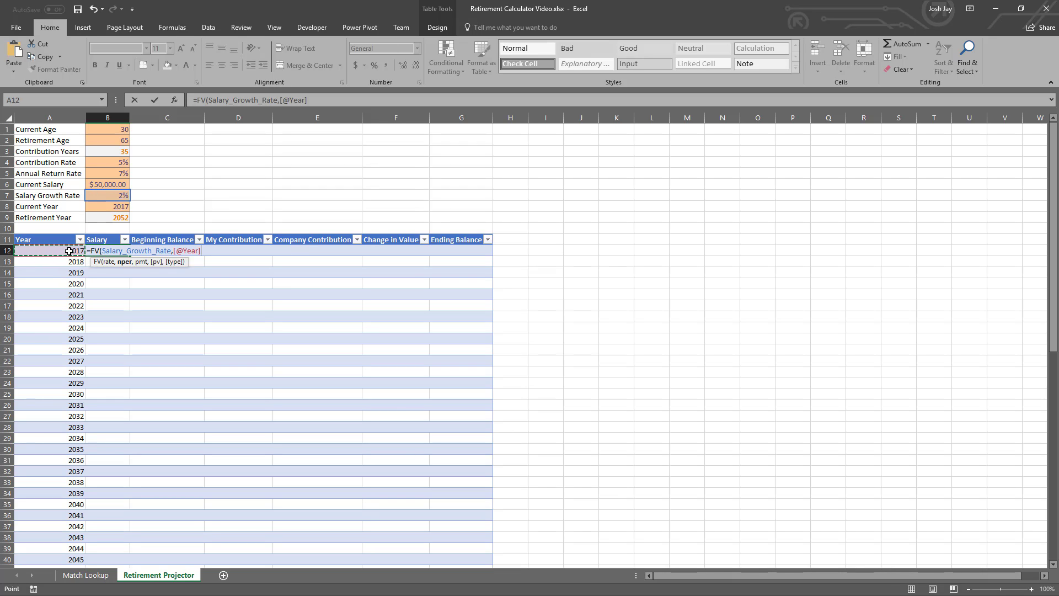
pyautogui.write('-')
pyautogui.click(106, 205)
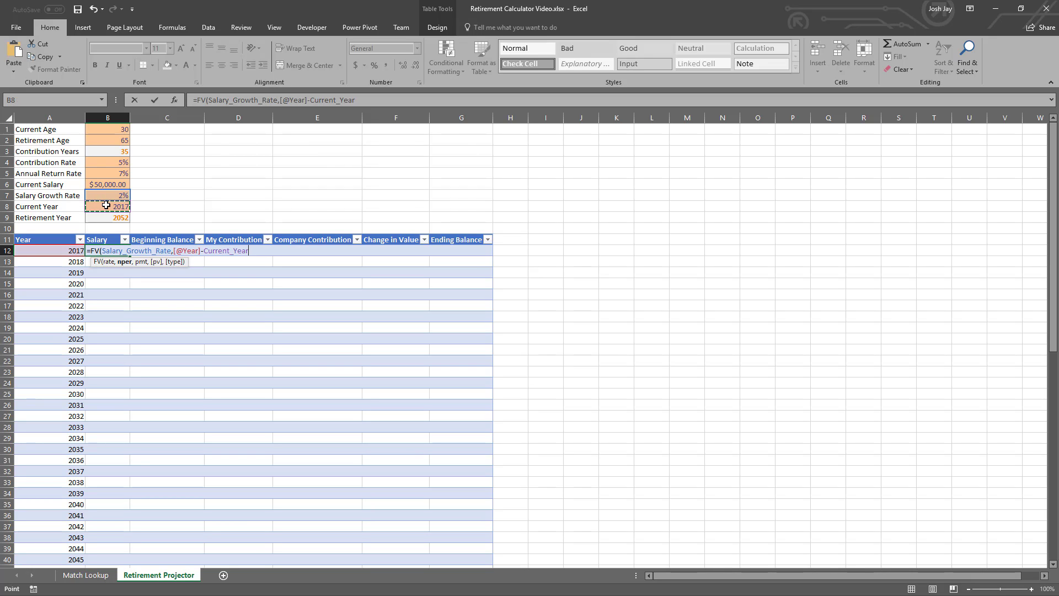
pyautogui.write(',0,')
pyautogui.click(104, 189)
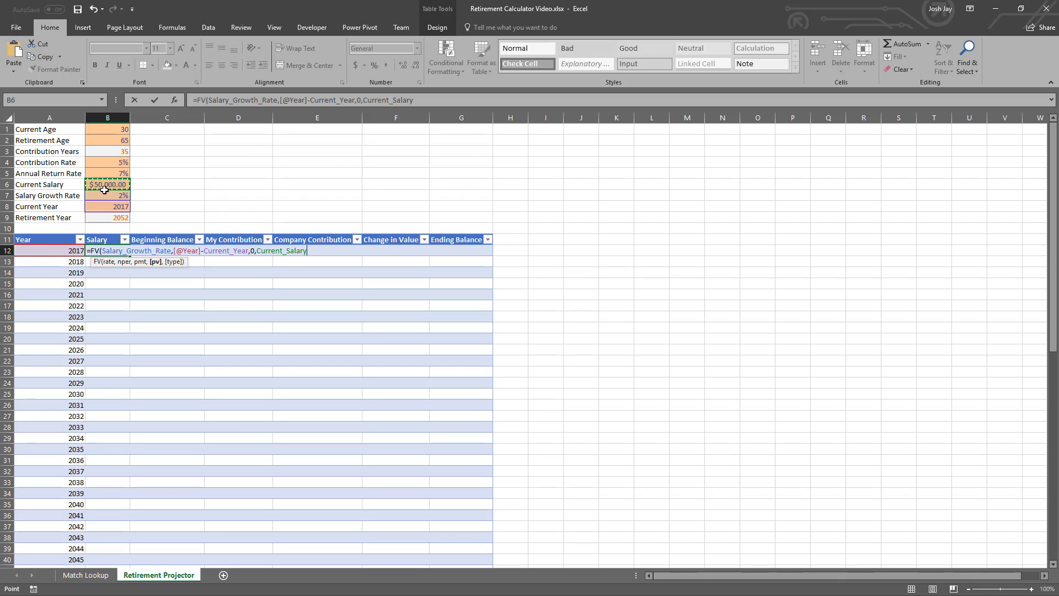
pyautogui.write(')')
pyautogui.press('Return')
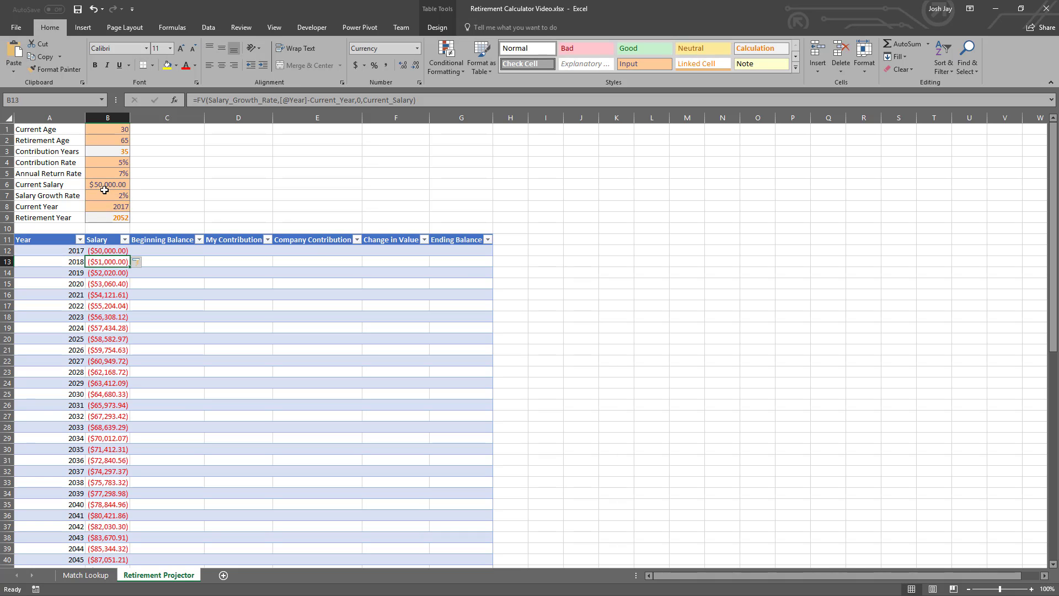
# - Negate the FV result in the B12 Salary formula and wrap it in IFERROR so that errors return ""
pyautogui.press('Up')
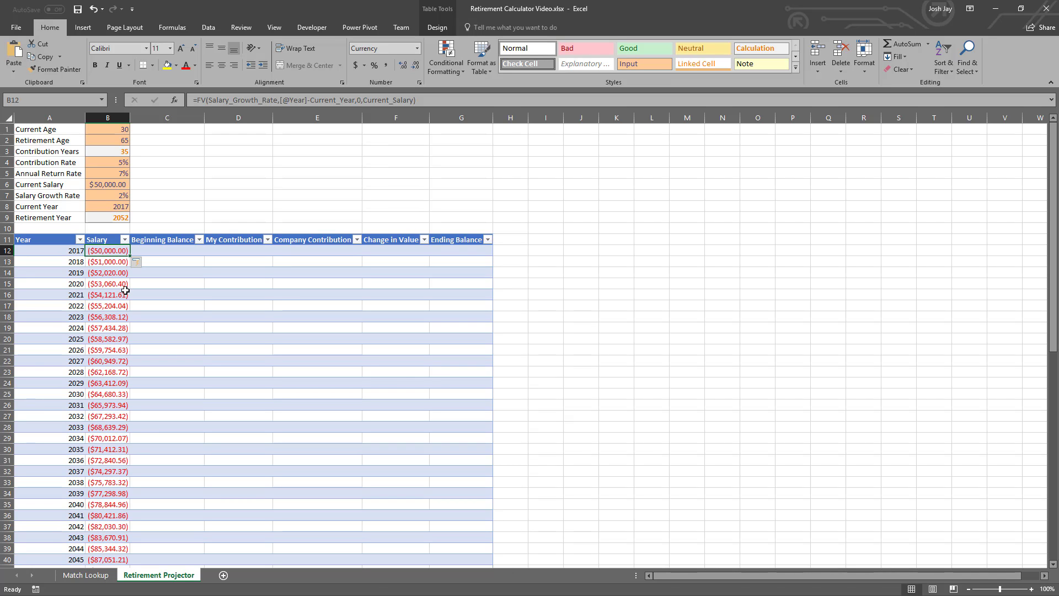
pyautogui.scroll(-6, 125, 290)
pyautogui.click(114, 448)
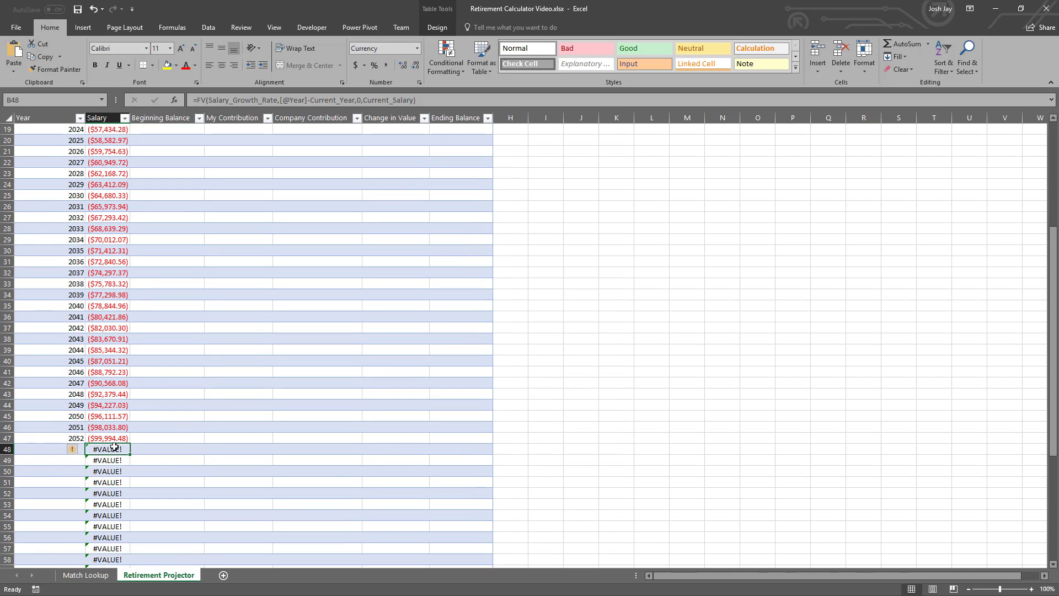
pyautogui.scroll(6, 115, 444)
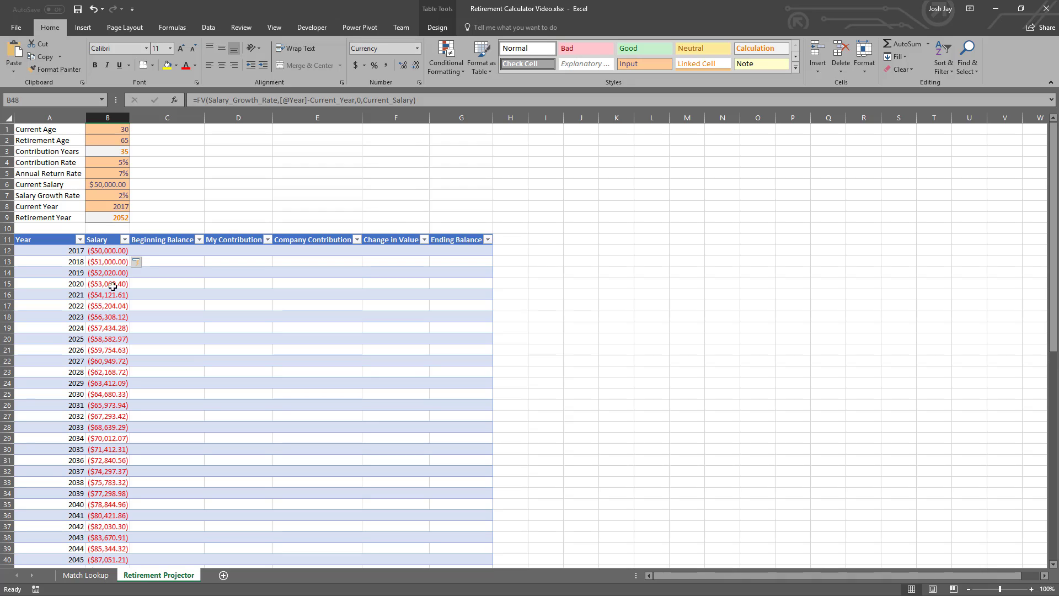
pyautogui.click(116, 252)
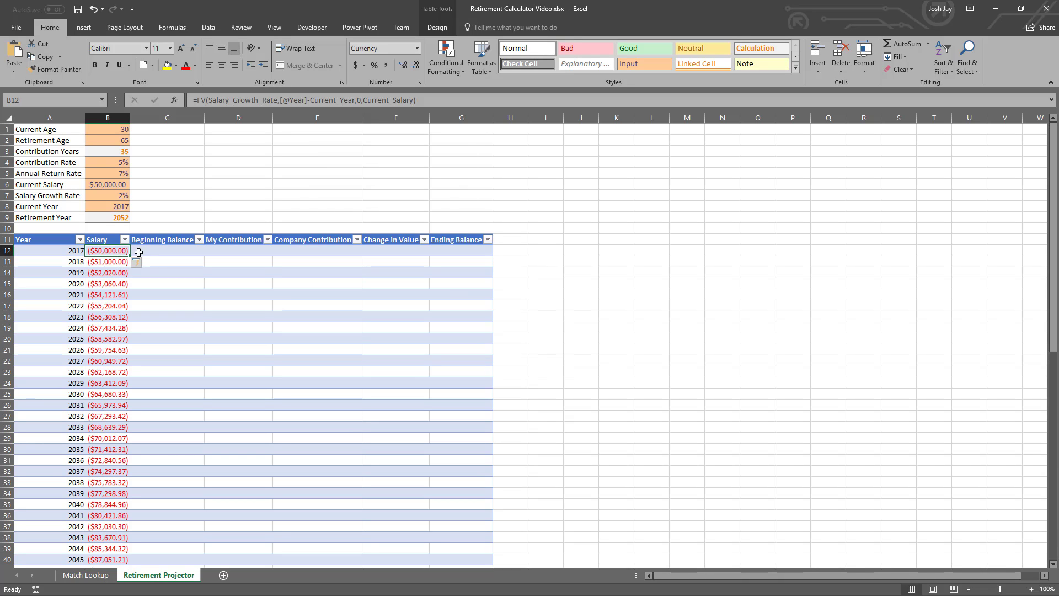
pyautogui.click(198, 100)
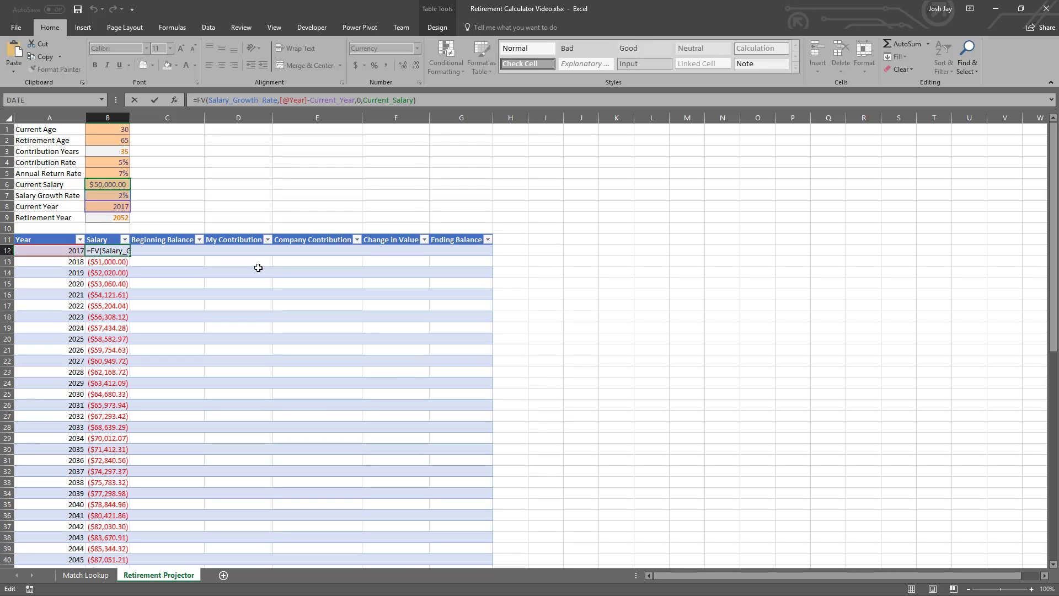
pyautogui.write('IFERROR(')
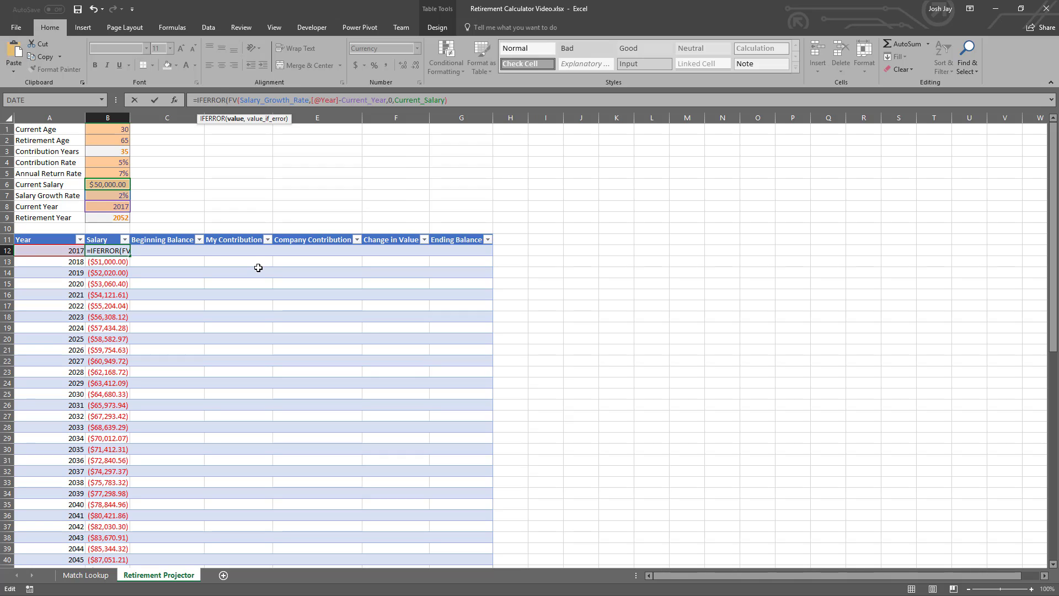
pyautogui.write('-')
pyautogui.press('End')
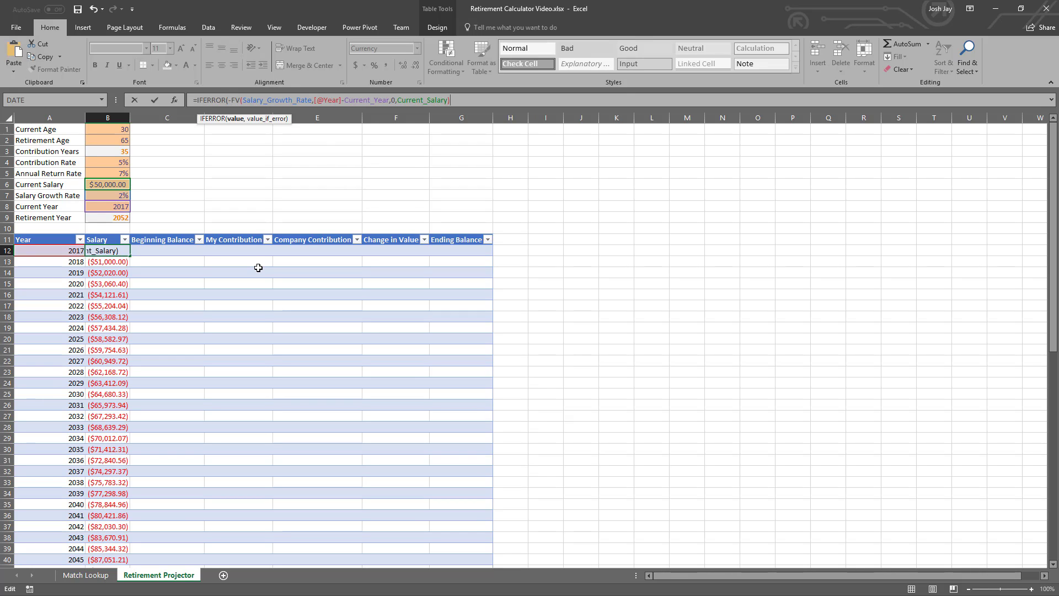
pyautogui.write(',"")')
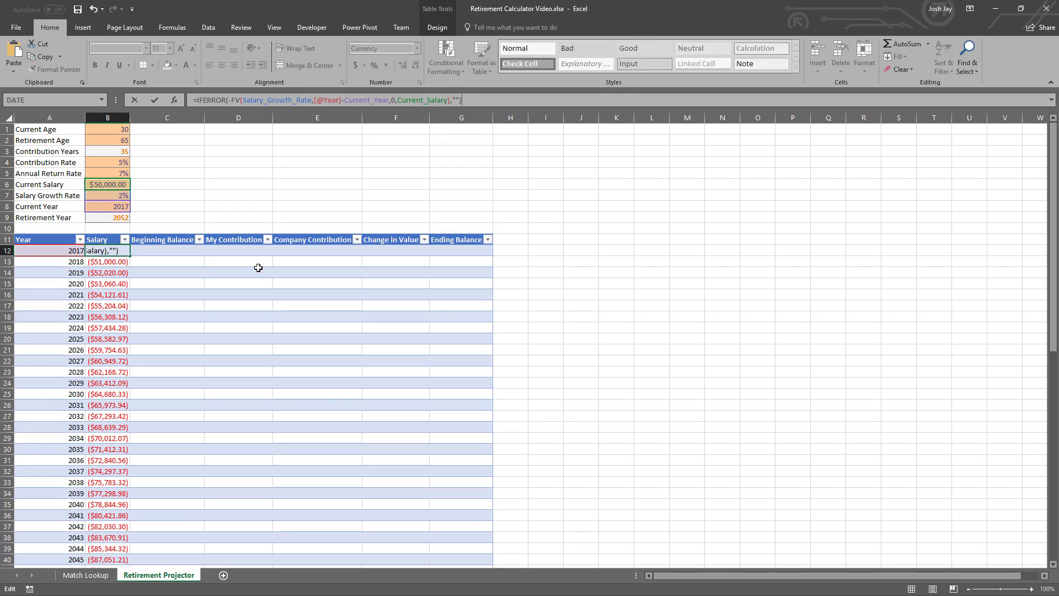
pyautogui.press('Return')
pyautogui.press('Up')
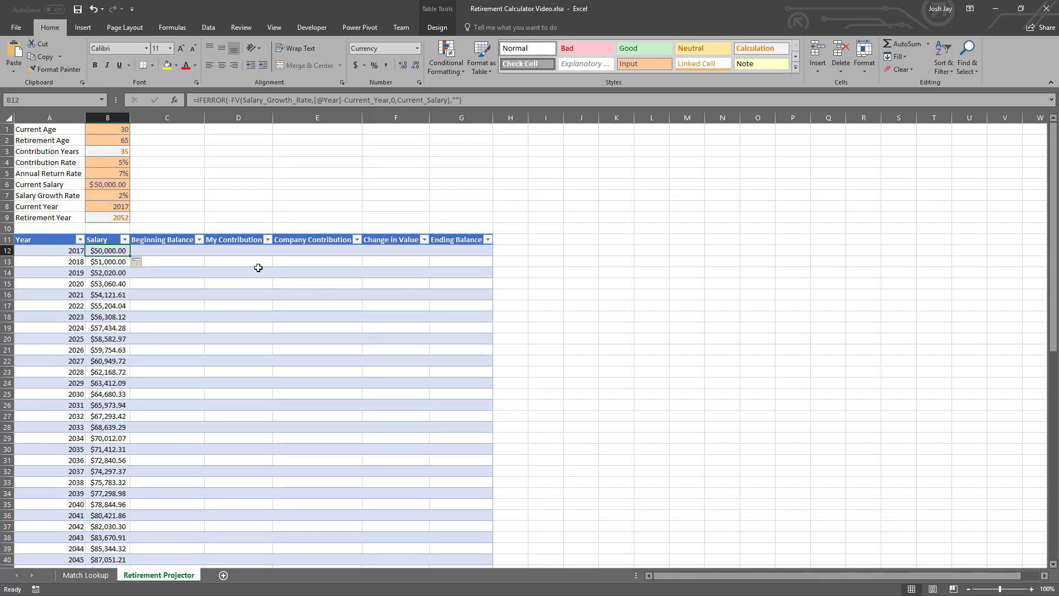
# - Apply the Accounting number format to the table cells from Salary through Ending Balance, rows 12 to 76
pyautogui.keyDown('shift'); pyautogui.click(457, 252); pyautogui.keyUp('shift')
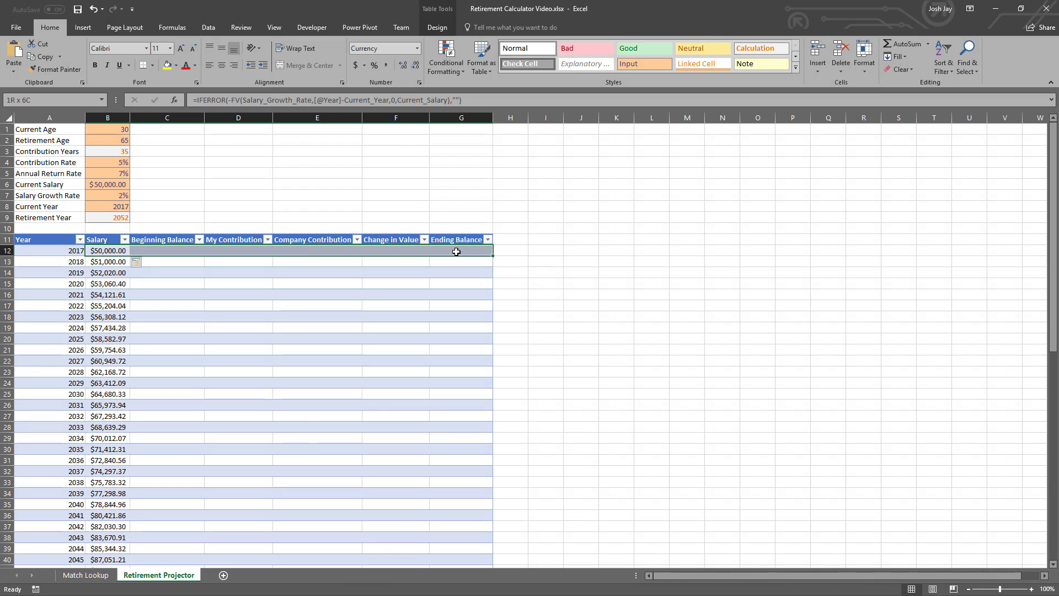
pyautogui.hotkey('ctrl', 'shift', 'Down')
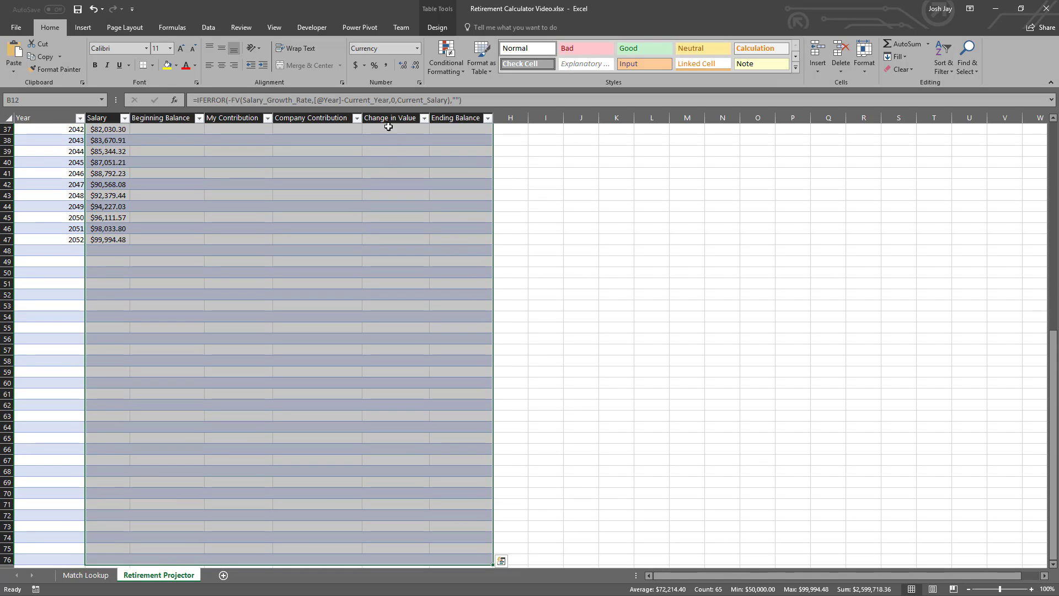
pyautogui.click(354, 65)
pyautogui.scroll(2, 290, 248)
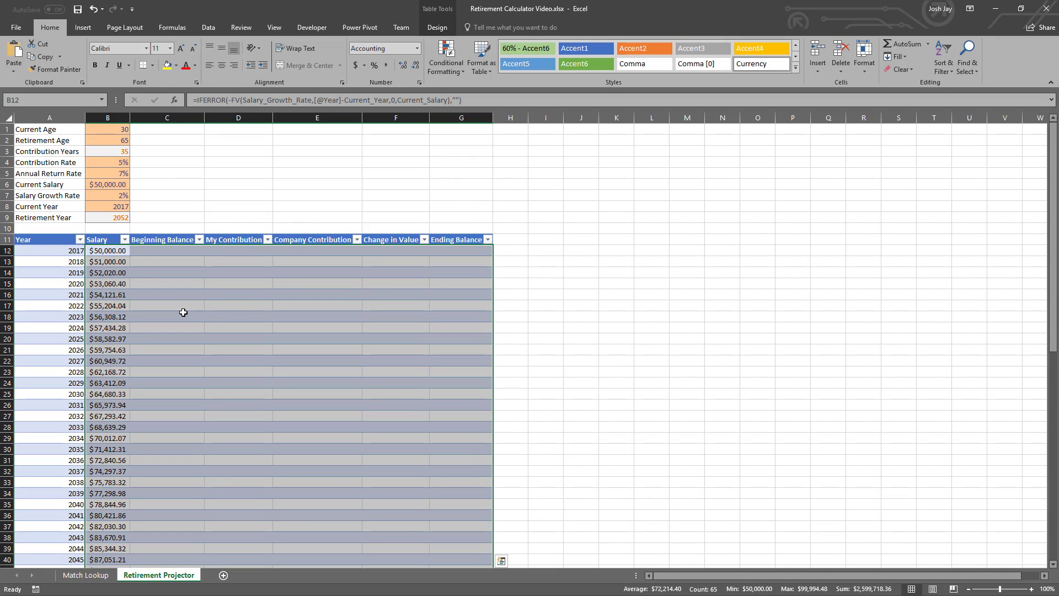
pyautogui.click(109, 254)
pyautogui.click(162, 252)
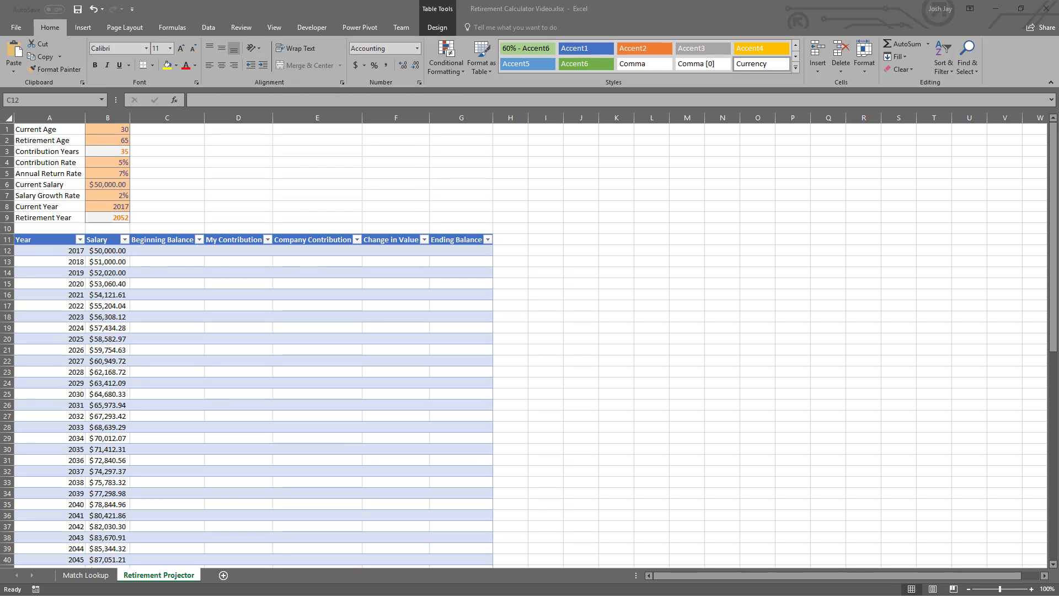
pyautogui.click(143, 249)
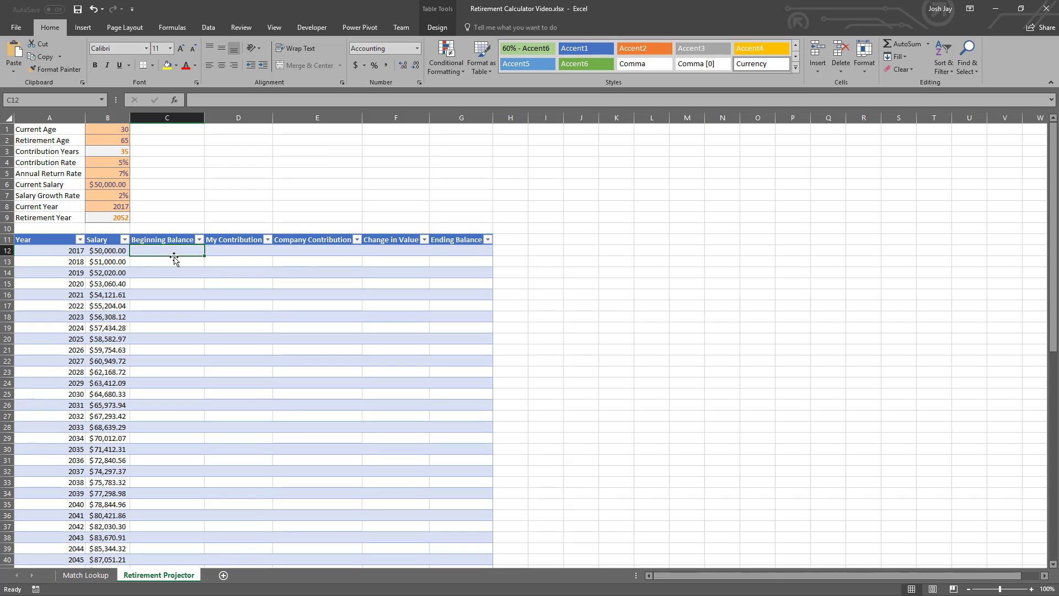
pyautogui.write('=vl')
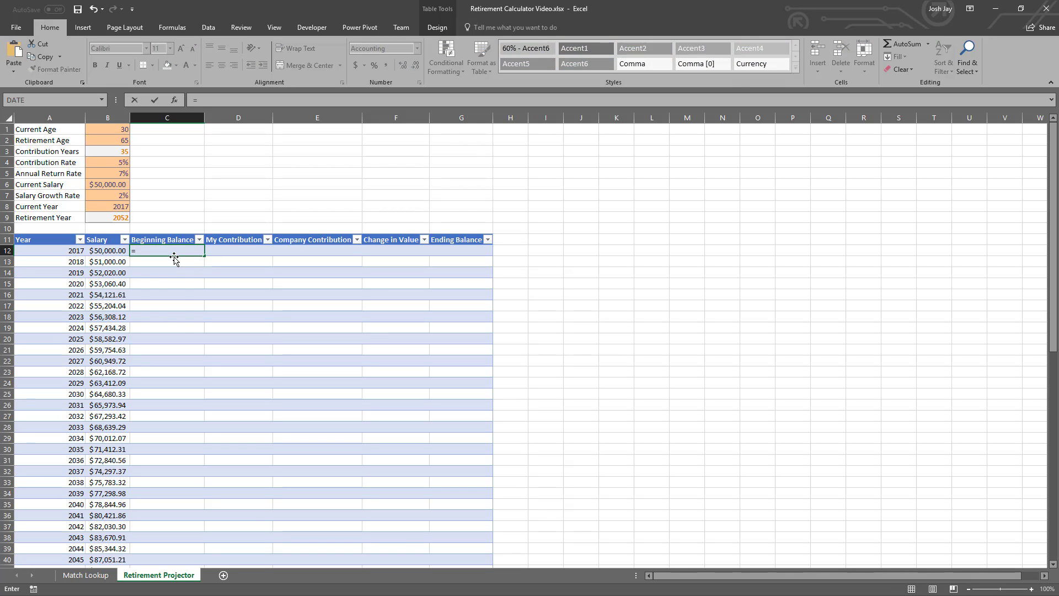
pyautogui.press('Tab')
pyautogui.press('Left')
pyautogui.press('Left')
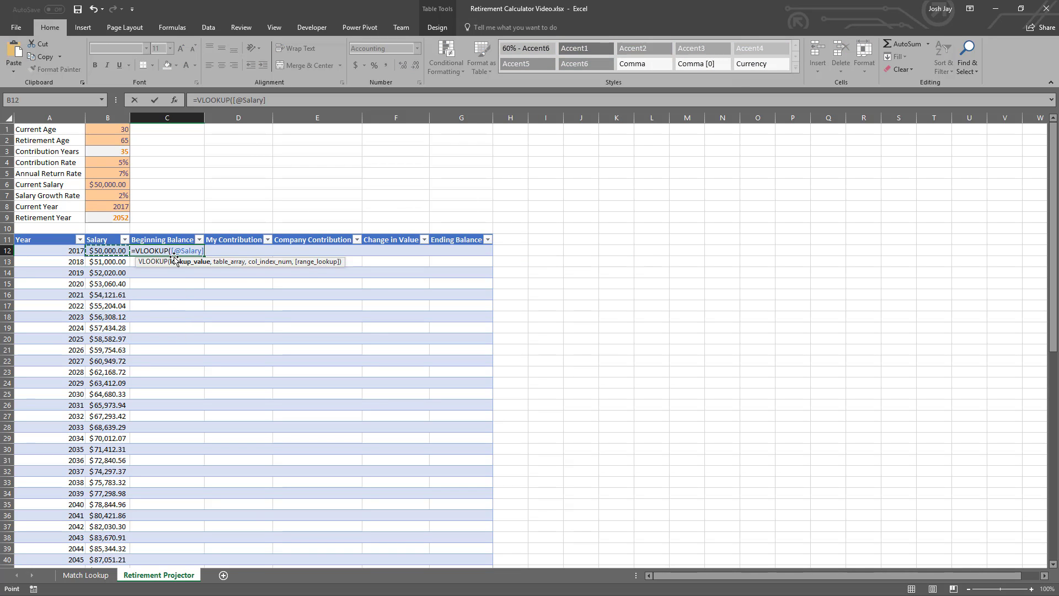
pyautogui.write('-1')
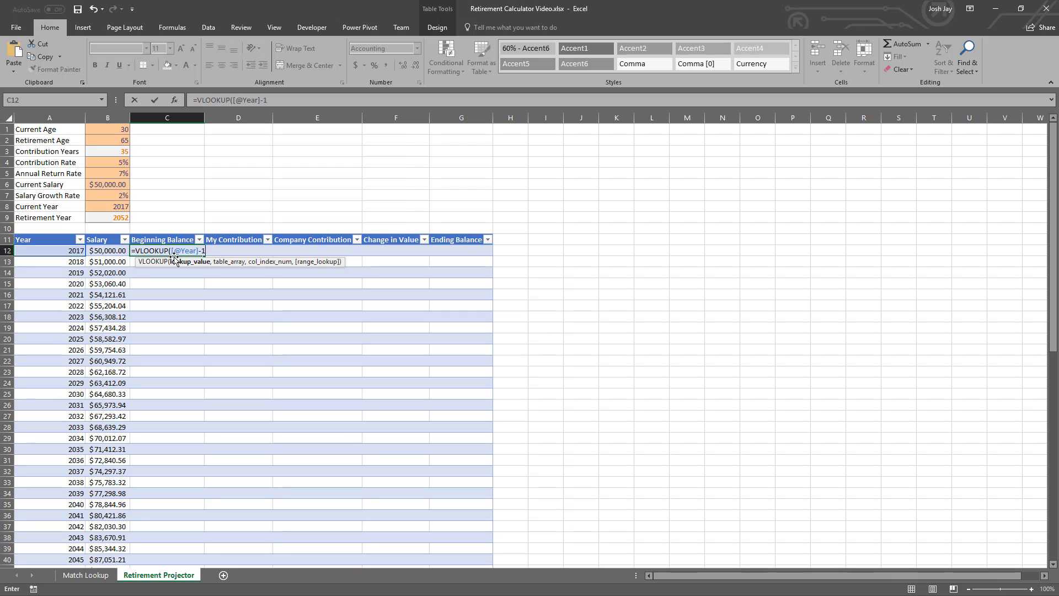
pyautogui.write(',tblRetirementProjector')
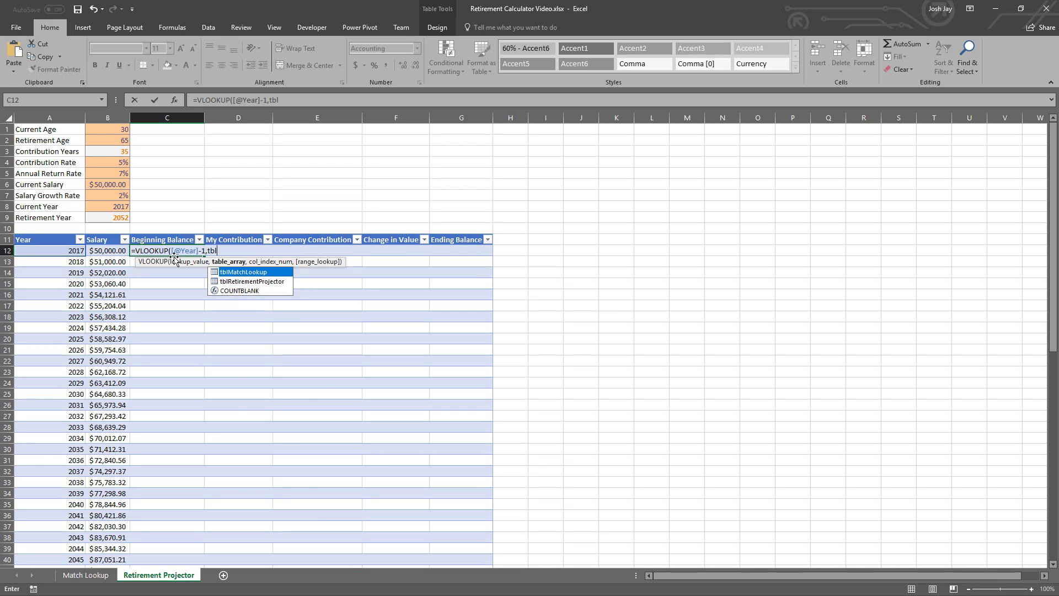
pyautogui.press('Tab')
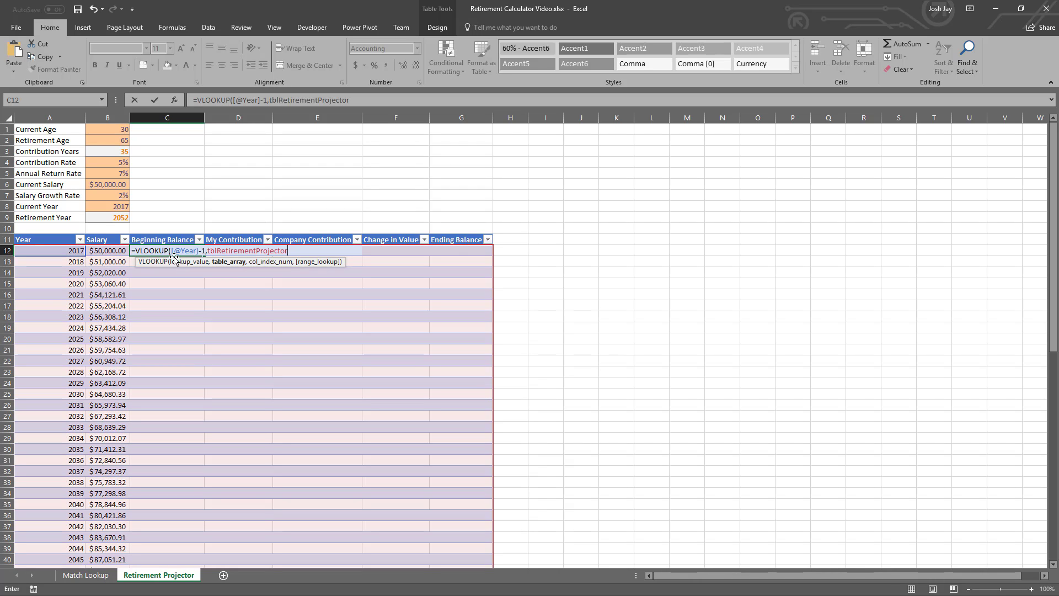
pyautogui.write(',7')
pyautogui.write(',7,')
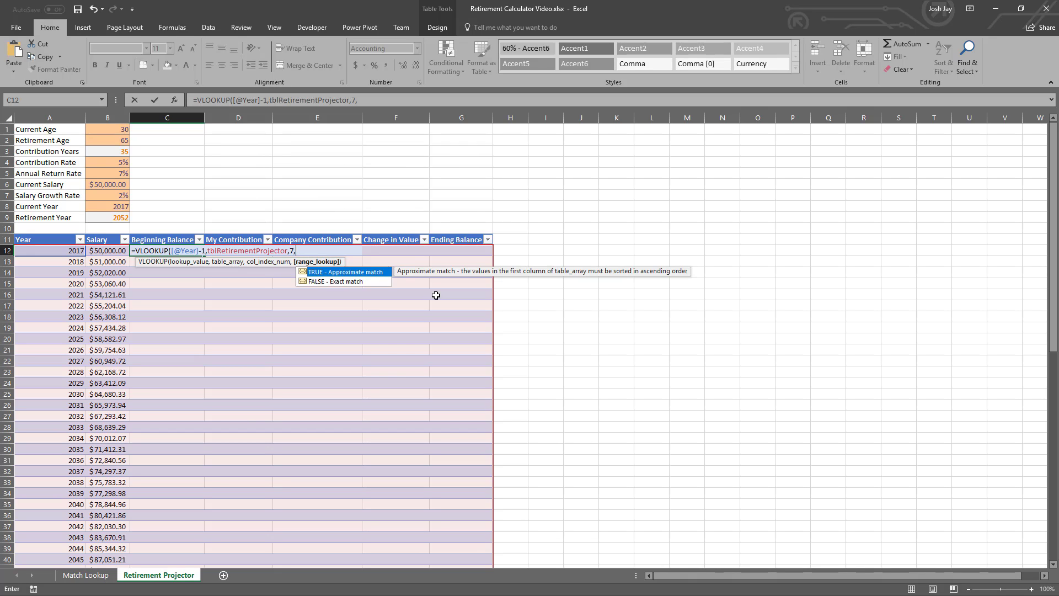
pyautogui.write('0)')
pyautogui.press('Return')
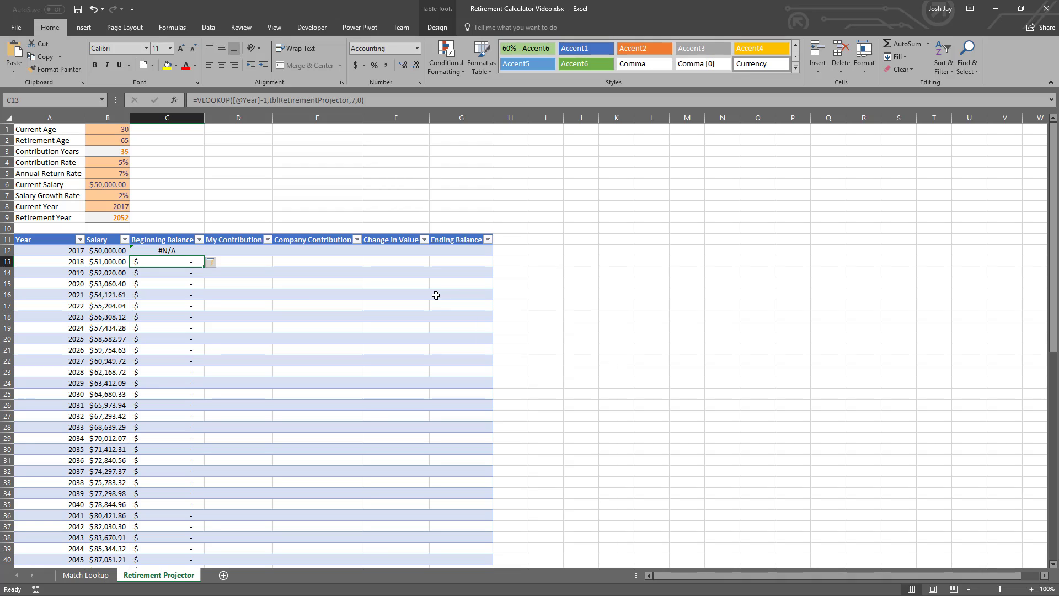
# - Wrap the VLOOKUP in the C12 Beginning Balance formula in IFERROR so that errors return ""
pyautogui.press('Up')
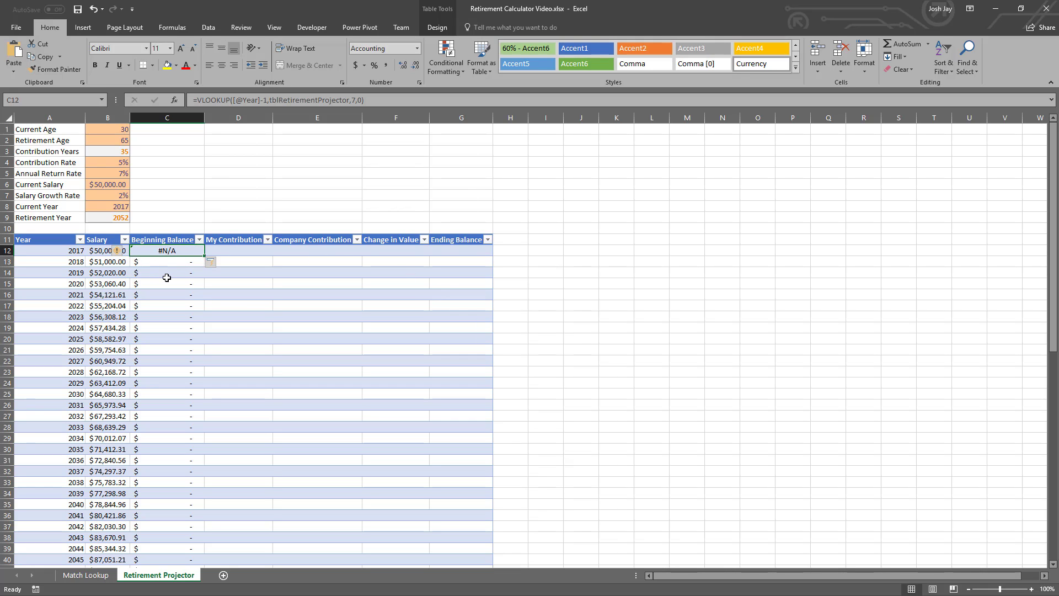
pyautogui.scroll(-8, 167, 271)
pyautogui.scroll(8, 166, 272)
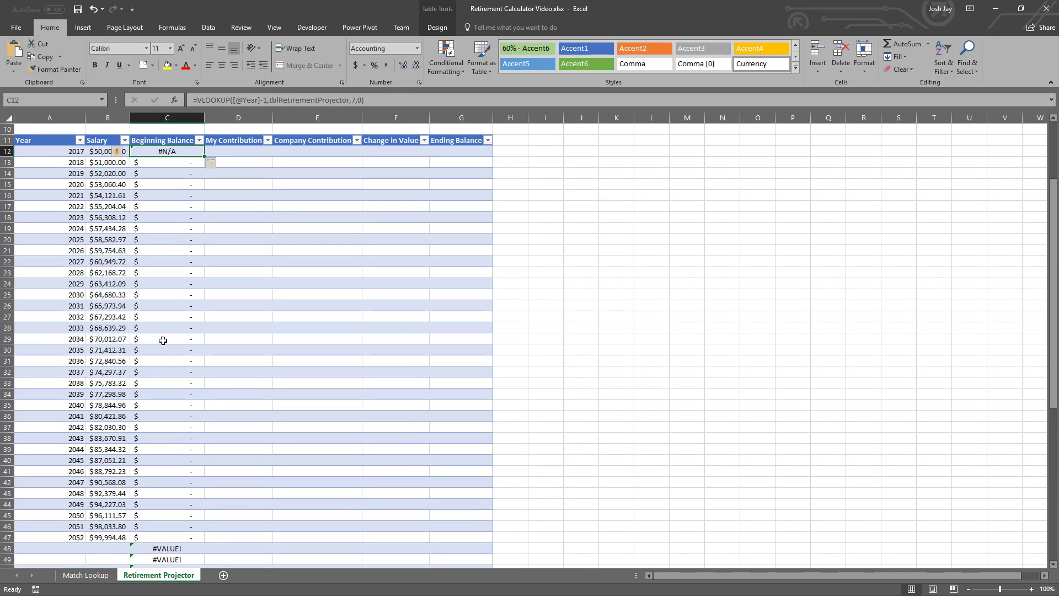
pyautogui.click(196, 100)
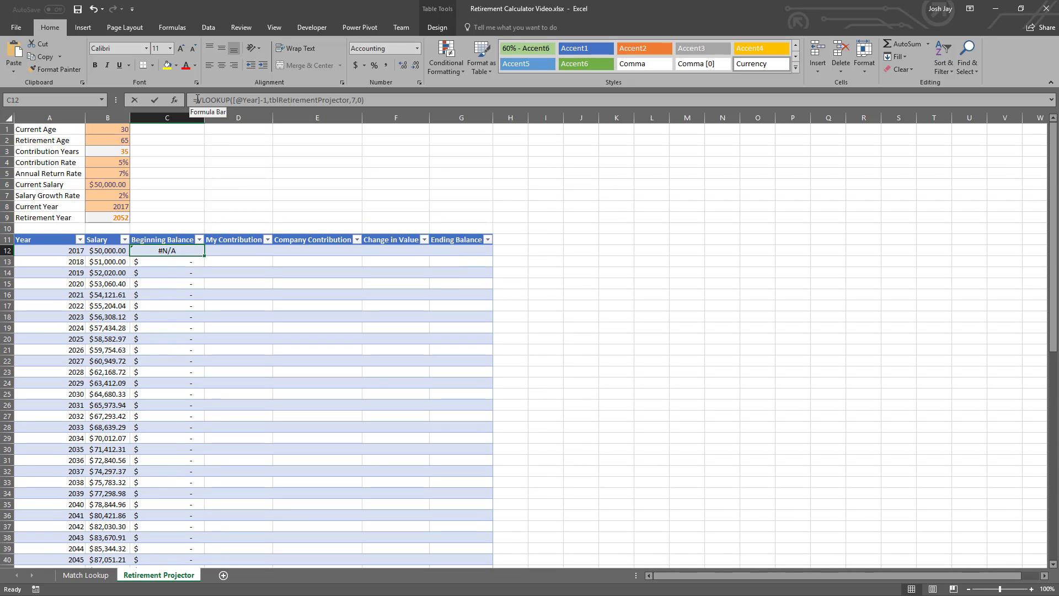
pyautogui.write('IFE(')
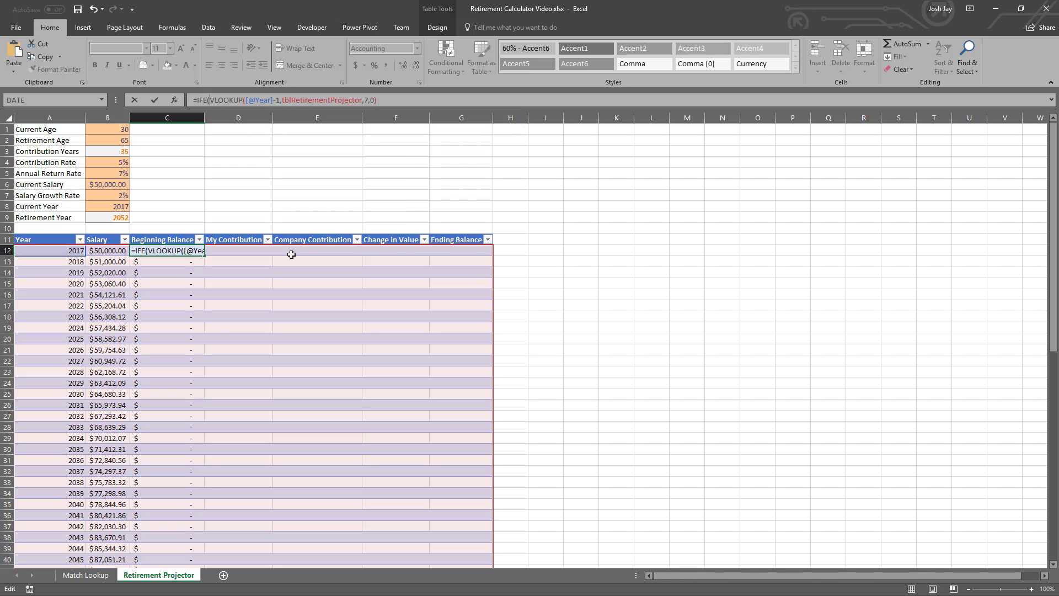
pyautogui.press('BackSpace')
pyautogui.write('e')
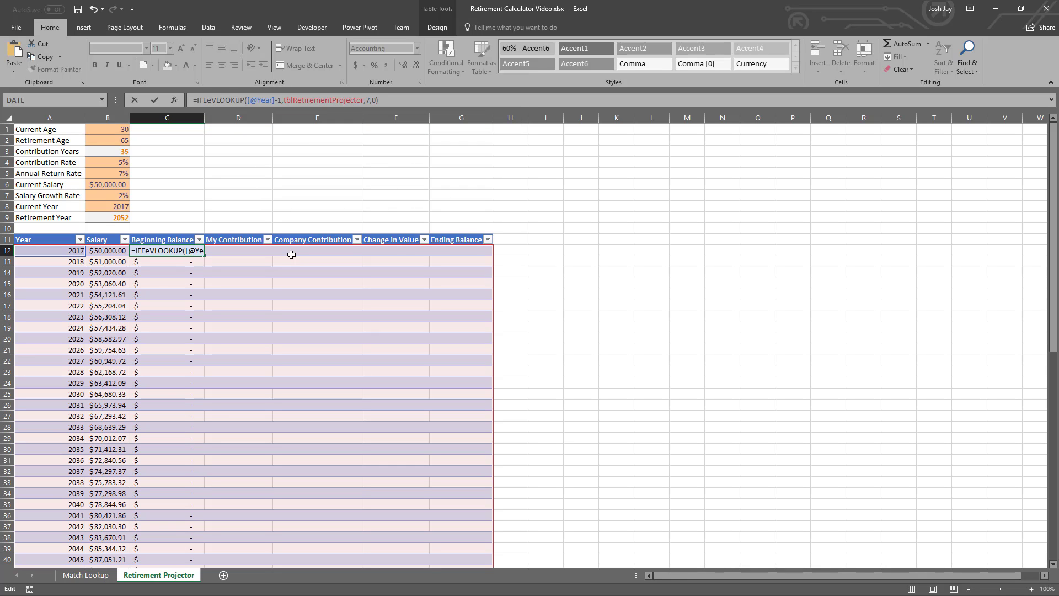
pyautogui.press('BackSpace')
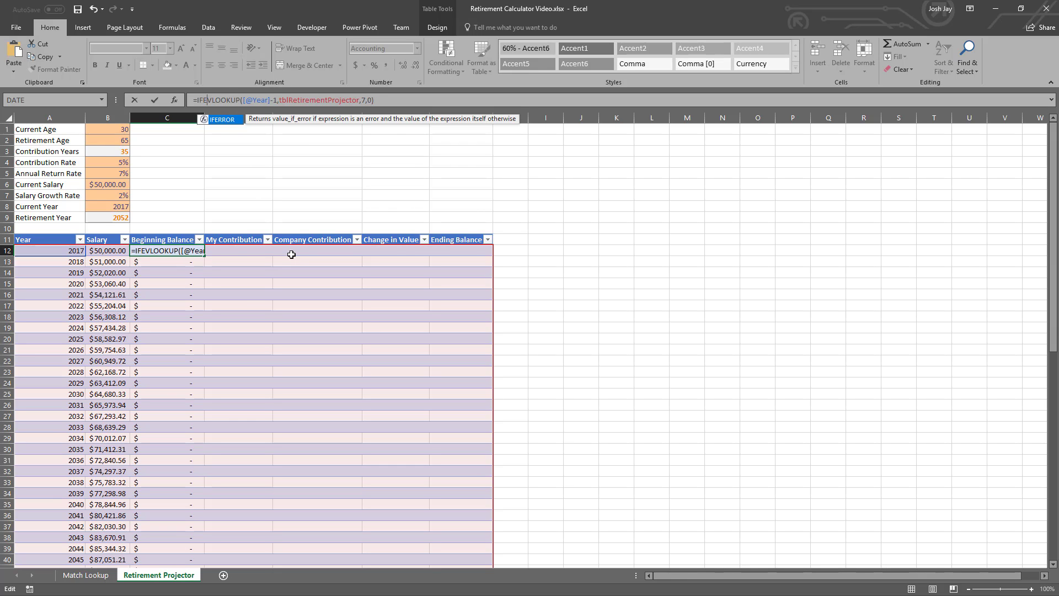
pyautogui.write('RROR(')
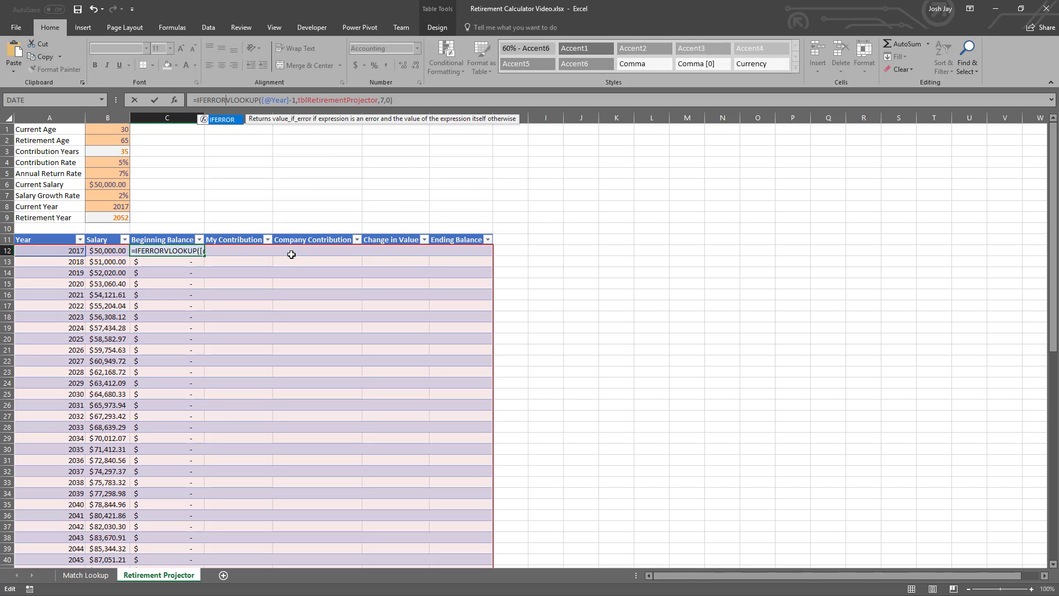
pyautogui.press('End')
pyautogui.write(',""')
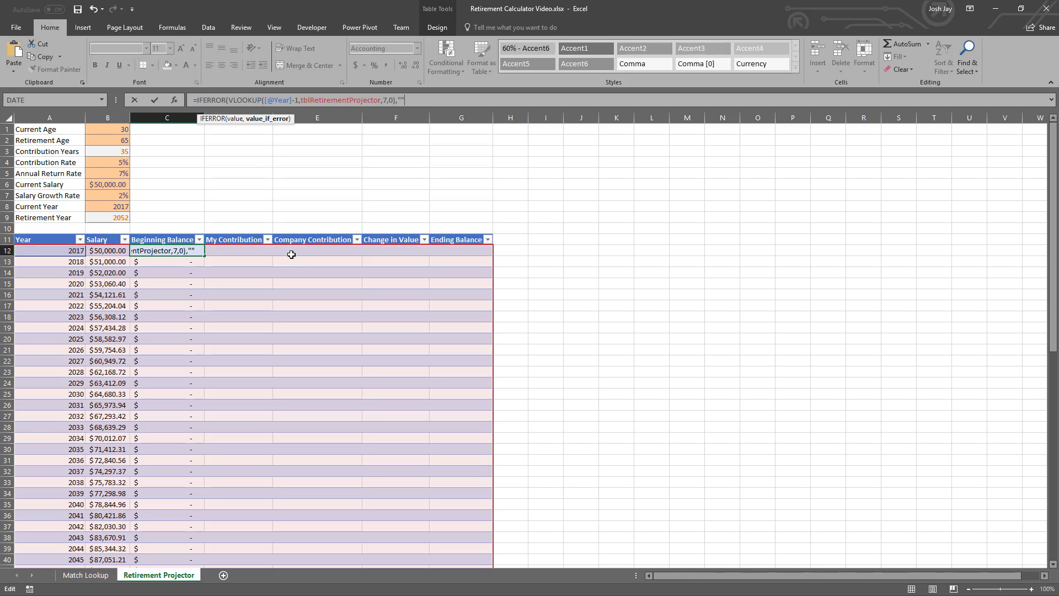
pyautogui.press('Return')
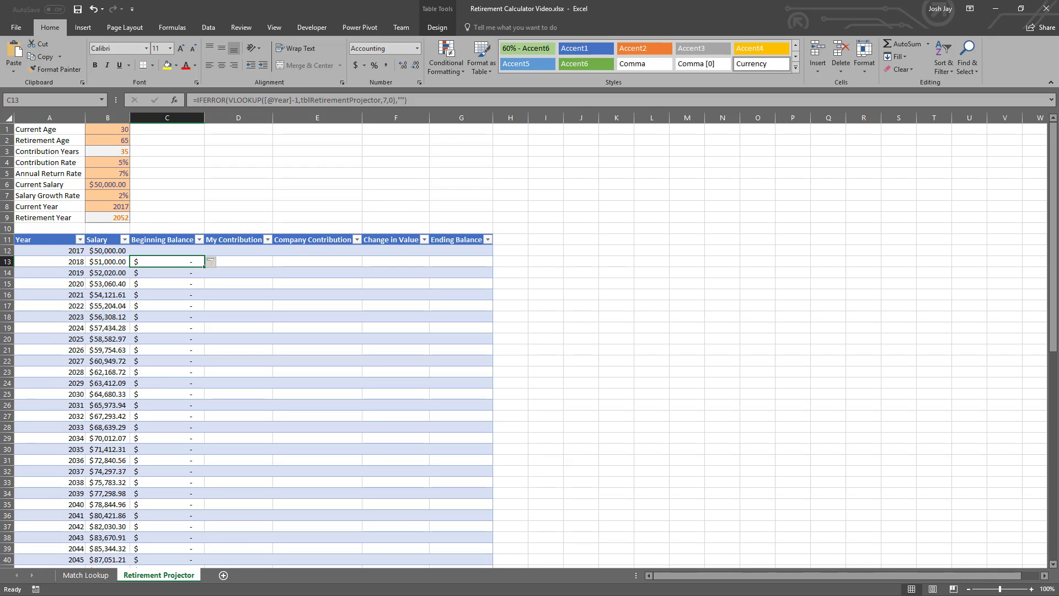
pyautogui.press('Up')
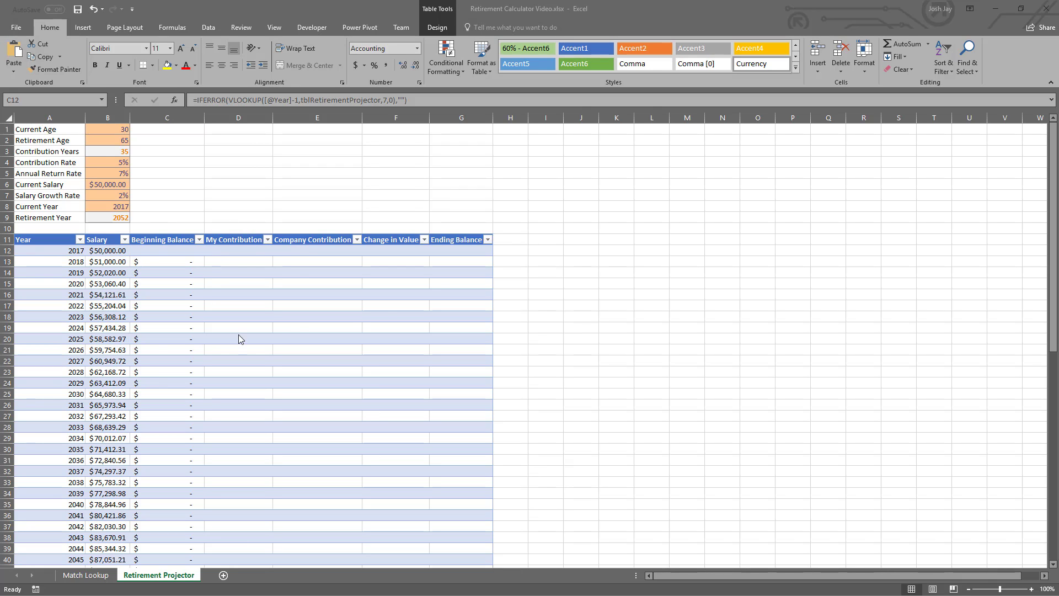
pyautogui.click(196, 248)
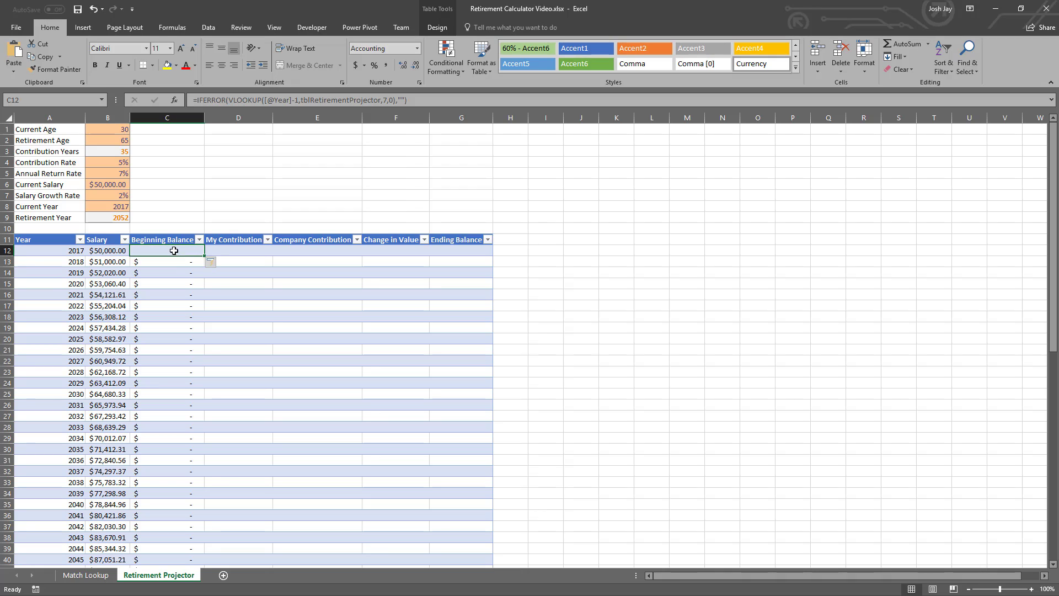
pyautogui.click(239, 253)
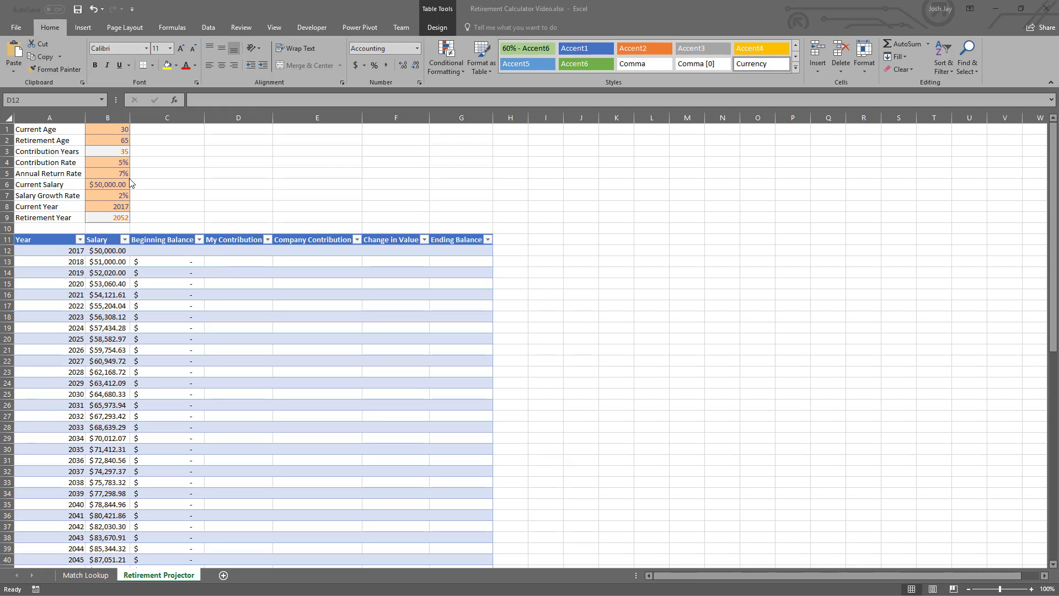
pyautogui.click(234, 252)
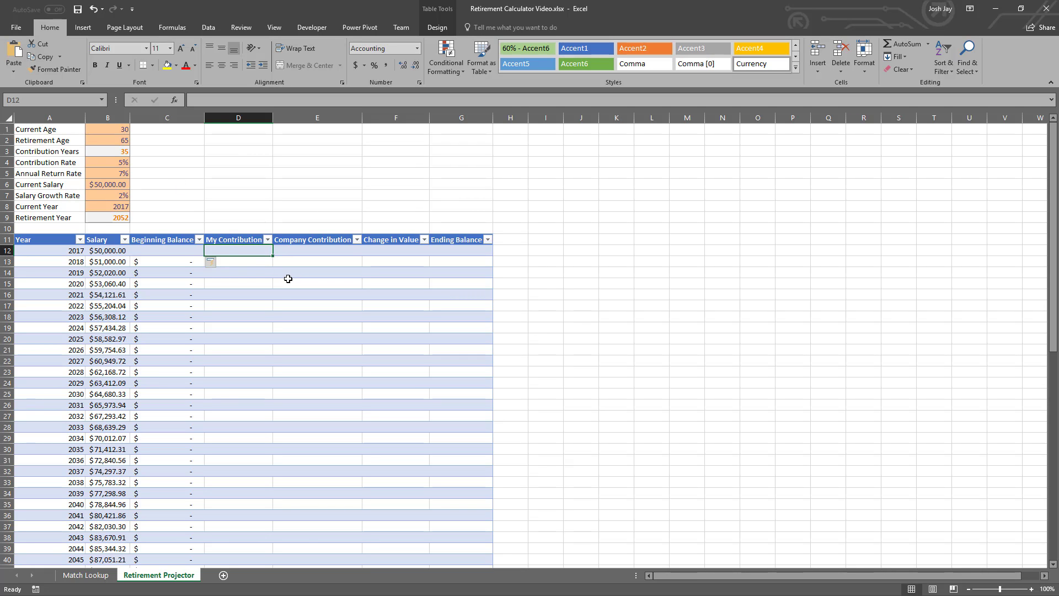
pyautogui.write('=')
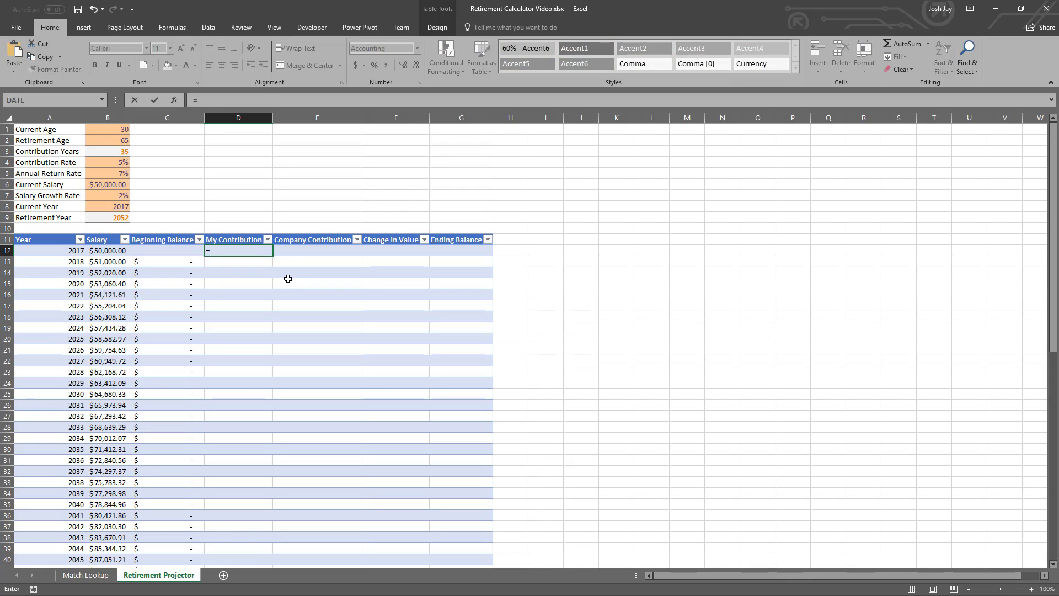
pyautogui.press('Left')
pyautogui.press('Left')
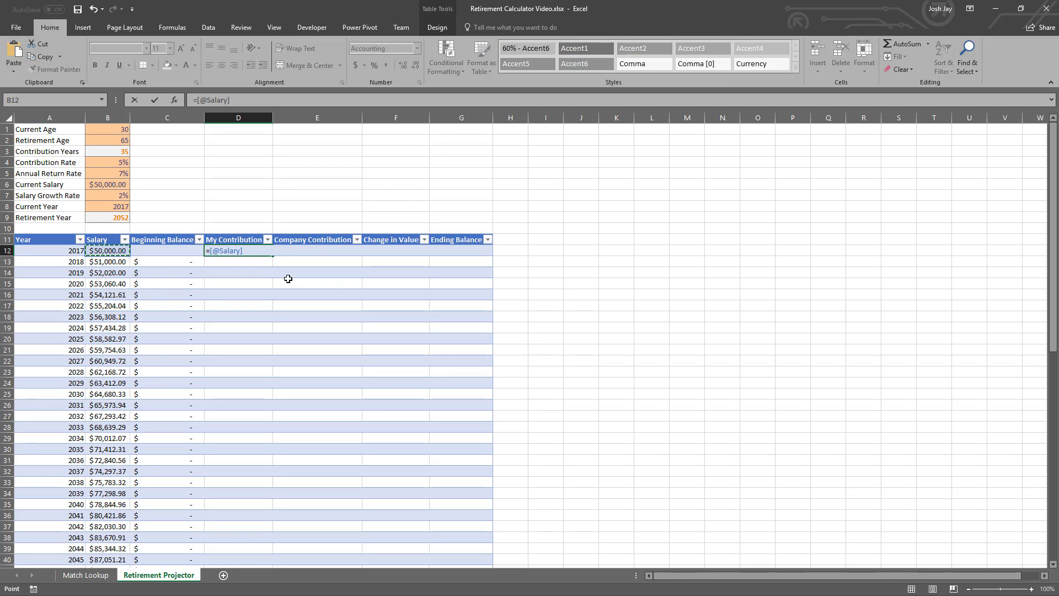
pyautogui.write('*')
pyautogui.click(120, 164)
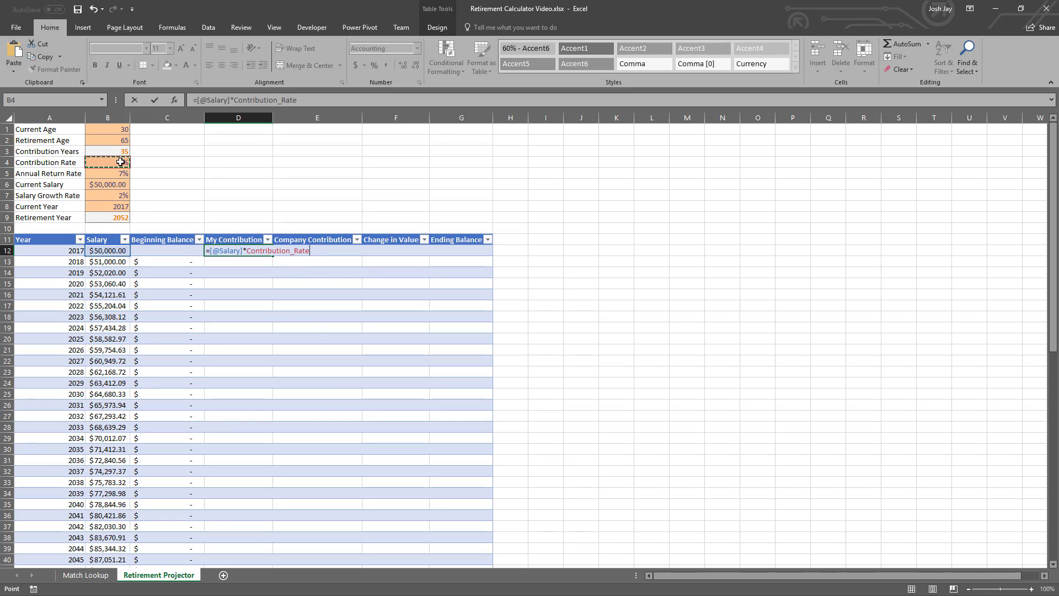
pyautogui.hotkey('ctrl', 'Return')
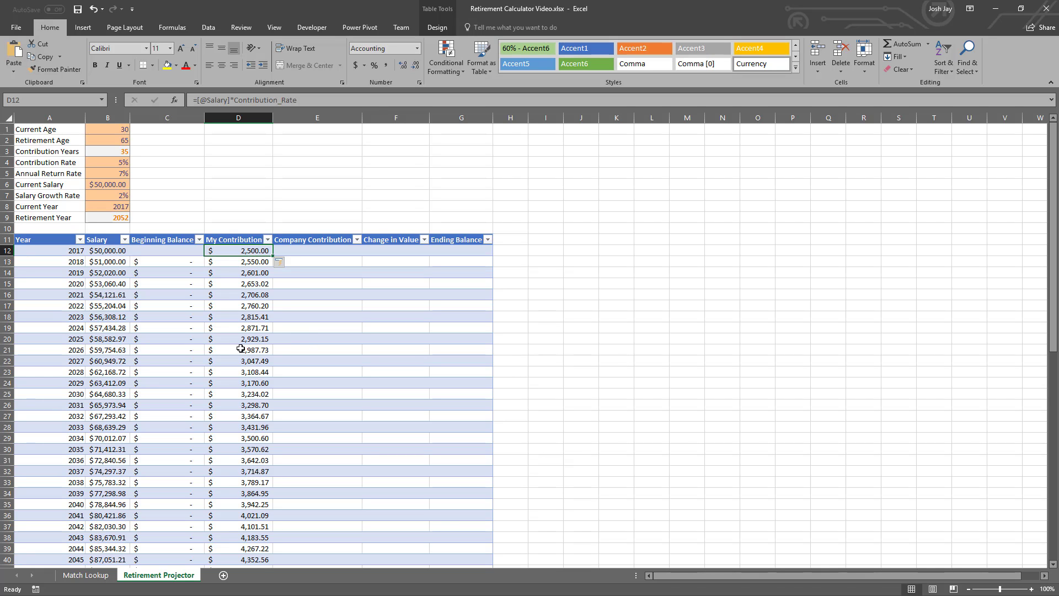
# - Wrap the D12 My Contribution formula in IFERROR so that errors return ""
pyautogui.scroll(-6, 257, 322)
pyautogui.scroll(1, 258, 322)
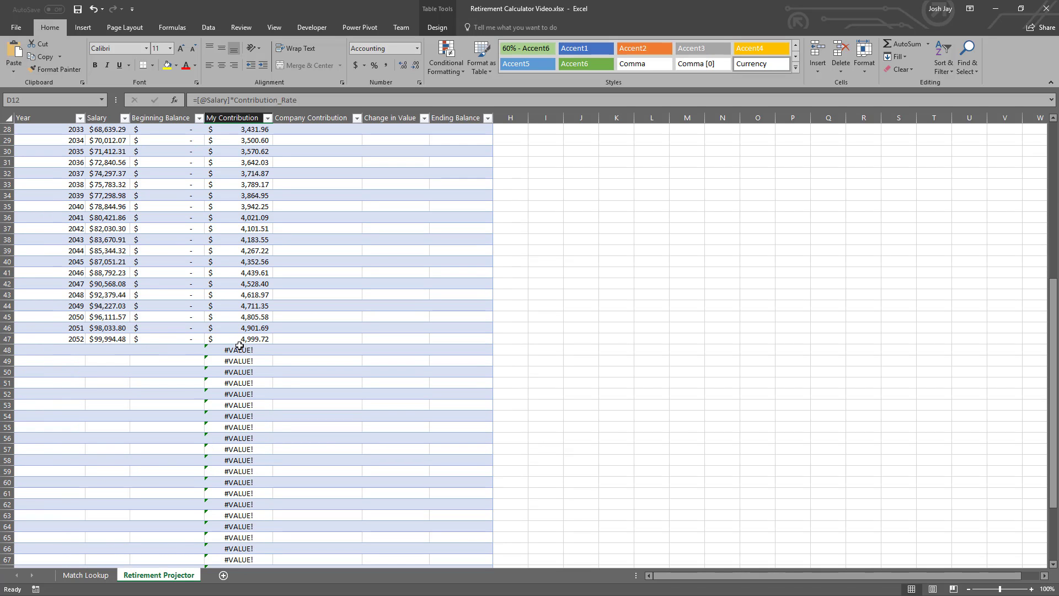
pyautogui.scroll(5, 273, 309)
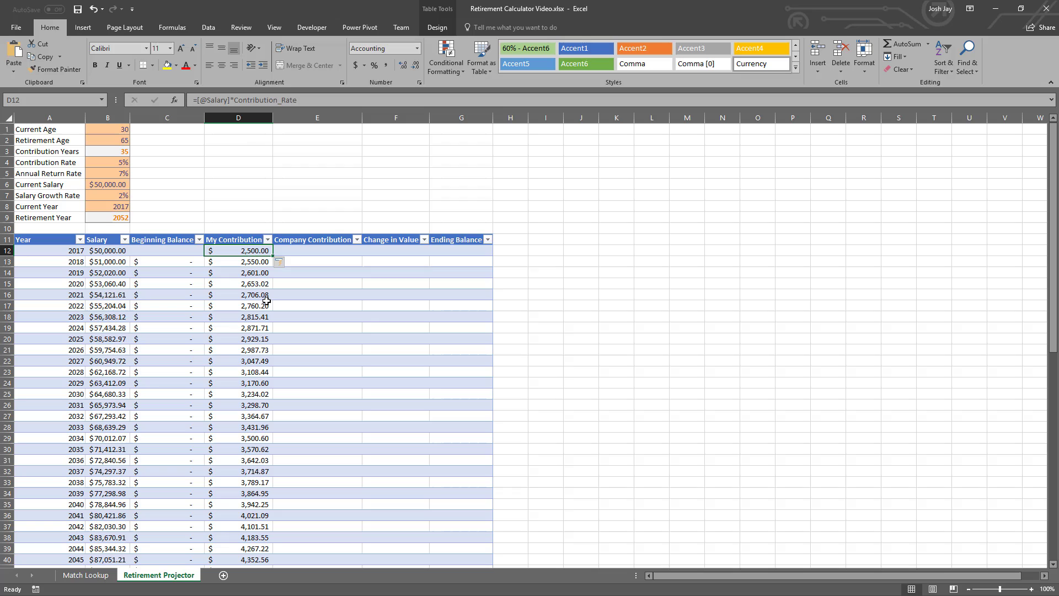
pyautogui.click(198, 100)
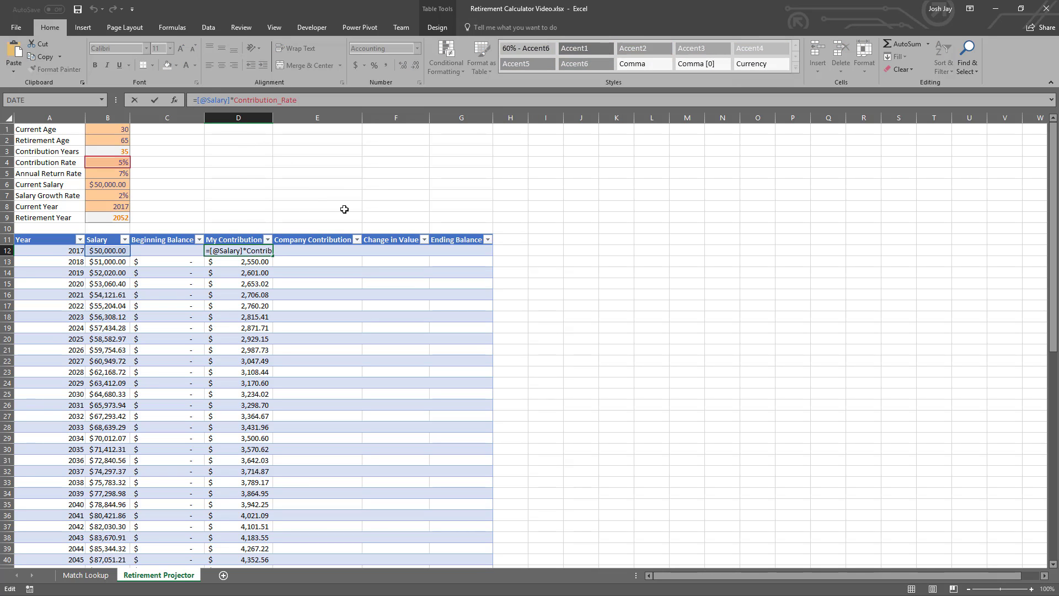
pyautogui.write('IFERROR(')
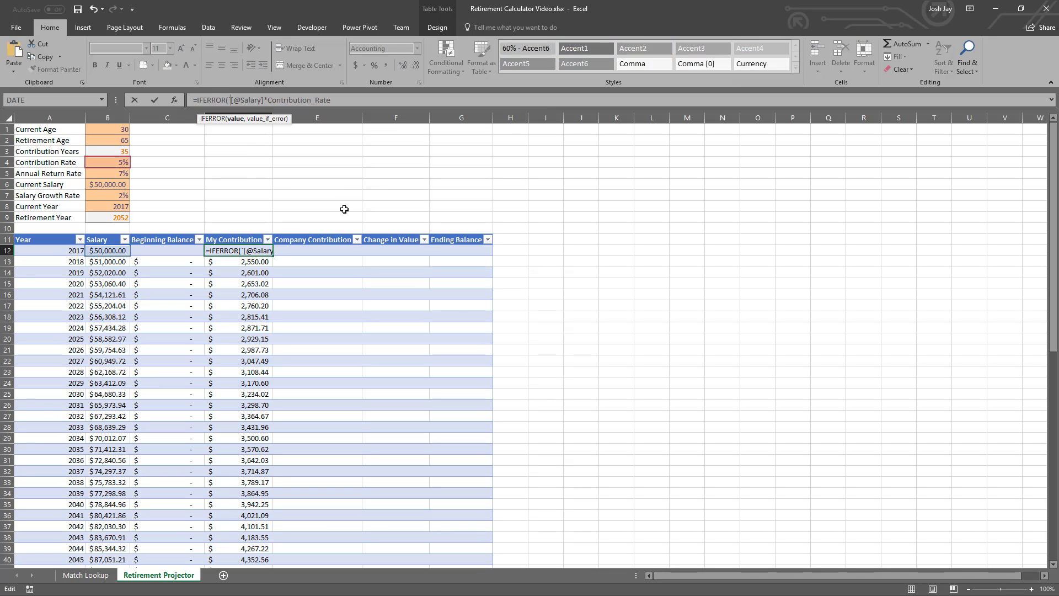
pyautogui.press('End')
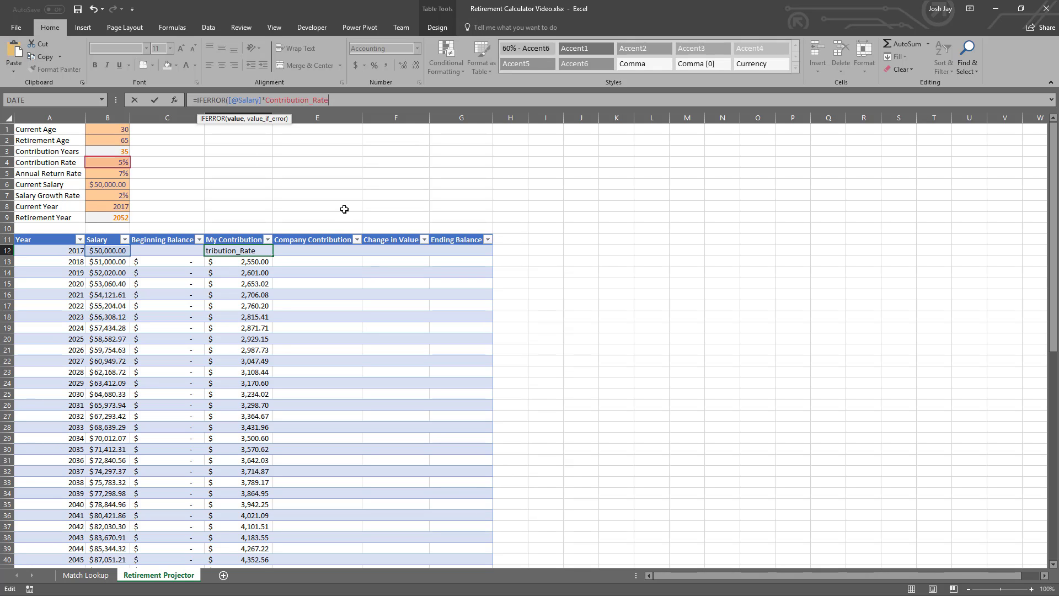
pyautogui.write(',"")')
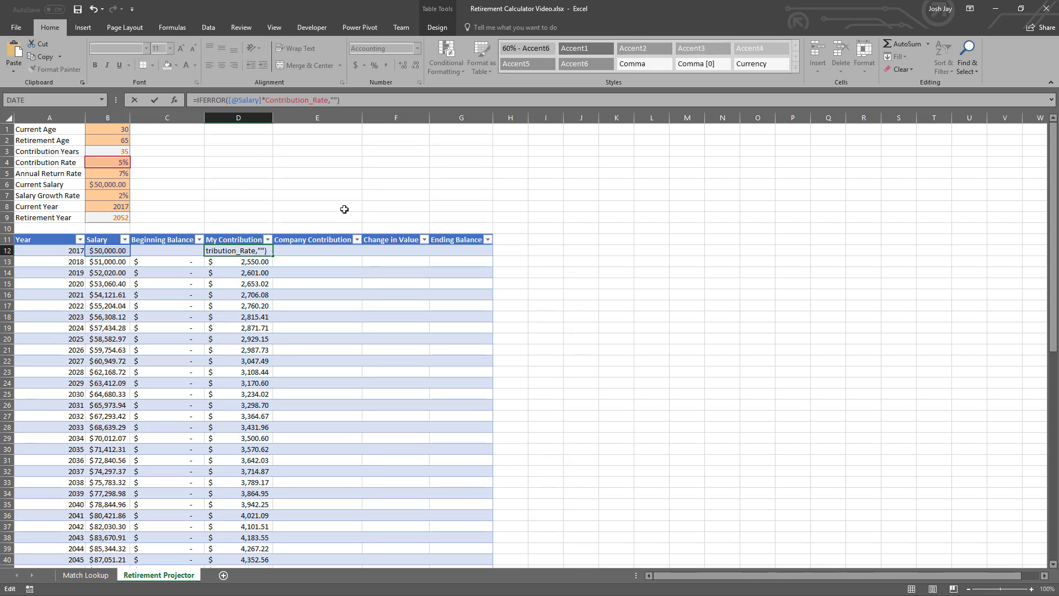
pyautogui.press('Return')
pyautogui.scroll(-8, 218, 348)
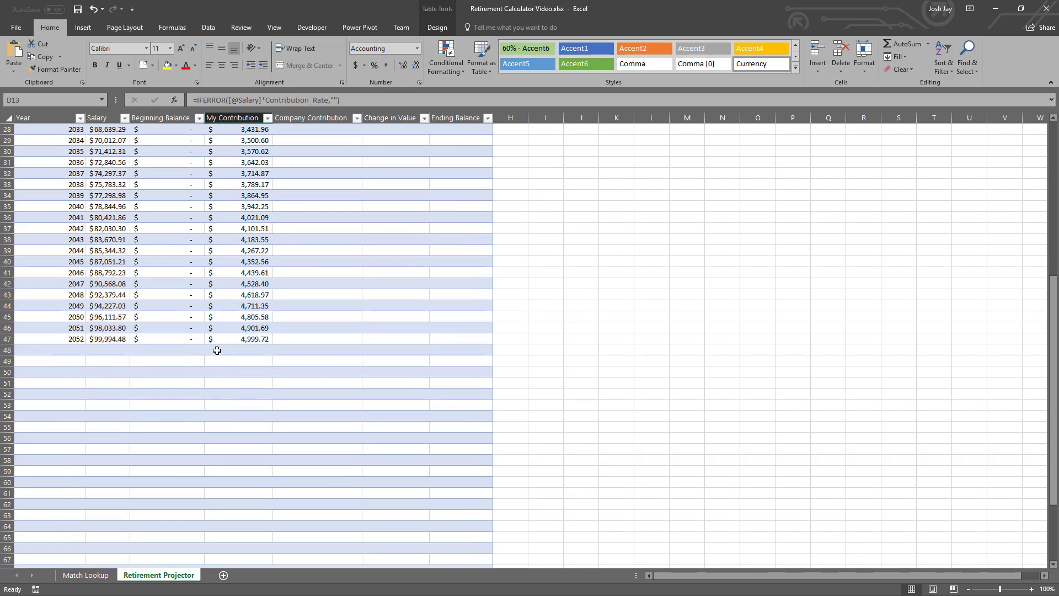
pyautogui.scroll(8, 221, 283)
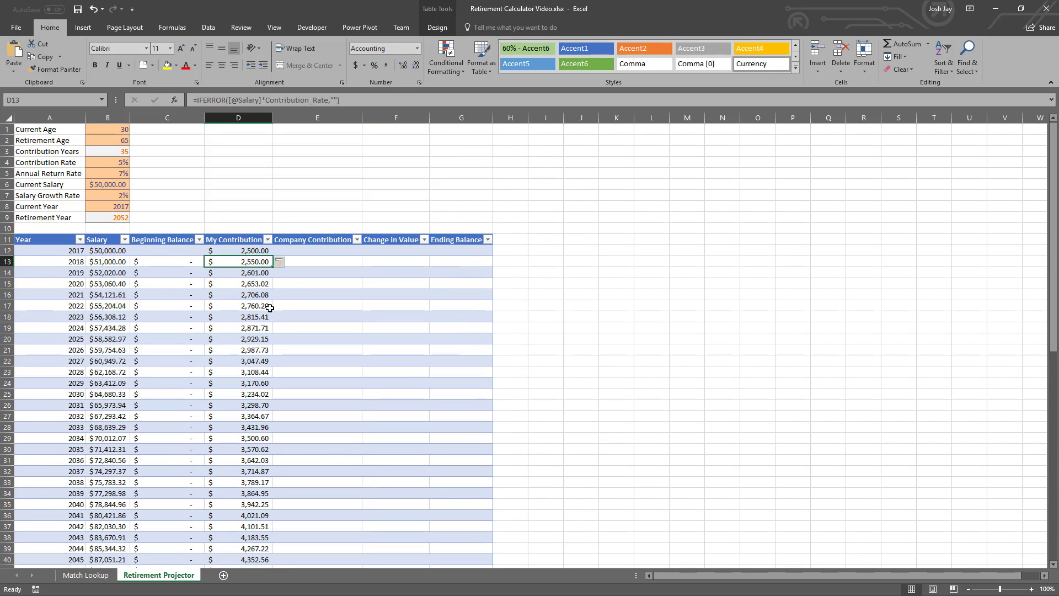
pyautogui.click(312, 254)
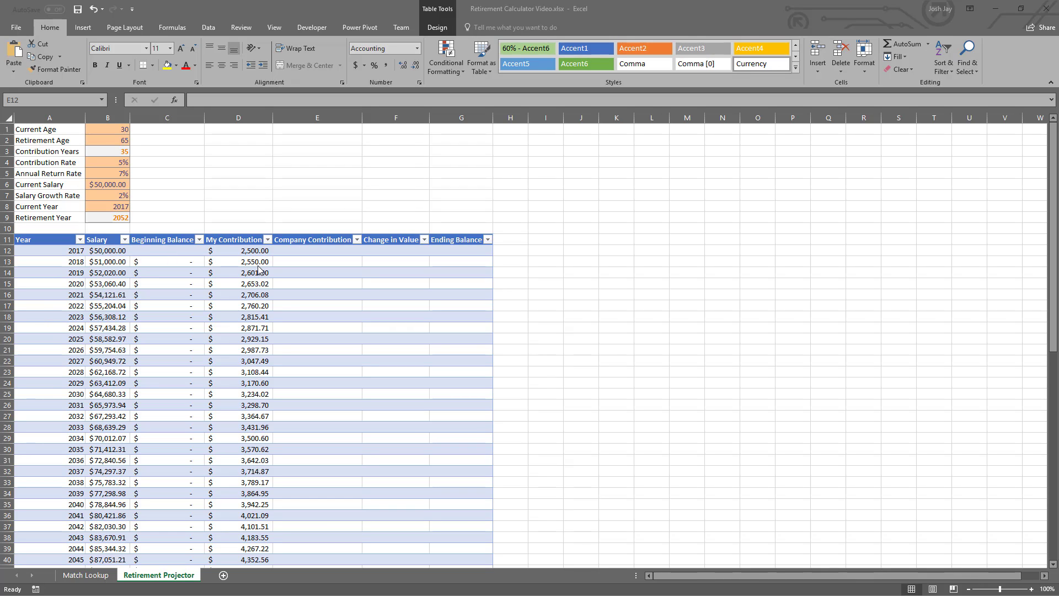
pyautogui.click(326, 253)
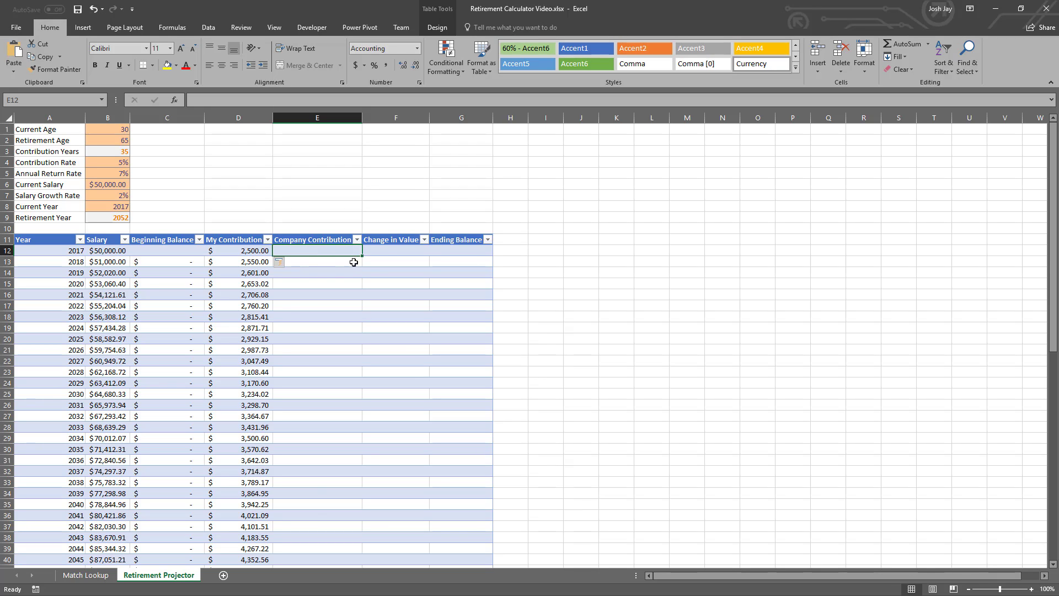
# - Enter =[@[Beginning Balance]]*Annual_Return_Rate as the Change in Value formula in F12
pyautogui.click(384, 254)
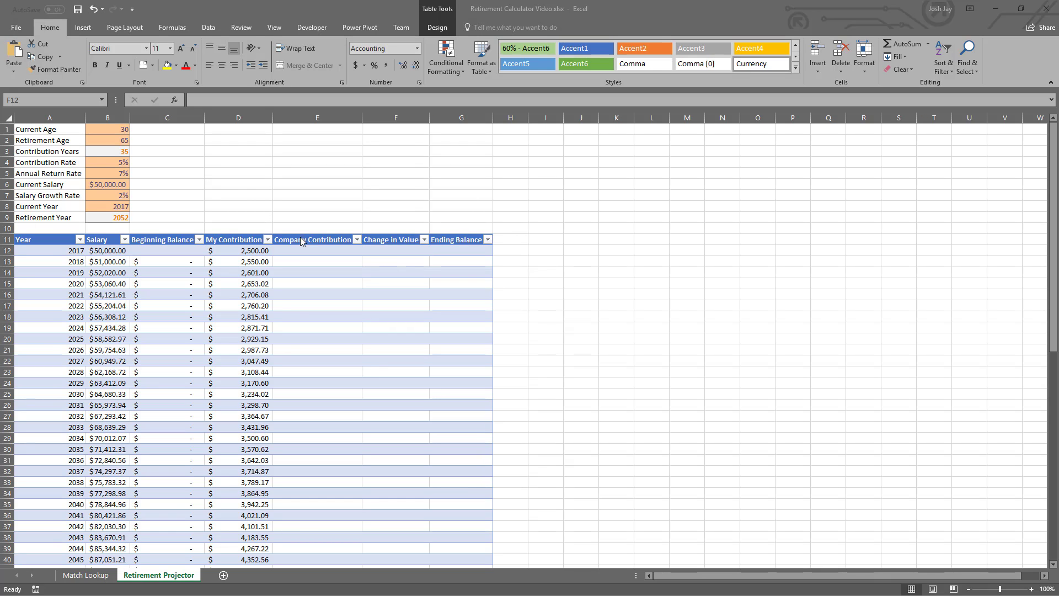
pyautogui.click(396, 253)
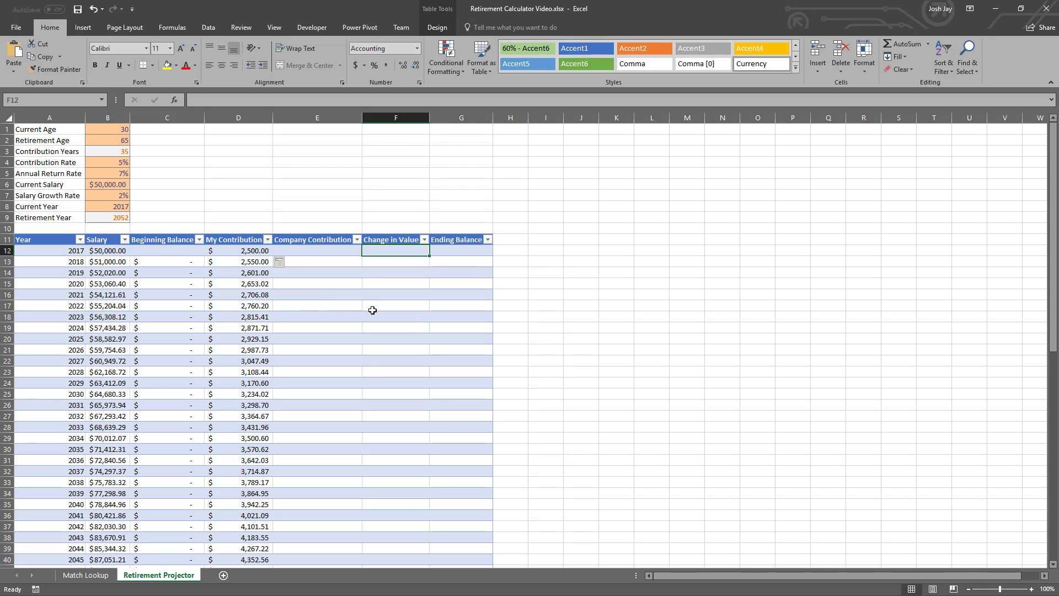
pyautogui.write('=')
pyautogui.press('Left')
pyautogui.press('Left')
pyautogui.press('Left')
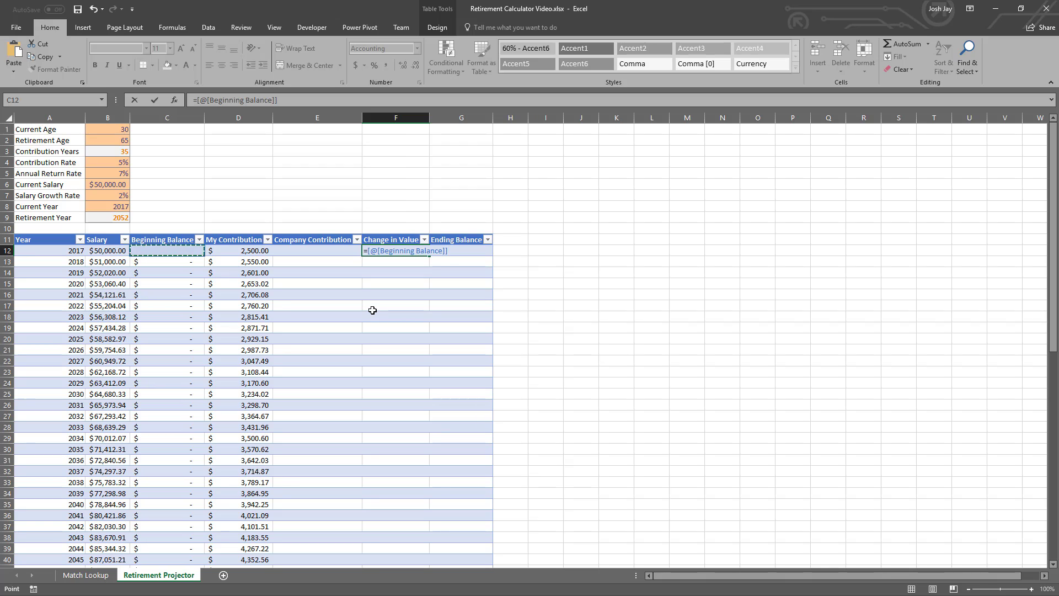
pyautogui.write('*')
pyautogui.click(123, 173)
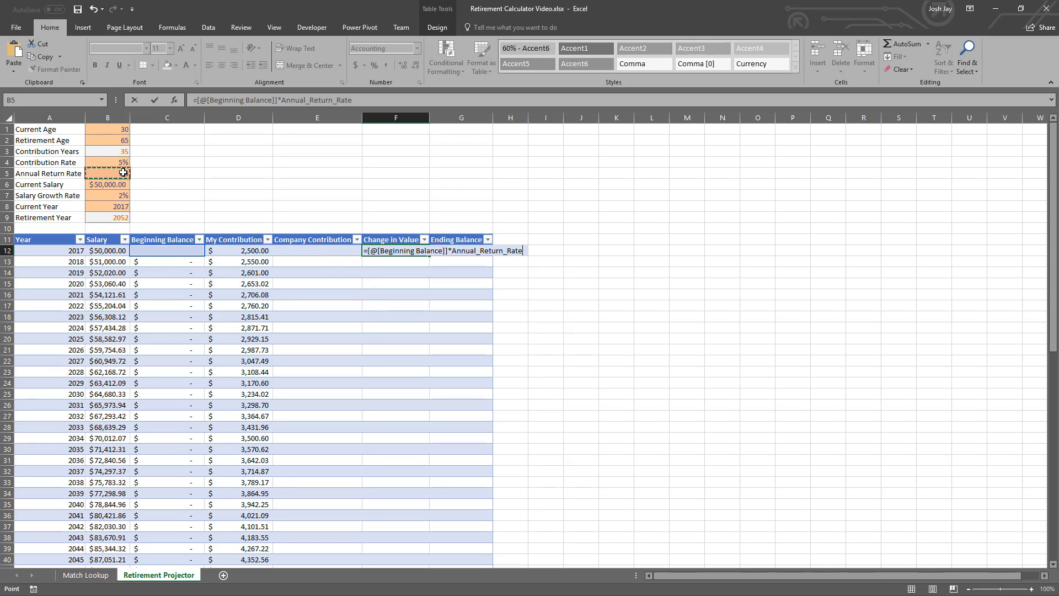
pyautogui.press('Return')
# - Wrap the F12 Change in Value formula in IFERROR so that errors return ""
pyautogui.press('Up')
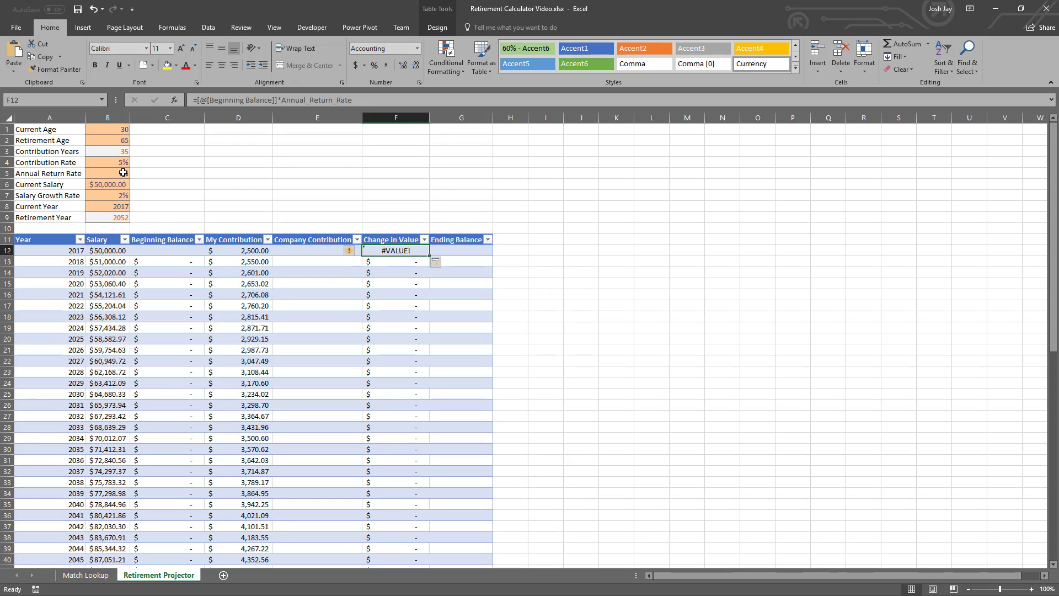
pyautogui.click(197, 99)
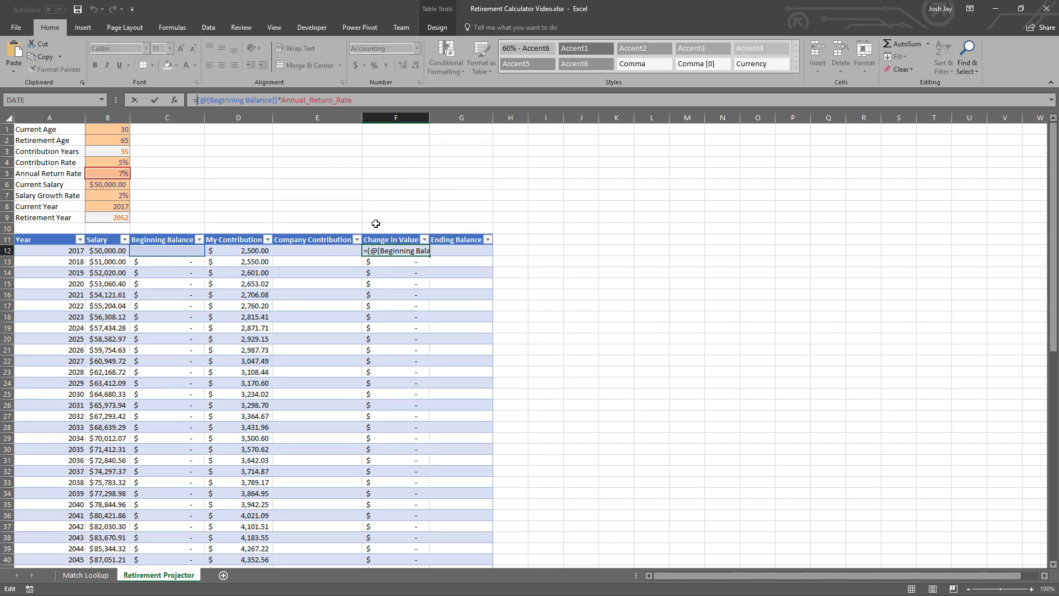
pyautogui.write('IFERROR(')
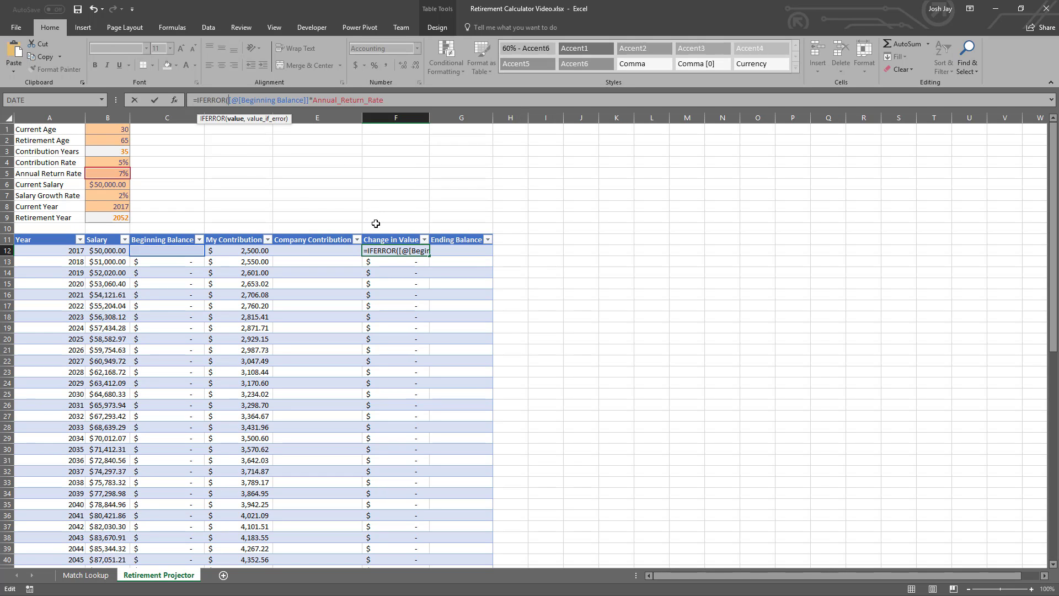
pyautogui.press('End')
pyautogui.write(',"")')
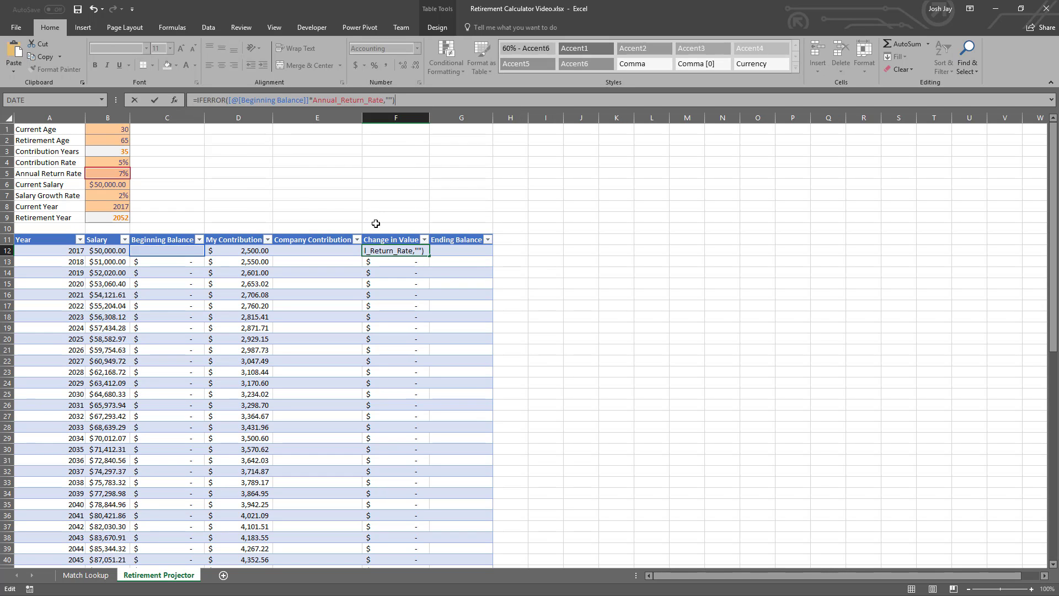
pyautogui.press('Return')
pyautogui.press('Up')
pyautogui.press('Right')
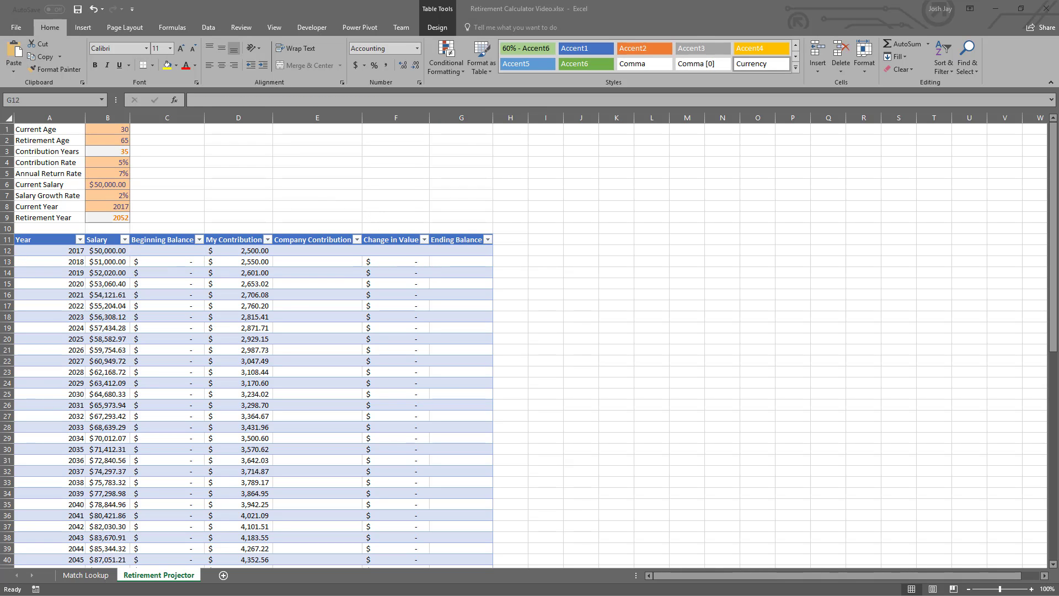
pyautogui.click(455, 248)
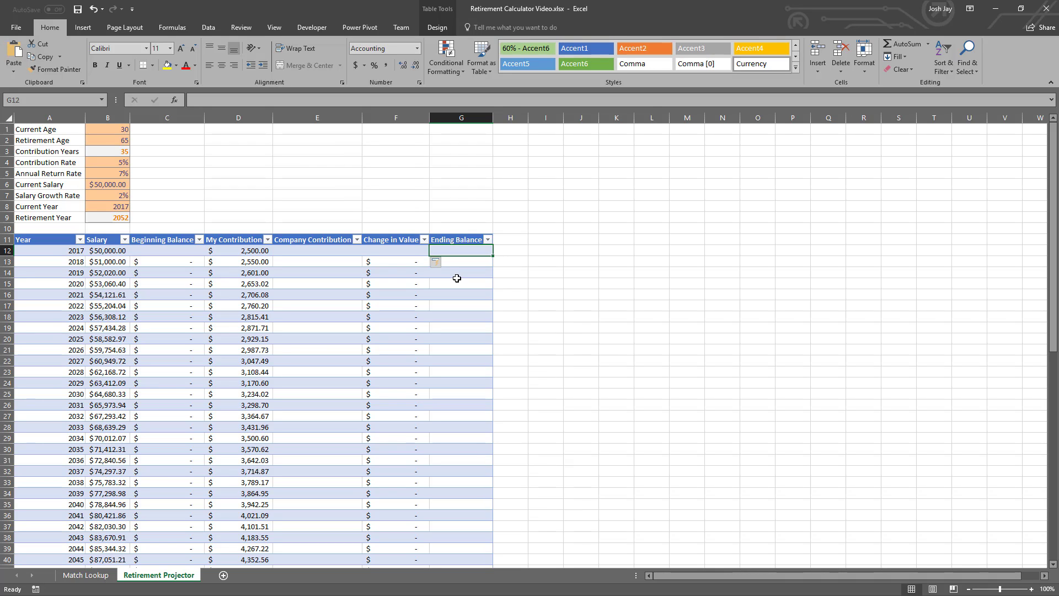
pyautogui.write('=')
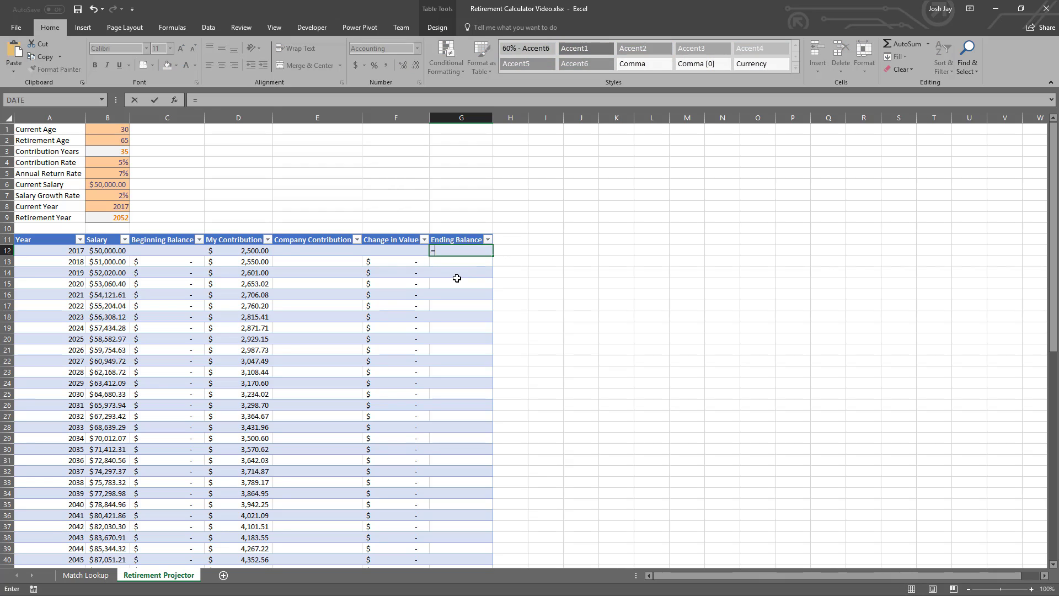
pyautogui.write('IF(')
pyautogui.press('Left')
pyautogui.press('Left')
pyautogui.press('Left')
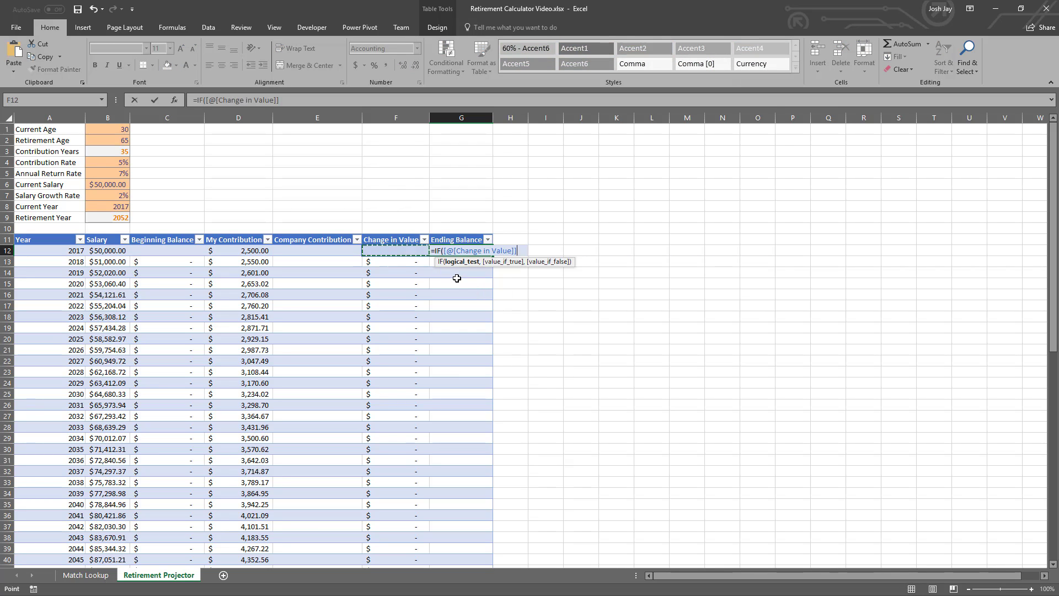
pyautogui.press('Left')
pyautogui.press('Left')
pyautogui.press('Left')
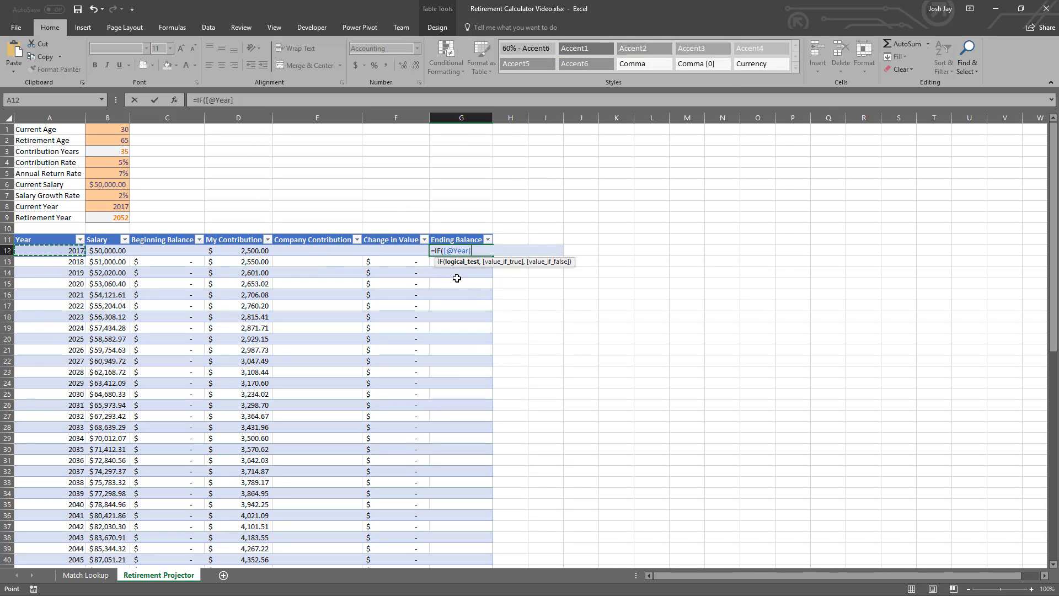
pyautogui.write('<>"",SUM(')
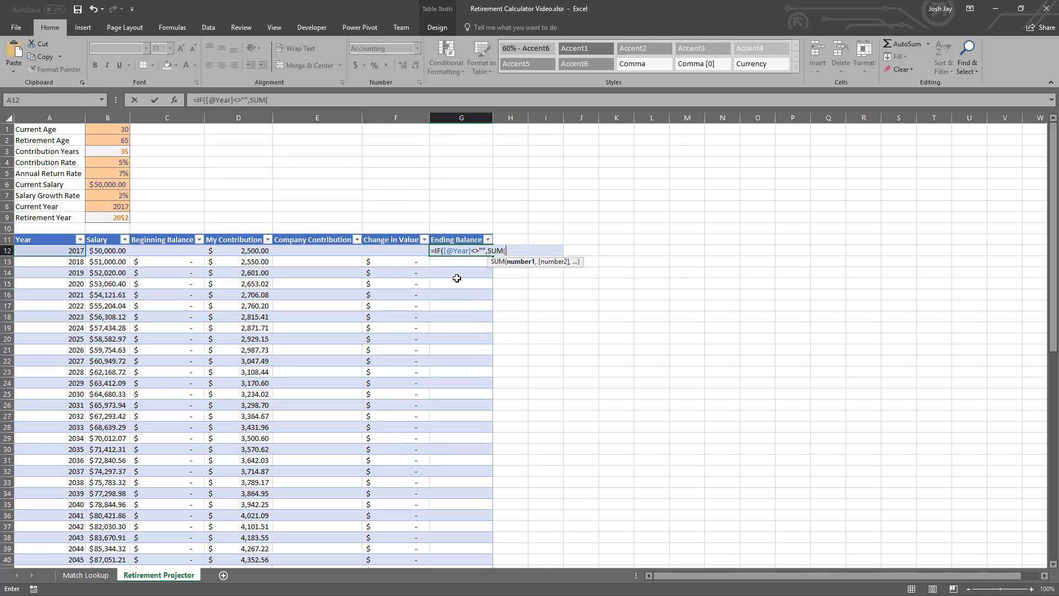
# - Complete the G12 IF formula with SUM(tblRetirementProjector[@[Beginning Balance]:[Change in Value]]) when true and "" when false
pyautogui.press('Left')
pyautogui.hotkey('shift', 'Left')
pyautogui.hotkey('shift', 'Left')
pyautogui.hotkey('shift', 'Left')
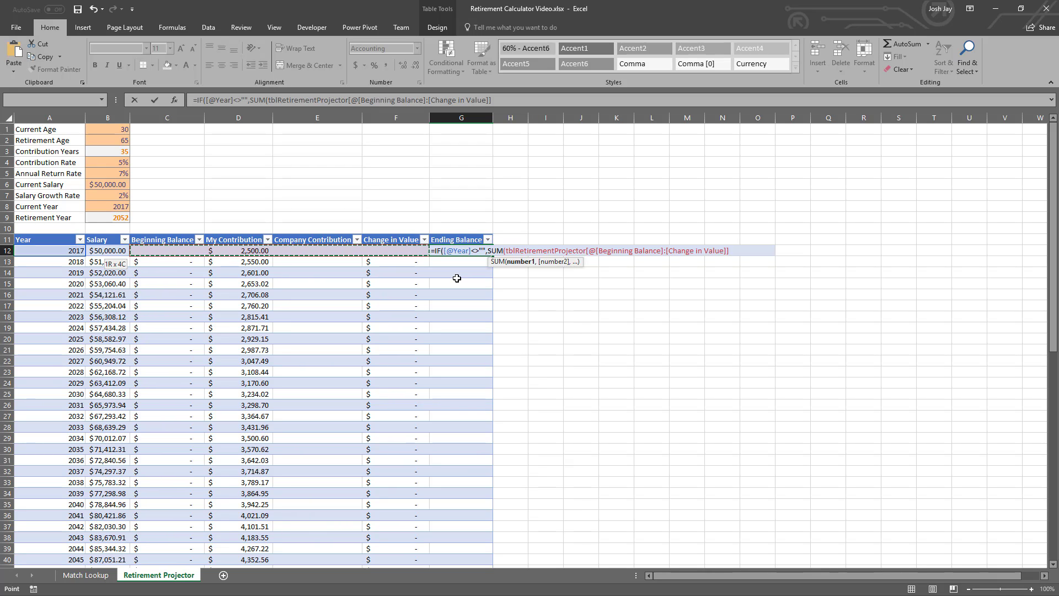
pyautogui.write('),')
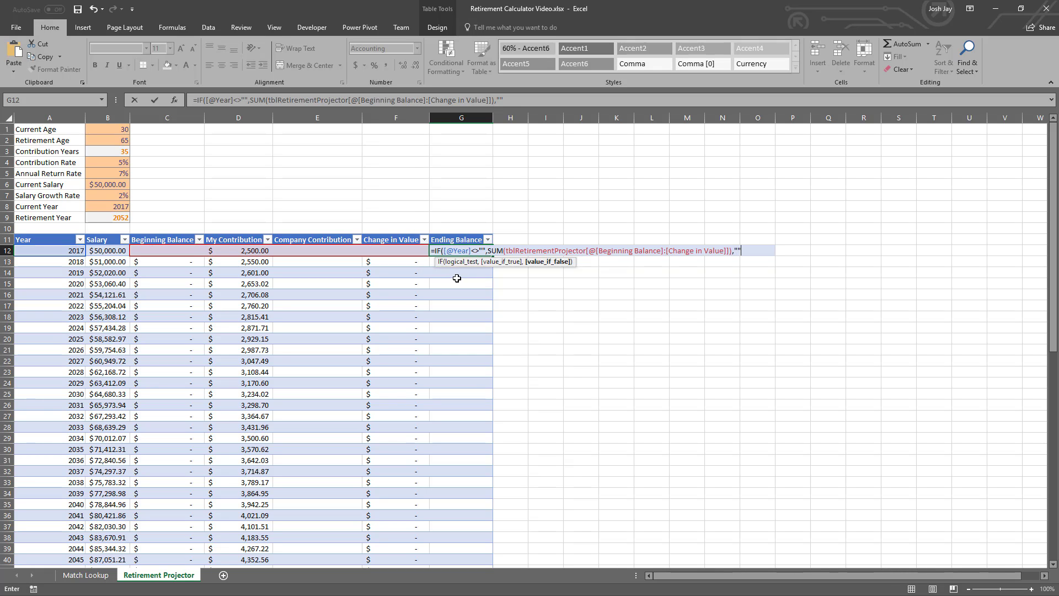
pyautogui.write('"")')
pyautogui.press('Return')
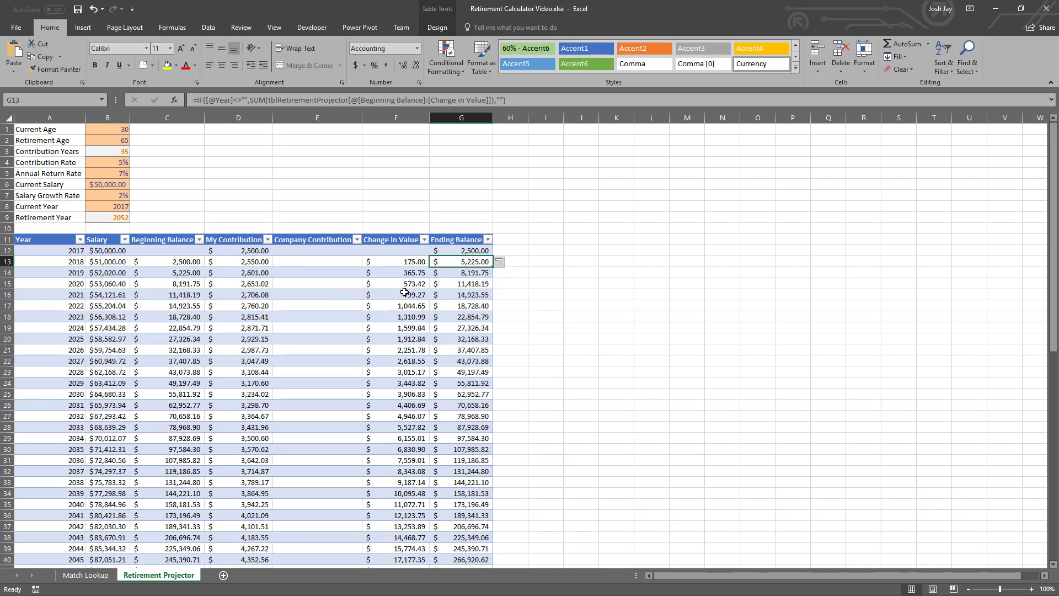
# - Examine the projected balances down the table to the Ending Balance of the 2052 retirement year
pyautogui.scroll(-4, 375, 284)
pyautogui.scroll(4, 457, 502)
pyautogui.scroll(-2, 362, 293)
pyautogui.scroll(-3, 363, 293)
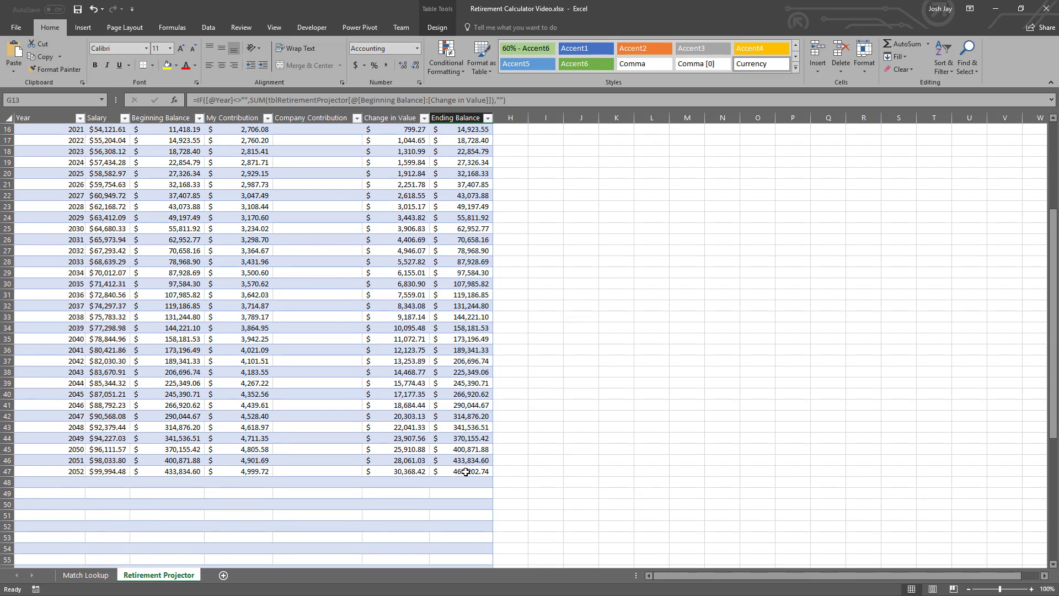
pyautogui.click(469, 470)
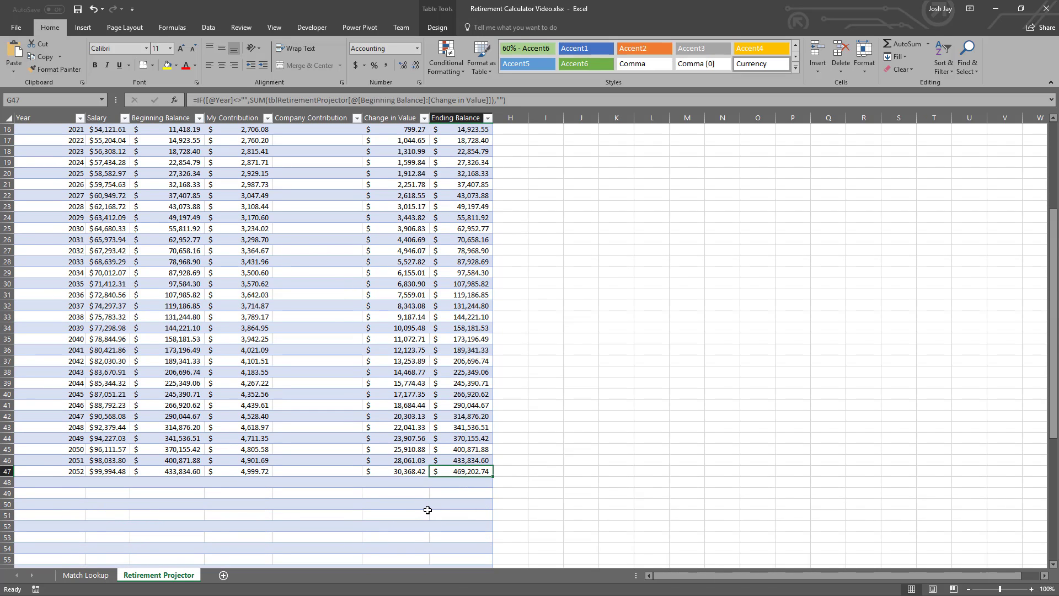
pyautogui.scroll(5, 382, 477)
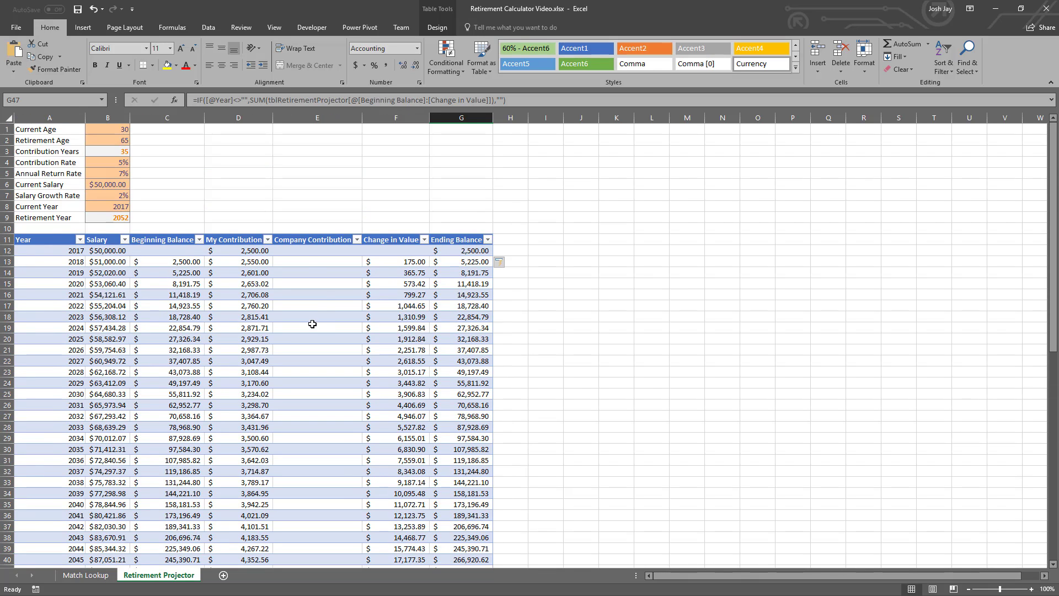
# - On the Match Lookup sheet, start an IFS formula in Model Percent cell F2 with the test [@[Match Range High]]<=Contribution_Rate
pyautogui.click(307, 251)
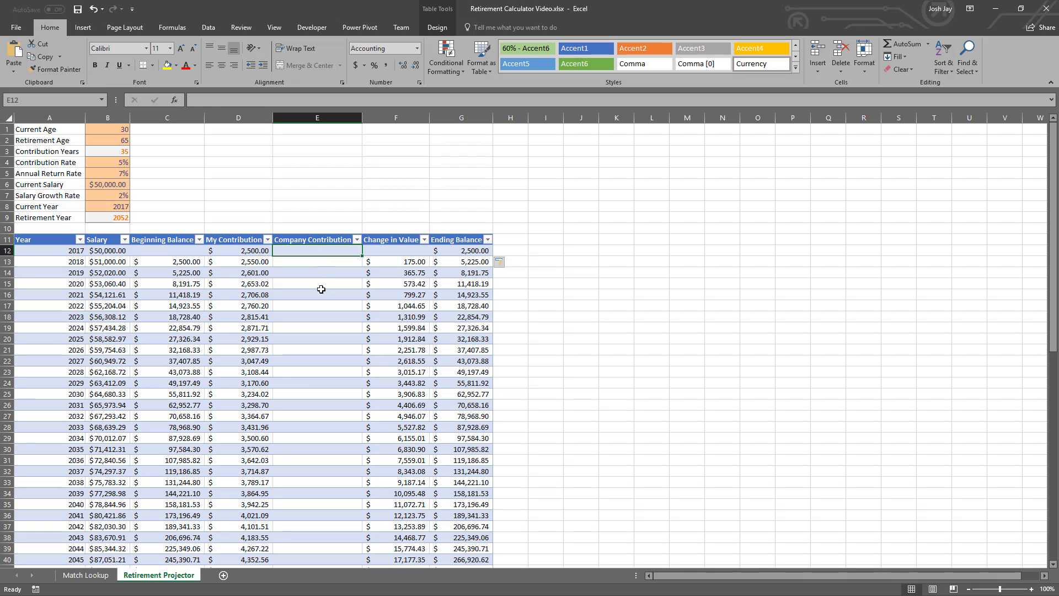
pyautogui.click(86, 575)
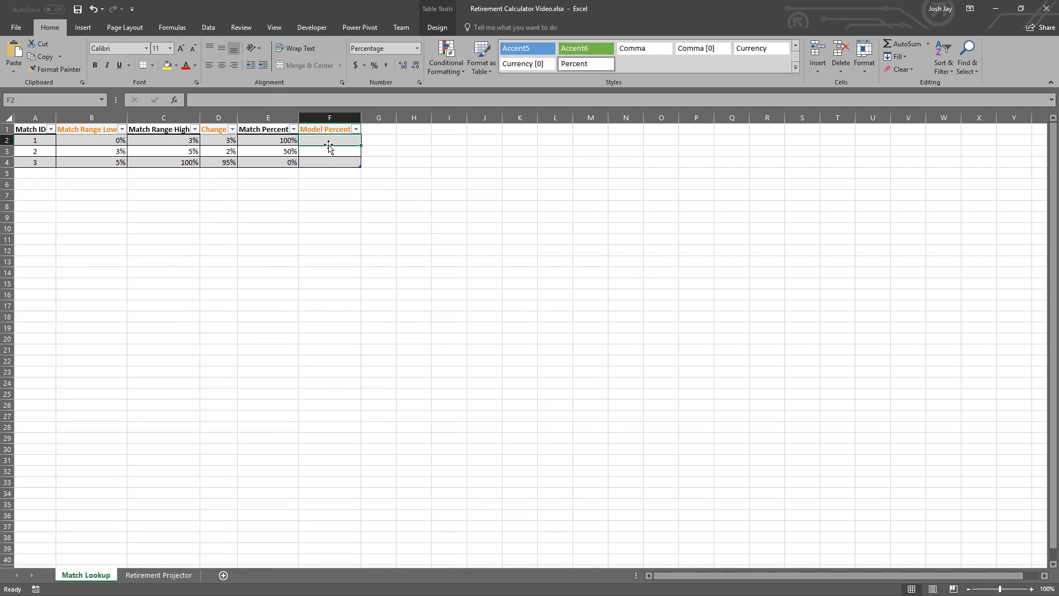
pyautogui.hotkey('alt', 'Tab')
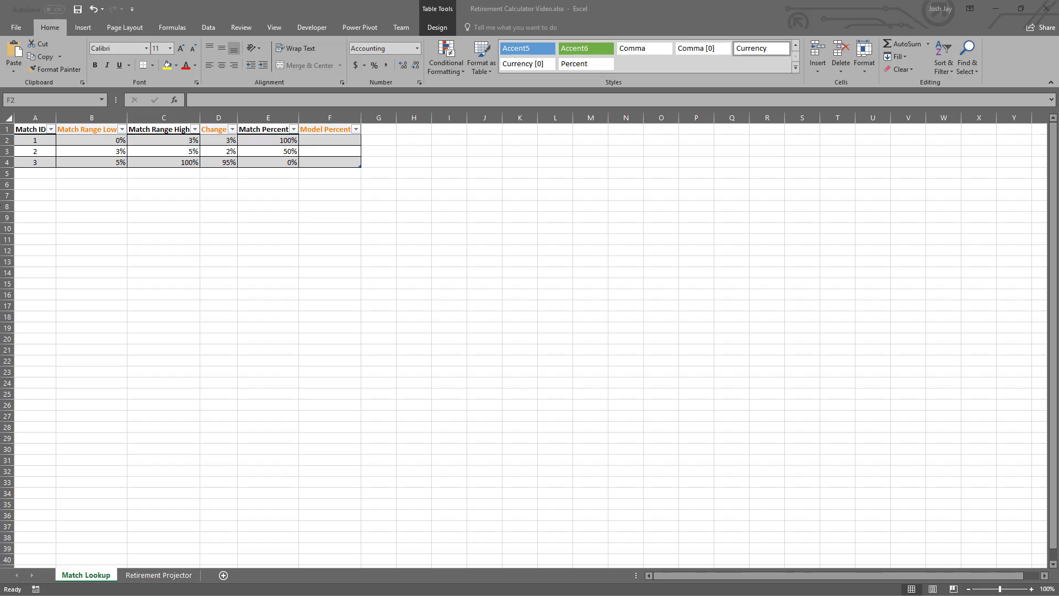
pyautogui.click(319, 143)
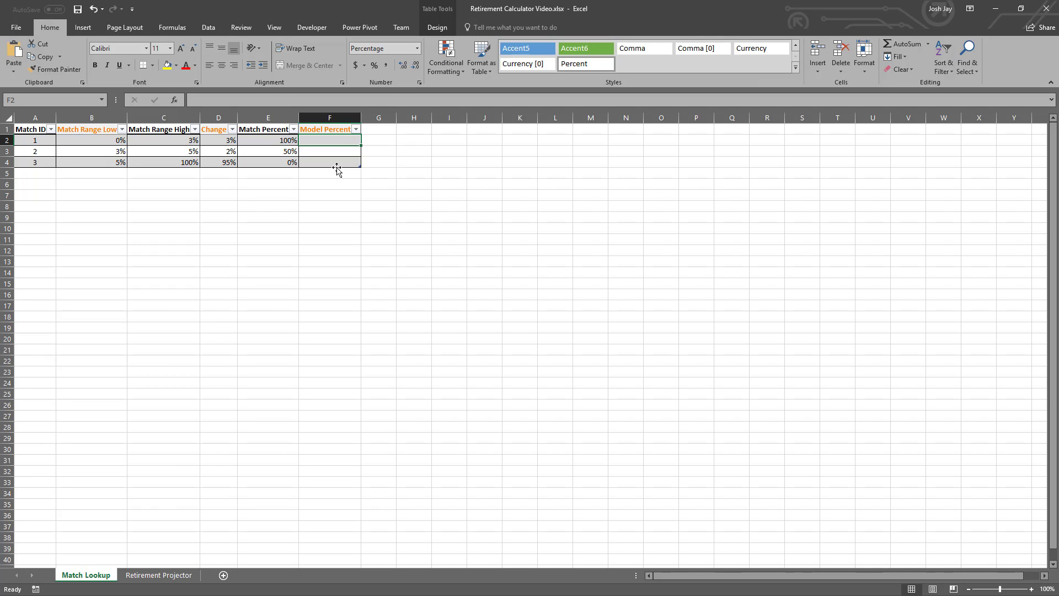
pyautogui.write('=')
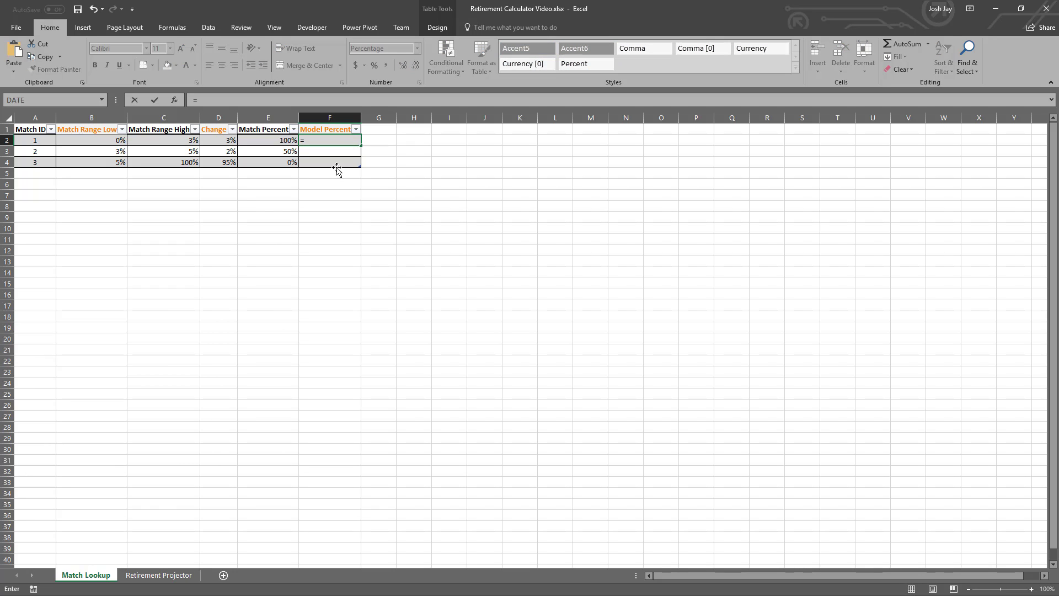
pyautogui.write('IFS(')
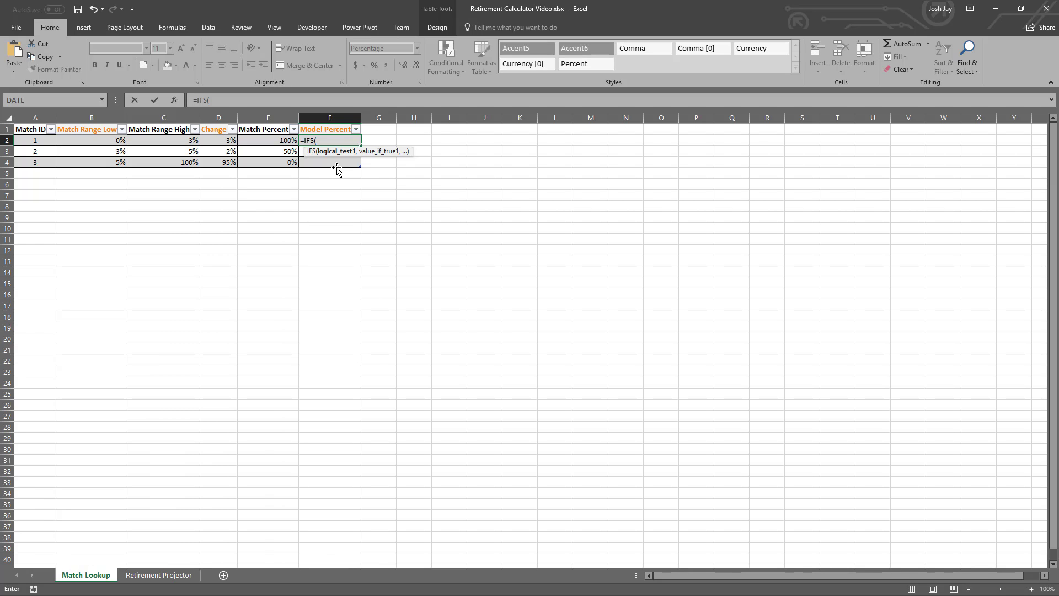
pyautogui.click(182, 140)
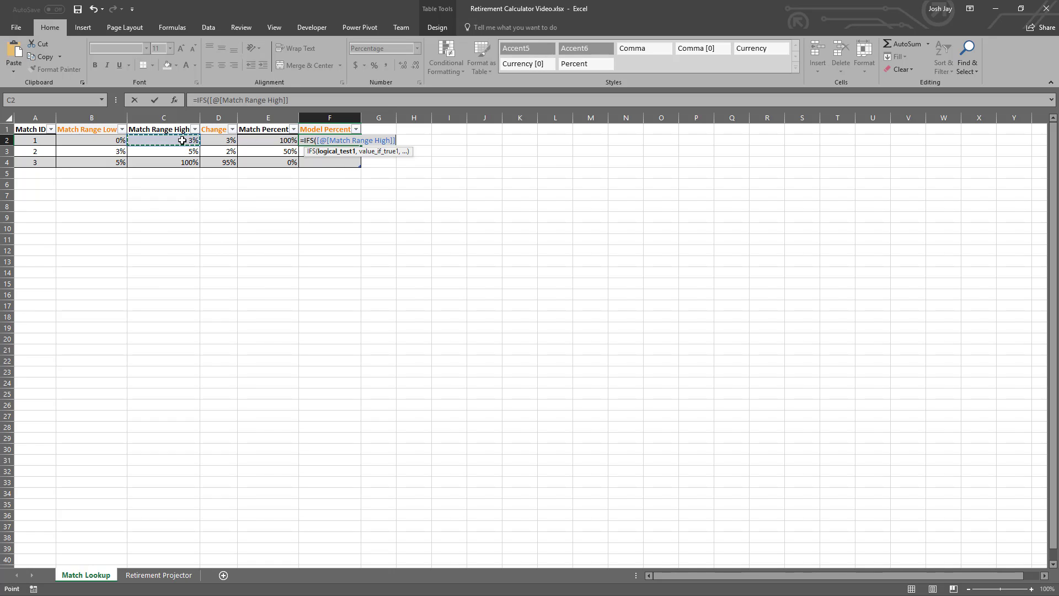
pyautogui.write('<')
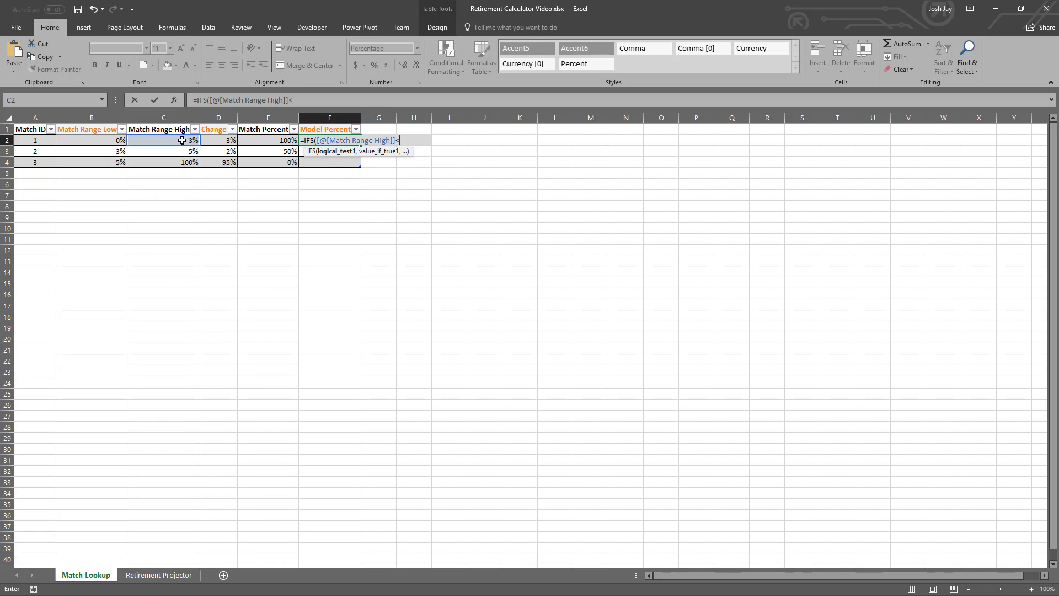
pyautogui.write('=')
pyautogui.write('cont')
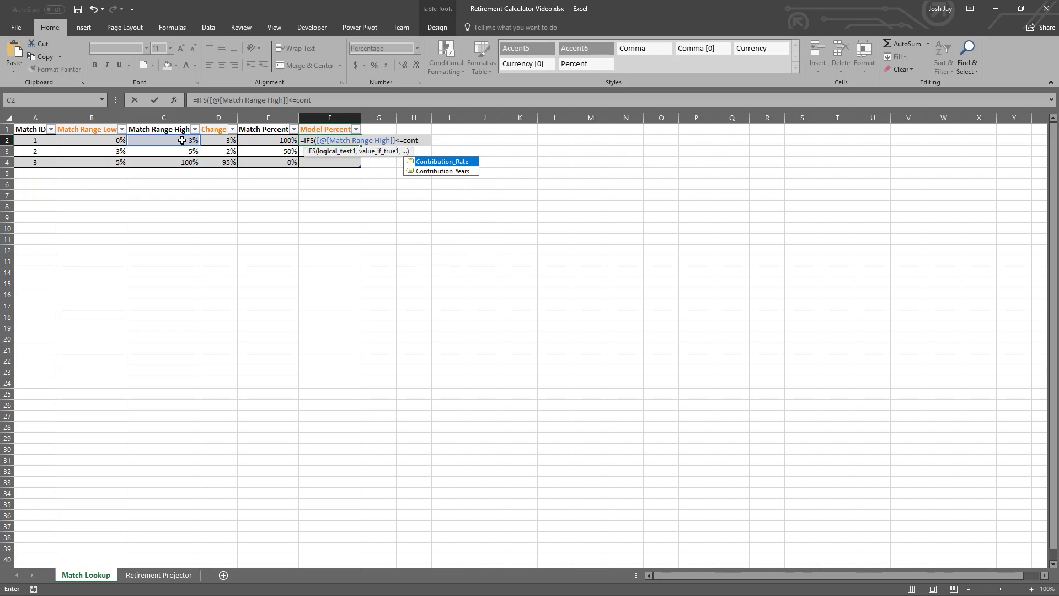
pyautogui.press('Tab')
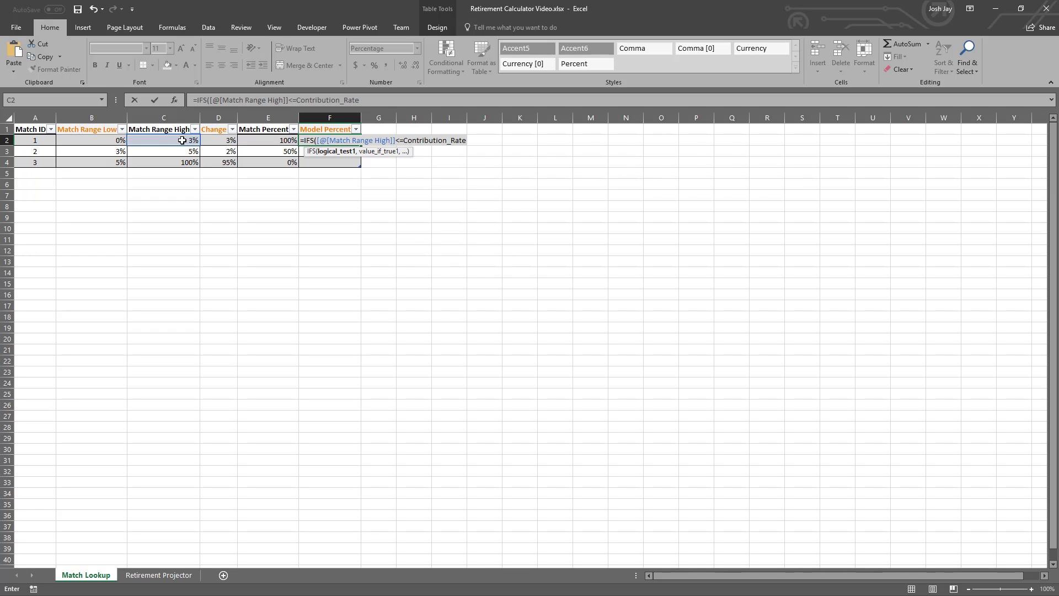
pyautogui.write(',')
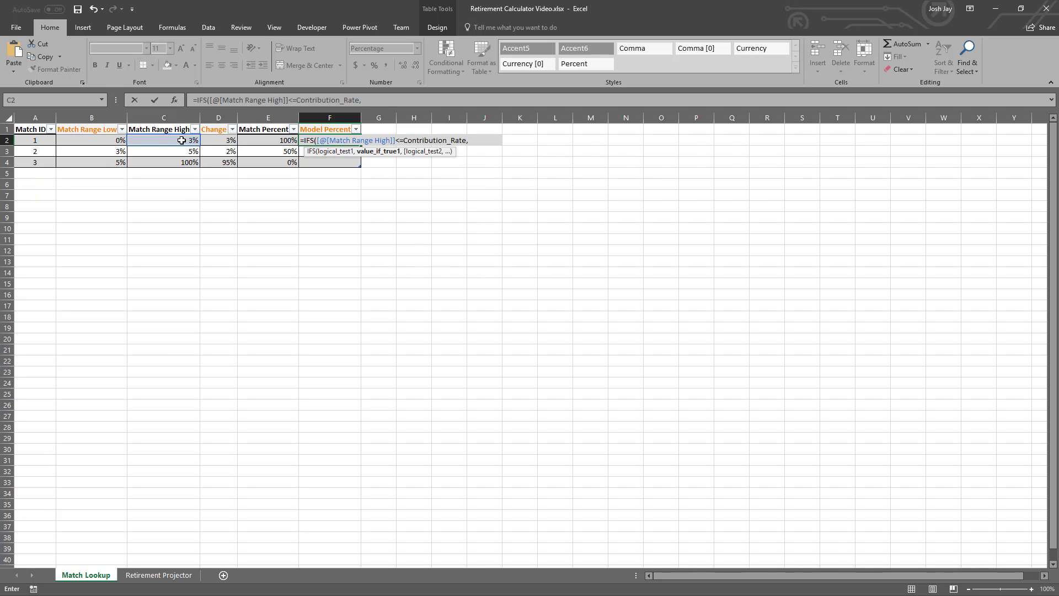
pyautogui.click(269, 141)
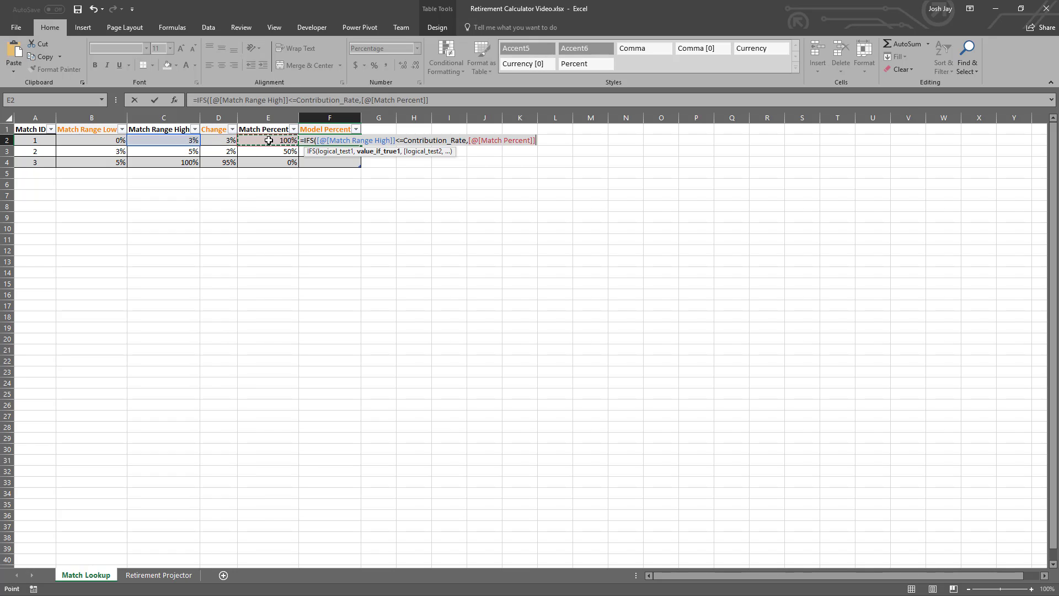
pyautogui.write('*')
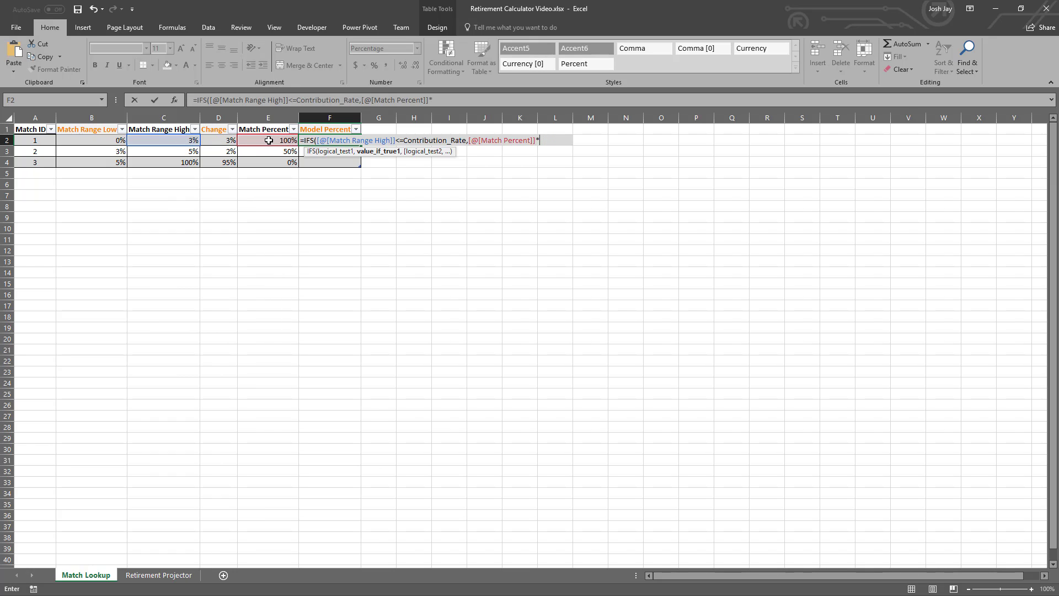
pyautogui.click(213, 140)
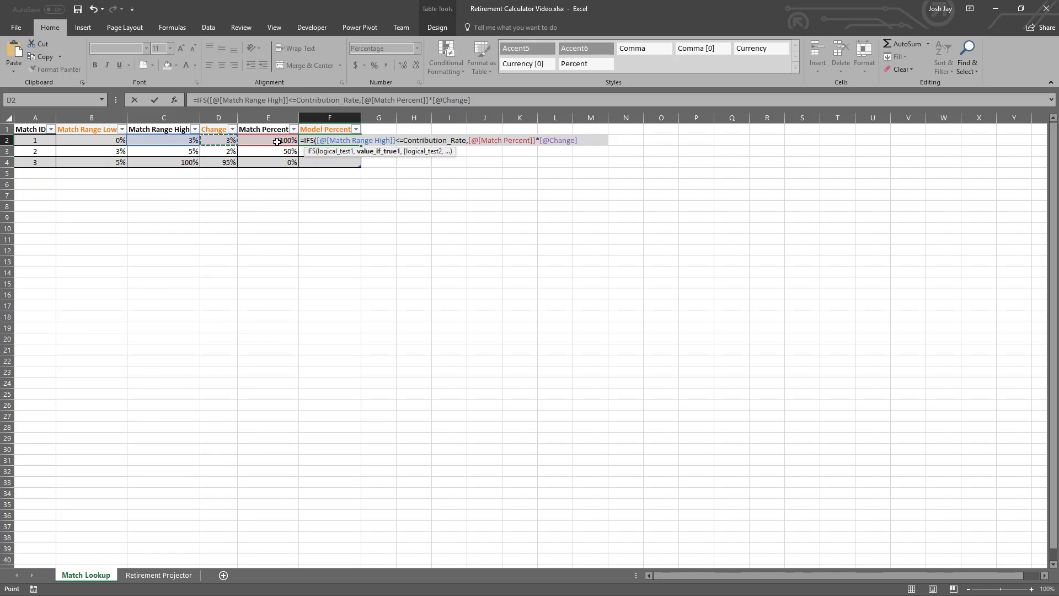
pyautogui.write(',')
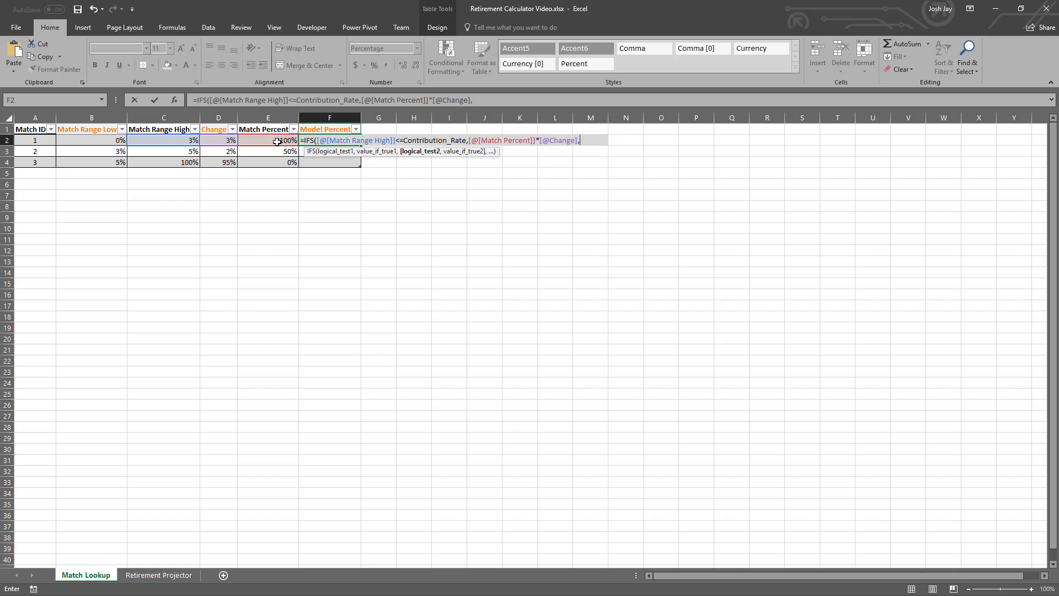
pyautogui.click(182, 141)
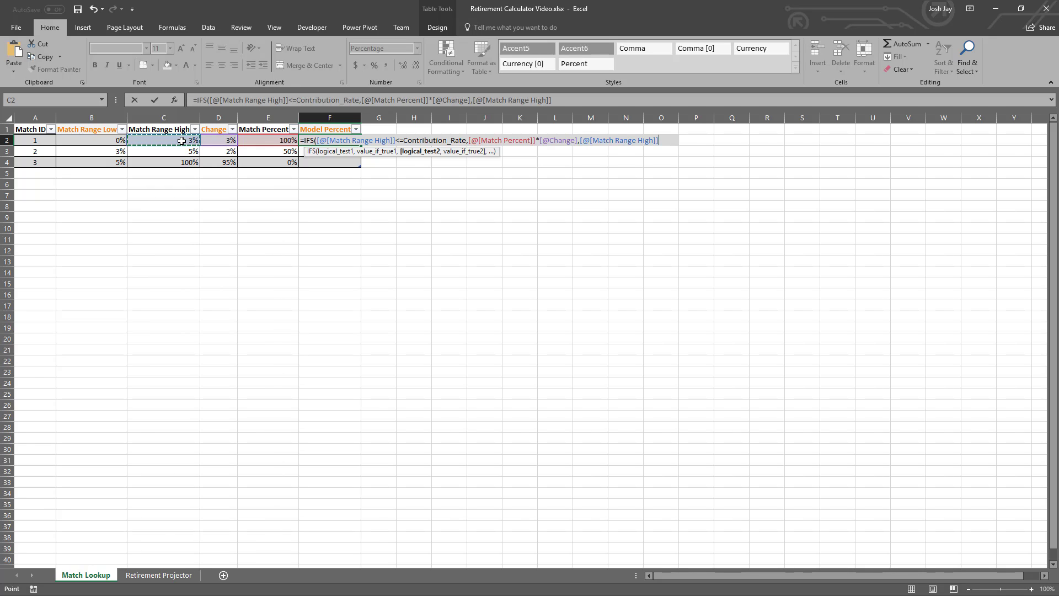
pyautogui.write('>')
pyautogui.press('BackSpace')
pyautogui.press('BackSpace')
pyautogui.press('BackSpace')
pyautogui.press('BackSpace')
pyautogui.press('BackSpace')
pyautogui.press('BackSpace')
pyautogui.press('BackSpace')
pyautogui.press('BackSpace')
pyautogui.press('BackSpace')
pyautogui.press('BackSpace')
pyautogui.press('BackSpace')
pyautogui.press('BackSpace')
pyautogui.press('BackSpace')
pyautogui.press('BackSpace')
pyautogui.press('BackSpace')
pyautogui.press('BackSpace')
pyautogui.press('BackSpace')
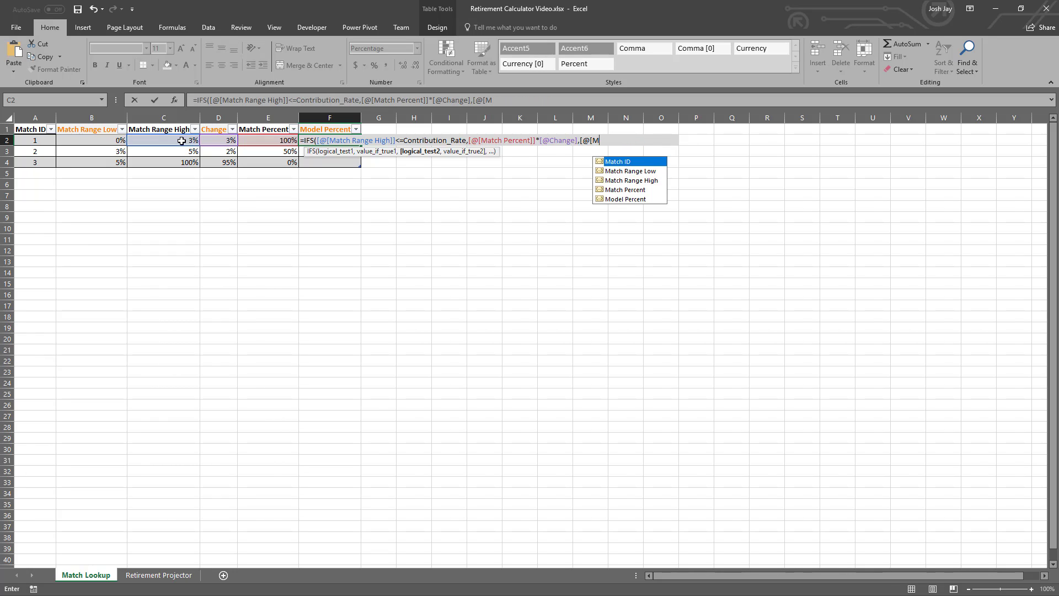
pyautogui.press('BackSpace')
pyautogui.press('BackSpace')
pyautogui.press('BackSpace')
pyautogui.press('BackSpace')
# - Set the second IFS test in F2 to Contribution_Rate>[@[Match Range Low]] and add a separator for its result
pyautogui.write('contr')
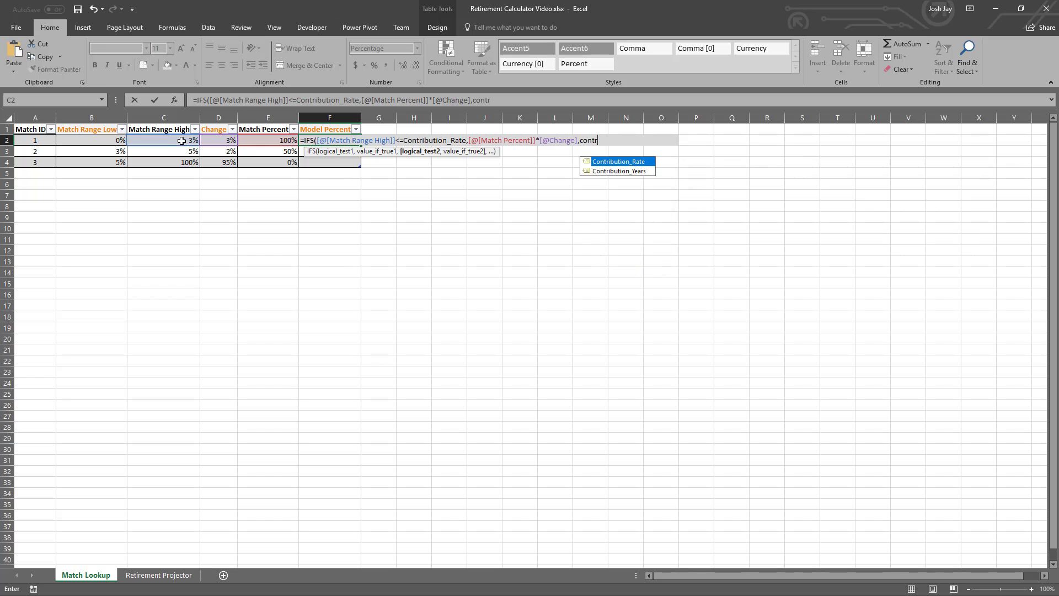
pyautogui.press('Tab')
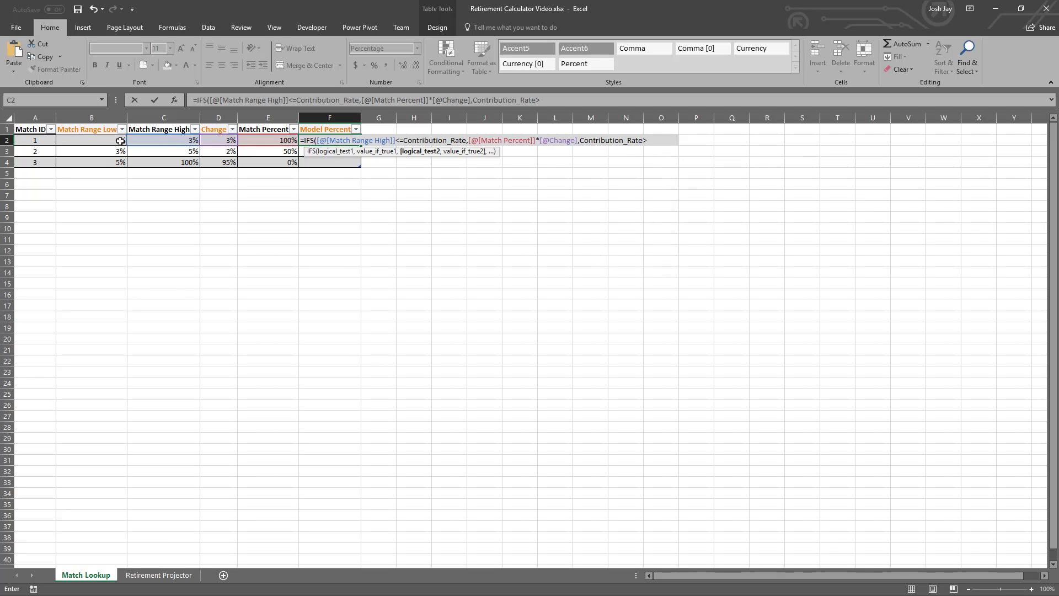
pyautogui.write('>')
pyautogui.click(111, 140)
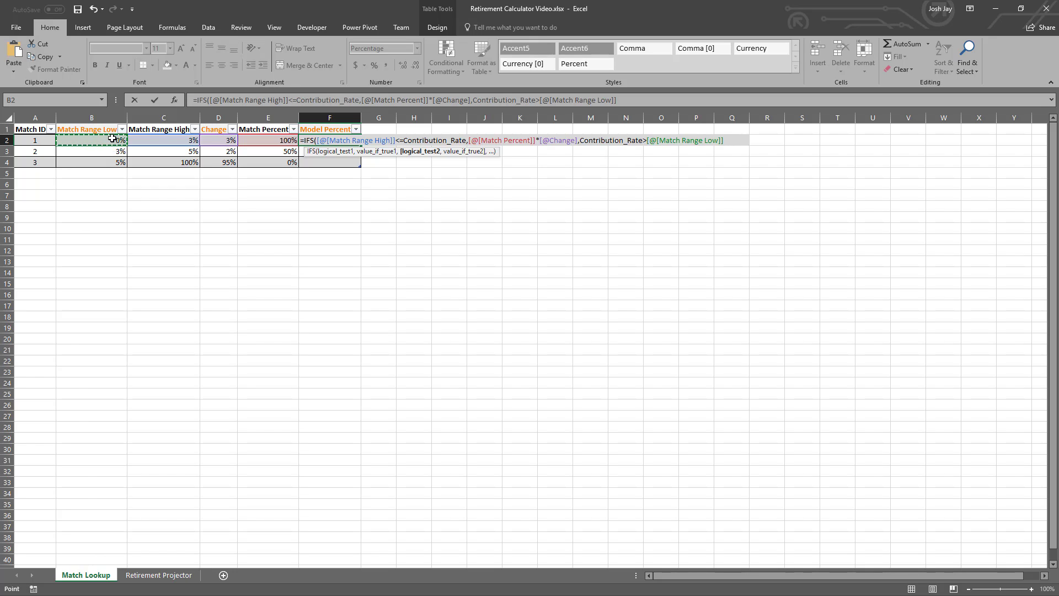
pyautogui.write(',')
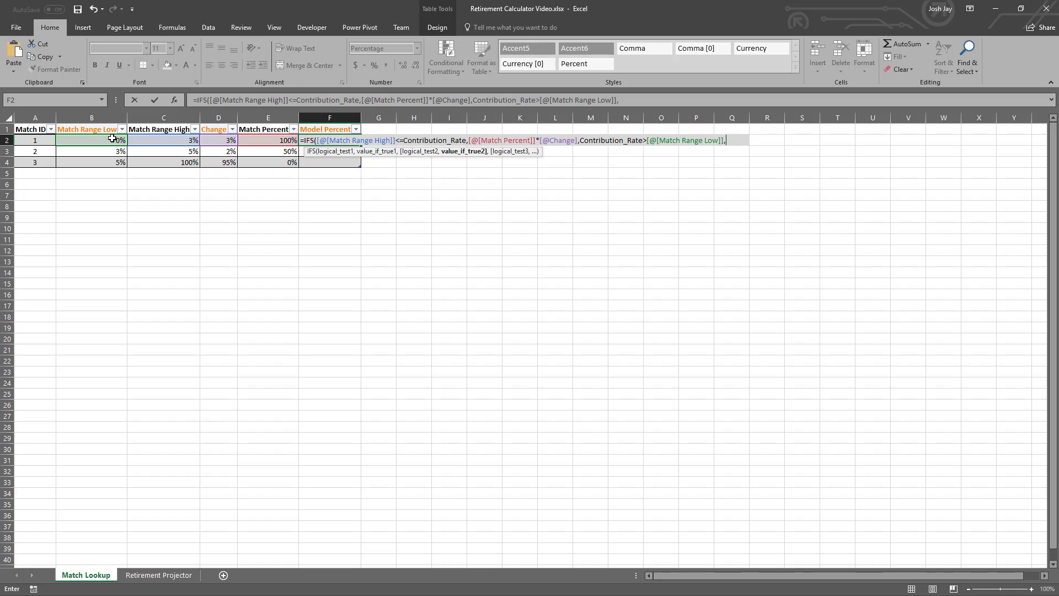
pyautogui.write('(cont')
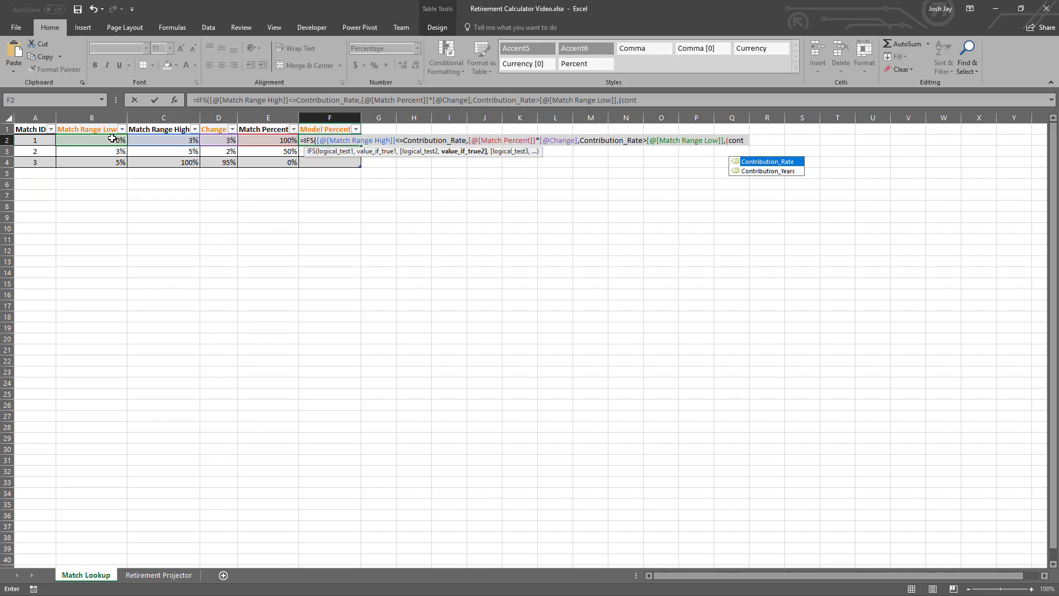
# - Set the second IFS result in F2 to (Contribution_Rate-[@[Match Range Low]])*[@[Match Percent]] and complete the formula
pyautogui.press('Tab')
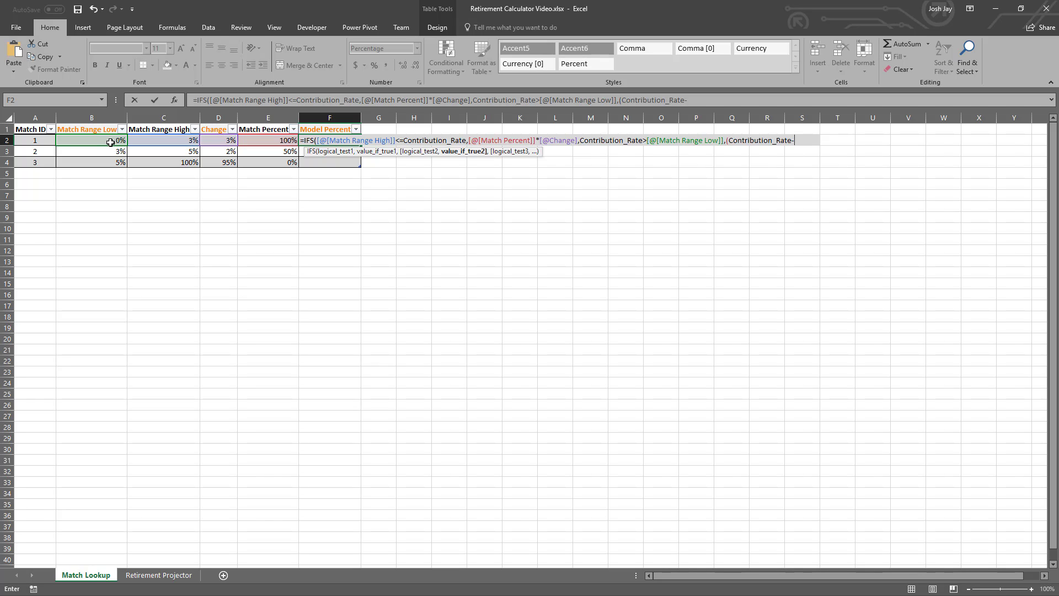
pyautogui.write('-')
pyautogui.click(110, 142)
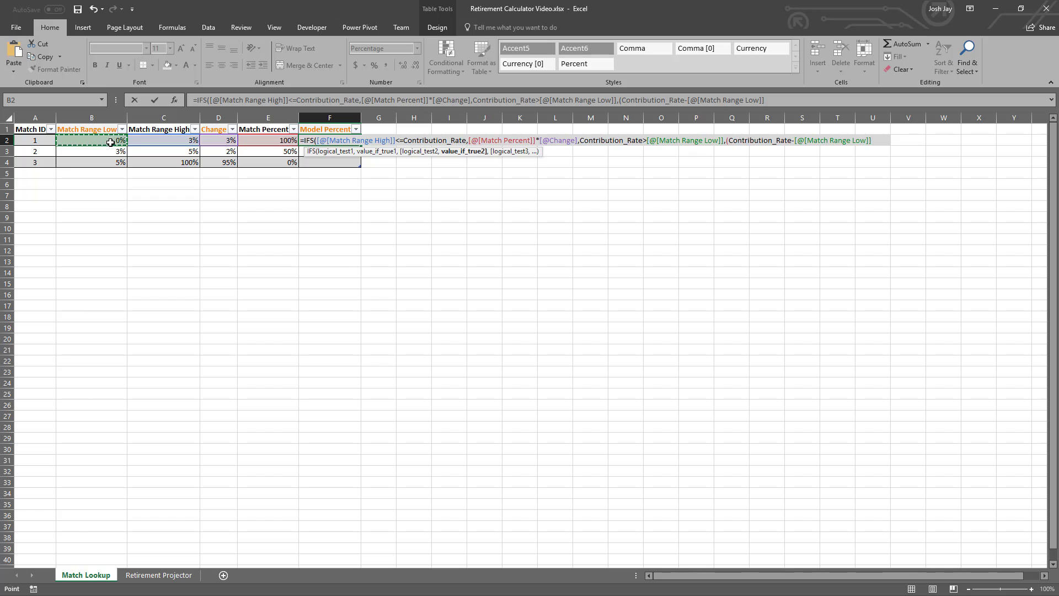
pyautogui.write(')*')
pyautogui.click(268, 141)
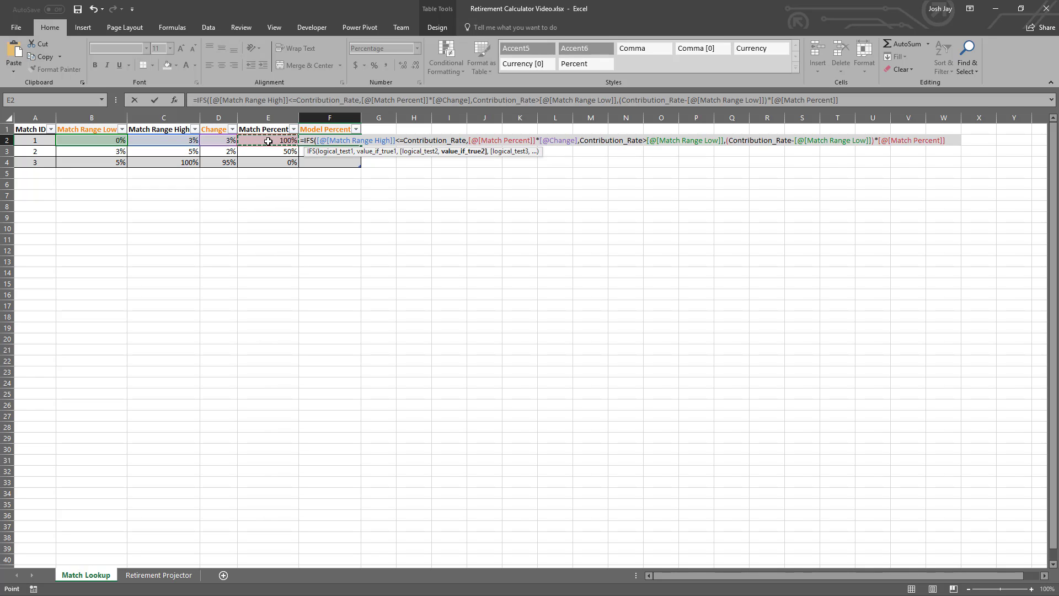
pyautogui.write(')')
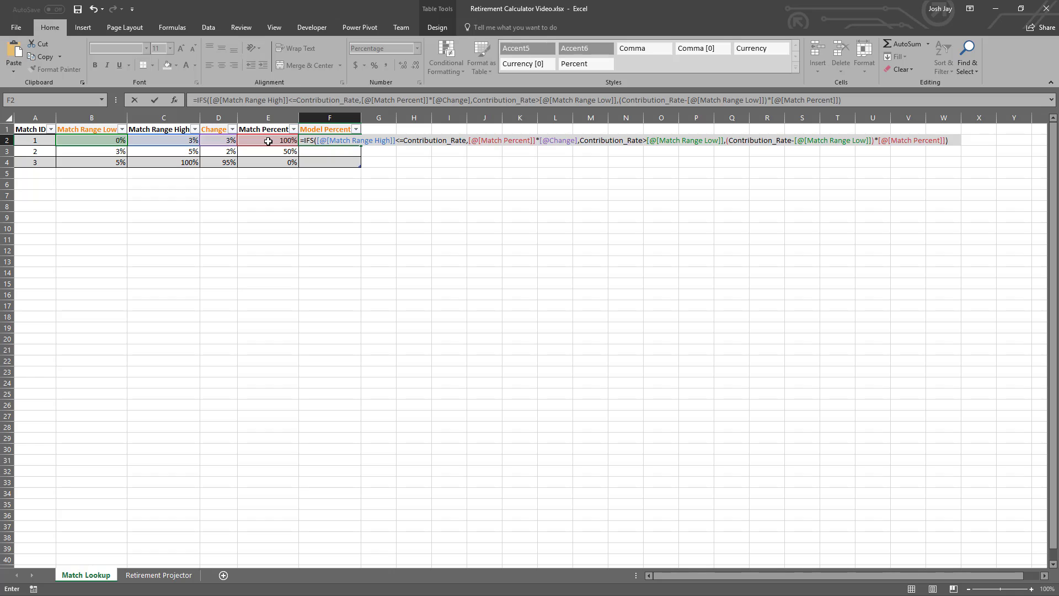
pyautogui.press('Return')
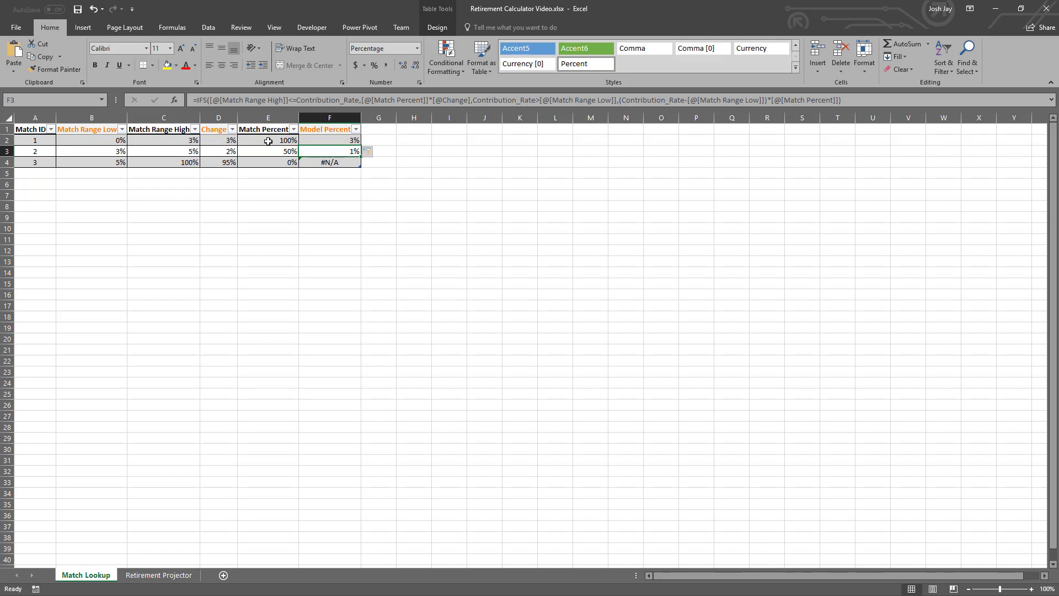
# - Examine how the match range, Change and Match Percent values produce Model Percent for Match IDs 1 and 2
pyautogui.press('Up')
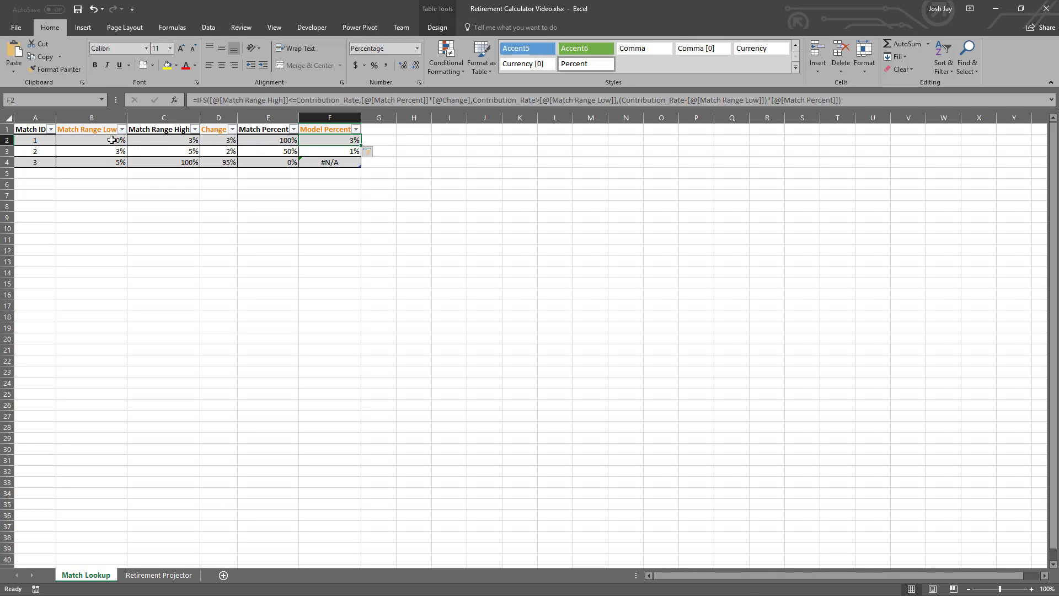
pyautogui.moveTo(112, 141); pyautogui.dragTo(160, 140)
pyautogui.click(261, 140)
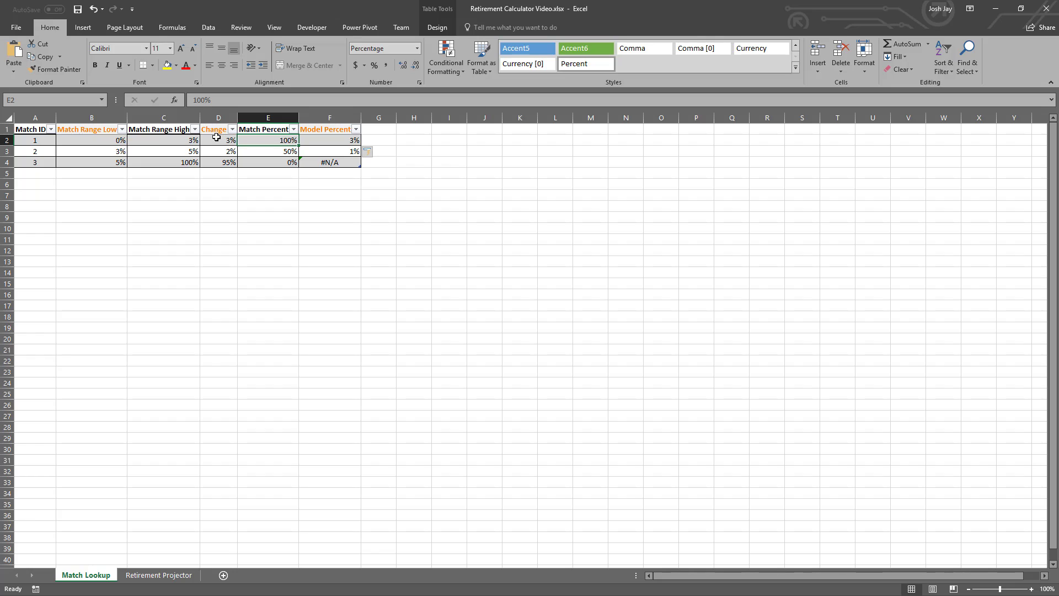
pyautogui.click(222, 143)
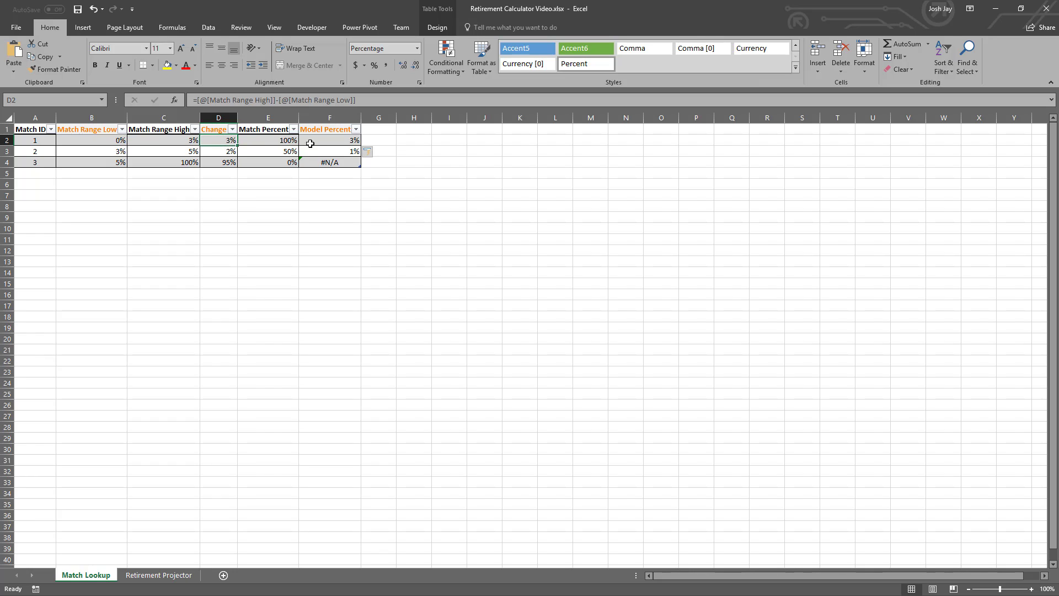
pyautogui.click(314, 143)
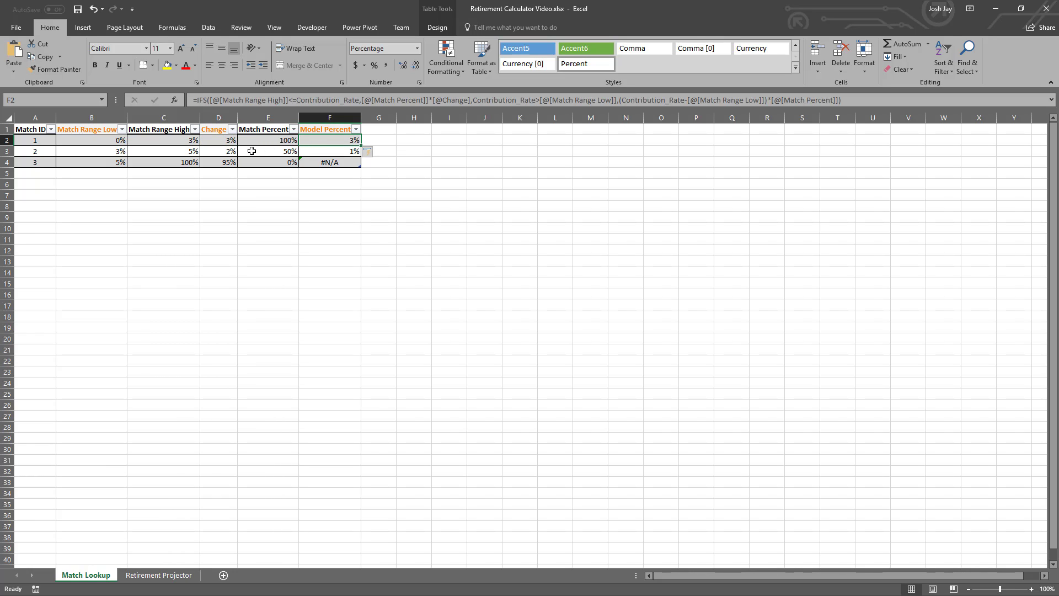
pyautogui.click(165, 151)
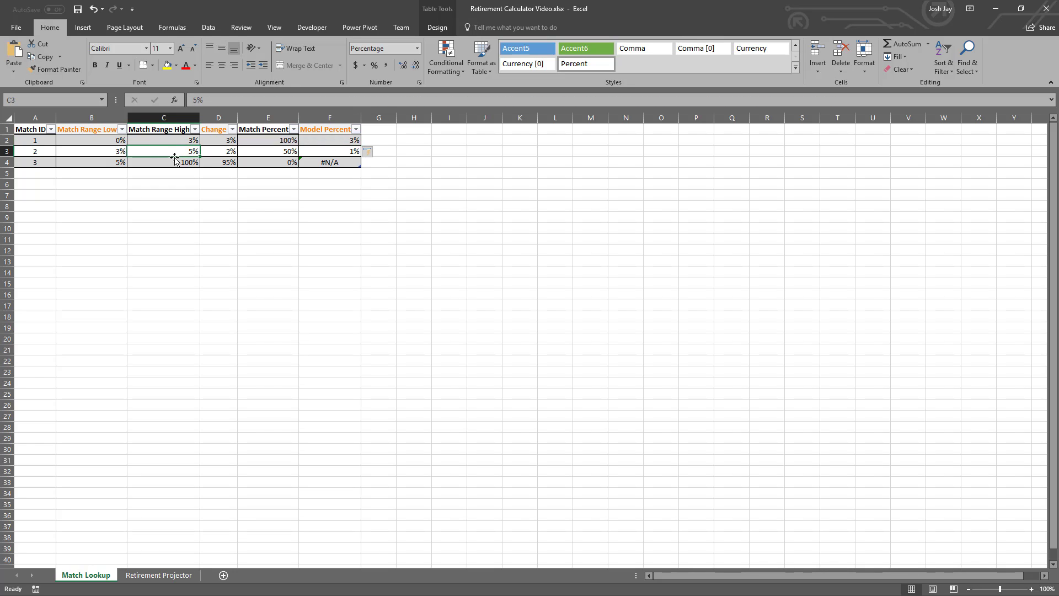
pyautogui.moveTo(121, 152); pyautogui.dragTo(146, 152)
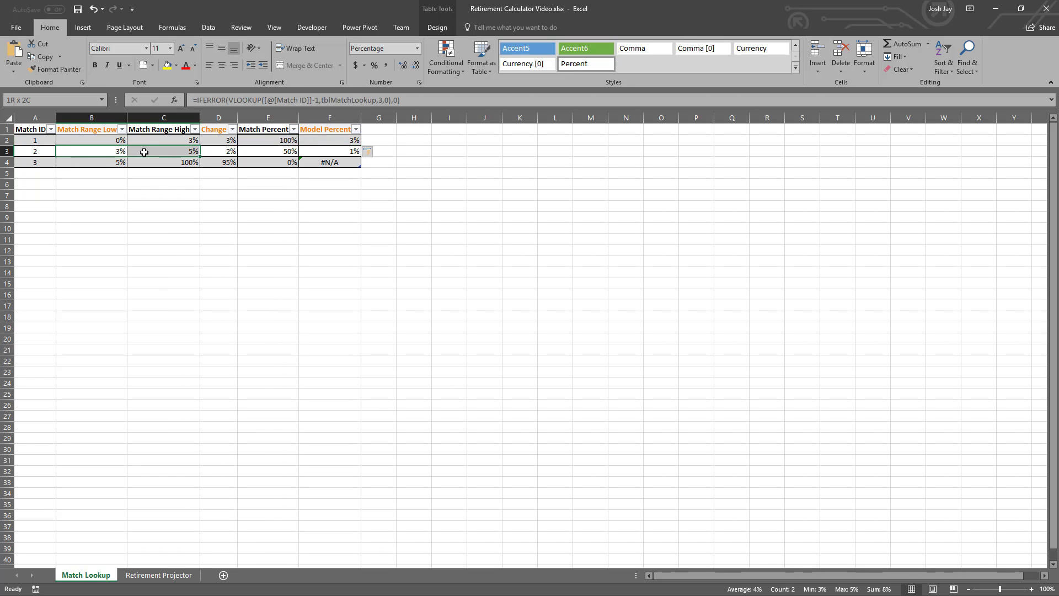
pyautogui.click(272, 153)
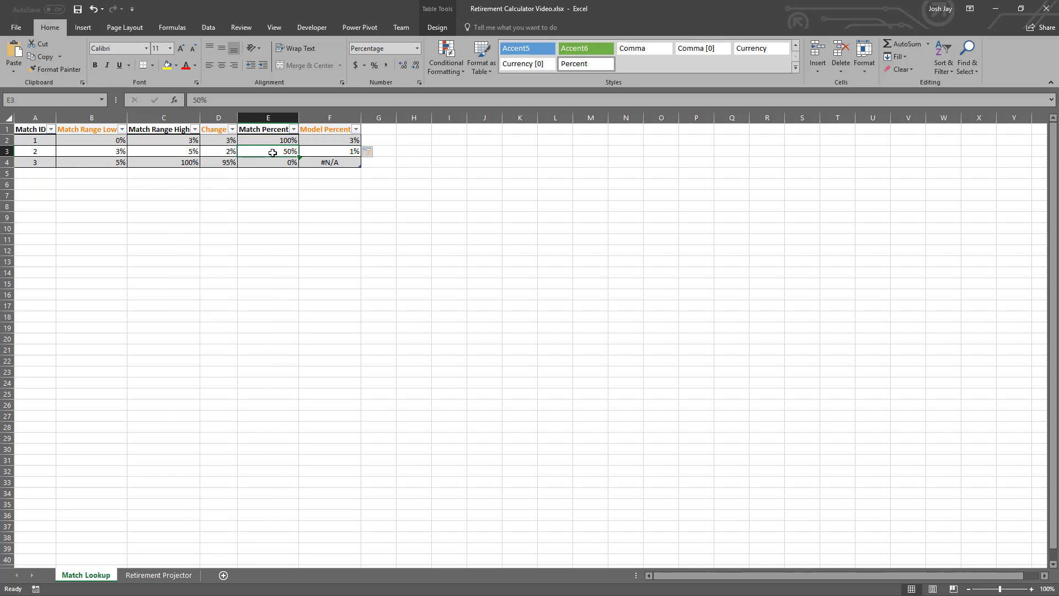
pyautogui.click(225, 153)
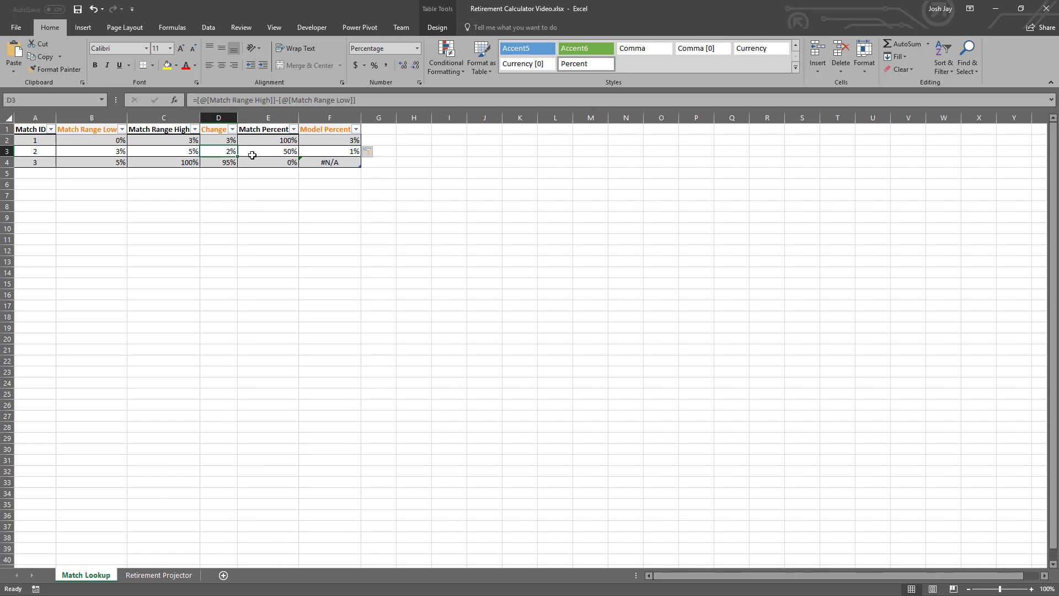
pyautogui.click(325, 150)
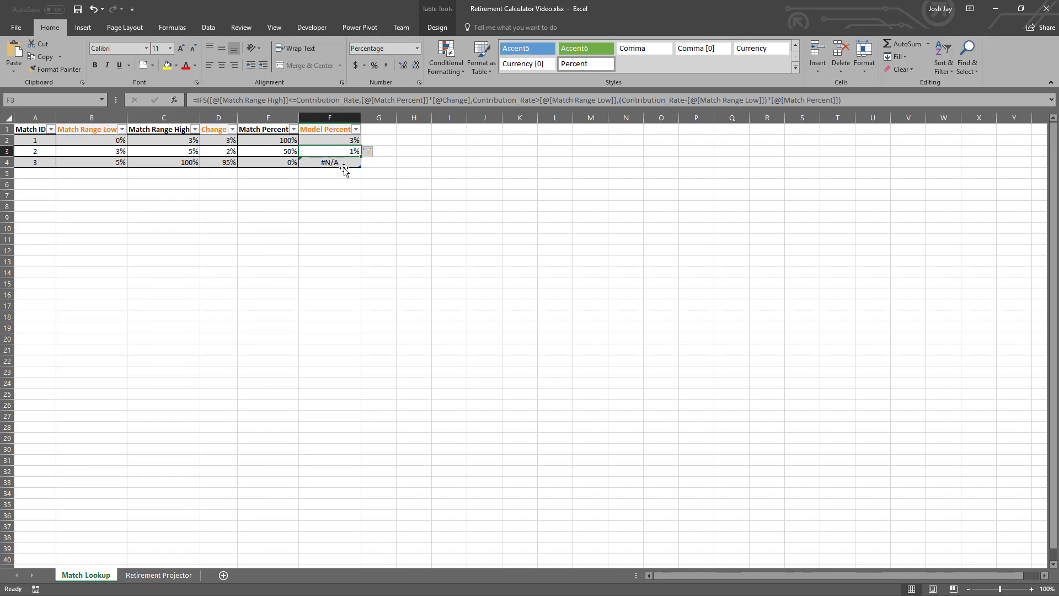
# - Wrap the IFS formula in Model Percent cell F2 in IFERROR with 0 as the error value
pyautogui.click(322, 138)
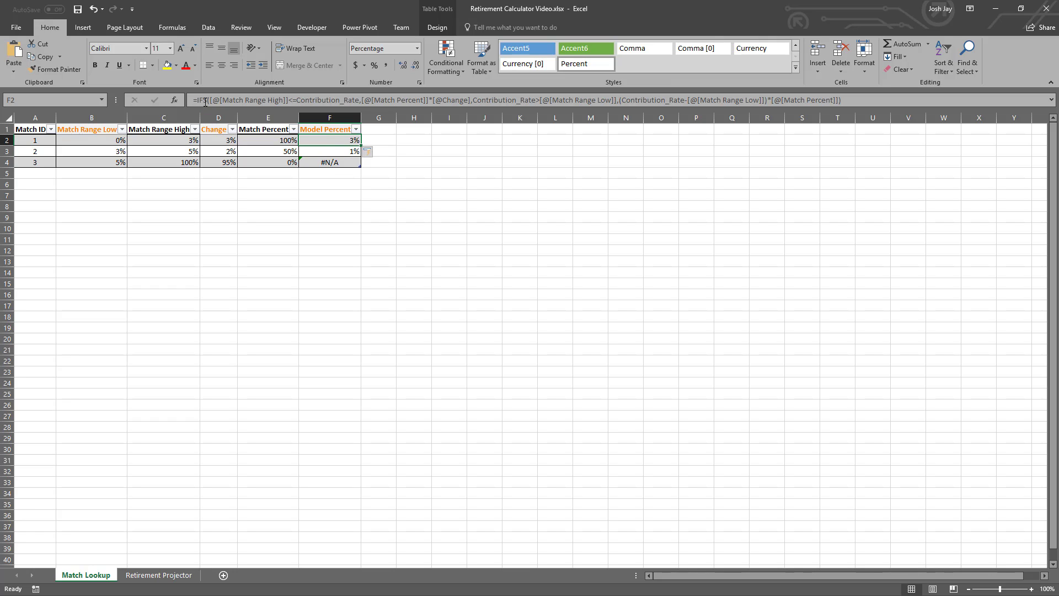
pyautogui.click(199, 98)
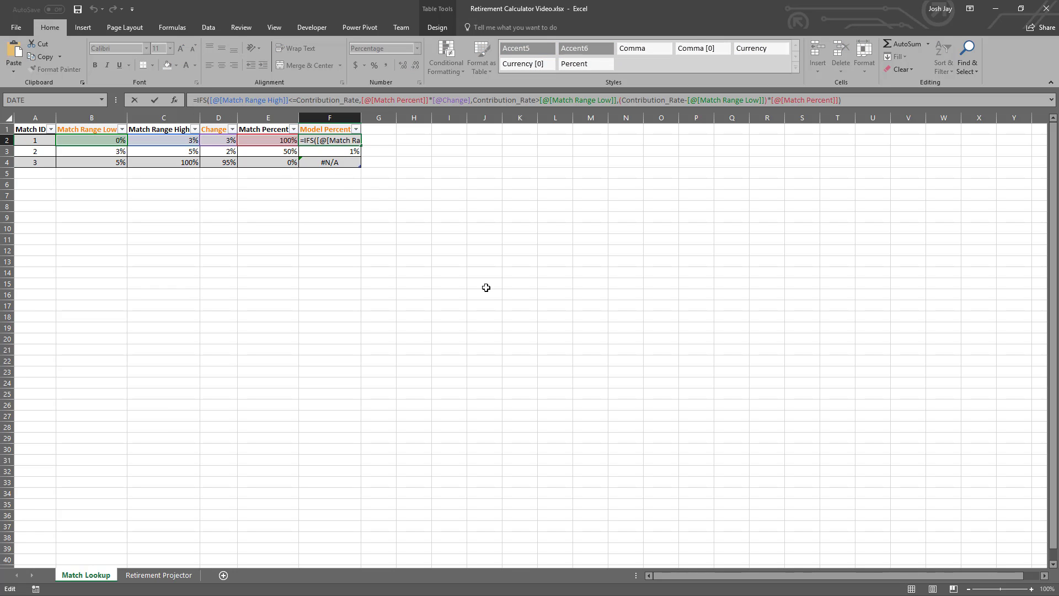
pyautogui.write('IFERROR(')
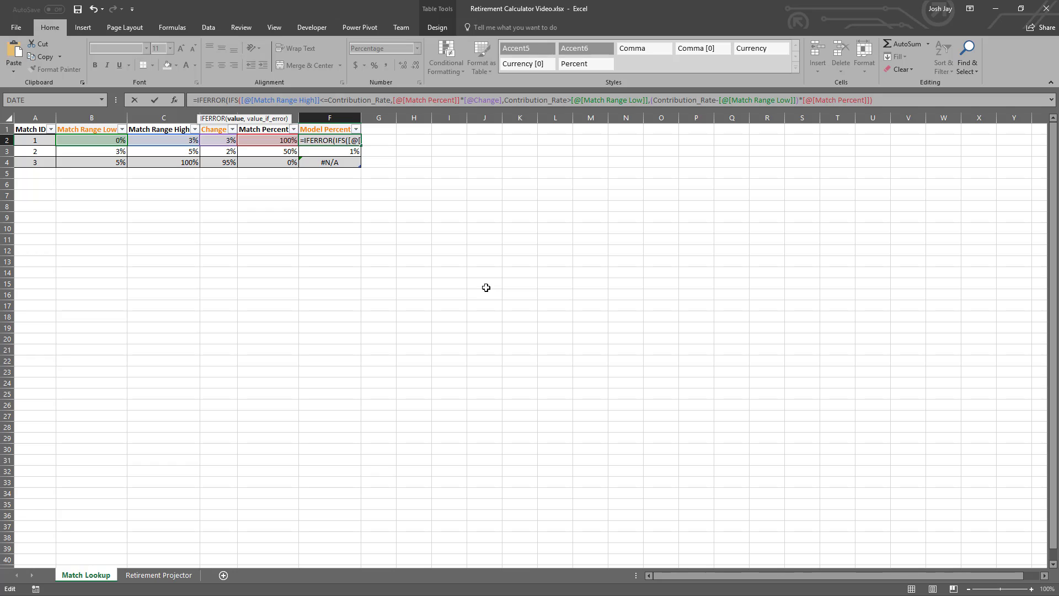
pyautogui.press('End')
pyautogui.click(1052, 100)
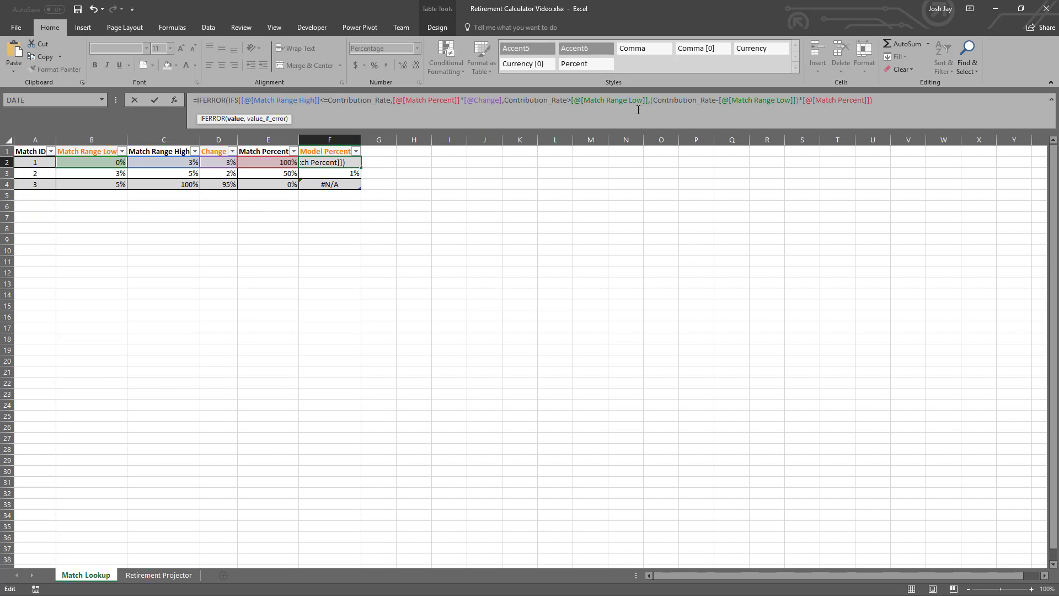
pyautogui.click(886, 102)
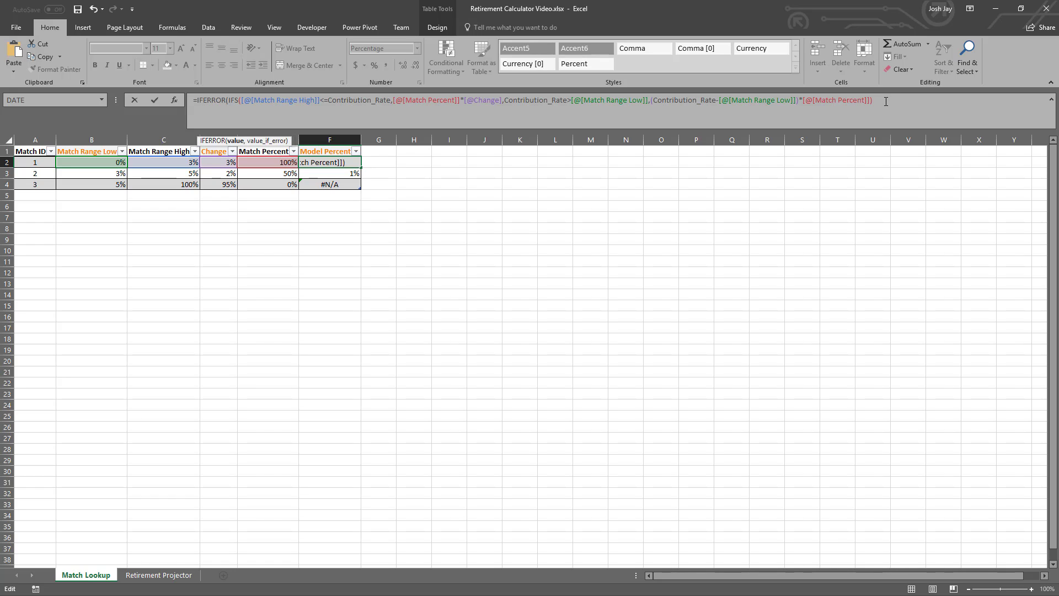
pyautogui.write(',0)')
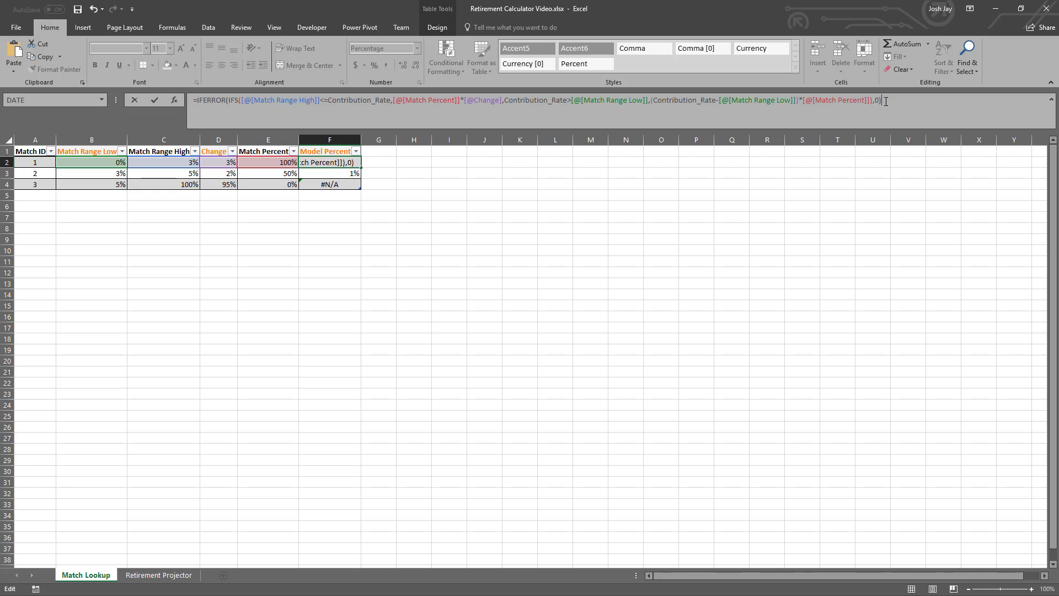
pyautogui.press('Return')
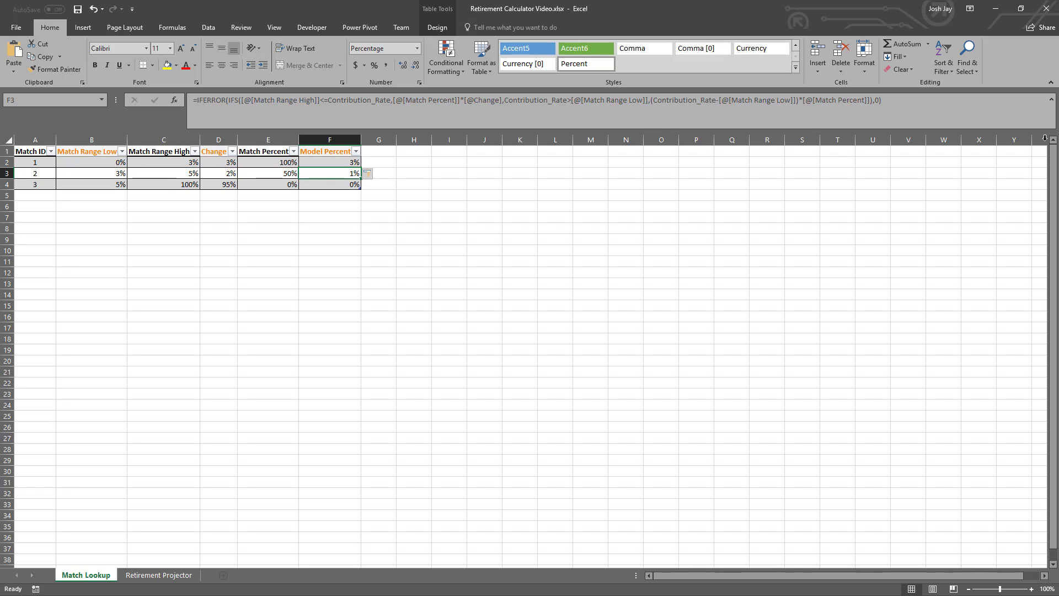
pyautogui.click(1053, 99)
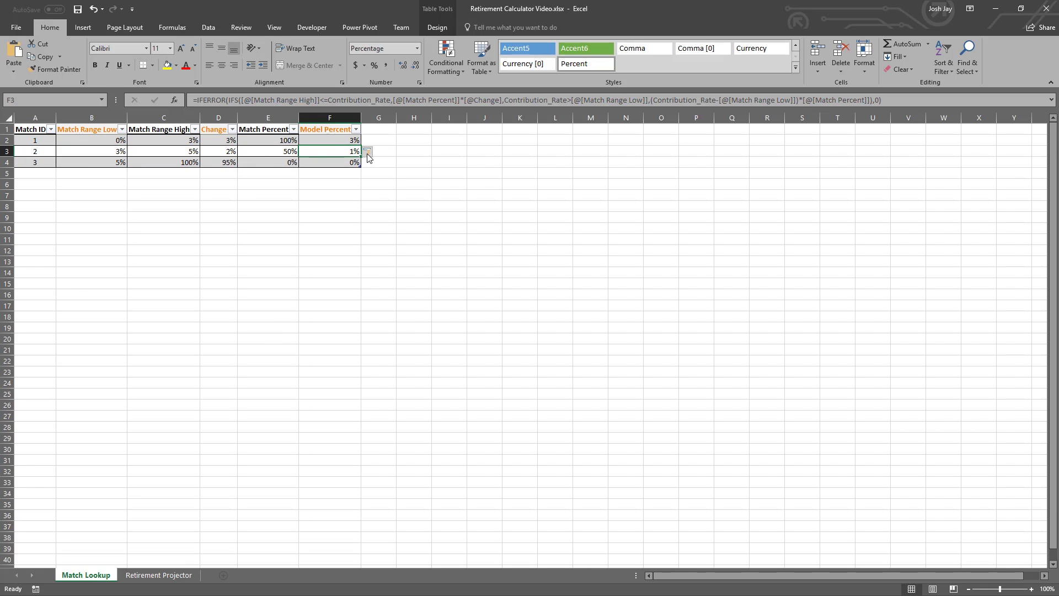
pyautogui.click(176, 573)
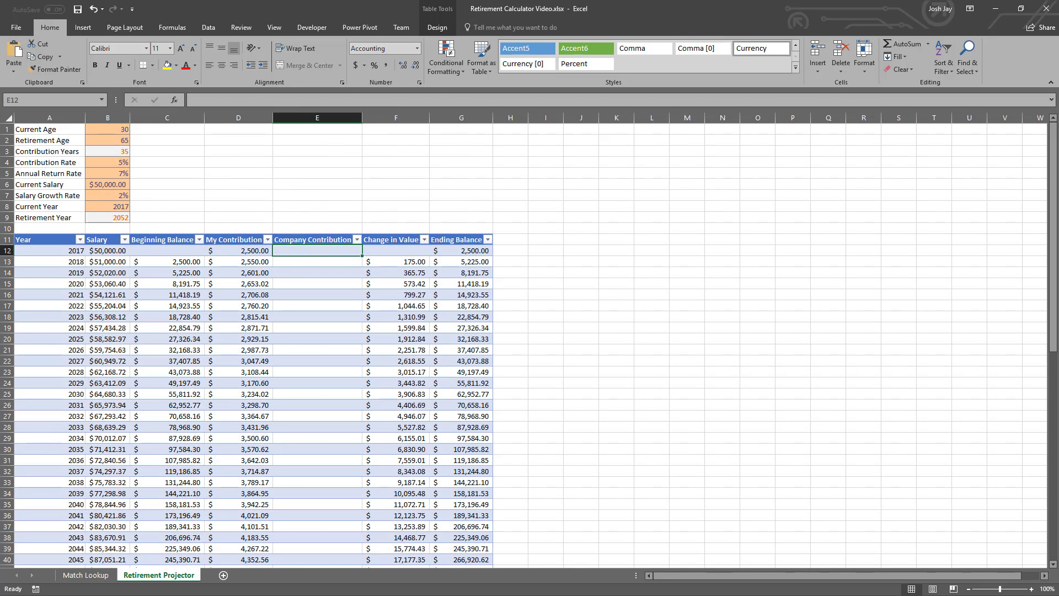
pyautogui.hotkey('alt', 'Tab')
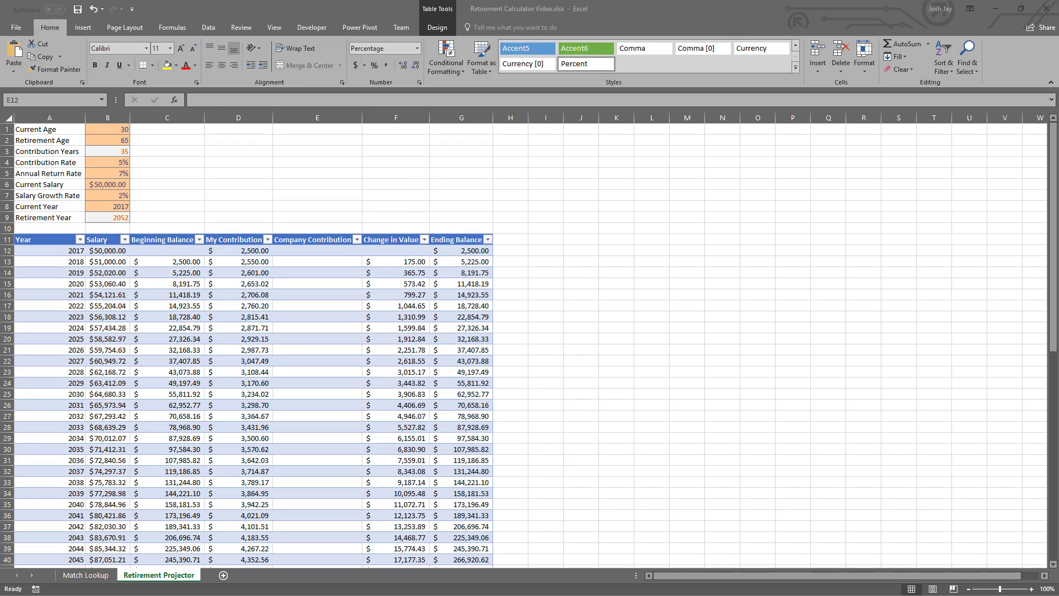
pyautogui.click(309, 249)
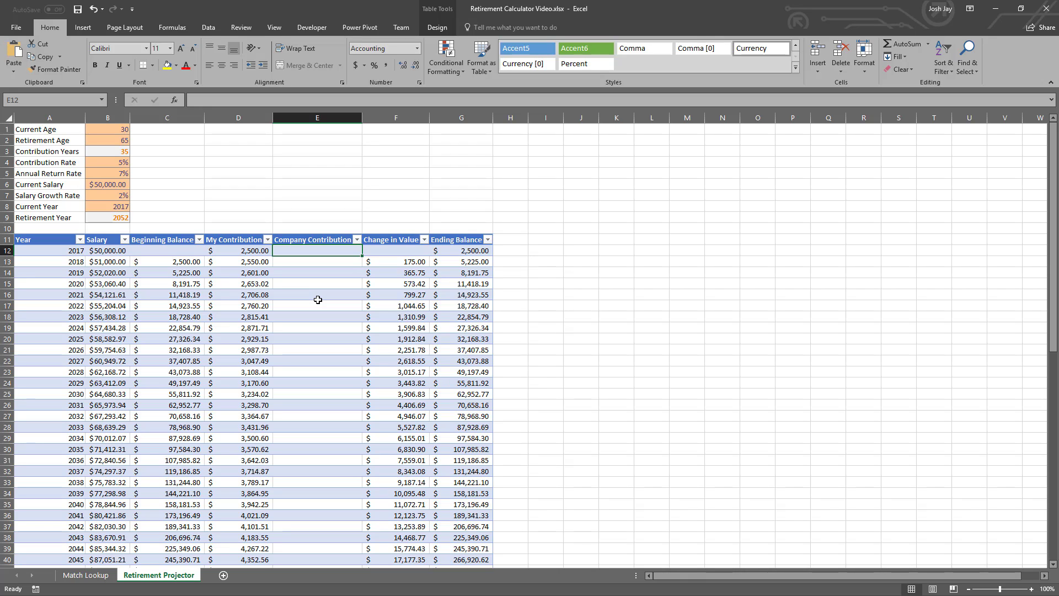
pyautogui.write('=')
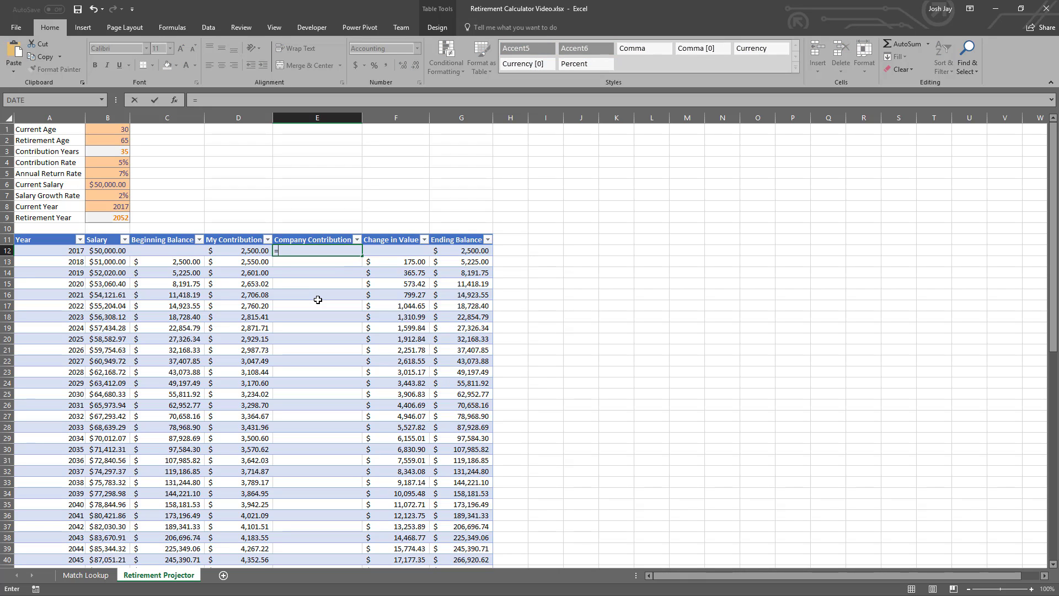
pyautogui.press('Left')
pyautogui.press('Left')
pyautogui.press('Left')
pyautogui.write('*')
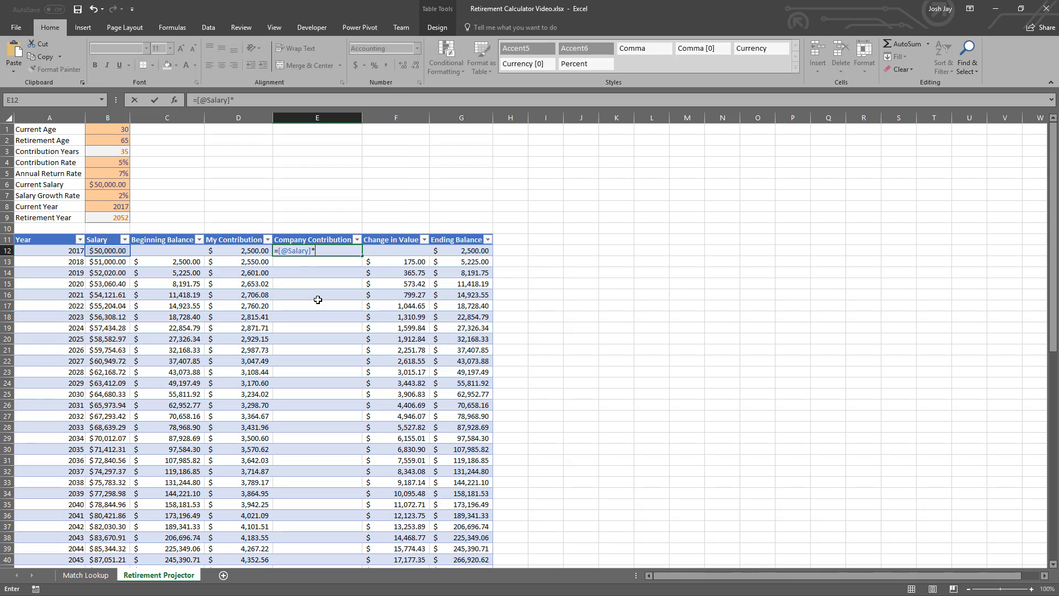
pyautogui.write('SUM(')
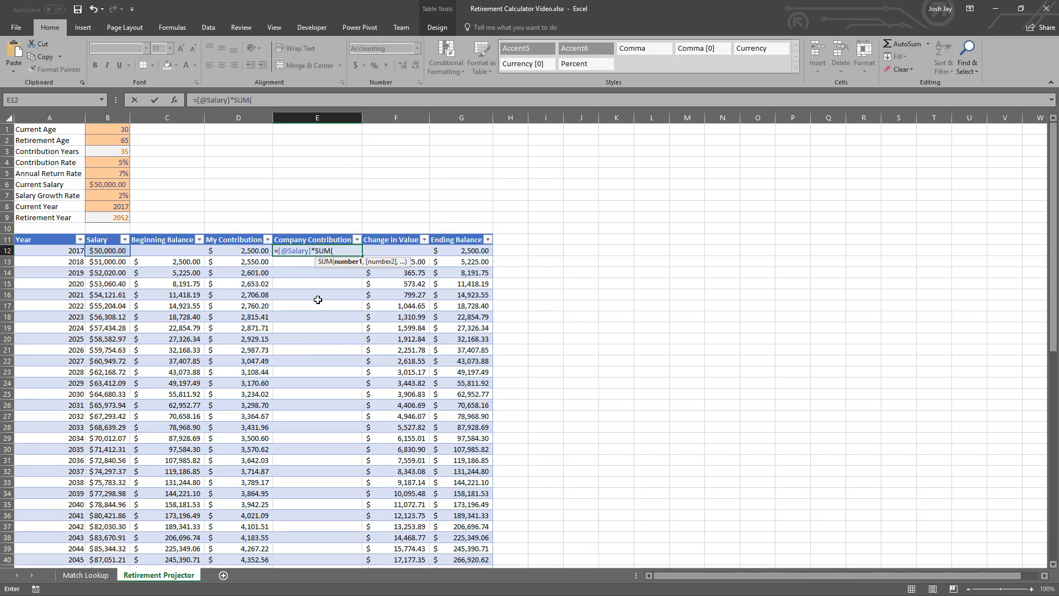
pyautogui.write('tbl')
# - Complete the Company Contribution formula in E12 by multiplying the salary by SUM(tblMatchLookup[Model Percent])
pyautogui.press('Tab')
pyautogui.write('[')
pyautogui.press('Down')
pyautogui.press('Down')
pyautogui.press('Down')
pyautogui.press('Down')
pyautogui.press('Down')
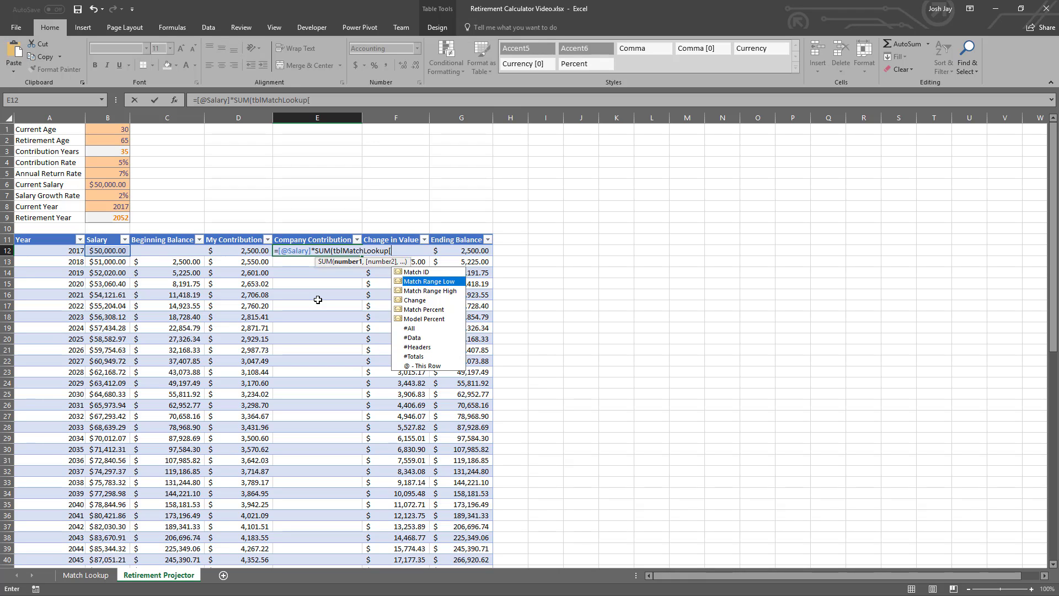
pyautogui.press('Tab')
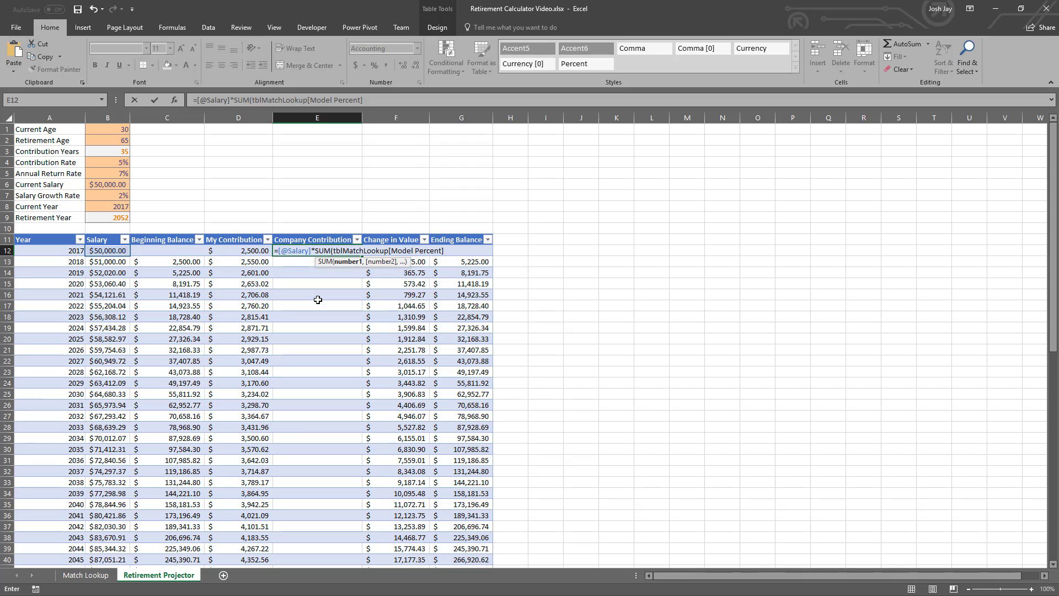
pyautogui.write(')')
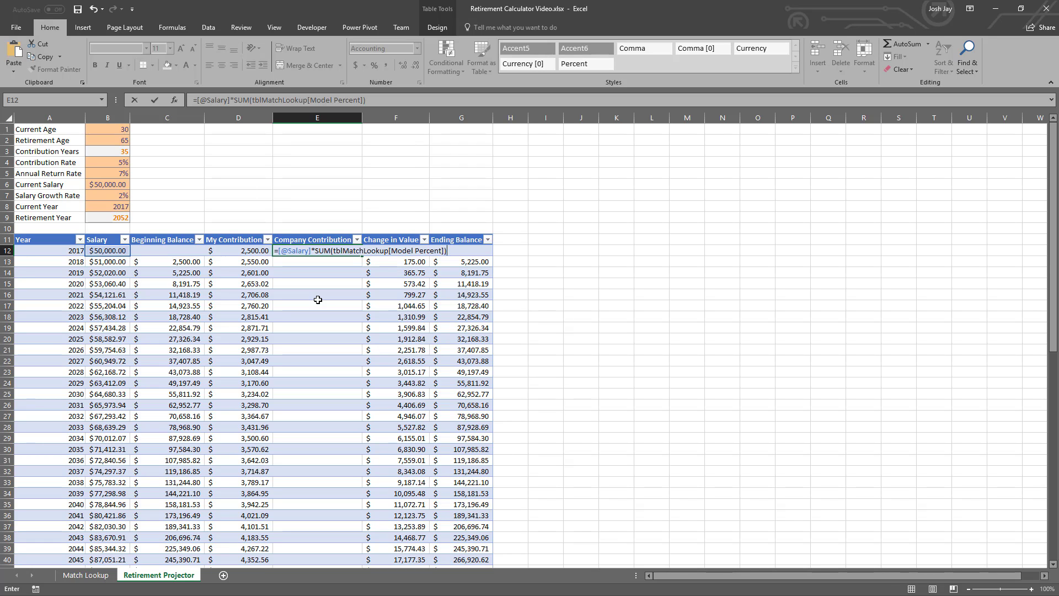
pyautogui.press('Return')
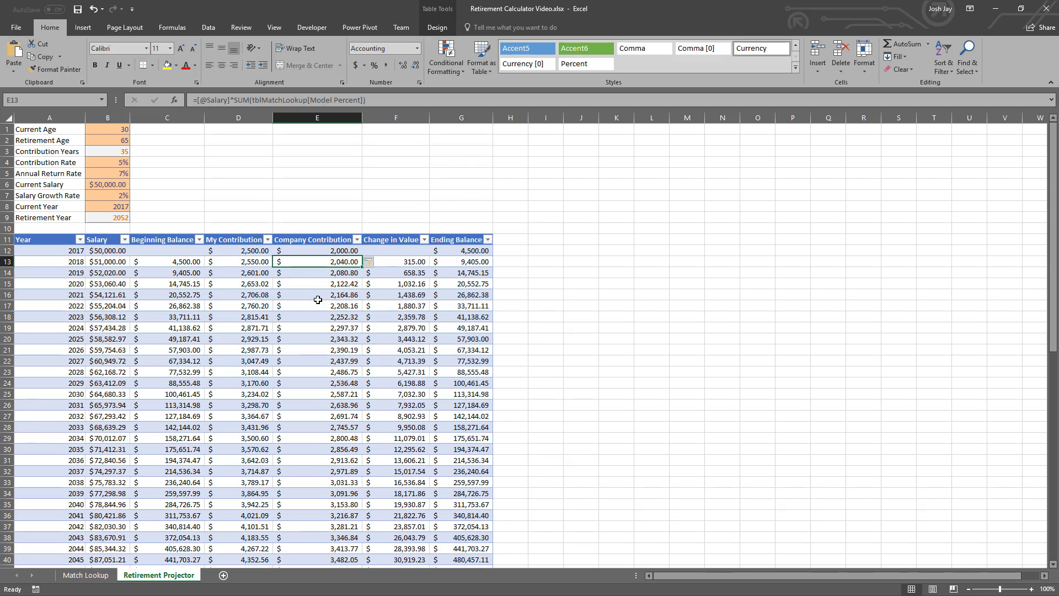
# - Evaluate the Company Contribution formula in E12 one expression at a time through to its final result
pyautogui.press('Up')
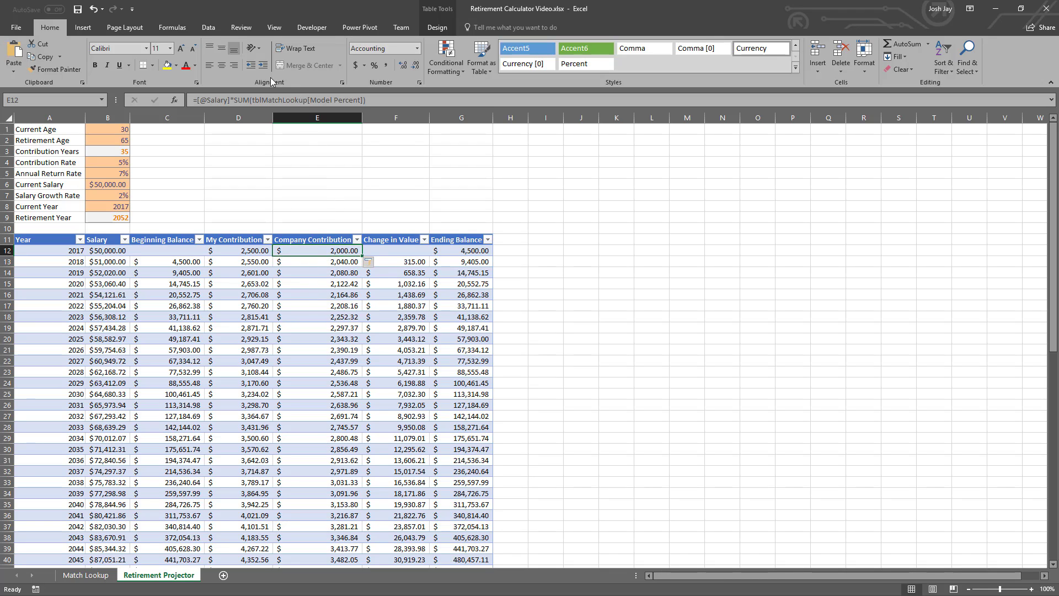
pyautogui.click(182, 28)
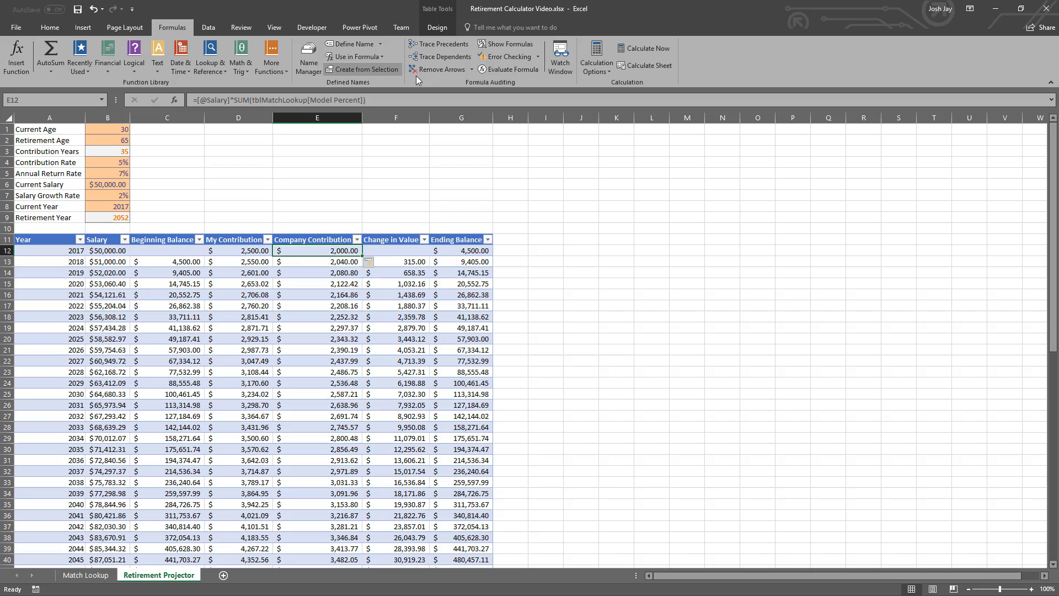
pyautogui.click(497, 71)
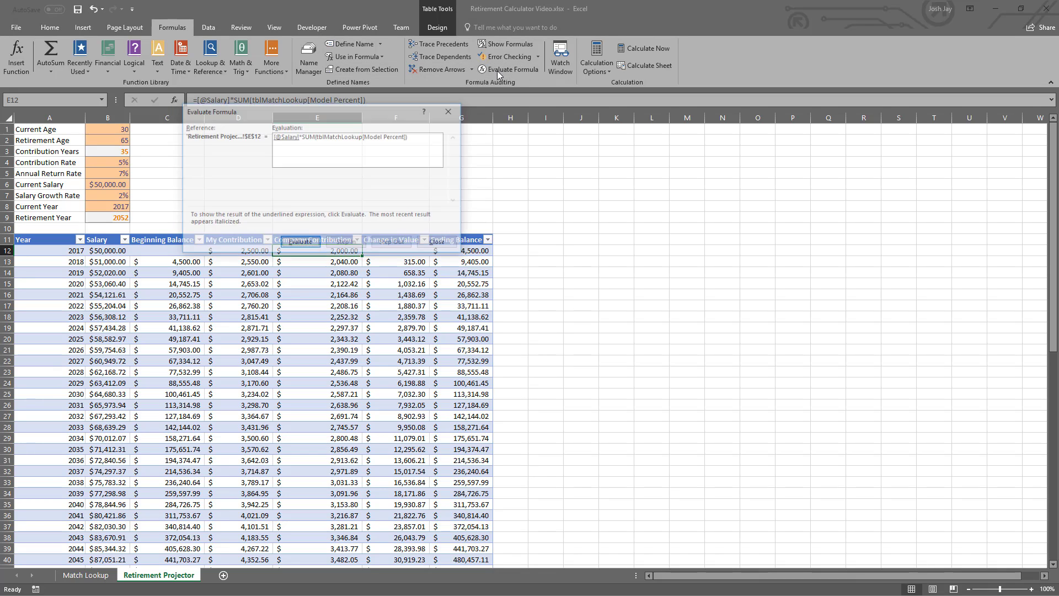
pyautogui.click(308, 243)
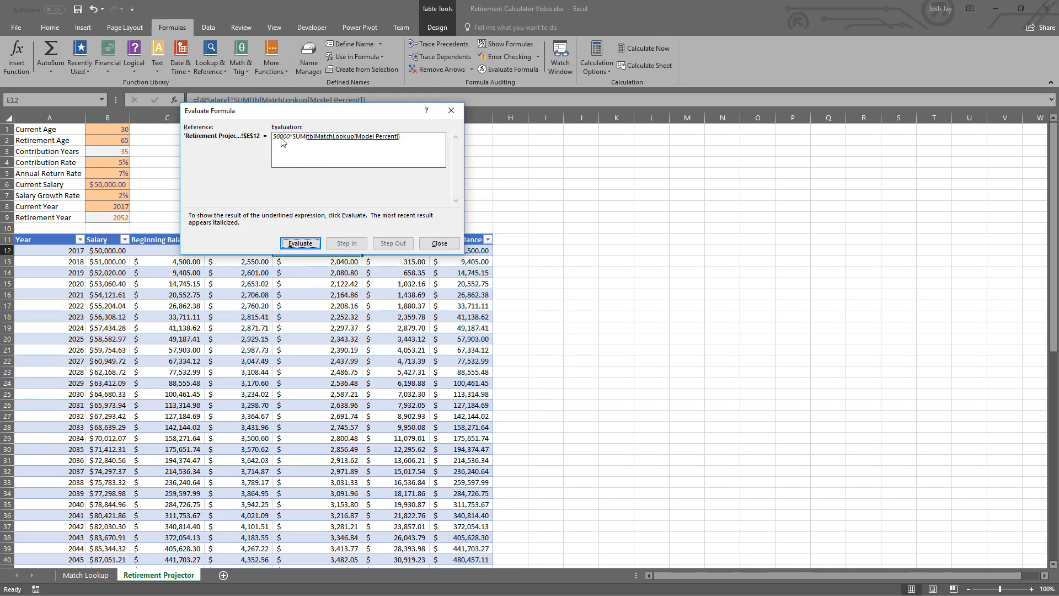
pyautogui.click(308, 245)
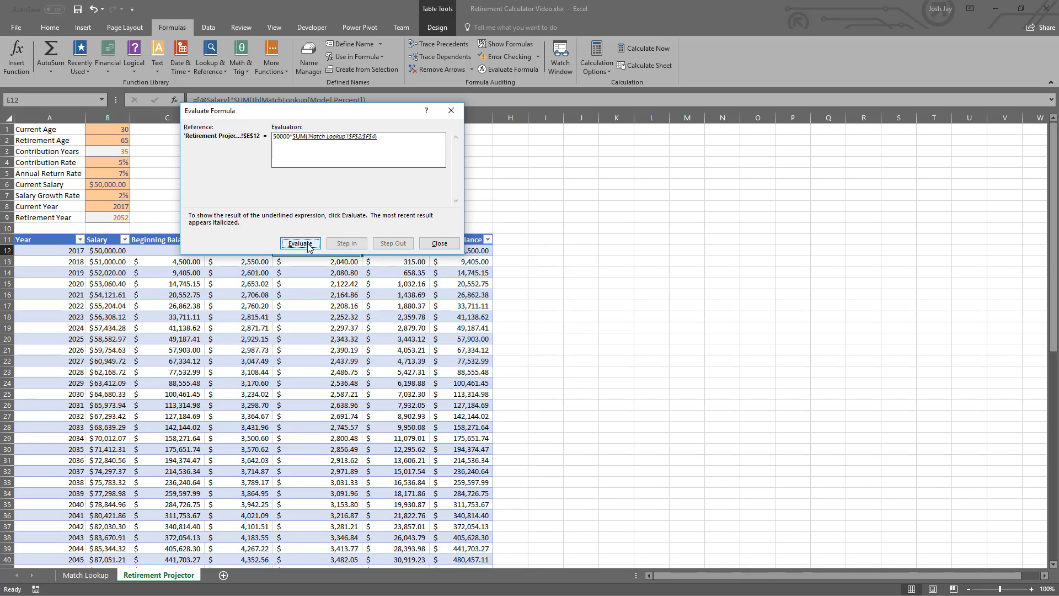
pyautogui.click(308, 246)
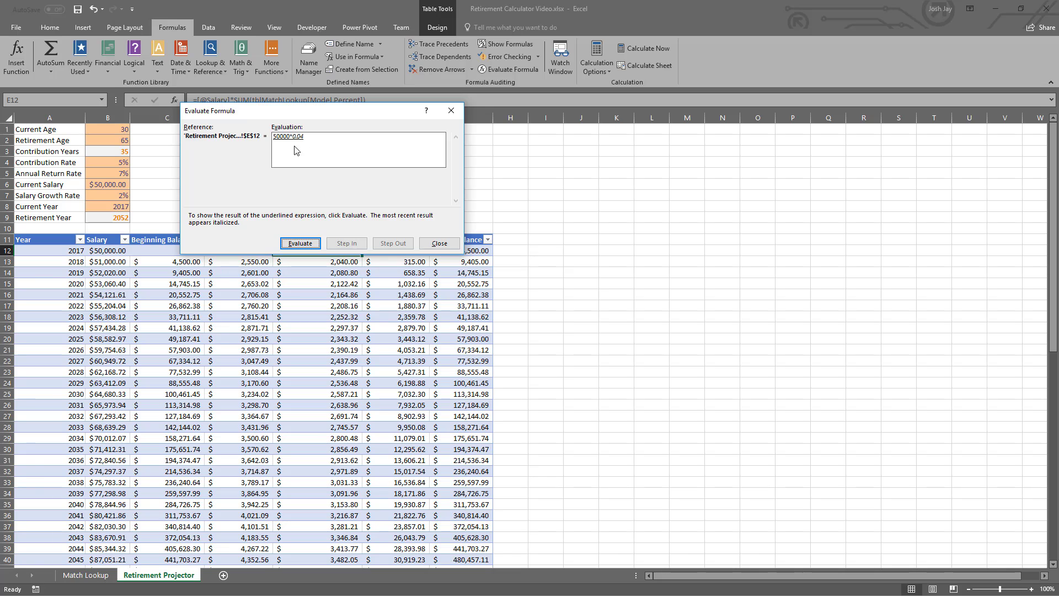
pyautogui.click(308, 244)
pyautogui.click(440, 245)
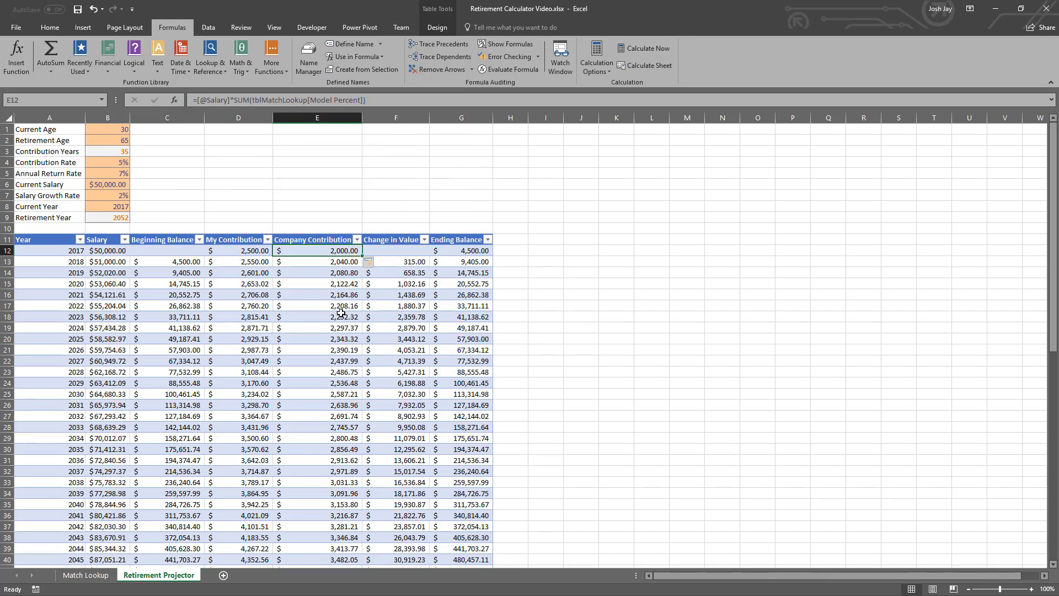
# - Wrap the Company Contribution formula in E12 in IFERROR with an empty string as the error value, and check the column's unused rows
pyautogui.scroll(-8, 316, 290)
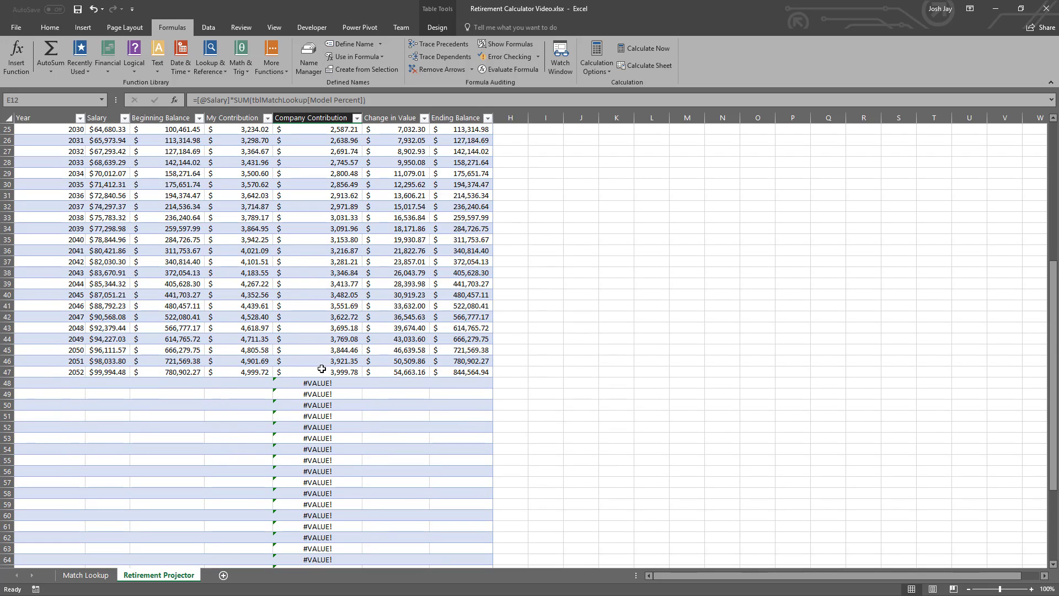
pyautogui.scroll(8, 320, 373)
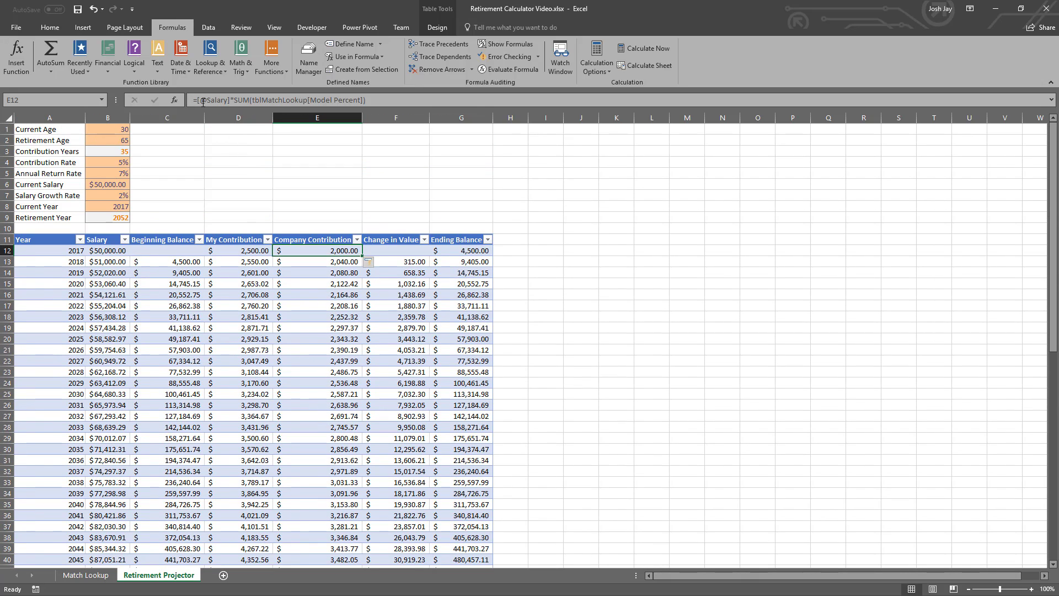
pyautogui.doubleClick(339, 251)
pyautogui.write('IFERROR(')
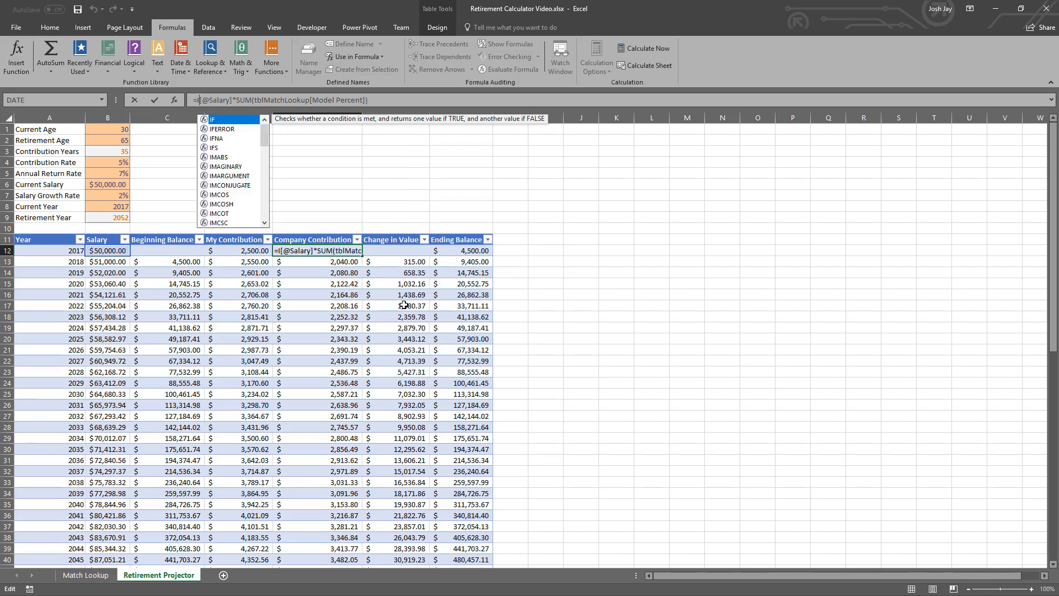
pyautogui.press('End')
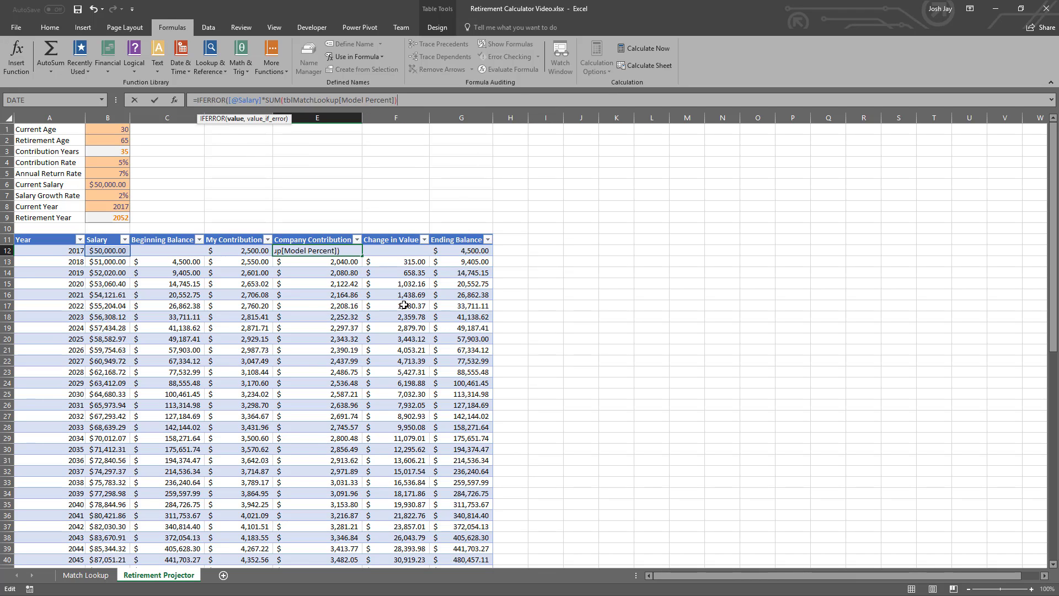
pyautogui.write(',"")')
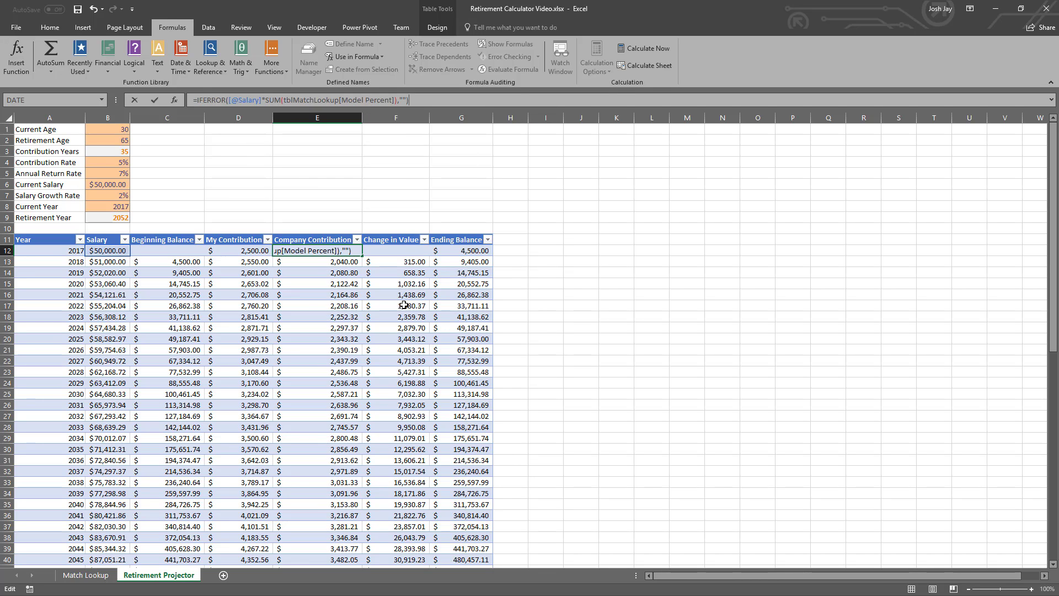
pyautogui.press('Return')
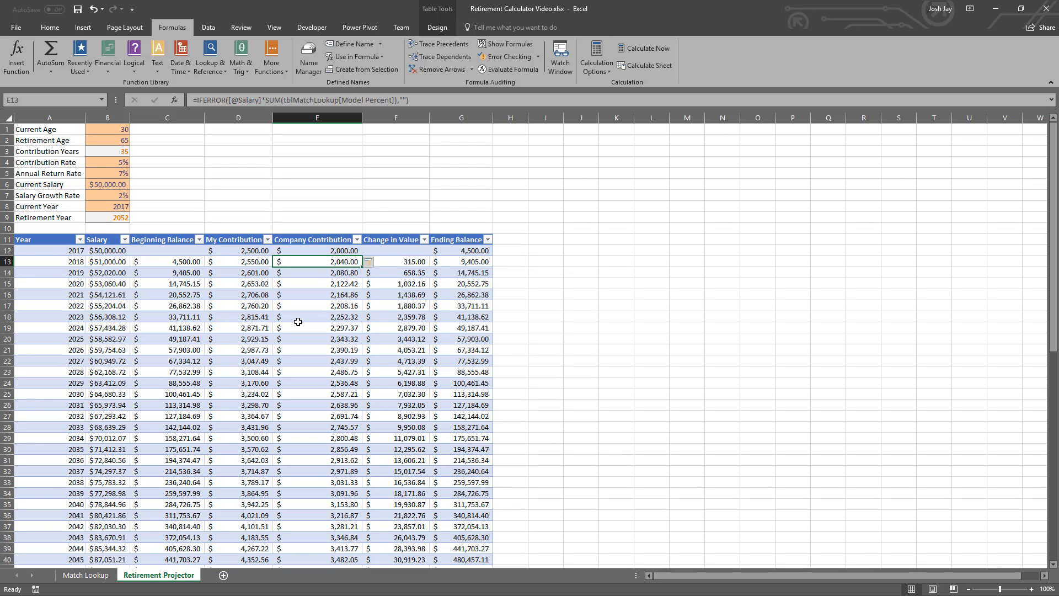
pyautogui.scroll(-8, 298, 317)
pyautogui.scroll(8, 277, 393)
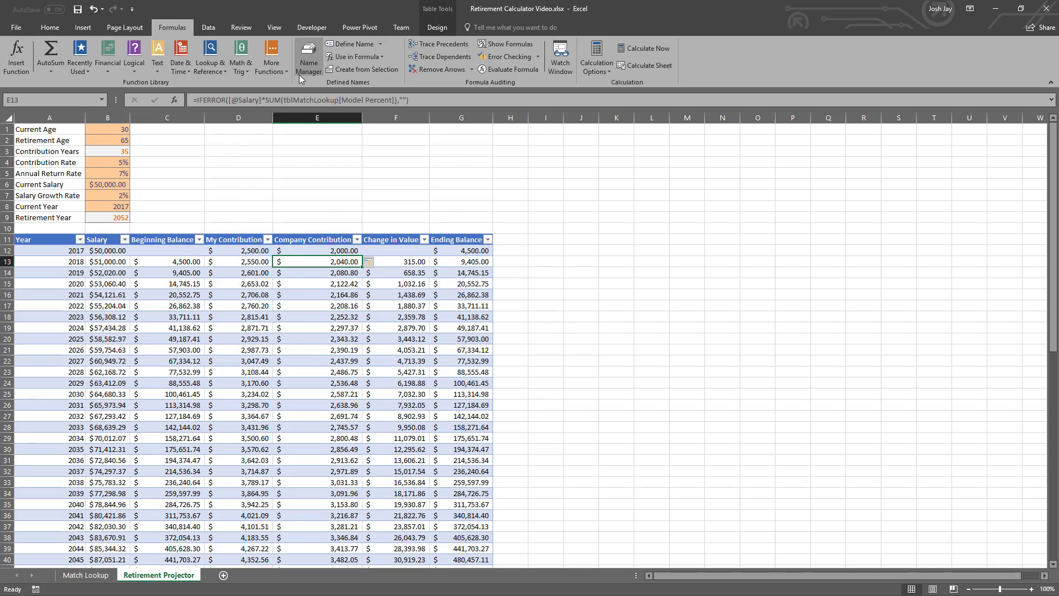
# - Remove the filter buttons from the projector table's header row and autofit all column widths on the sheet
pyautogui.scroll(-1, 290, 60)
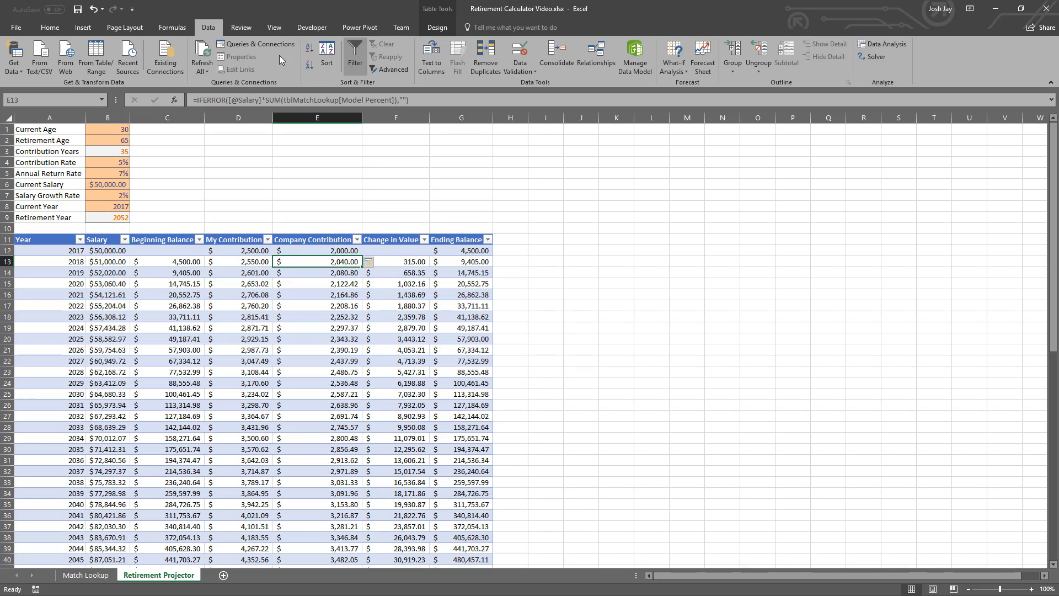
pyautogui.click(355, 56)
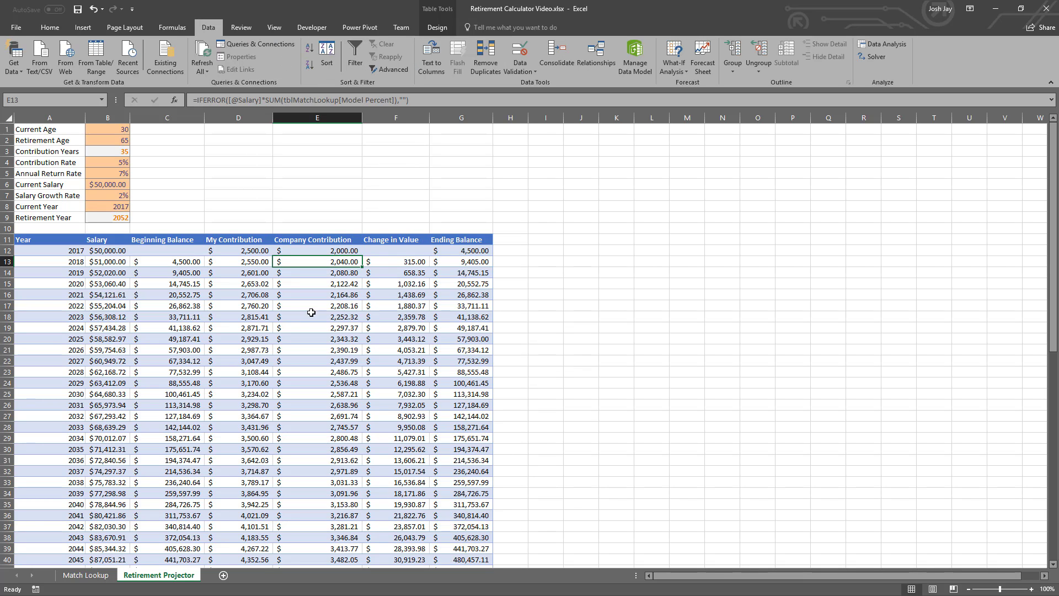
pyautogui.click(12, 115)
pyautogui.doubleClick(86, 118)
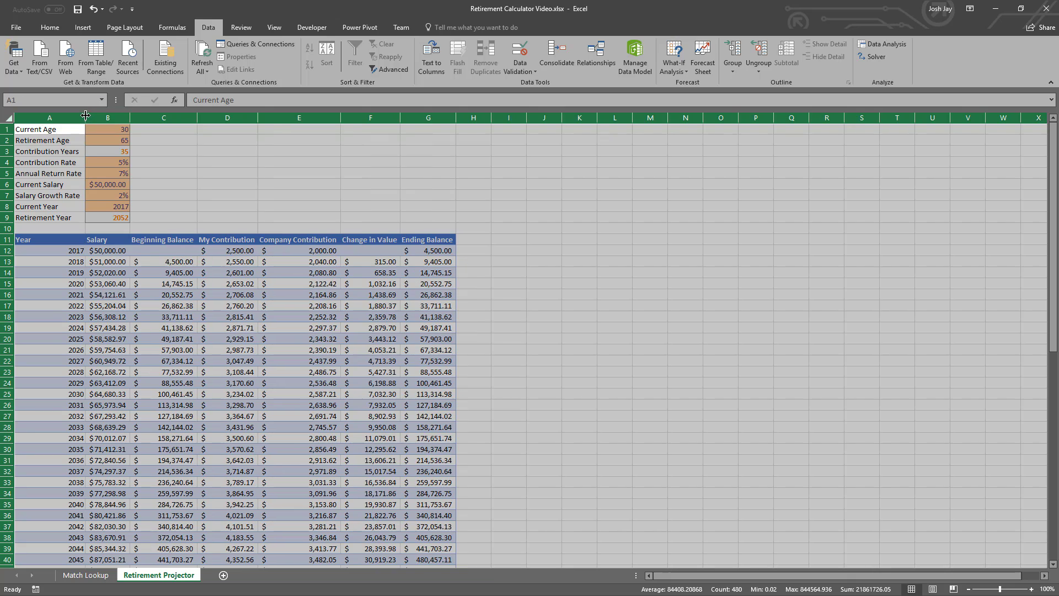
pyautogui.click(142, 251)
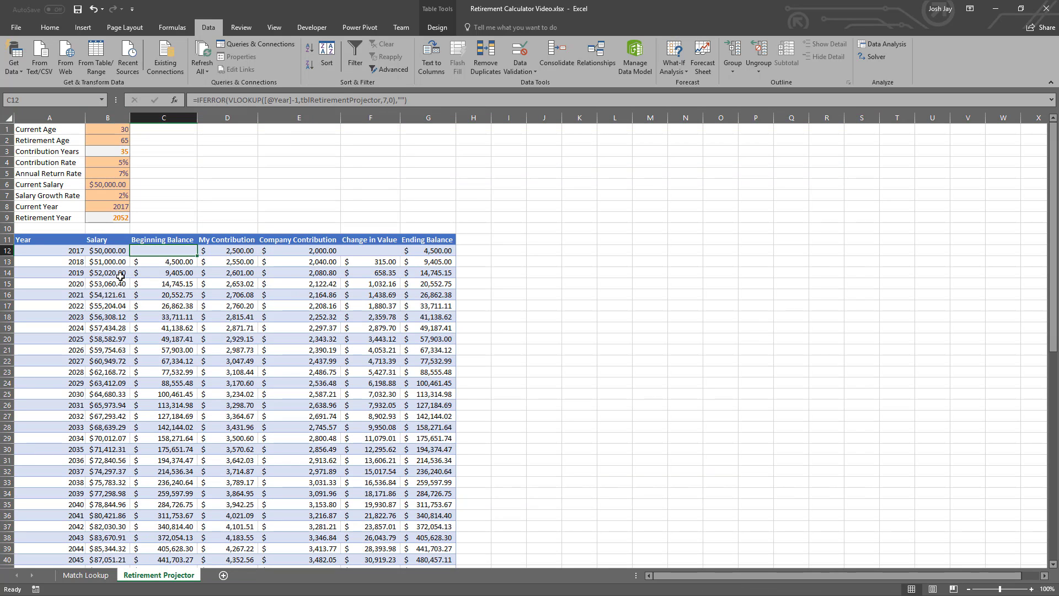
# - Freeze the panes at A12 so the inputs and table headers stay in view, and check how the table scrolls
pyautogui.click(67, 255)
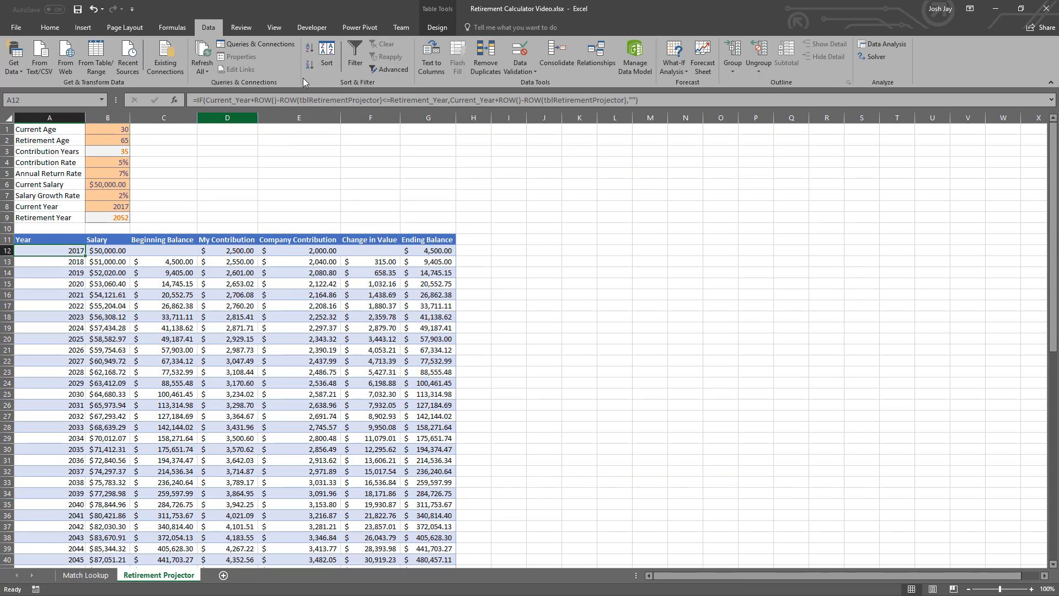
pyautogui.click(281, 29)
pyautogui.click(362, 51)
pyautogui.click(380, 90)
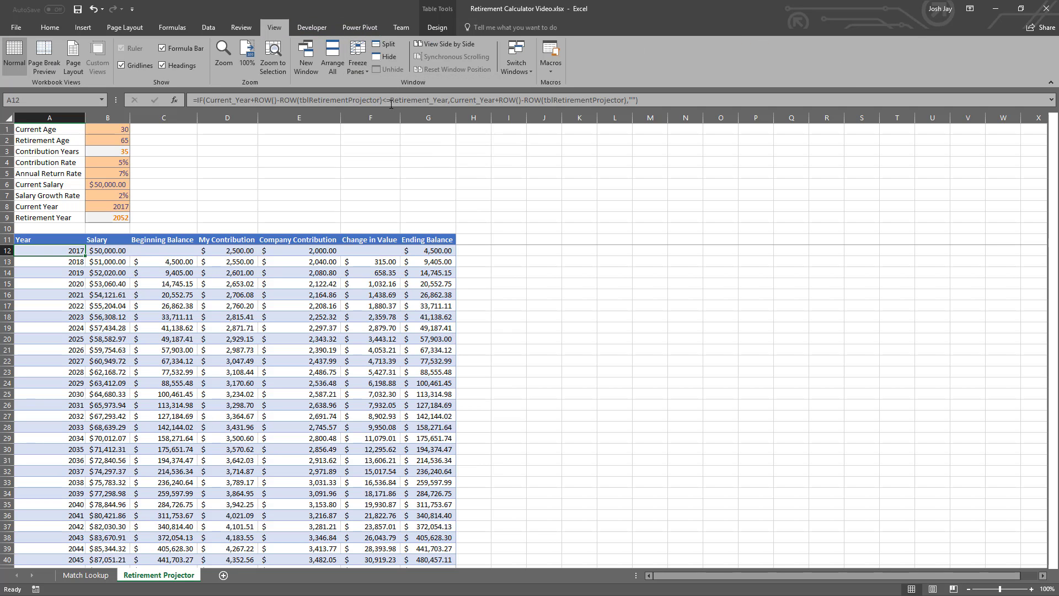
pyautogui.scroll(-6, 155, 309)
pyautogui.scroll(6, 165, 321)
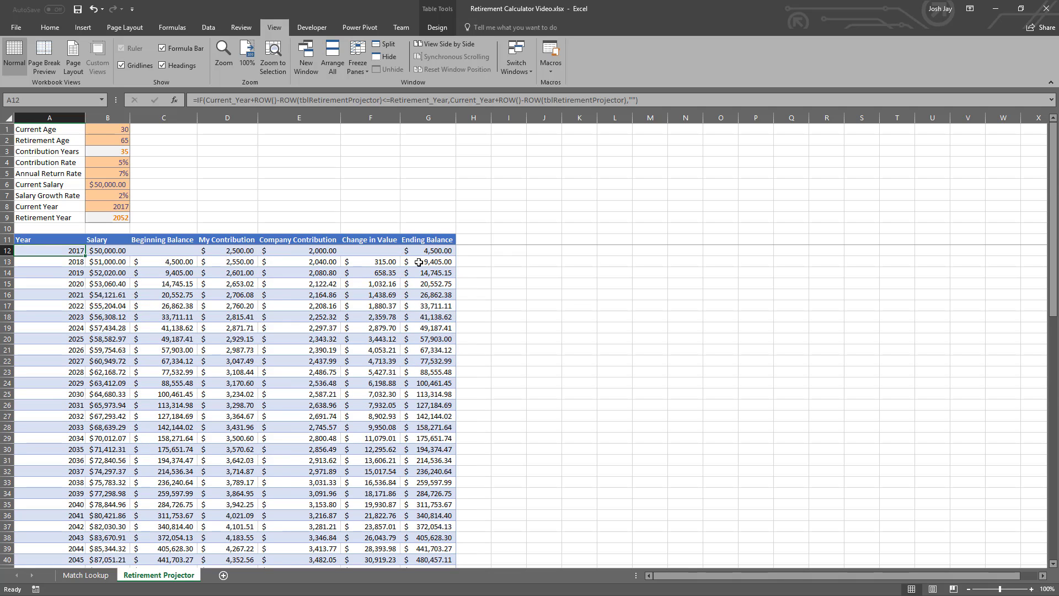
# - Enter =MAX(tblRetirementProjector[Ending Balance]) in cell G9 above the Ending Balance column
pyautogui.click(421, 215)
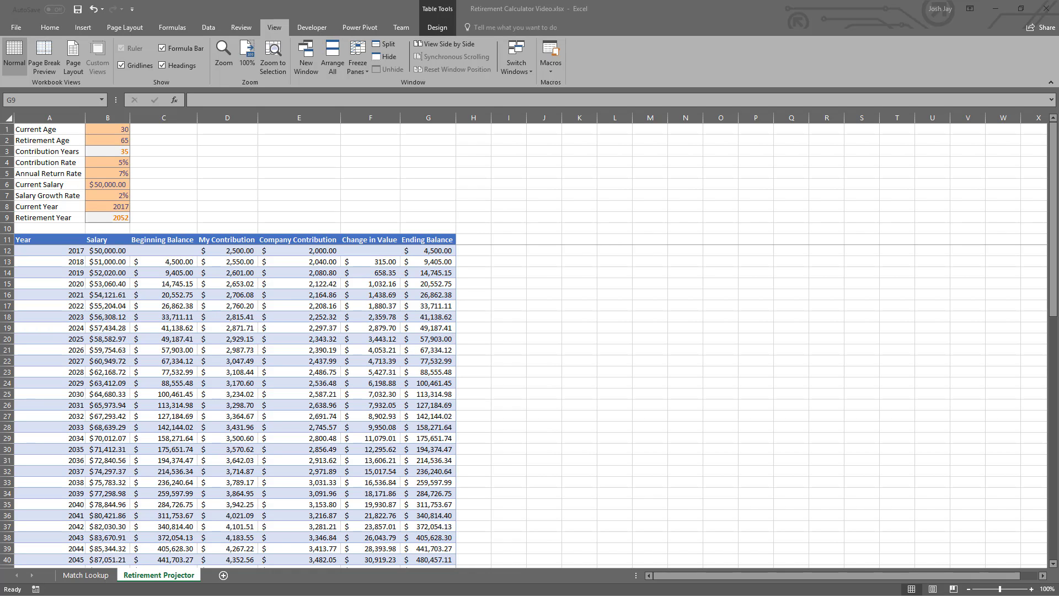
pyautogui.click(447, 217)
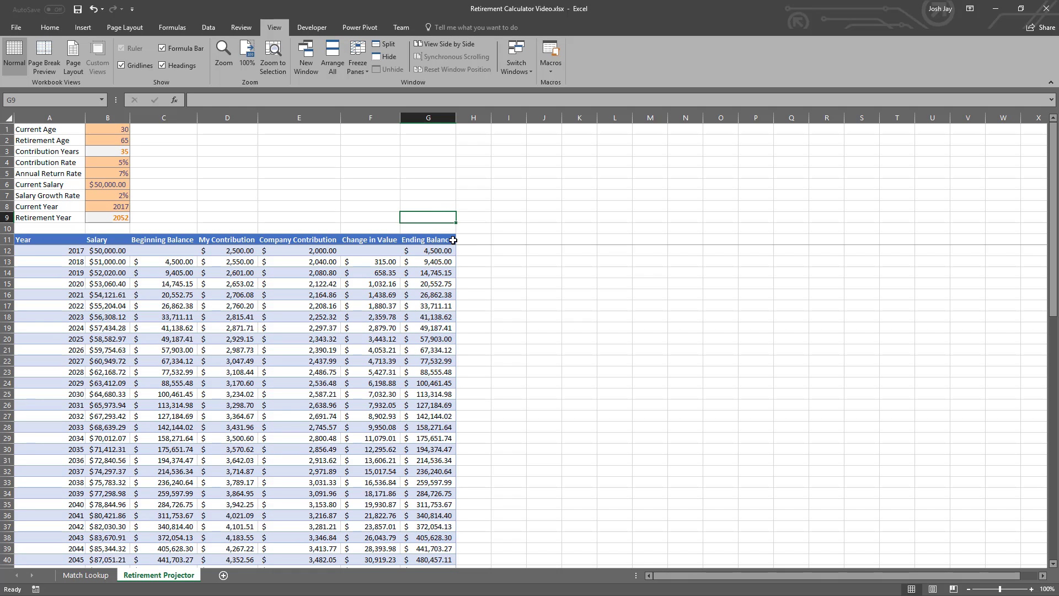
pyautogui.write('=m')
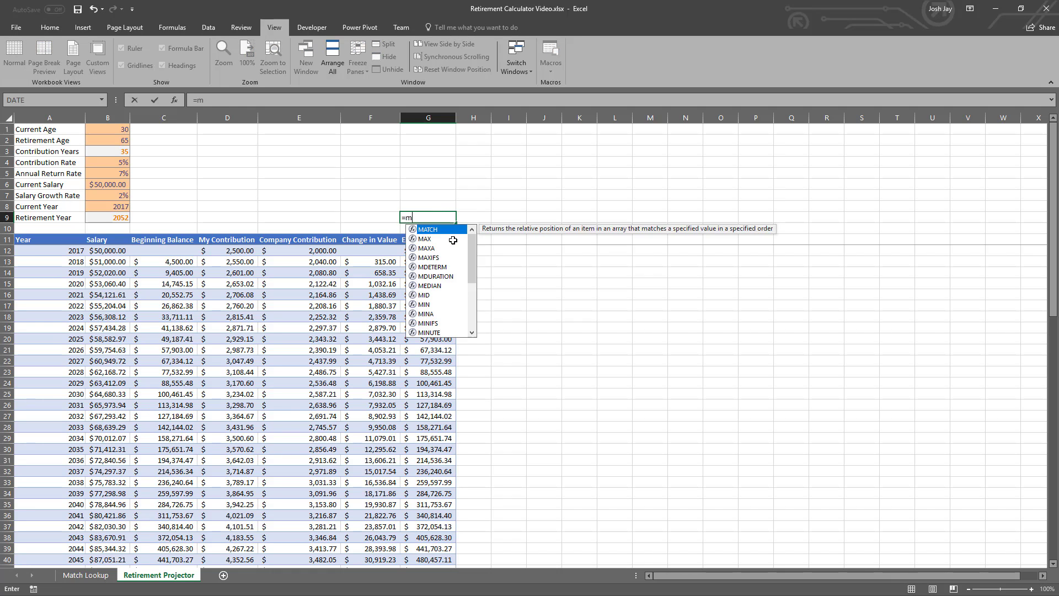
pyautogui.write('ax')
pyautogui.press('Tab')
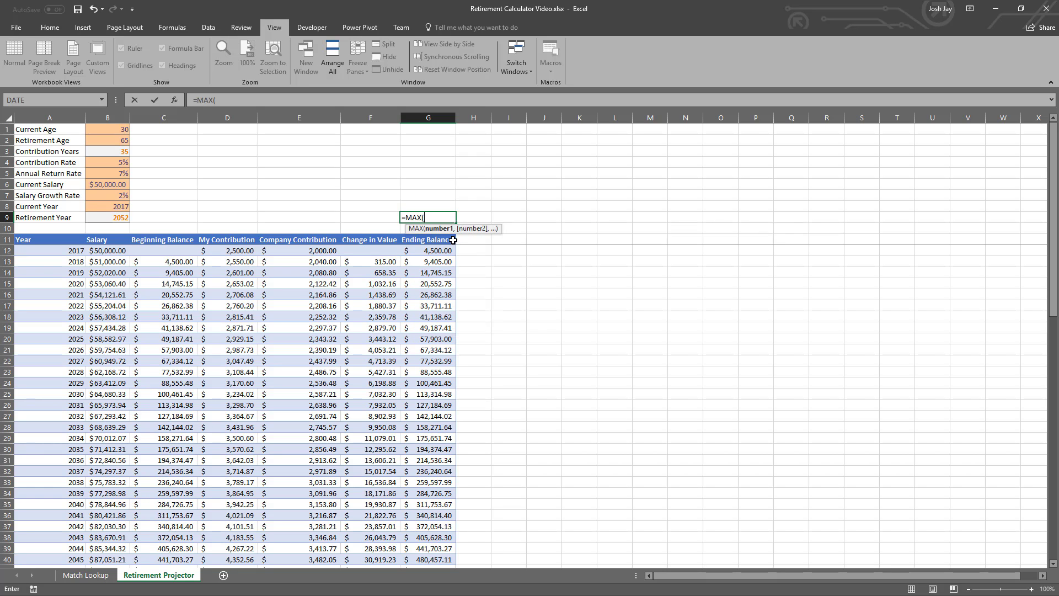
pyautogui.press('Down')
pyautogui.click(453, 240)
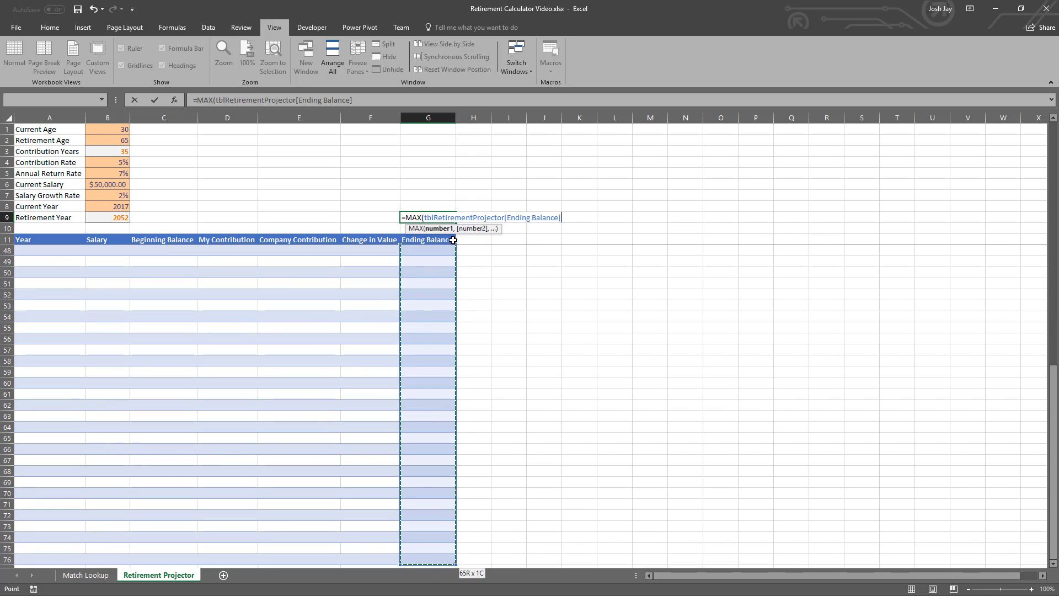
pyautogui.press('Return')
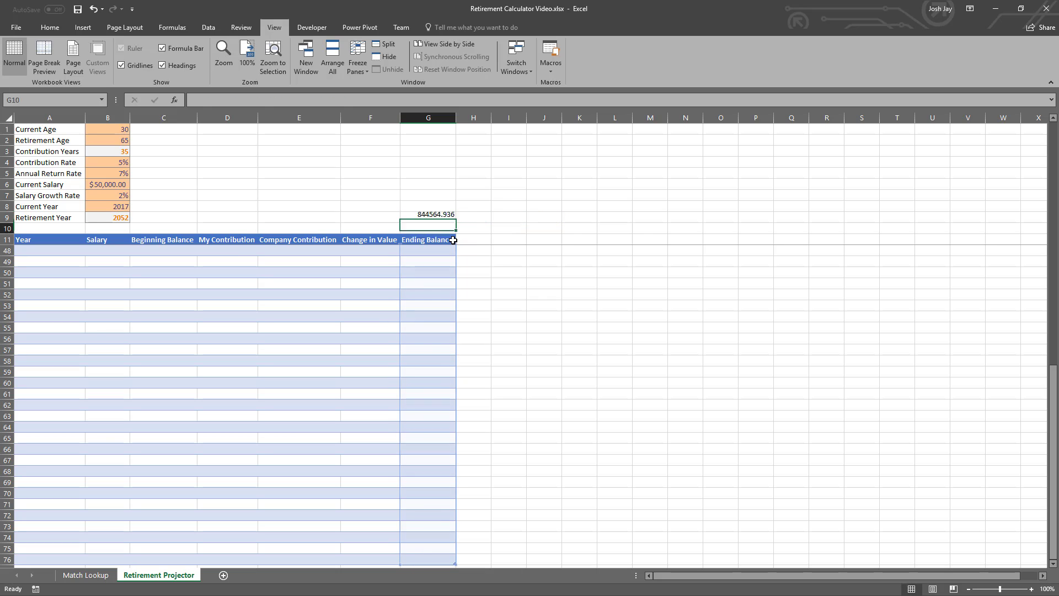
# - Apply the Calculation cell style to the maximum ending balance in G9
pyautogui.press('Up')
pyautogui.scroll(12, 446, 239)
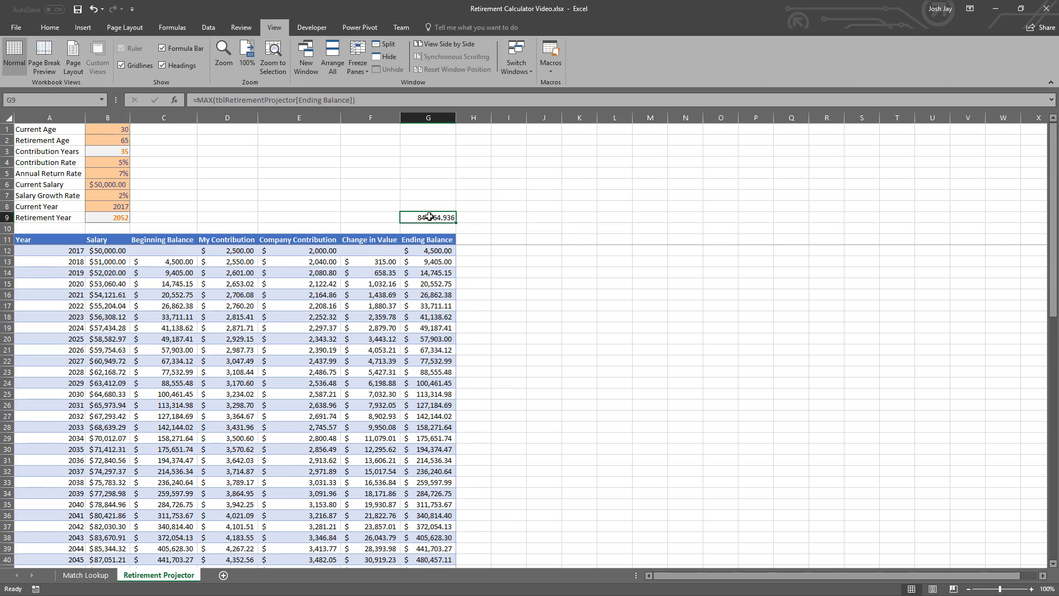
pyautogui.scroll(6, 372, 65)
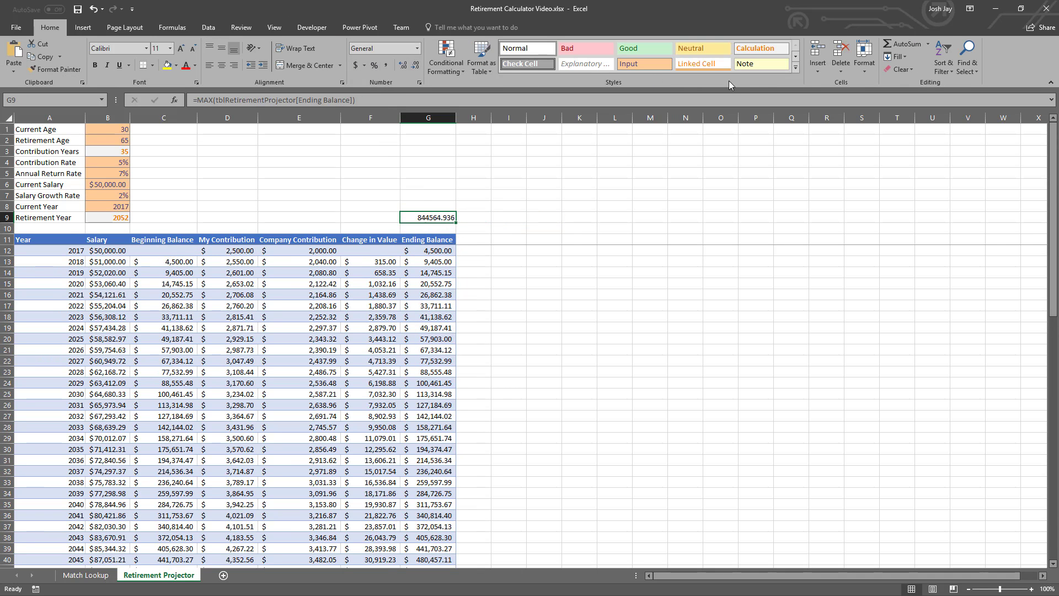
pyautogui.click(747, 51)
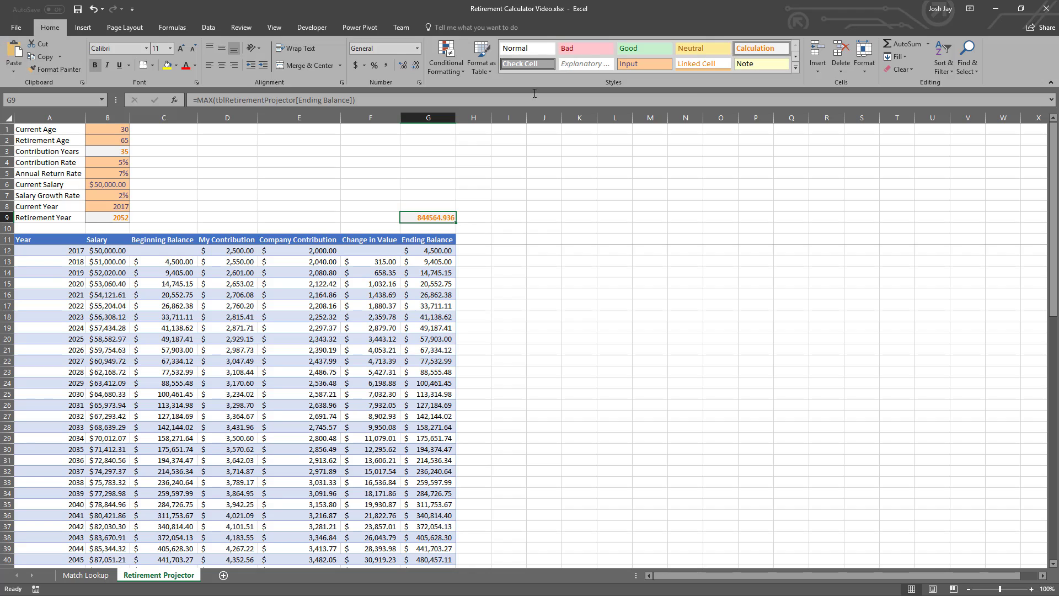
# - Apply the Accounting number format to G9 and label it with "Balance at" in G7 and "Retirement" in G8
pyautogui.click(355, 65)
pyautogui.click(424, 197)
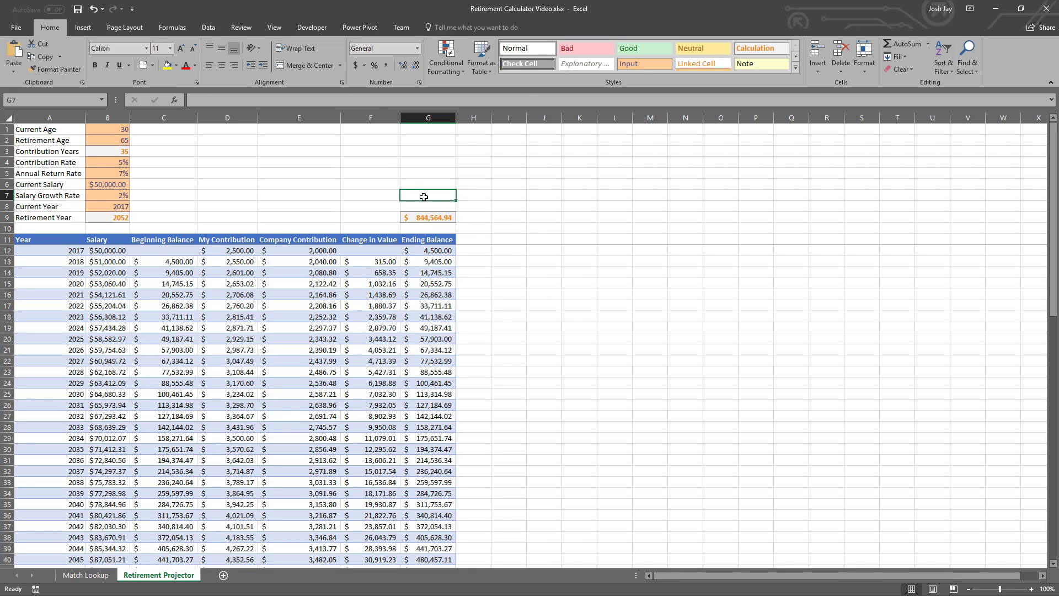
pyautogui.write('Balance at')
pyautogui.press('Return')
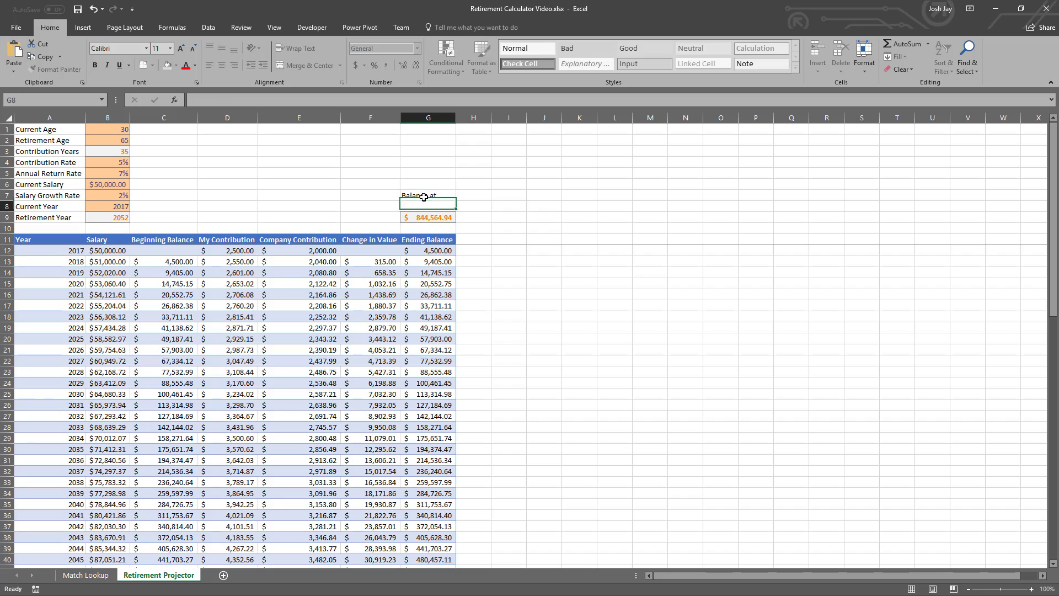
pyautogui.write('Retirement')
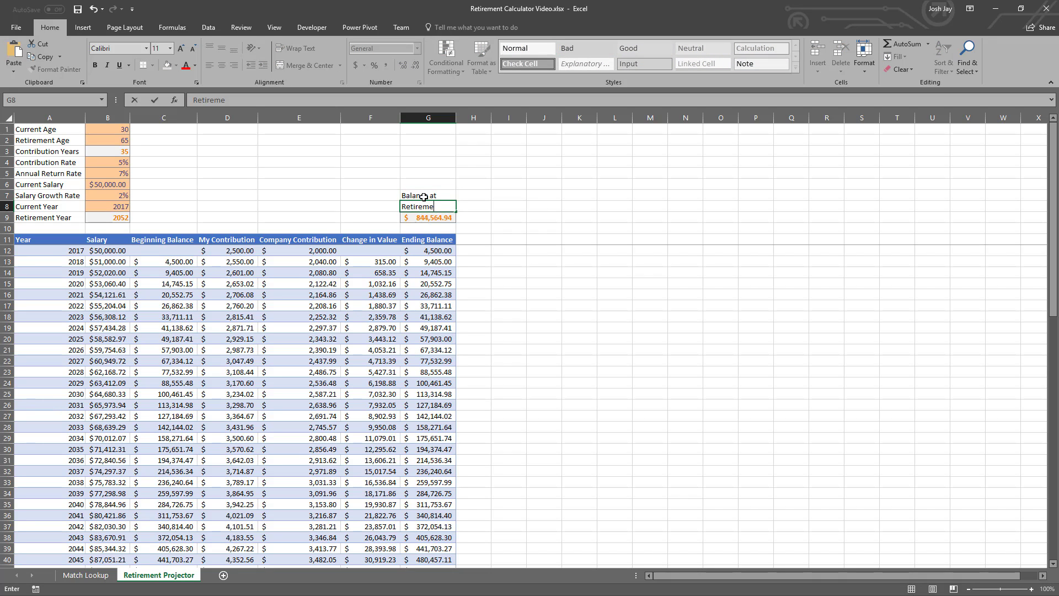
pyautogui.press('Return')
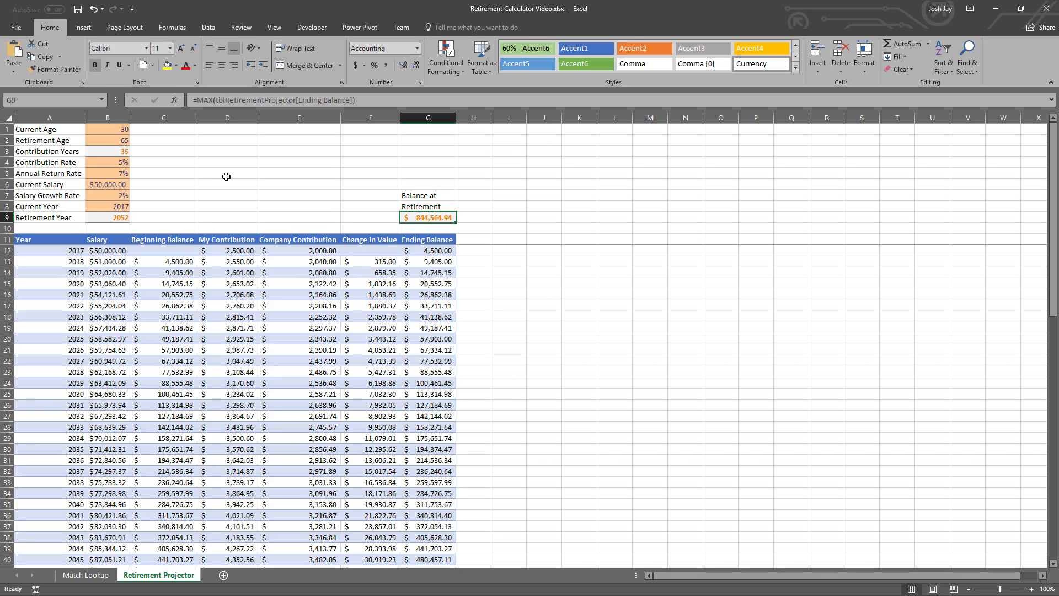
pyautogui.click(62, 101)
pyautogui.write('Balance_at_Retirement')
pyautogui.press('Return')
pyautogui.click(60, 271)
pyautogui.click(59, 238)
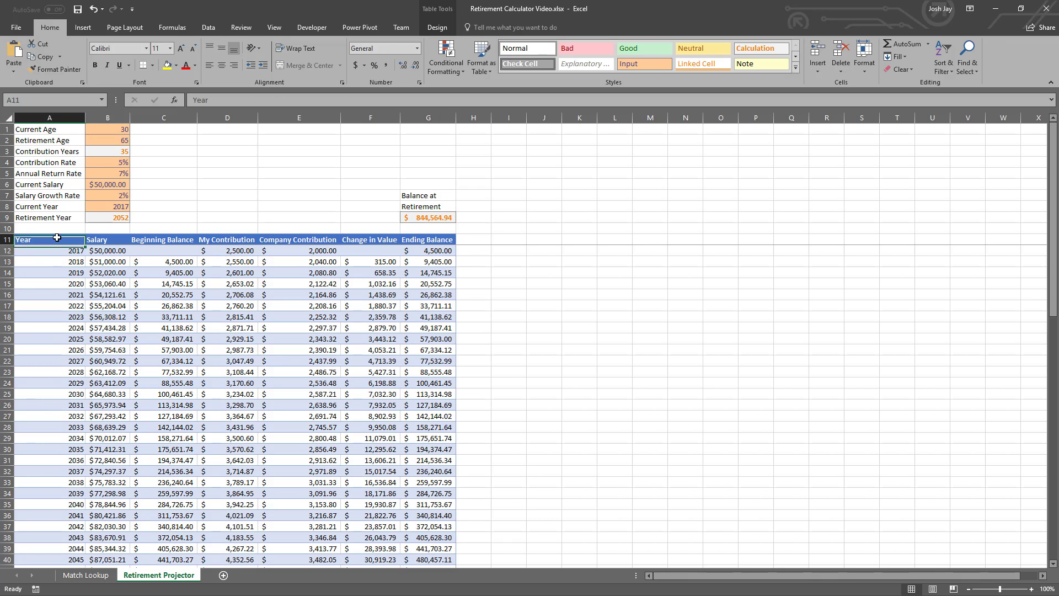
pyautogui.hotkey('ctrl', 'shift', 'Down')
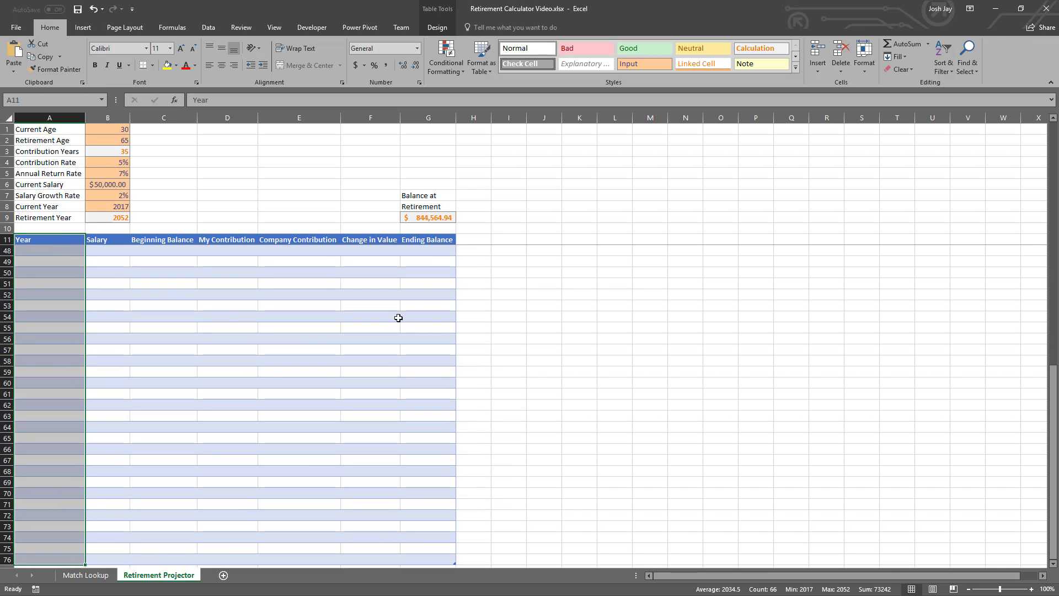
pyautogui.keyDown('ctrl'); pyautogui.click(431, 240); pyautogui.keyUp('ctrl')
pyautogui.hotkey('ctrl', 'shift', 'Down')
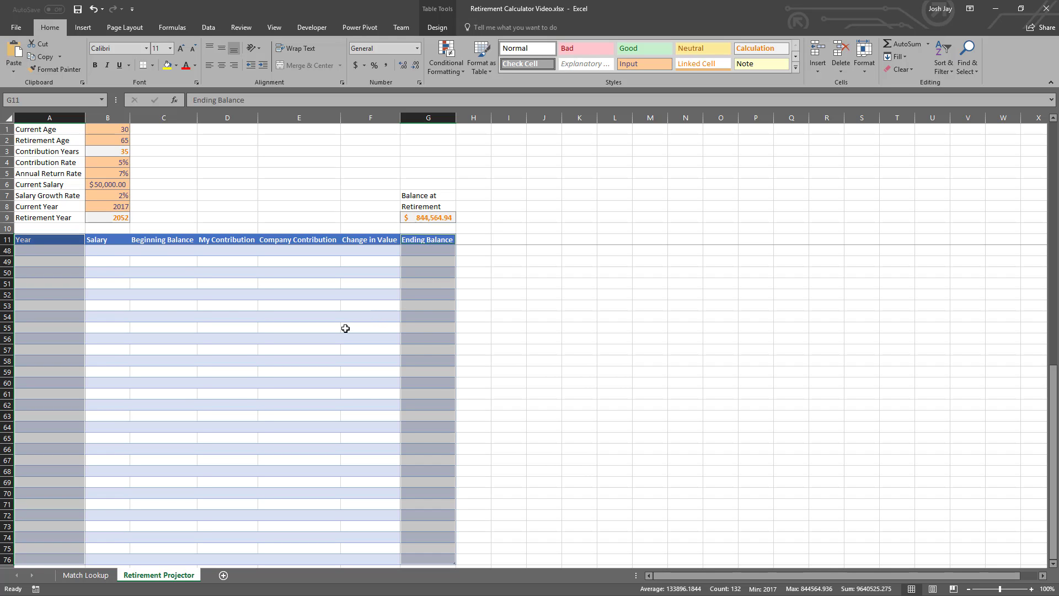
pyautogui.scroll(12, 321, 336)
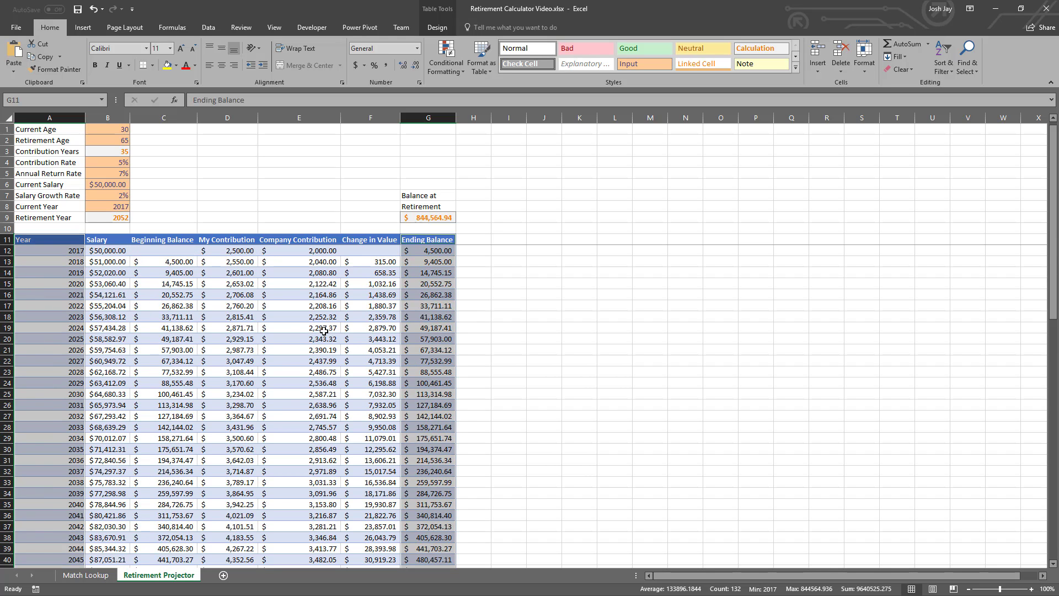
pyautogui.click(62, 271)
# - Check the projector table's extent from the Year header across to its last column and down to its last row
pyautogui.click(50, 241)
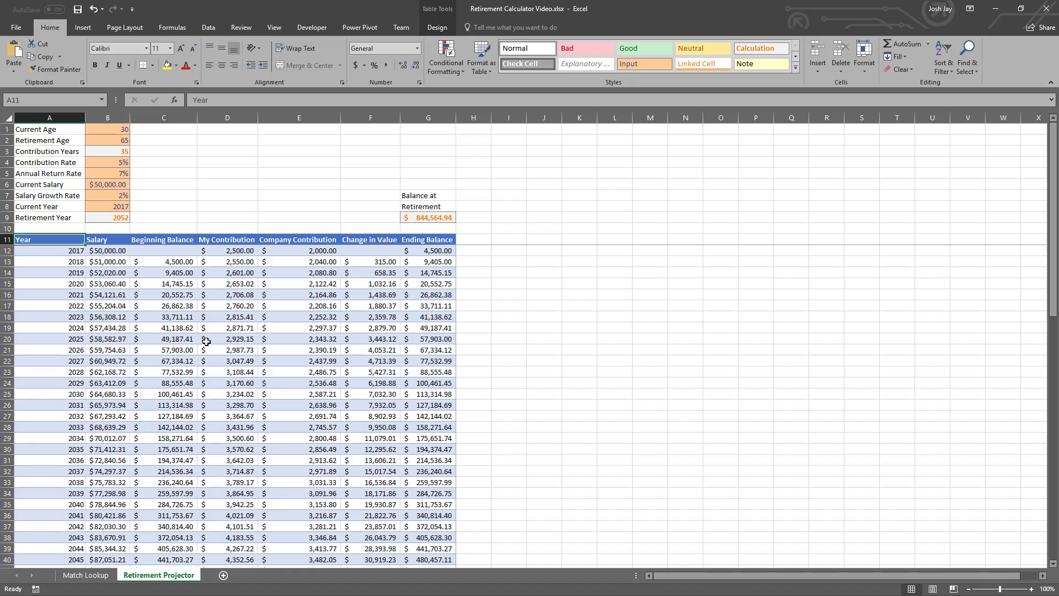
pyautogui.hotkey('ctrl', 'Right')
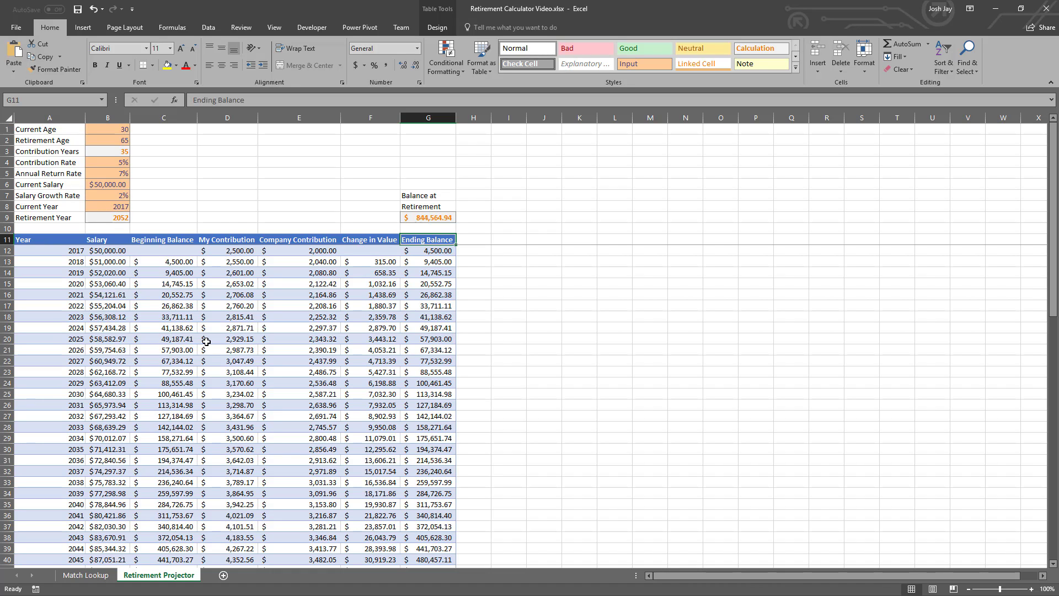
pyautogui.hotkey('ctrl', 'Left')
pyautogui.hotkey('ctrl', 'Down')
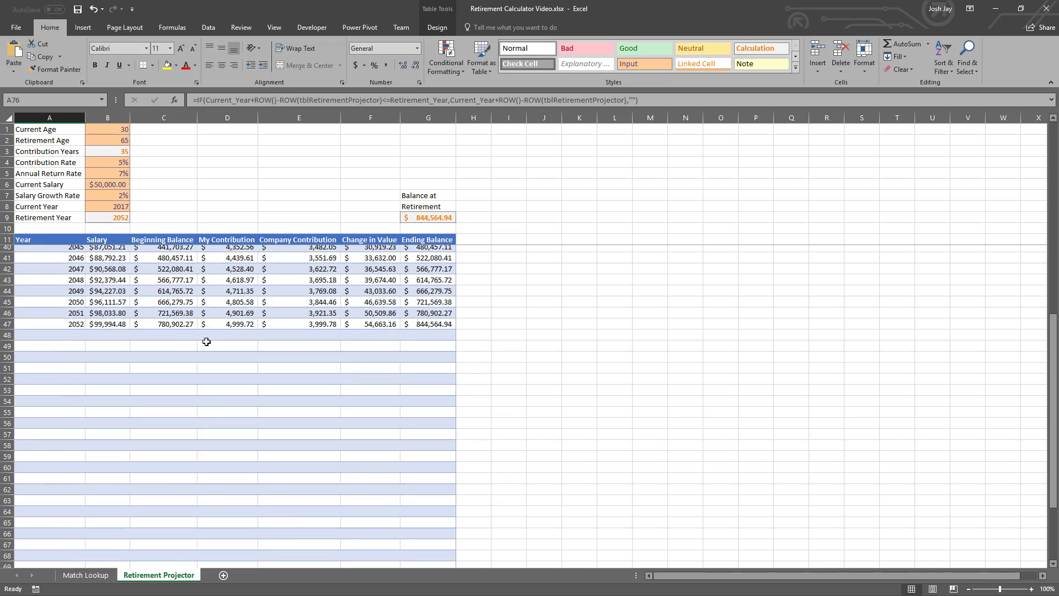
pyautogui.hotkey('ctrl', 'Up')
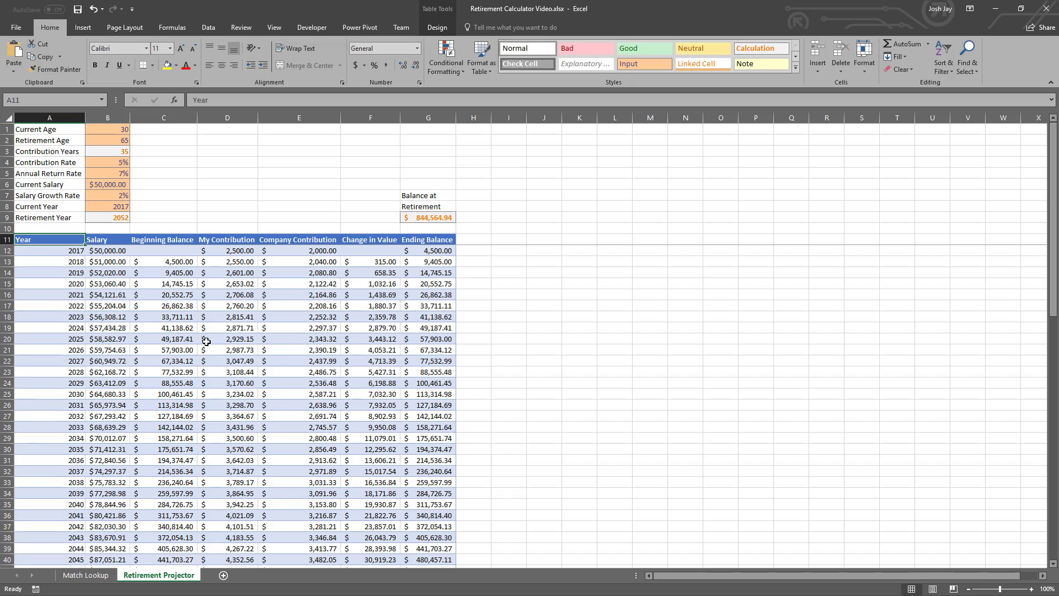
# - Insert a 2-D clustered column chart from the table's full Year and Ending Balance columns, including their headers
pyautogui.hotkey('ctrl', 'shift', 'Down')
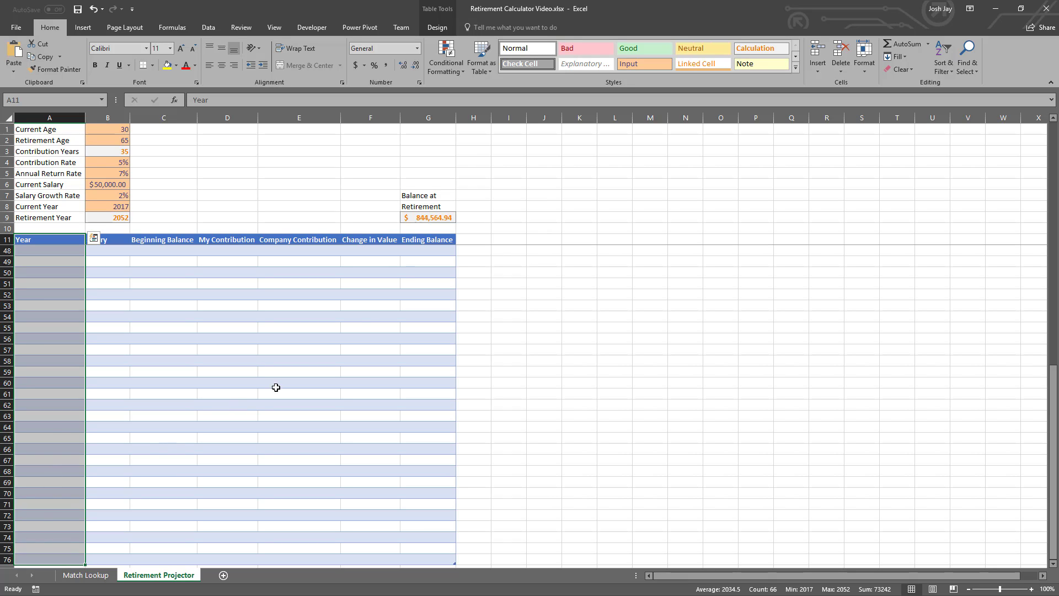
pyautogui.keyDown('ctrl'); pyautogui.click(425, 240); pyautogui.keyUp('ctrl')
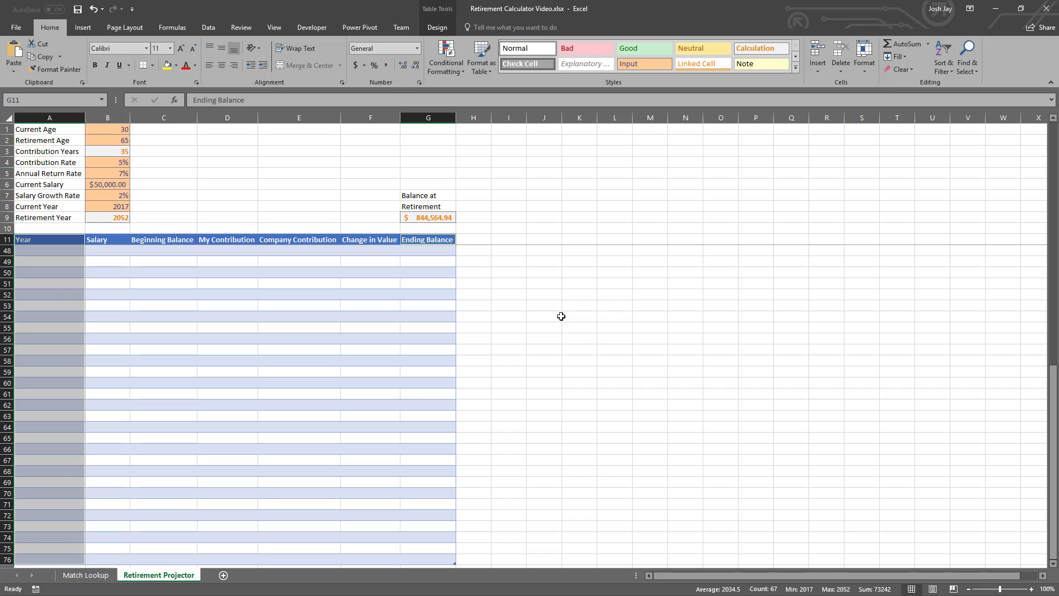
pyautogui.hotkey('ctrl', 'space')
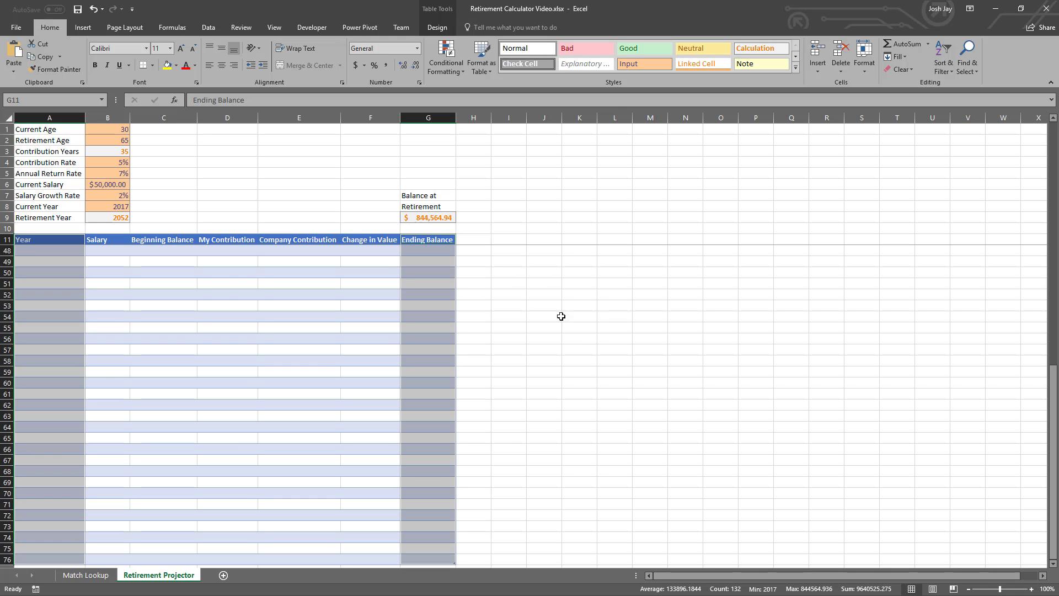
pyautogui.scroll(12, 243, 384)
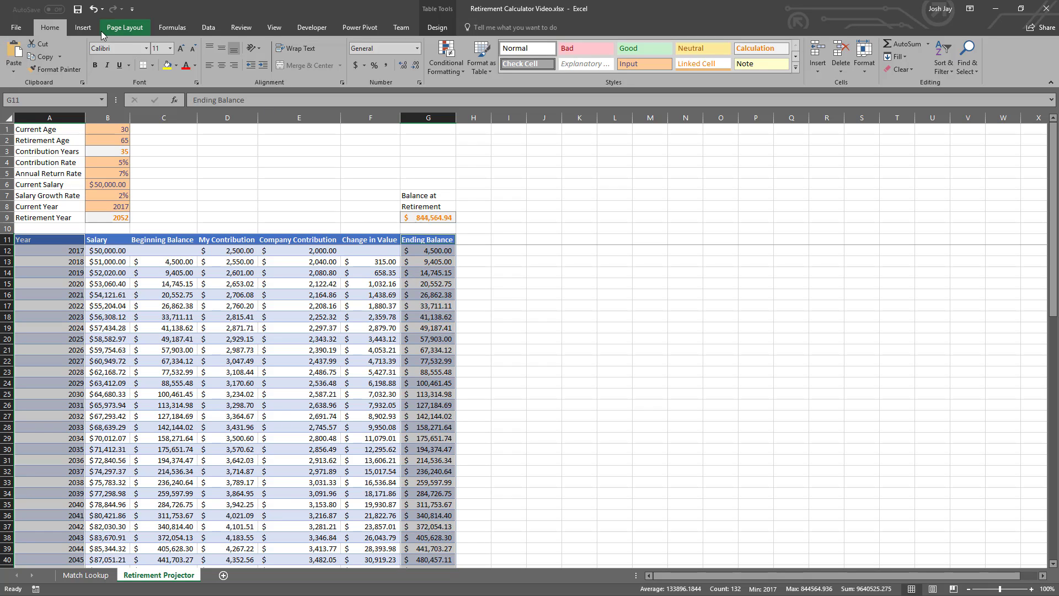
pyautogui.click(81, 30)
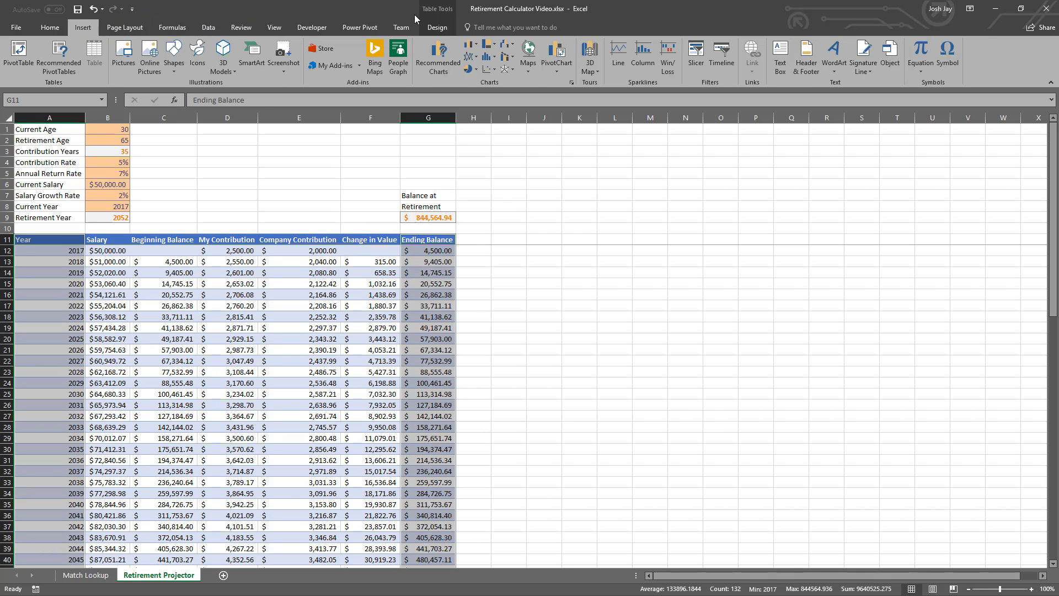
pyautogui.click(471, 46)
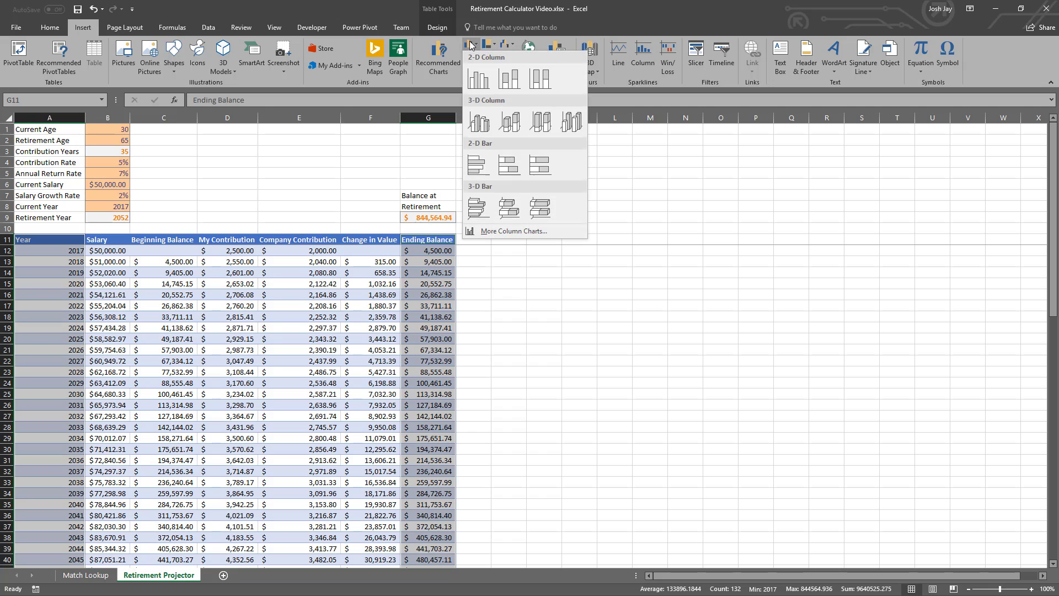
pyautogui.click(479, 79)
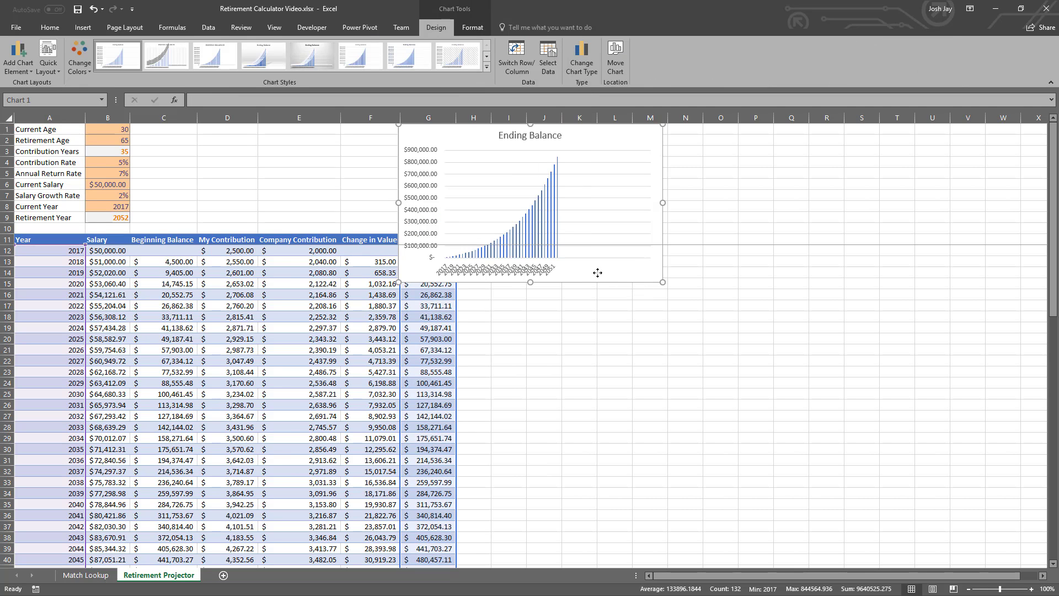
# - Move the Ending Balance chart beside the input cells, starting at column C, and reduce its height so it ends above the table header
pyautogui.moveTo(598, 272); pyautogui.dragTo(371, 222)
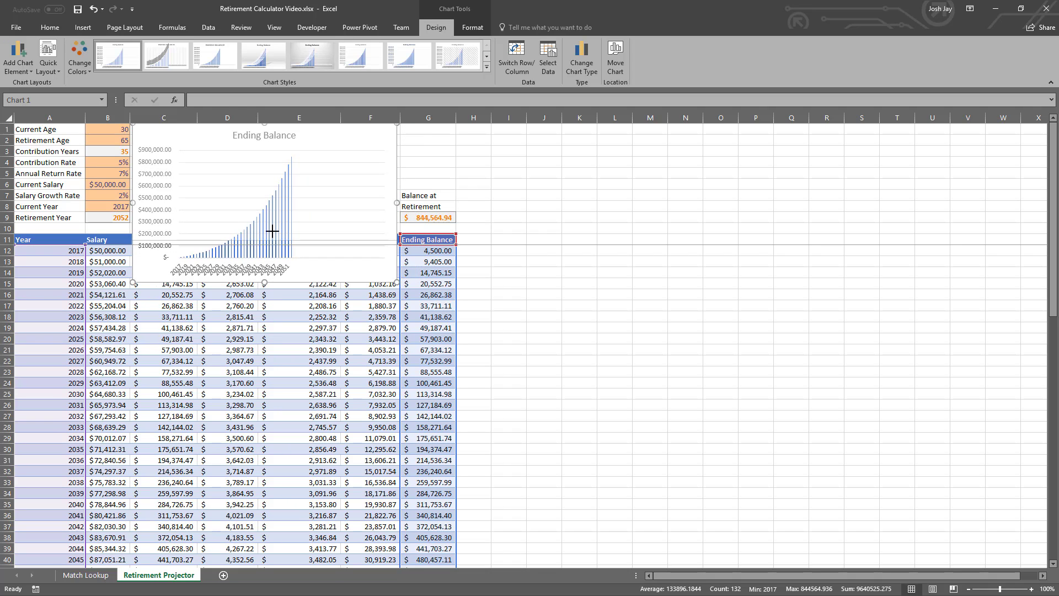
pyautogui.moveTo(272, 231); pyautogui.dragTo(276, 229)
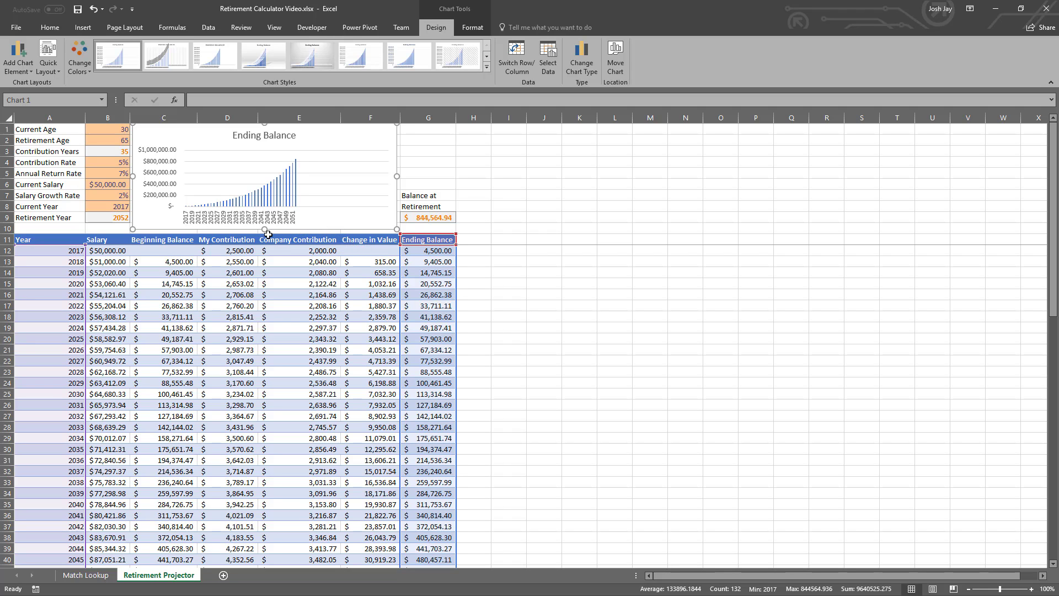
# - Give the chart's vertical axis a custom number format code based on #,###, that shows dollars in thousands without decimals
pyautogui.rightClick(161, 188)
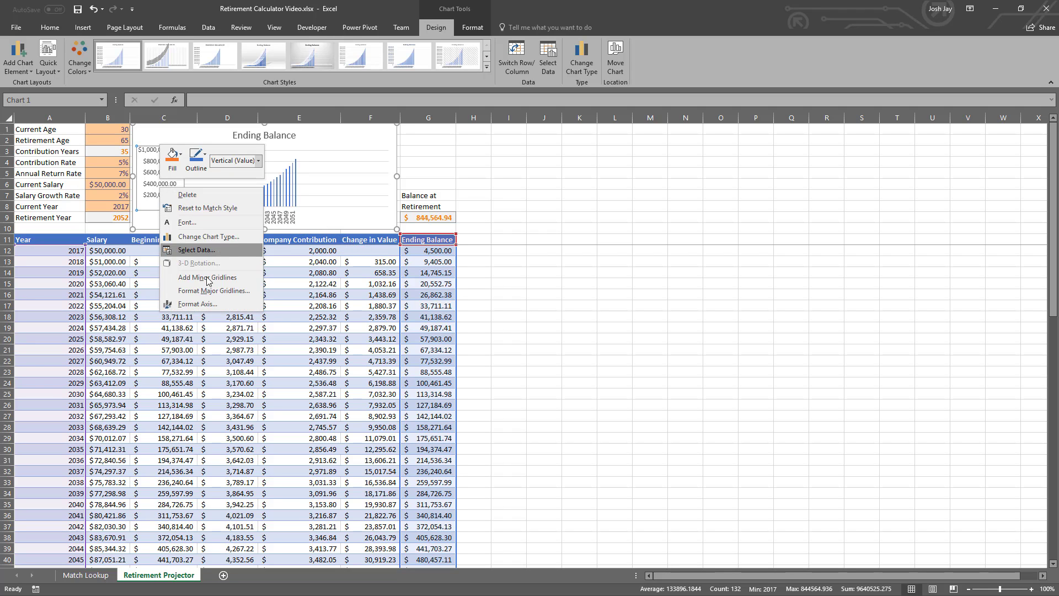
pyautogui.click(218, 305)
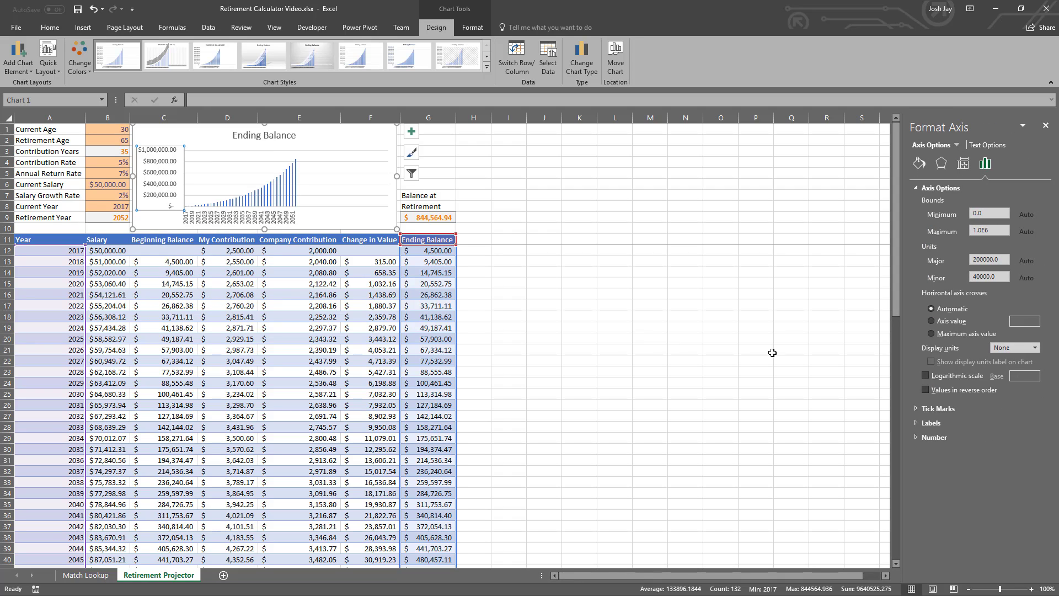
pyautogui.click(916, 436)
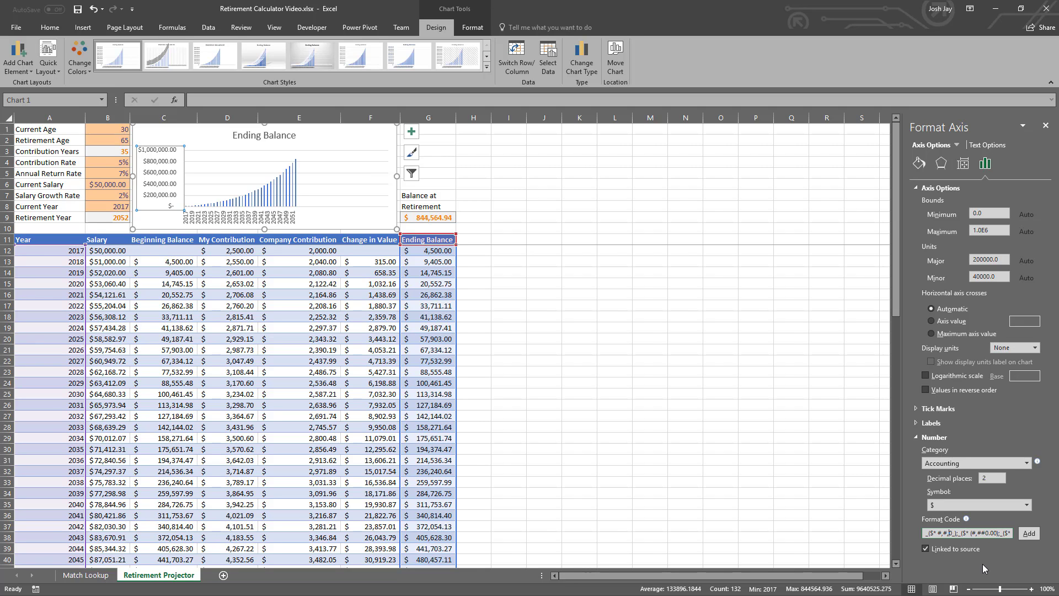
pyautogui.press('Delete')
pyautogui.click(1029, 533)
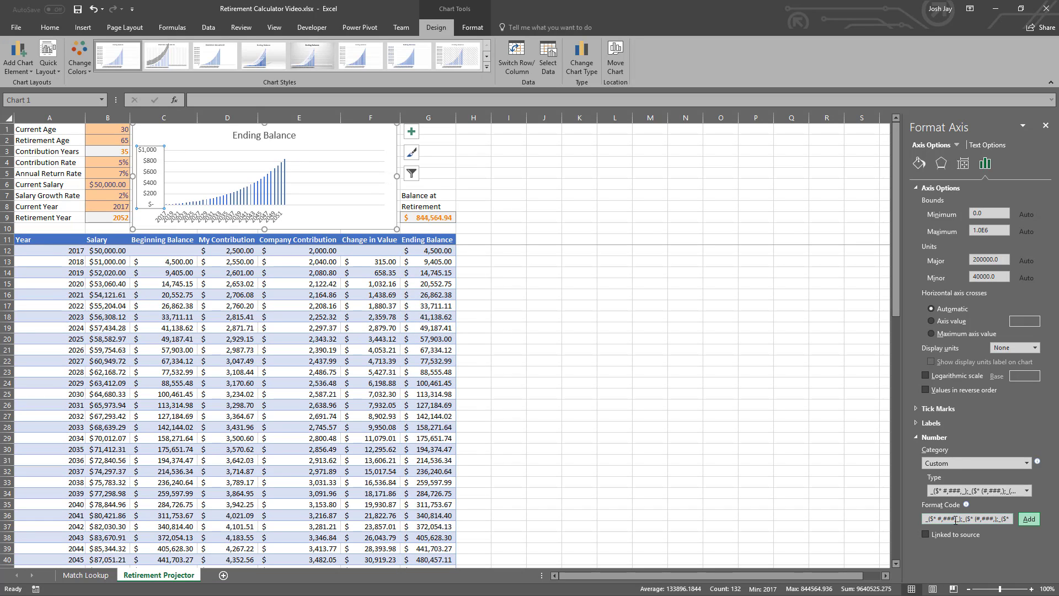
# - Add a k suffix to the positive and negative parts of the vertical axis's custom format code and apply it
pyautogui.click(956, 519)
pyautogui.write('k')
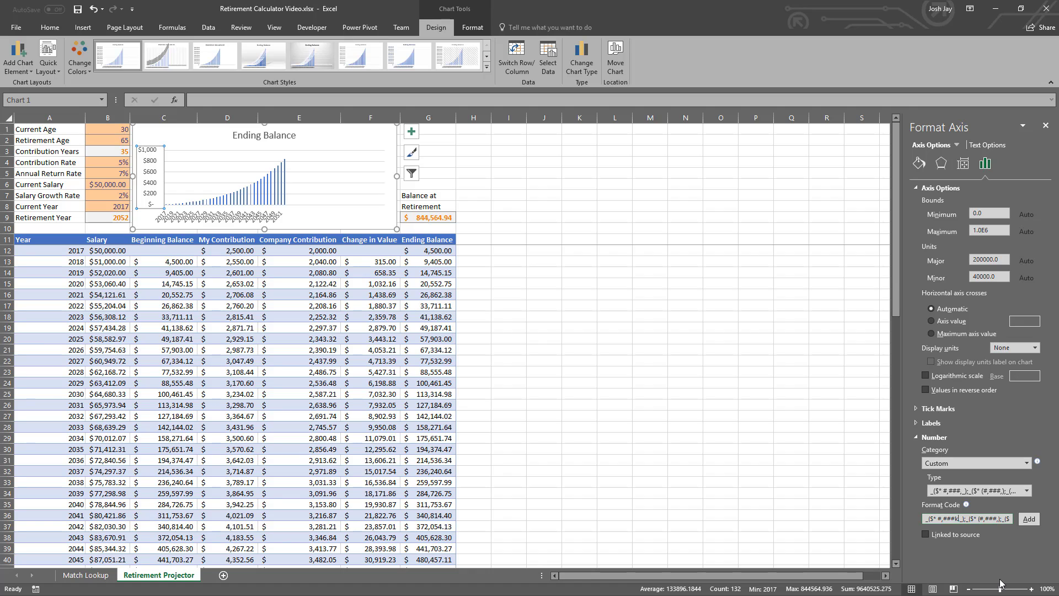
pyautogui.click(998, 519)
pyautogui.write('k')
pyautogui.press('BackSpace')
pyautogui.write('k')
pyautogui.click(1027, 522)
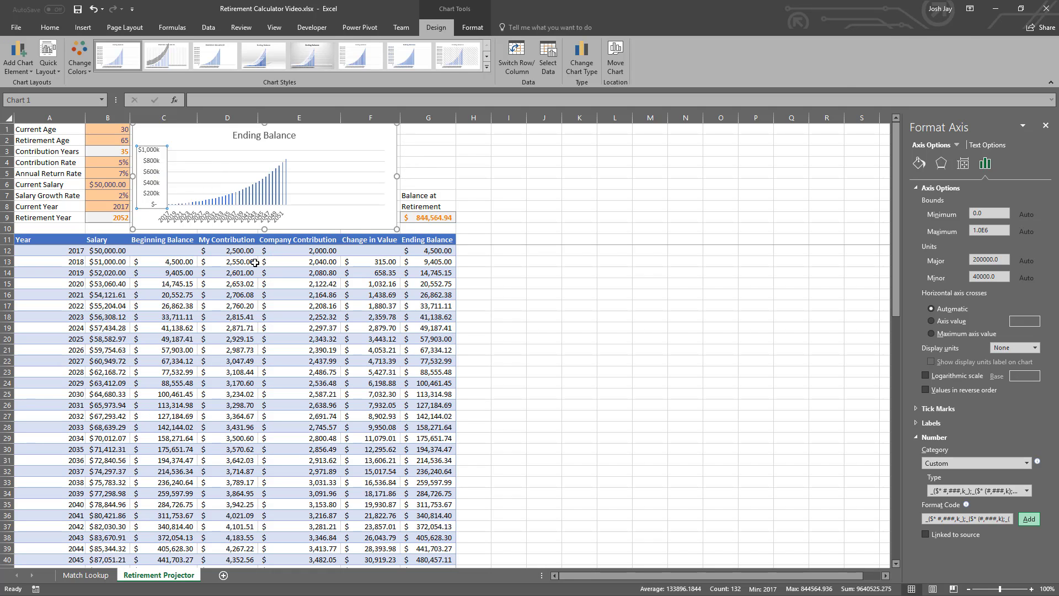
# - Review the projector table beneath the chart down to its blank rows, and examine the My Contribution, Company Contribution and Change in Value formulas
pyautogui.click(255, 263)
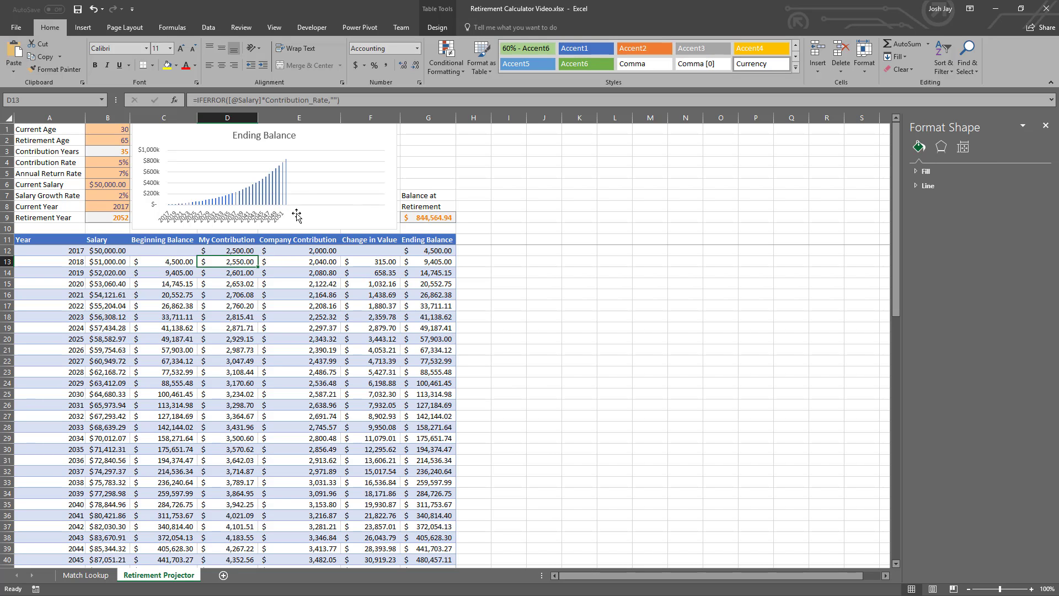
pyautogui.scroll(-10, 141, 303)
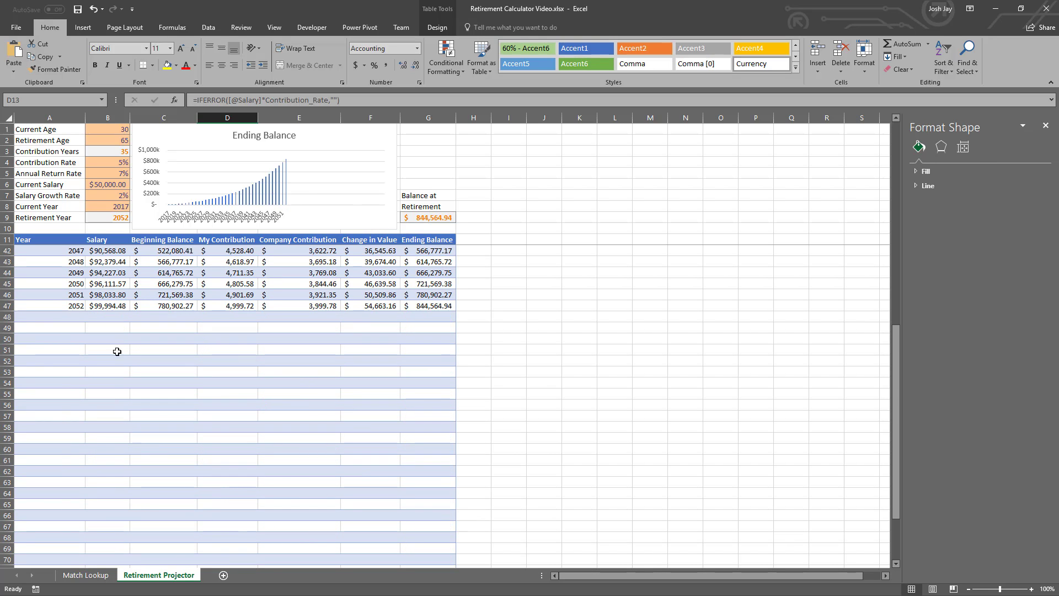
pyautogui.scroll(-2, 72, 353)
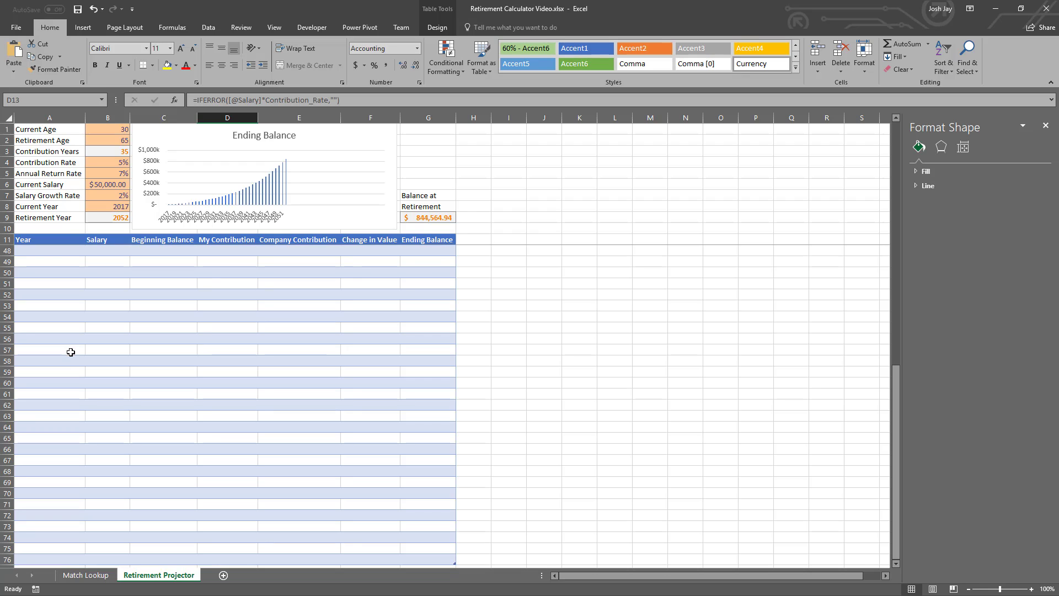
pyautogui.scroll(9, 71, 352)
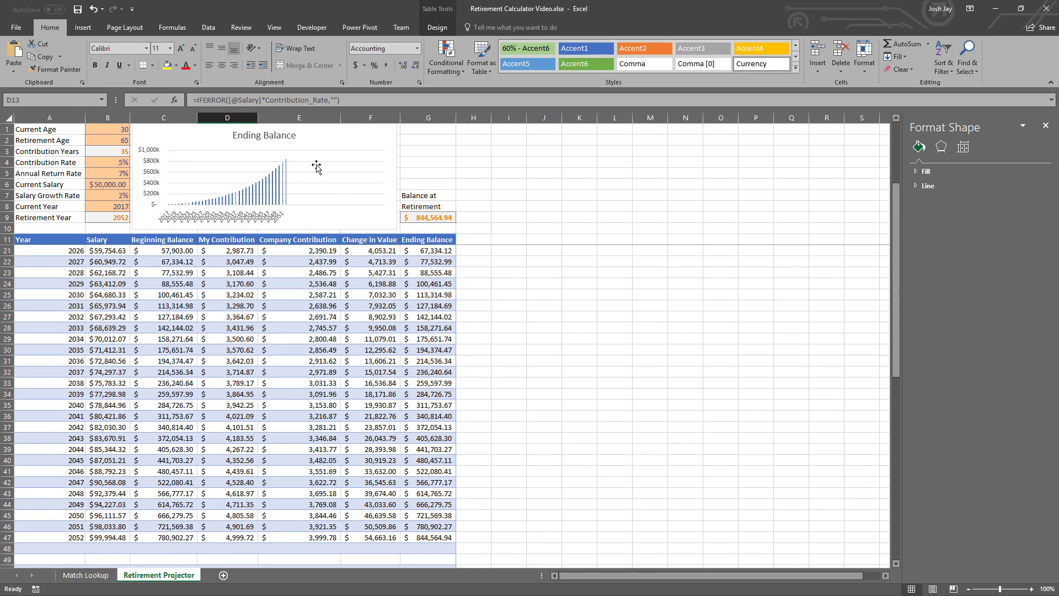
pyautogui.scroll(3, 276, 275)
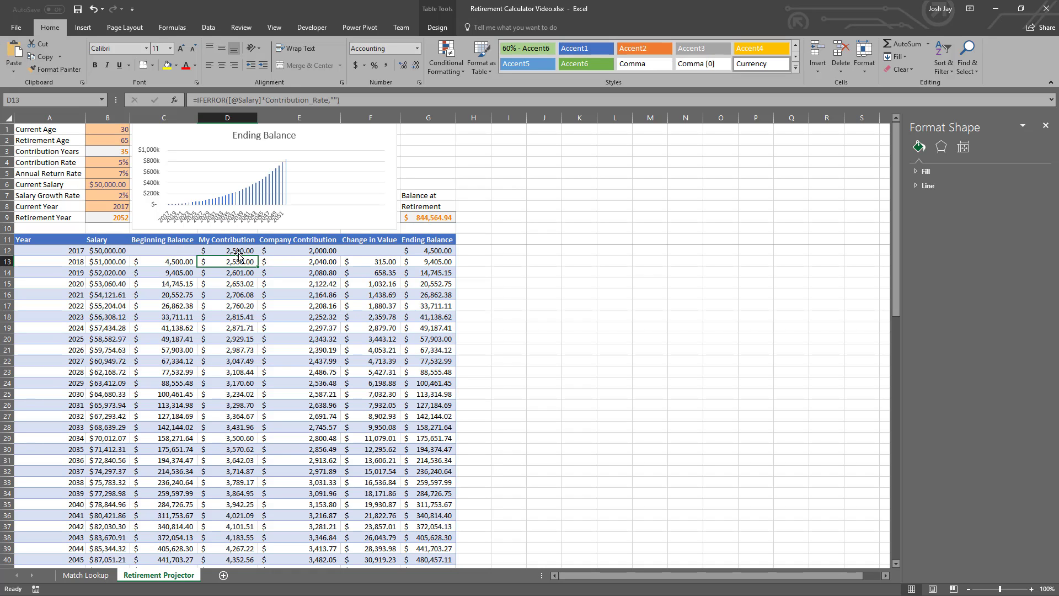
pyautogui.click(219, 251)
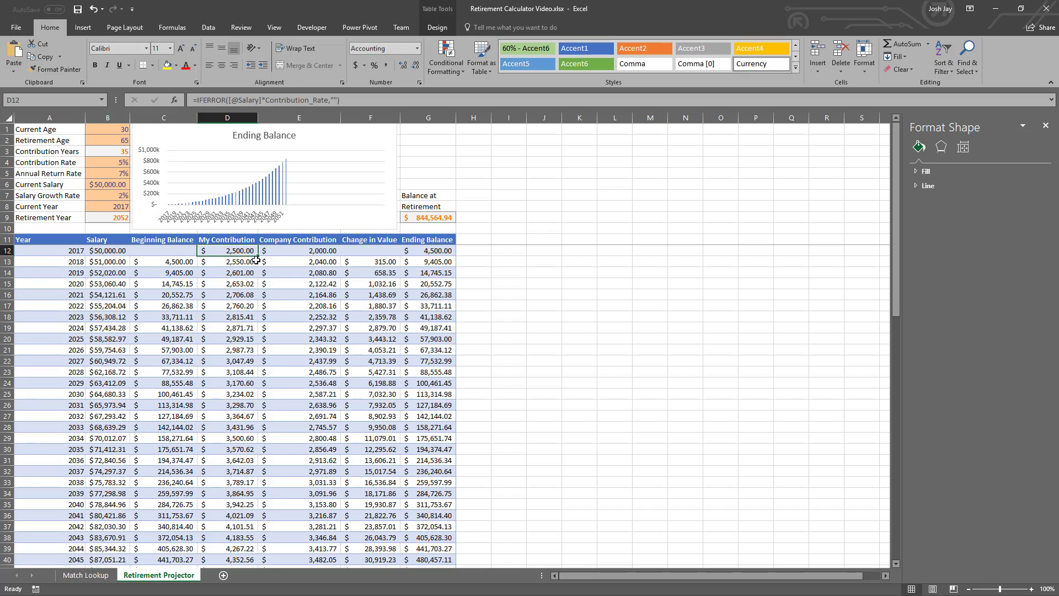
pyautogui.click(312, 251)
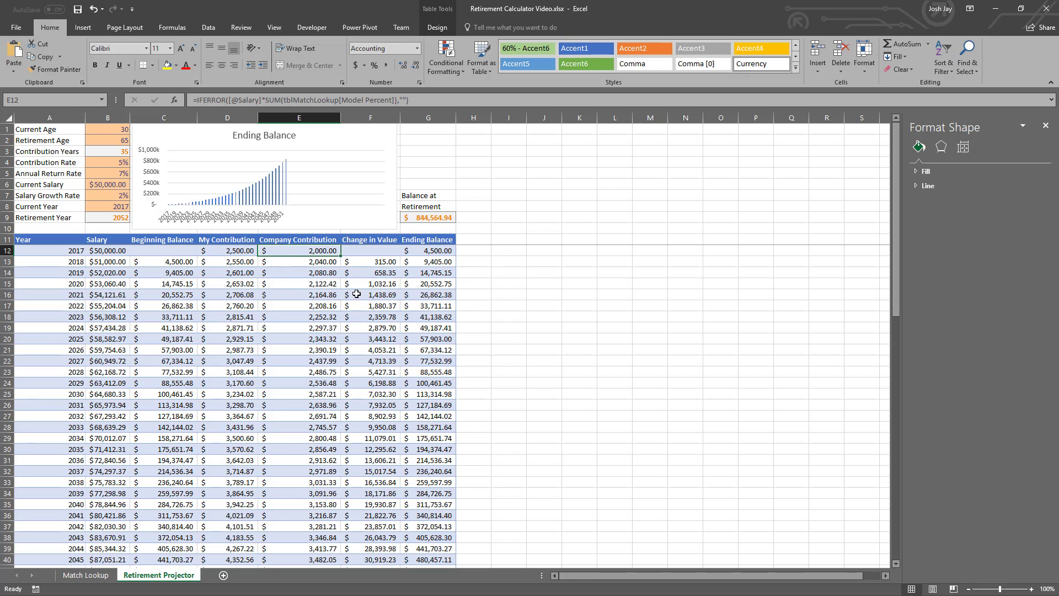
pyautogui.click(371, 263)
pyautogui.scroll(-2, 367, 293)
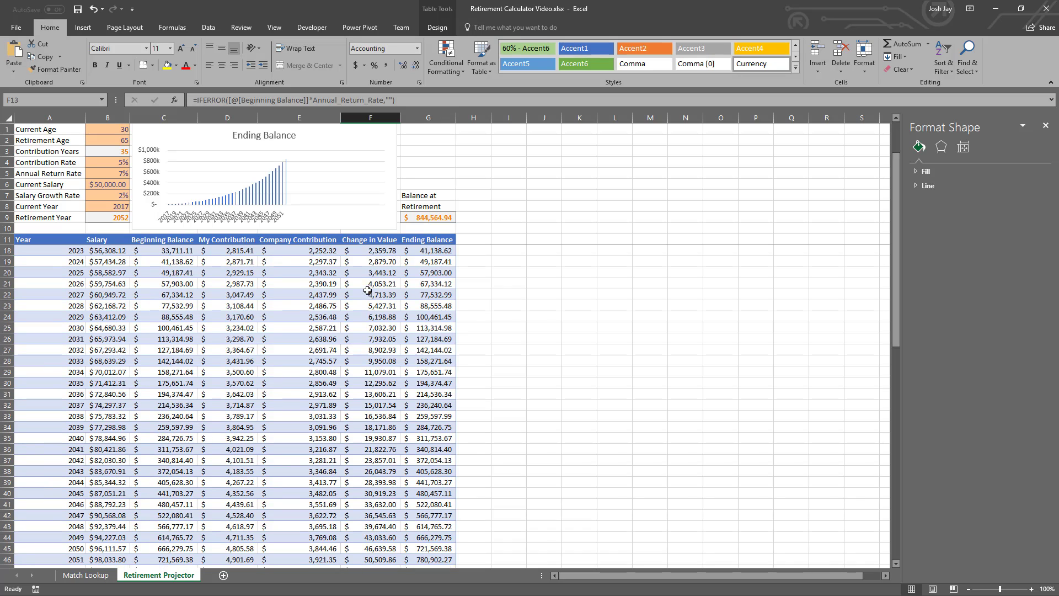
# - Examine the Contribution Rate input, the 2017 row's My Contribution and Company Contribution formulas, and the Balance at Retirement formula
pyautogui.scroll(2, 350, 441)
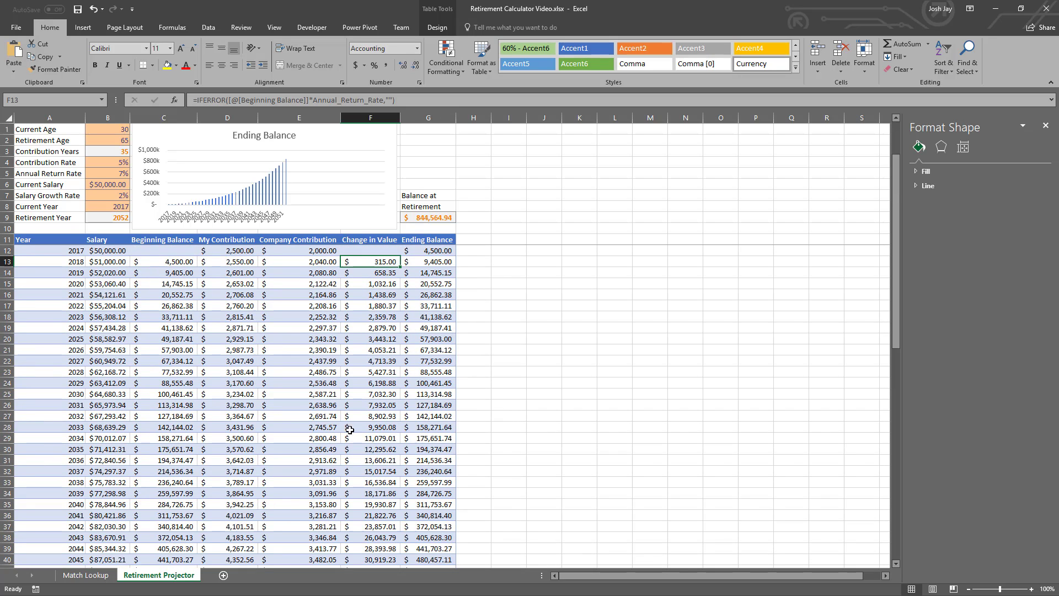
pyautogui.click(112, 165)
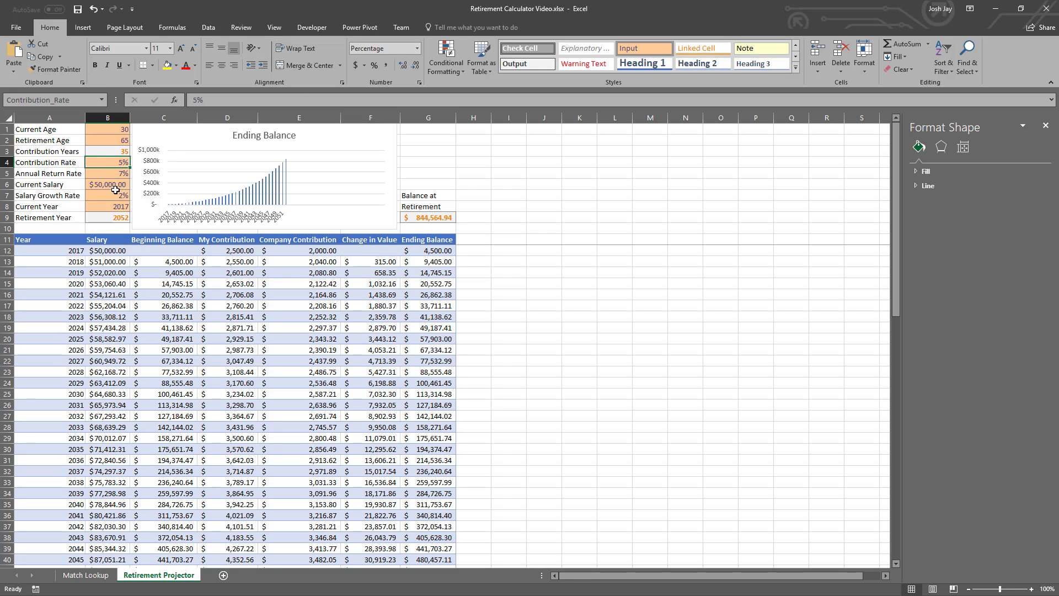
pyautogui.click(231, 250)
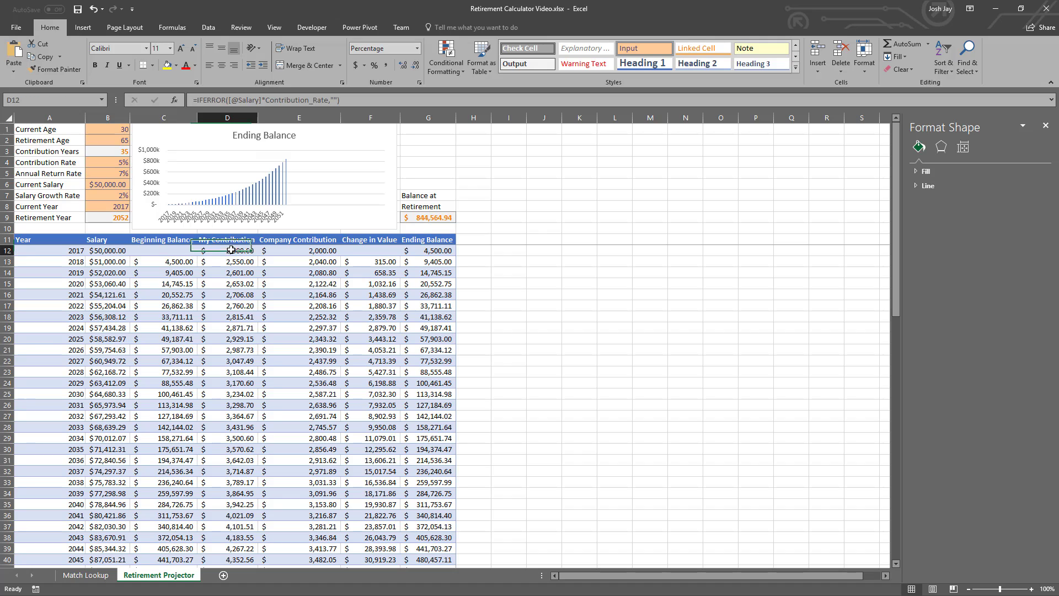
pyautogui.click(304, 250)
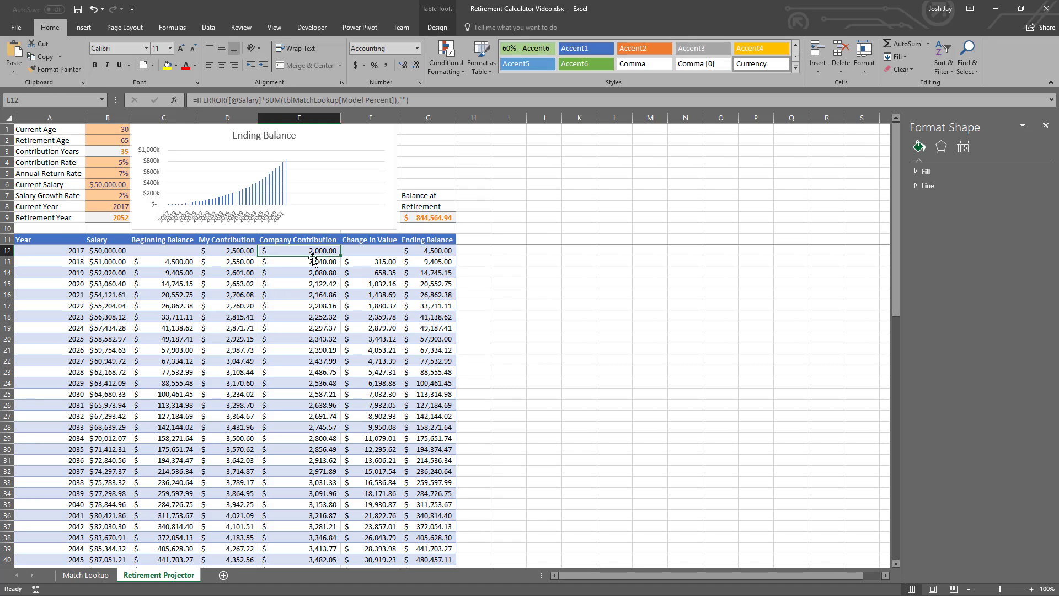
pyautogui.scroll(-1, 425, 267)
pyautogui.click(434, 218)
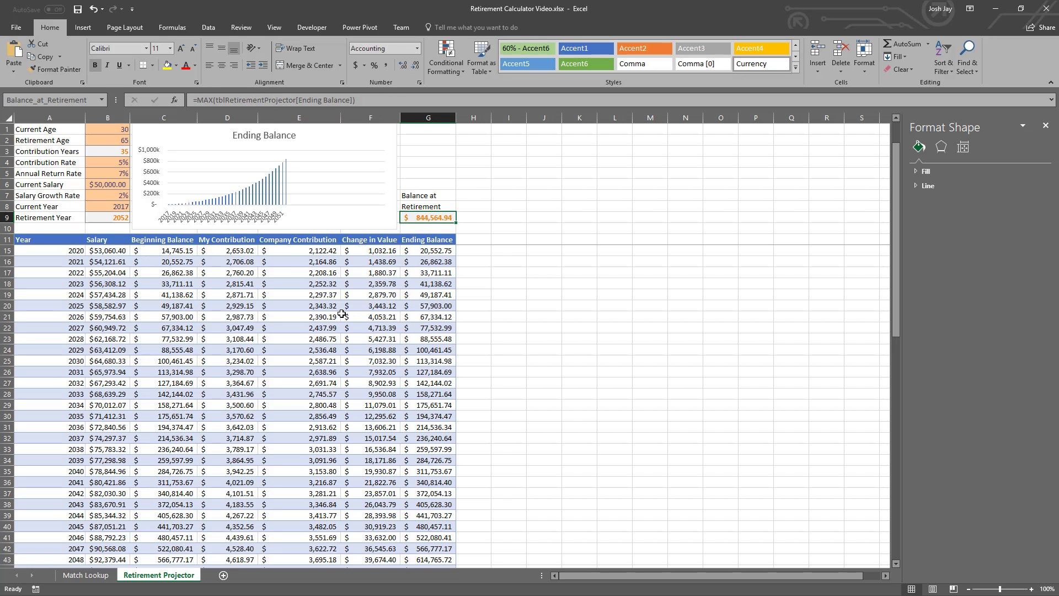
pyautogui.scroll(1, 340, 312)
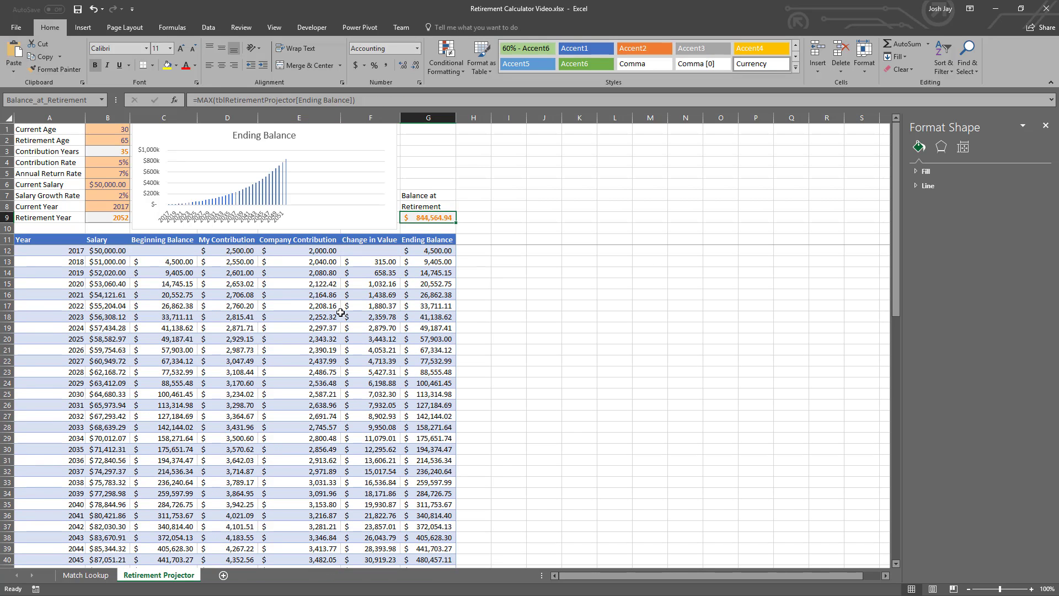